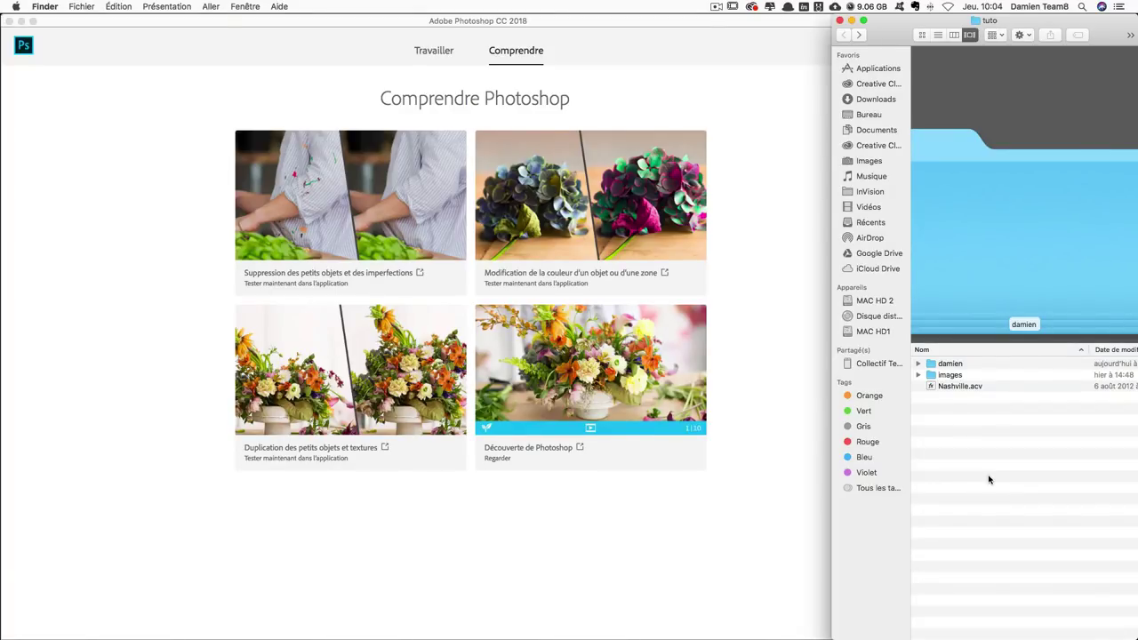
In Finder, expand the images folder and open ville.jpg with Adobe Photoshop CC 2018.
left_click(949, 375)
left_click(961, 391)
left_click(973, 427)
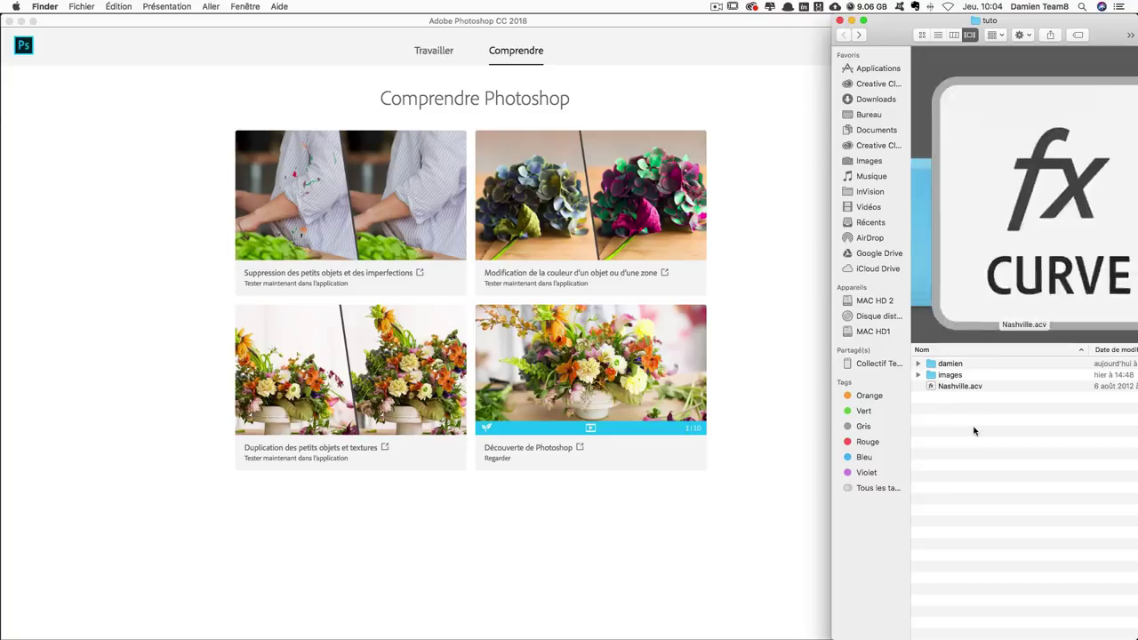
left_click(918, 375)
left_click(960, 375)
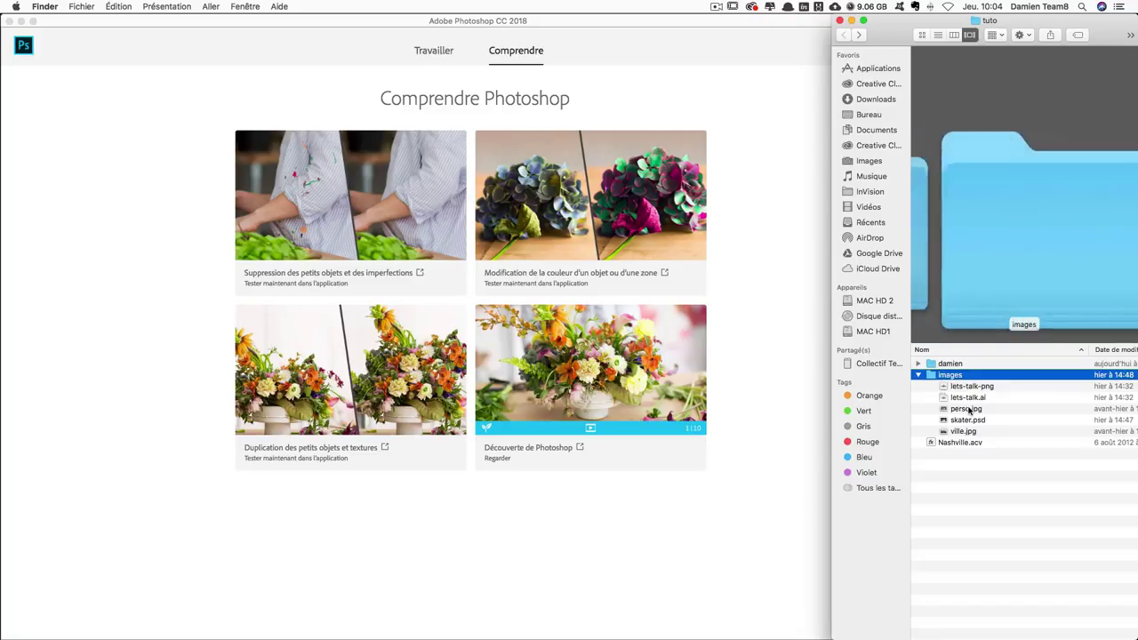
left_click(963, 431)
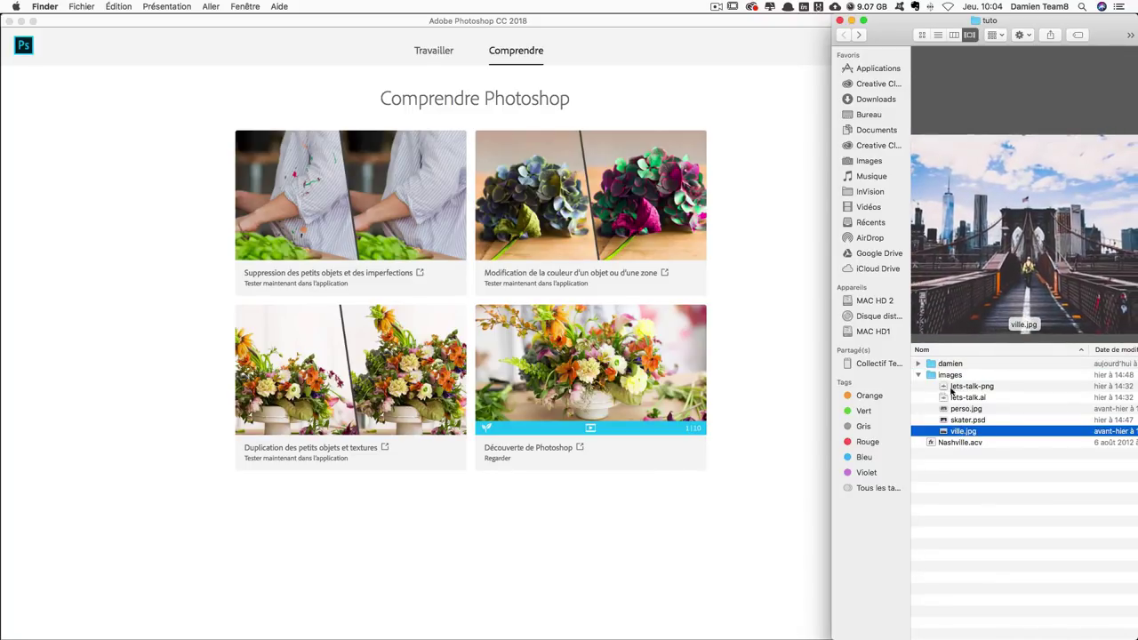
right_click(947, 434)
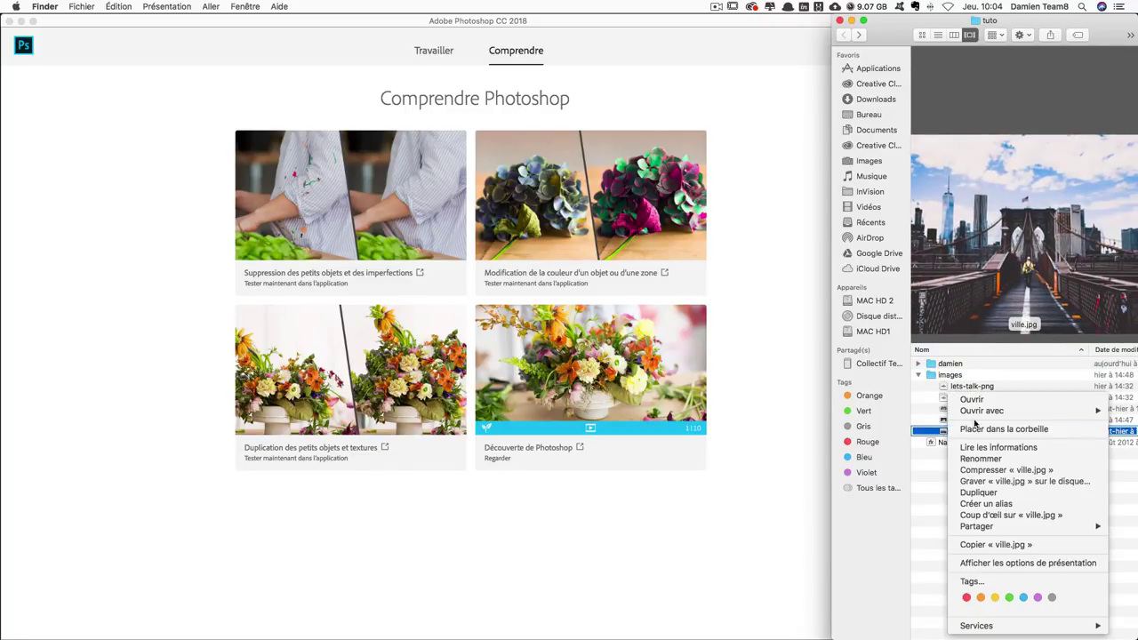
mouse_move(982, 411)
left_click(831, 411)
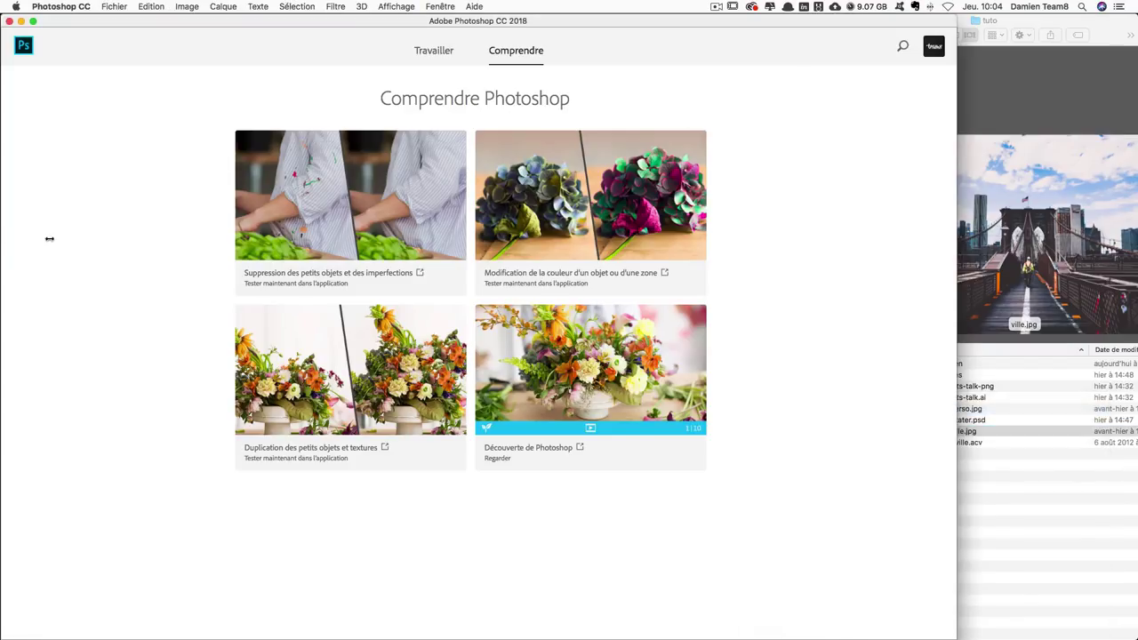
Accept the embedded colour profile dialog so ville.jpg opens as a document.
key("Return")
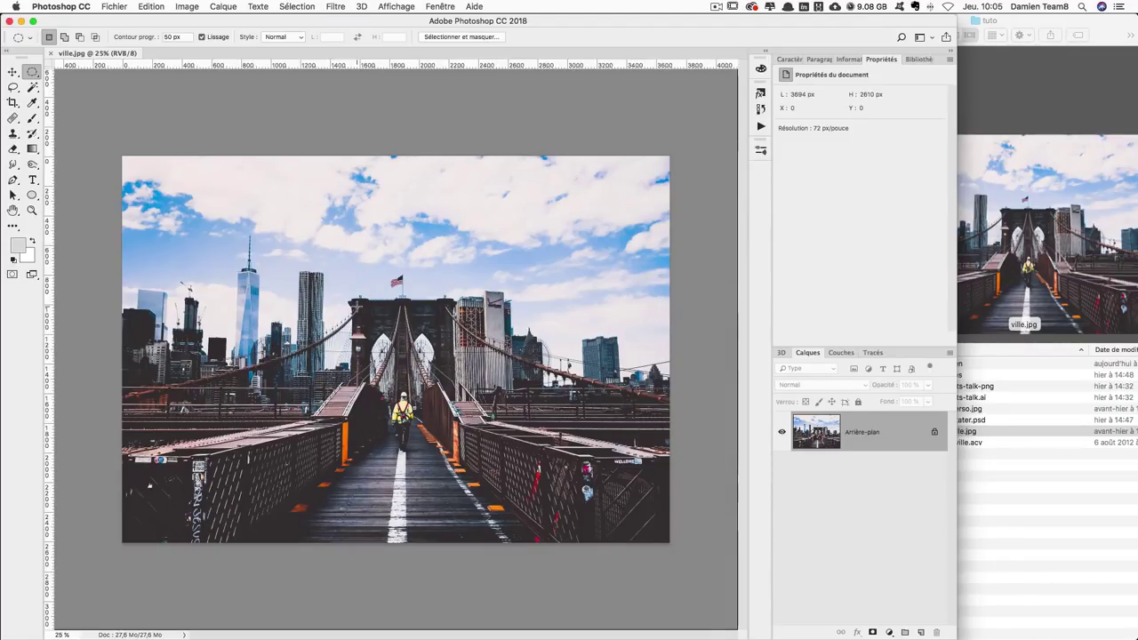
In Image Size, set the width to 2610 px to make a 2610 × 2610 px square.
key("super+alt+i")
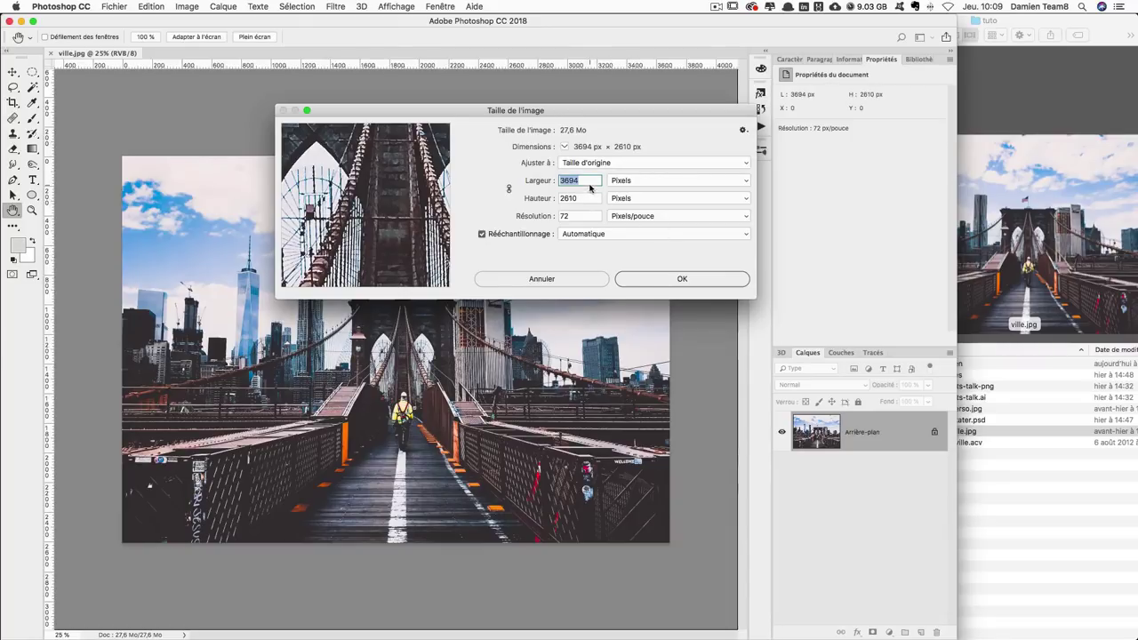
type("2610")
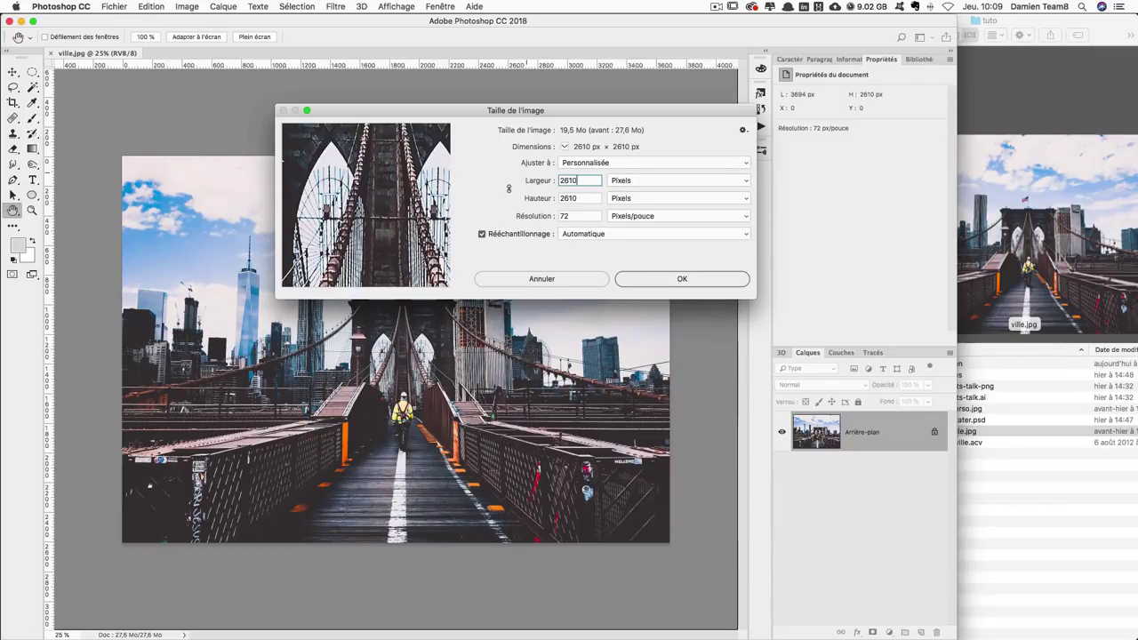
key("Return")
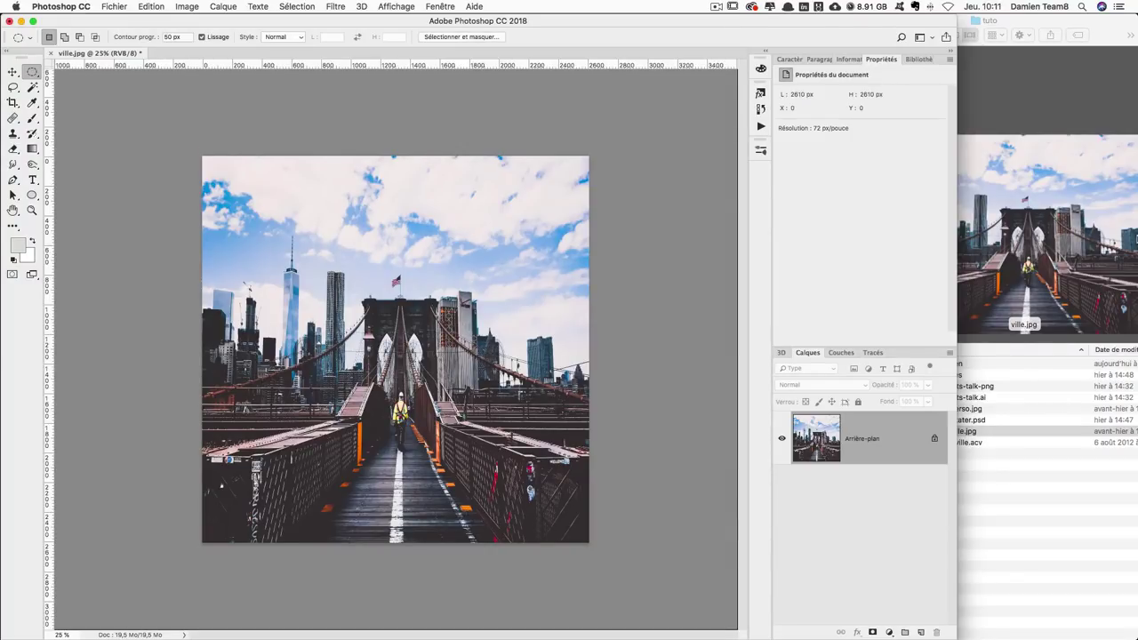
left_click(335, 6)
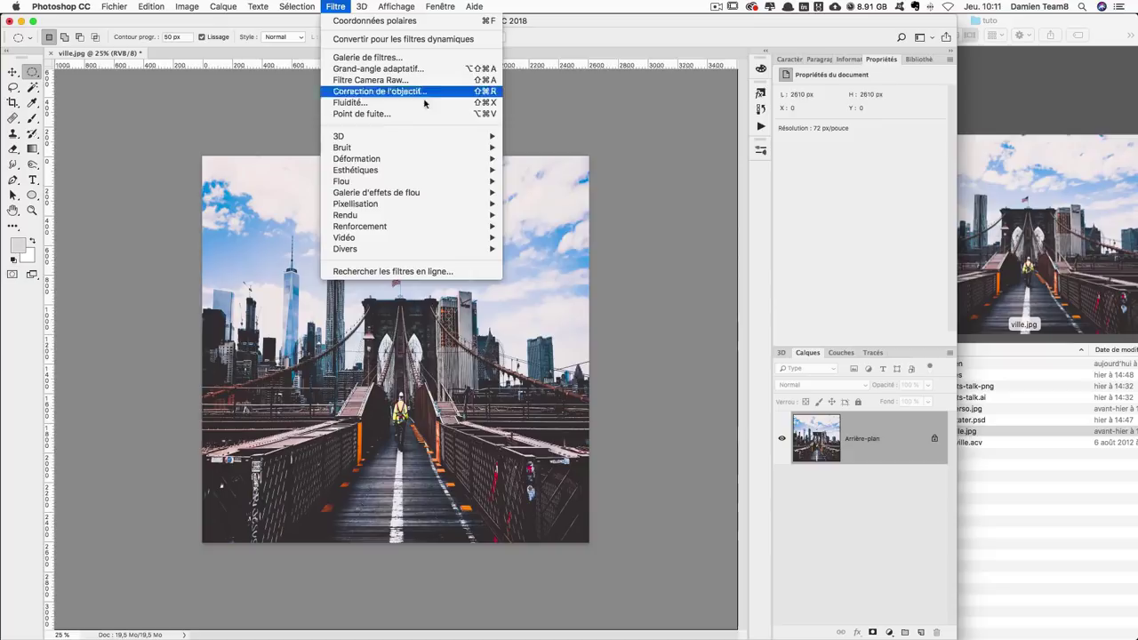
left_click(540, 180)
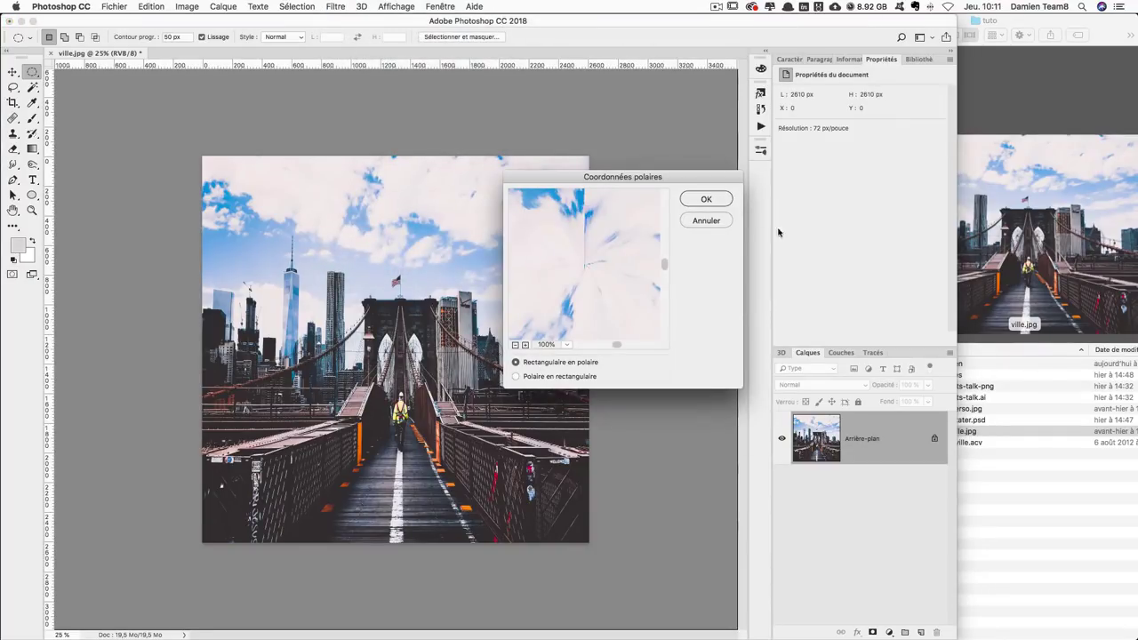
left_click(708, 202)
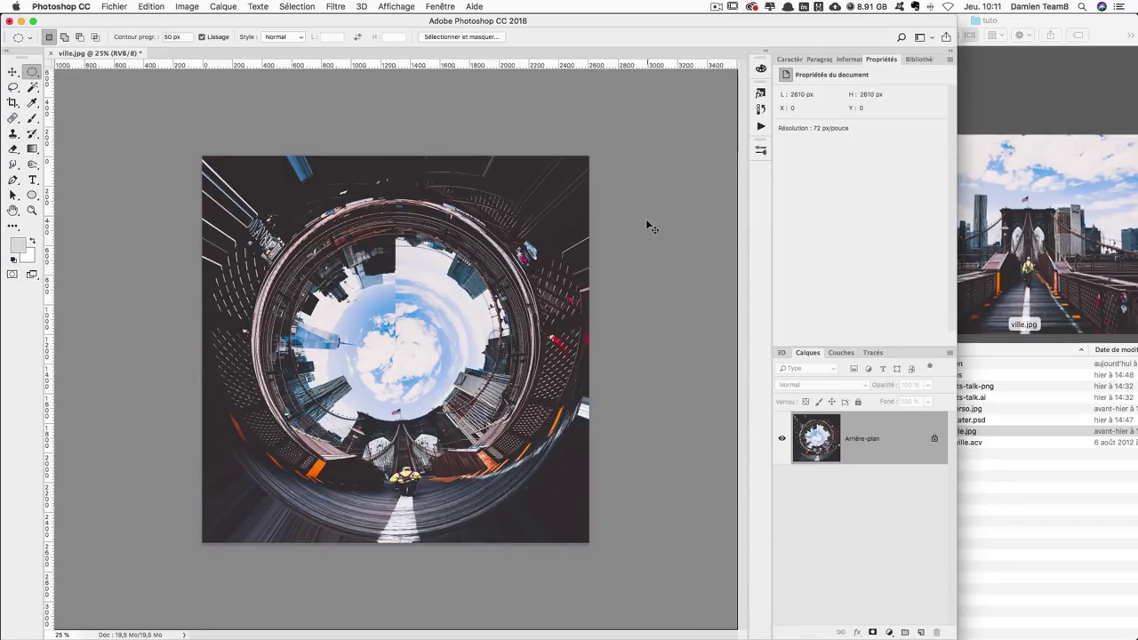
key("ctrl+z")
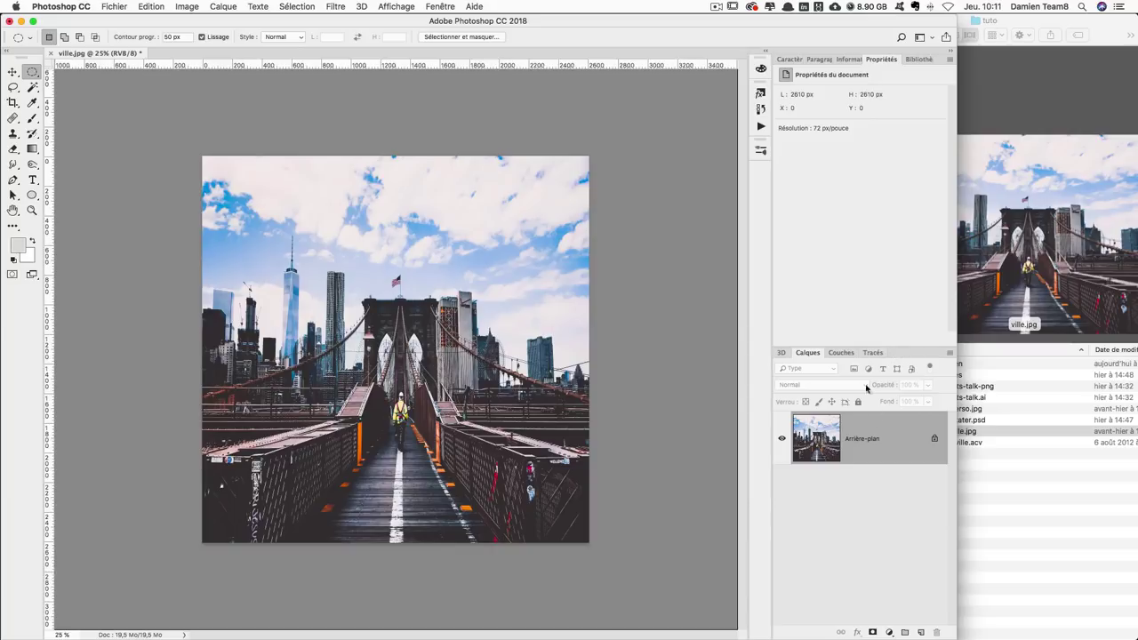
Convert Arrière-plan into the unlocked layer Calque 0 and flip it vertically with Free Transform.
double_click(894, 447)
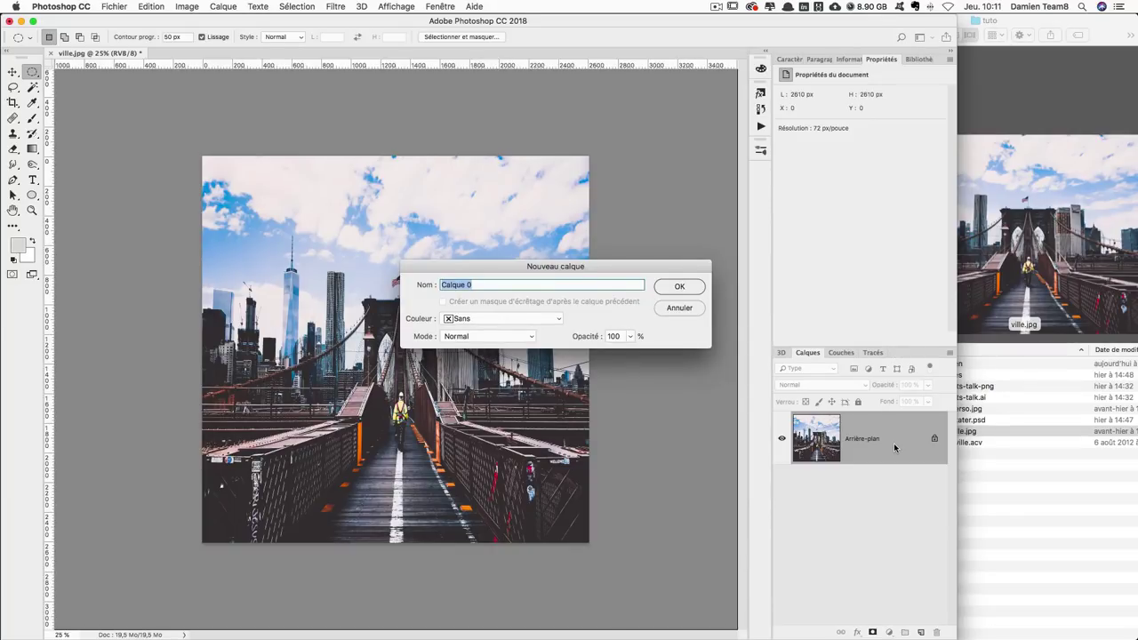
key("Return")
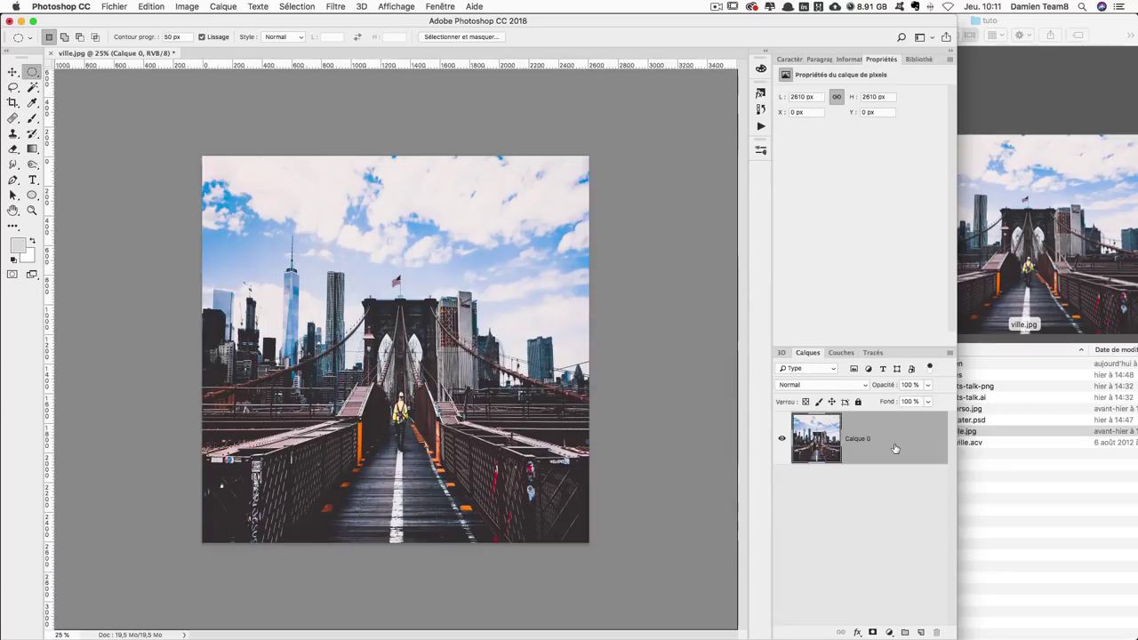
key("super+t")
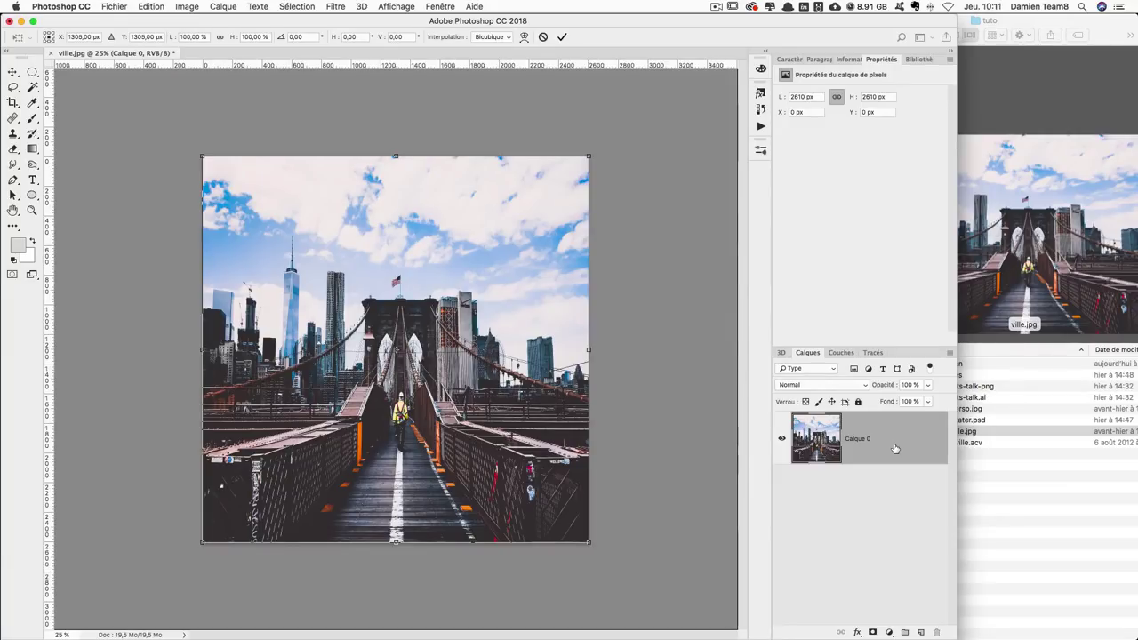
right_click(443, 297)
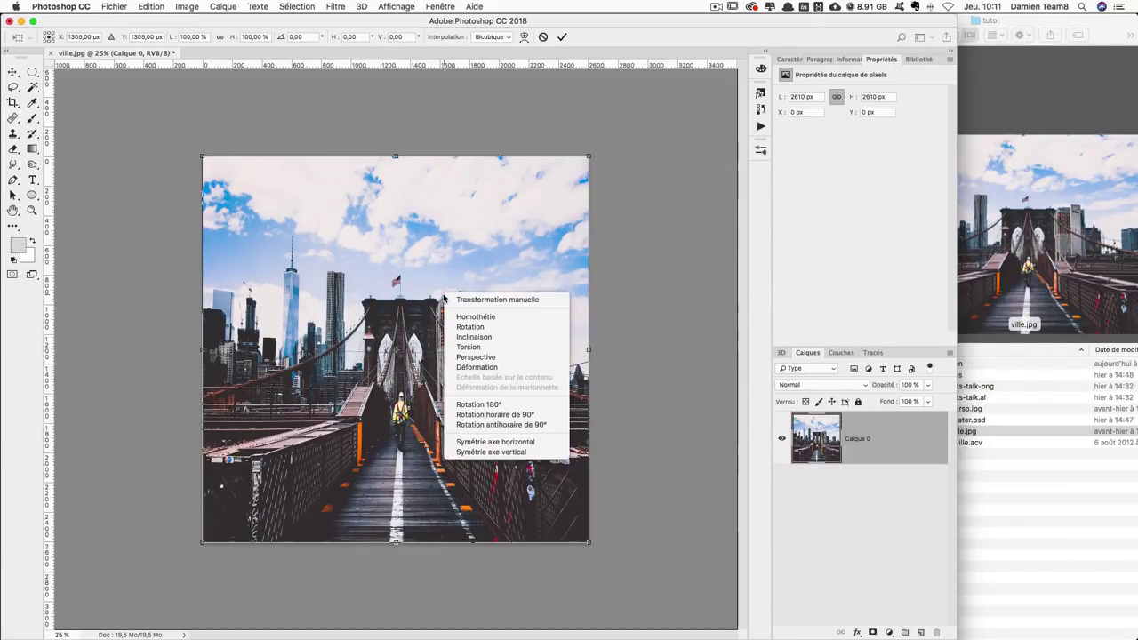
left_click(477, 454)
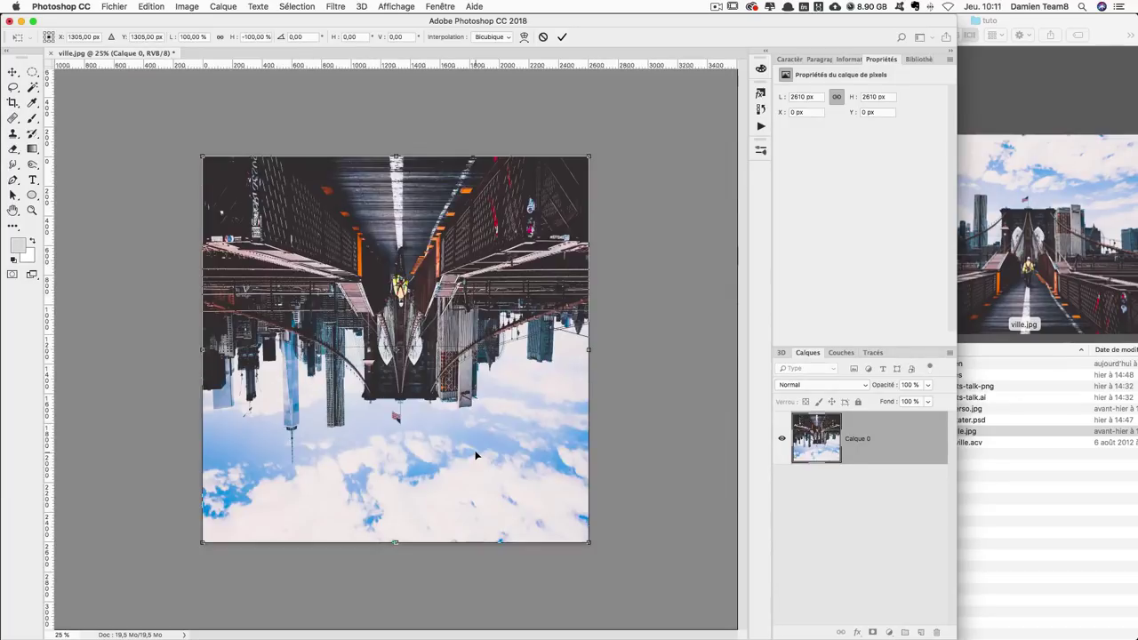
key("Return")
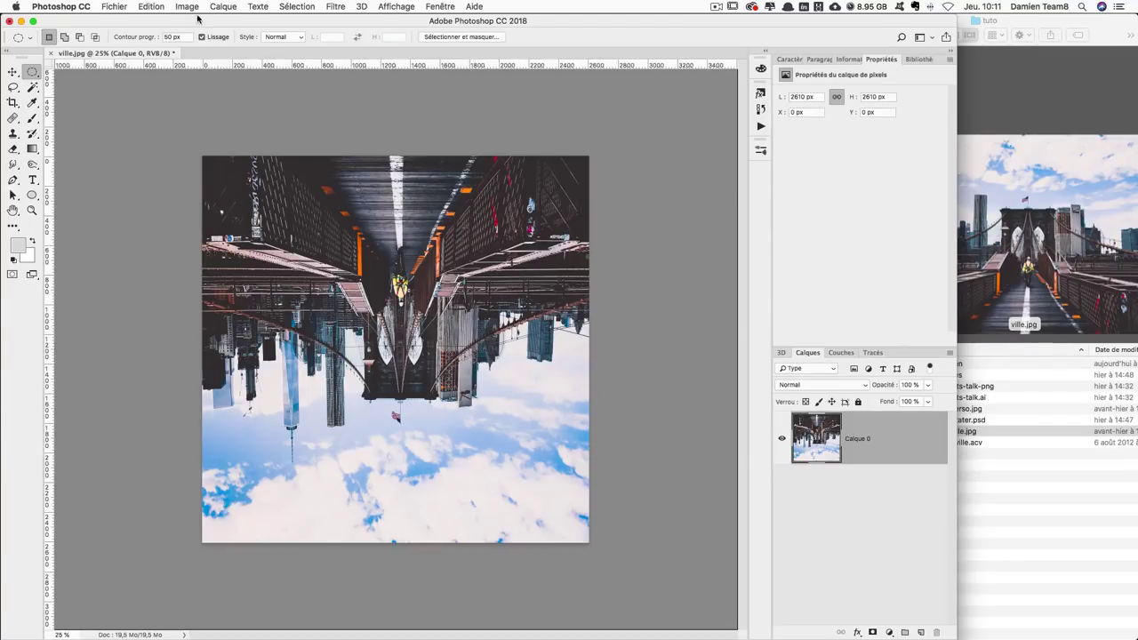
Apply Polar Coordinates (Rectangulaire en polaire) and zoom the view to 50%.
left_click(342, 7)
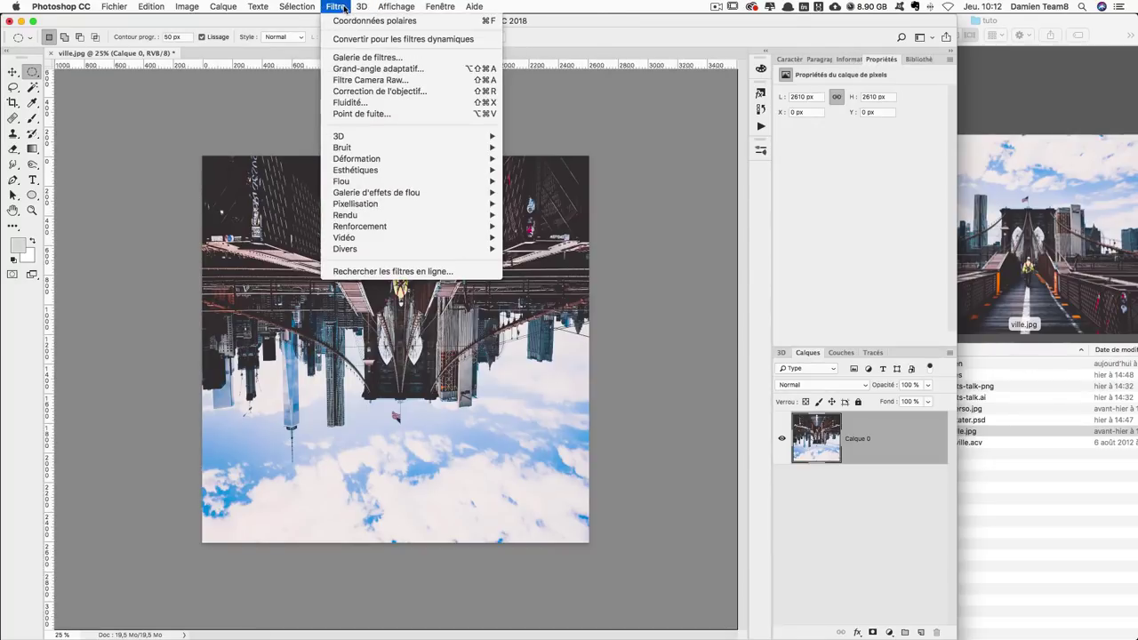
left_click(373, 20)
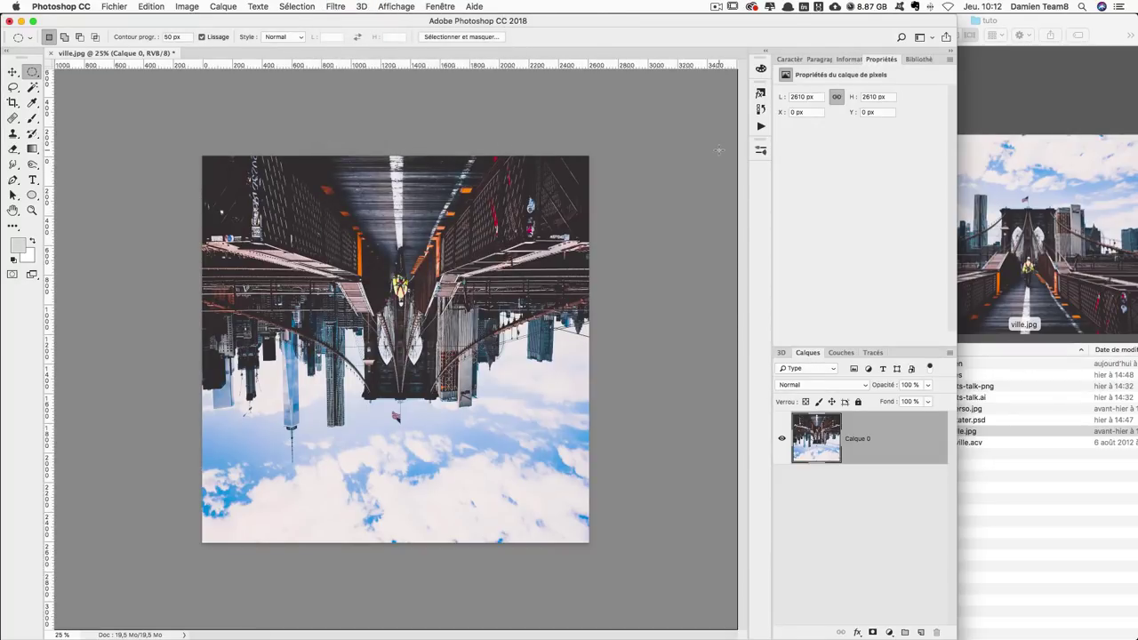
key("ctrl+super+f")
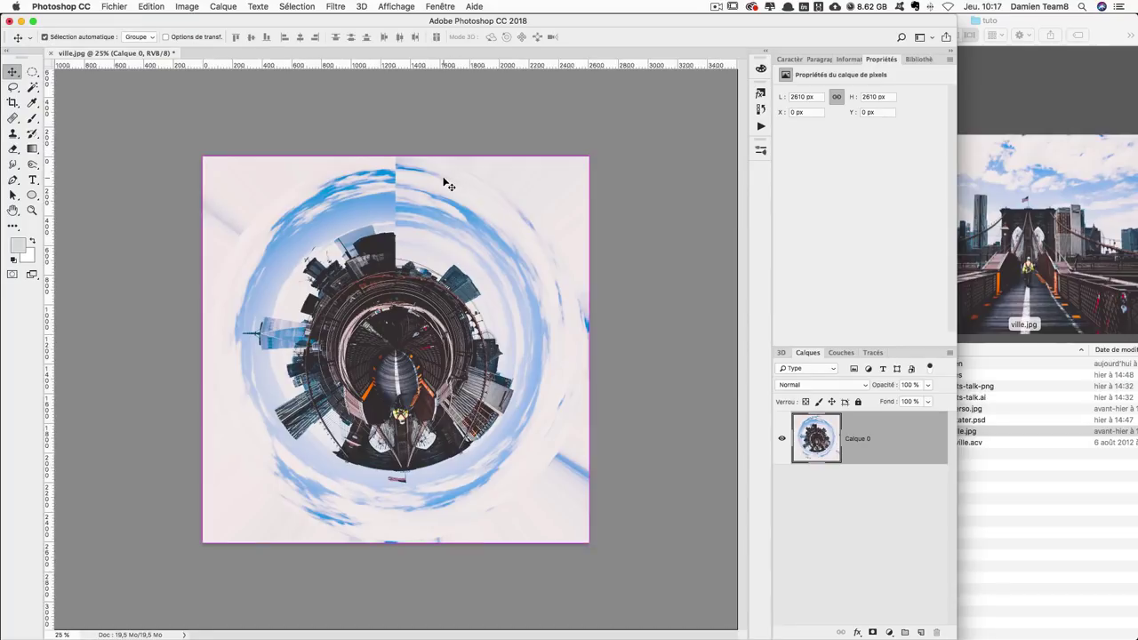
key("ctrl+plus")
left_click_drag(413, 191, 426, 204)
scroll(427, 204, "up", 2)
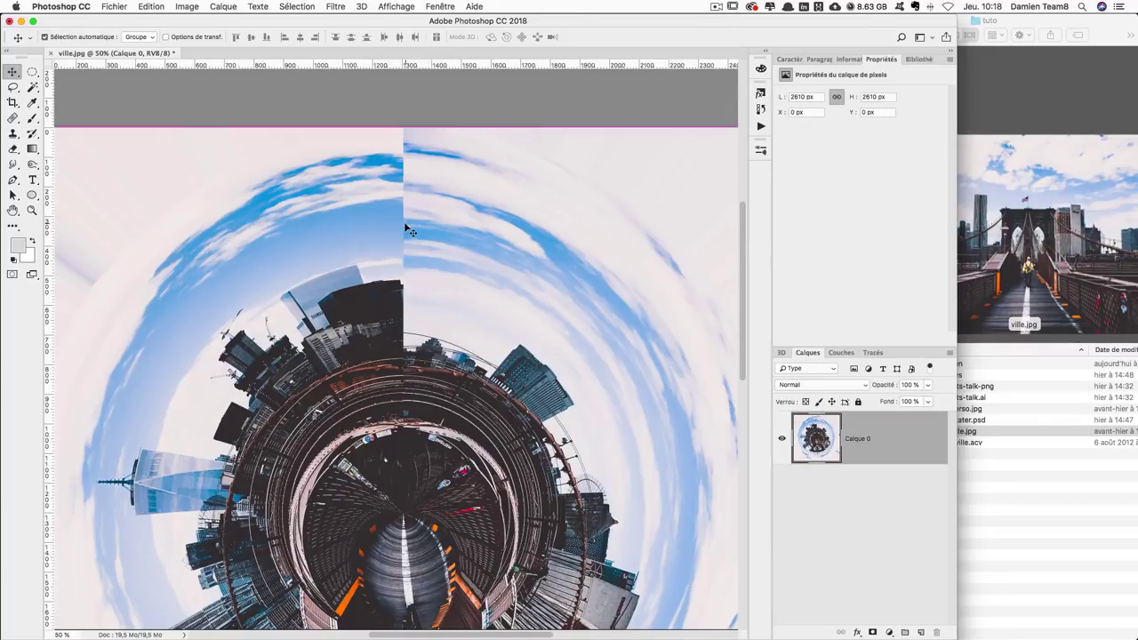
Heal the upper sky seam around the blue band with the Healing Brush.
scroll(405, 224, "up", 1, "alt")
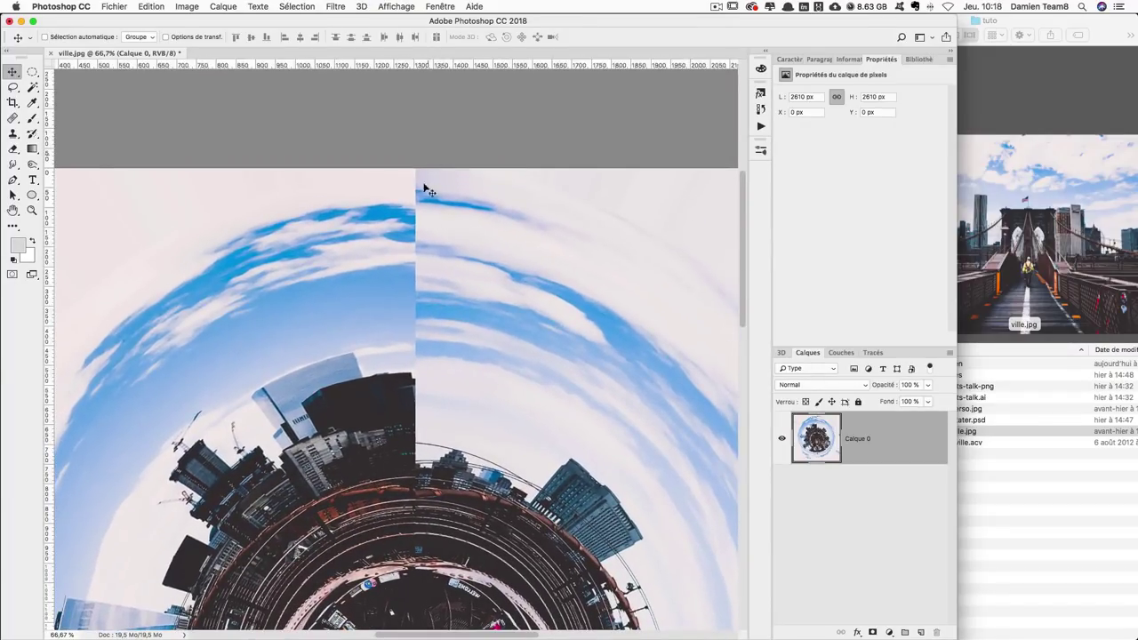
left_click(13, 117)
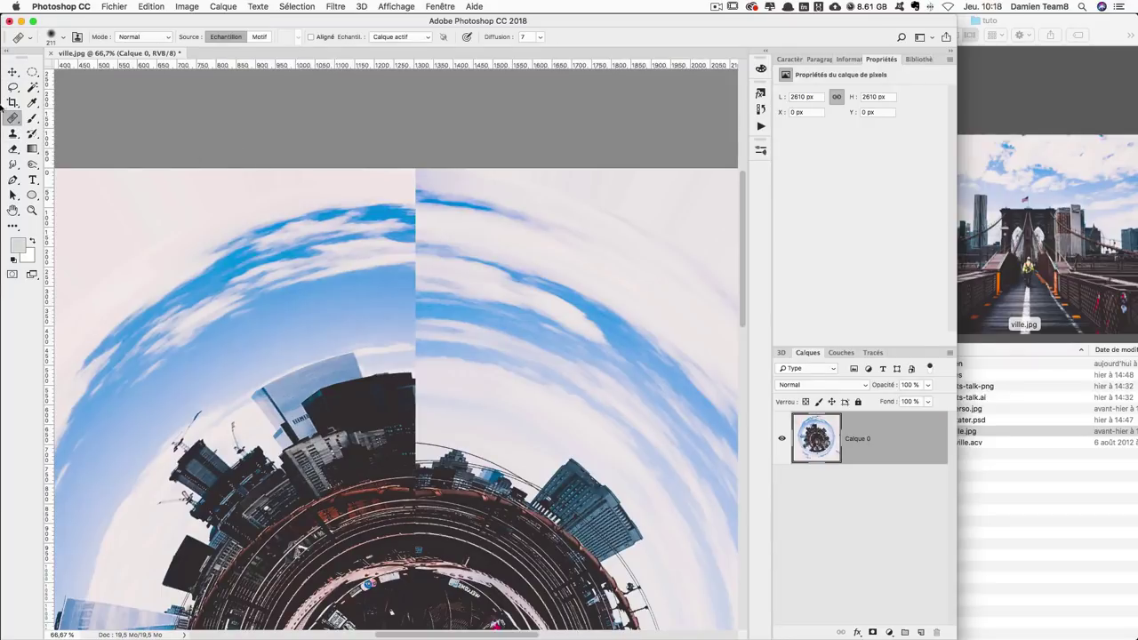
left_click(384, 224, "alt")
left_click_drag(411, 219, 417, 224)
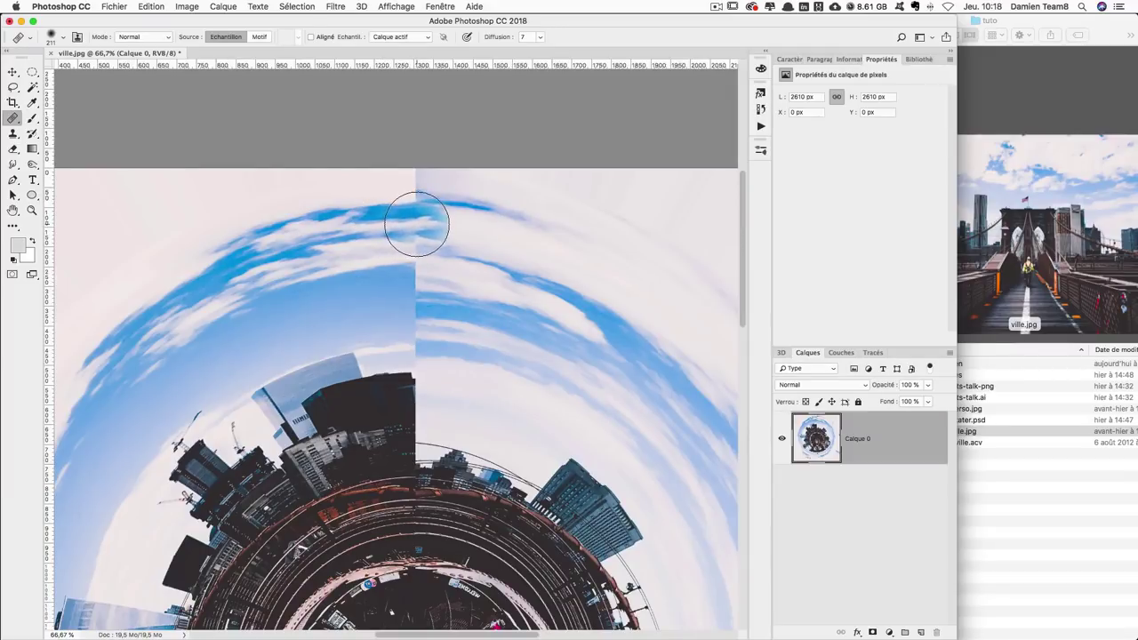
left_click(417, 224)
left_click(360, 258)
left_click(423, 249)
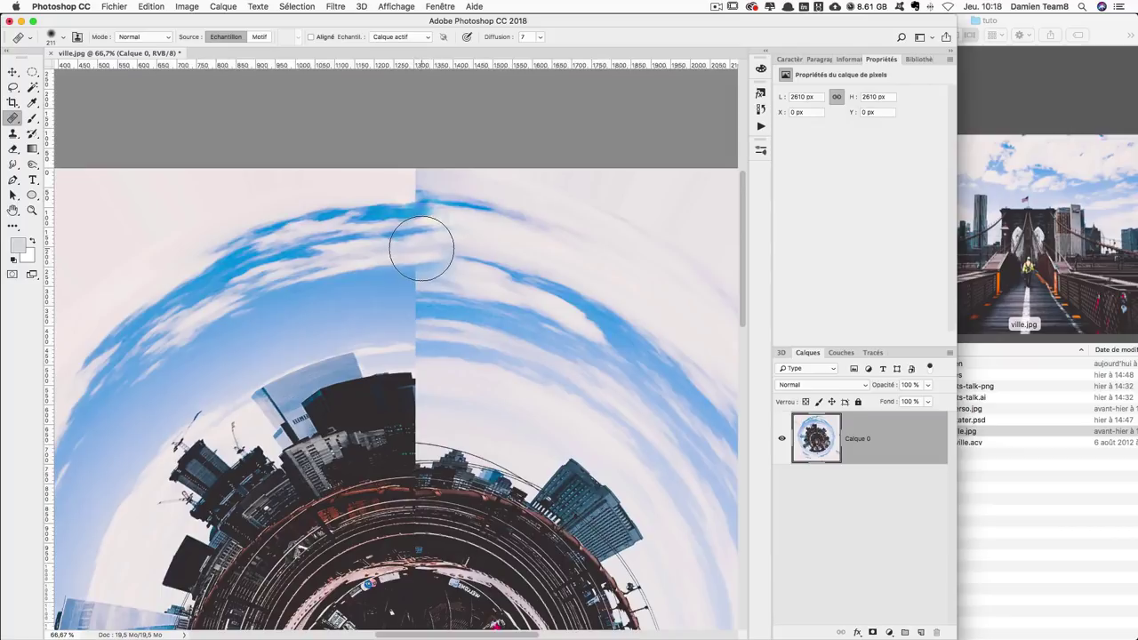
left_click(421, 248)
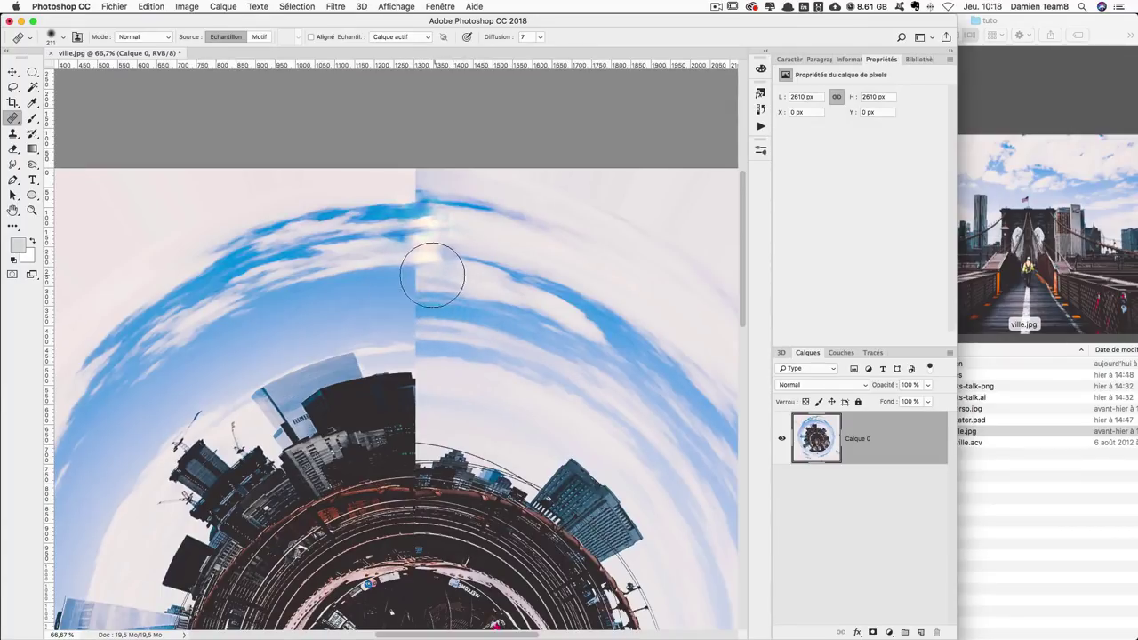
left_click(414, 264)
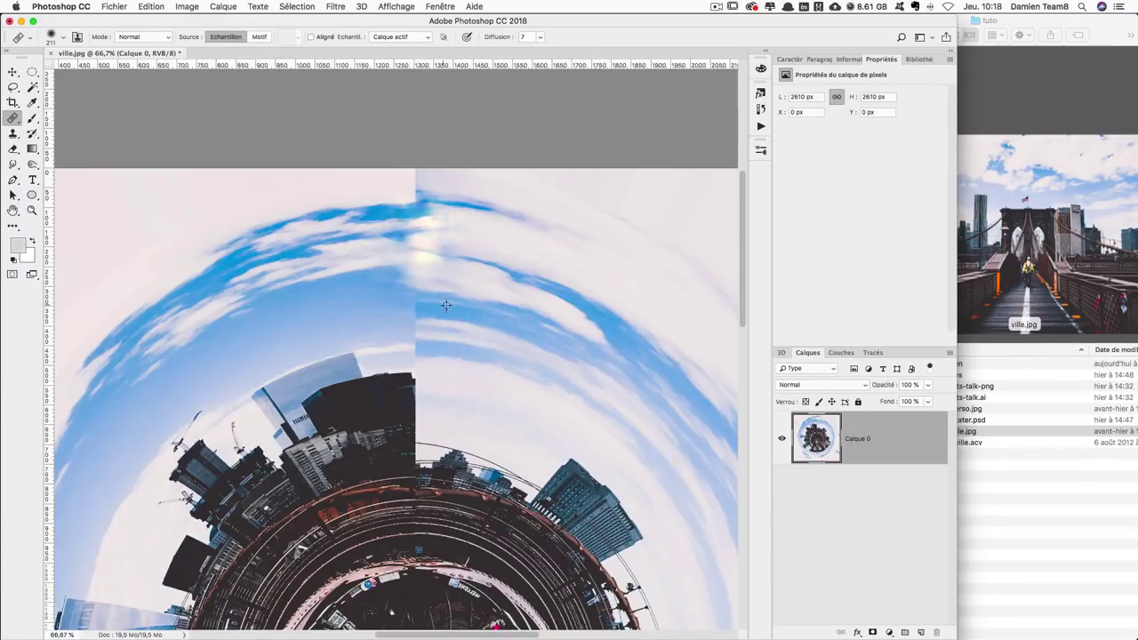
Heal the seam and surrounding sky further down the tiny planet.
left_click(423, 299)
left_click(546, 384)
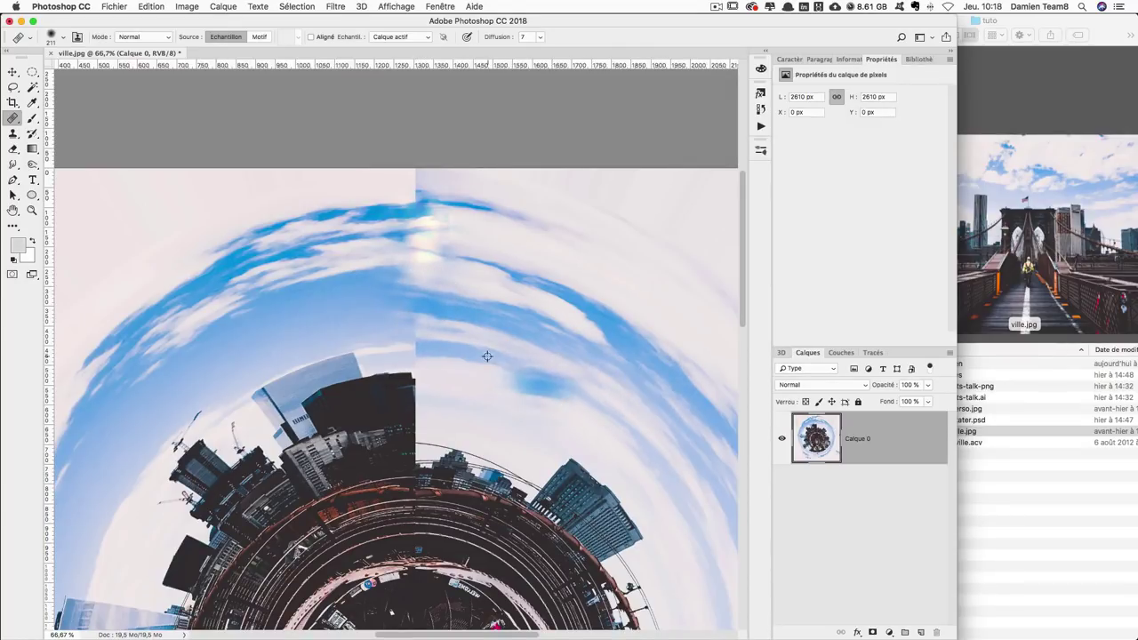
left_click(426, 340)
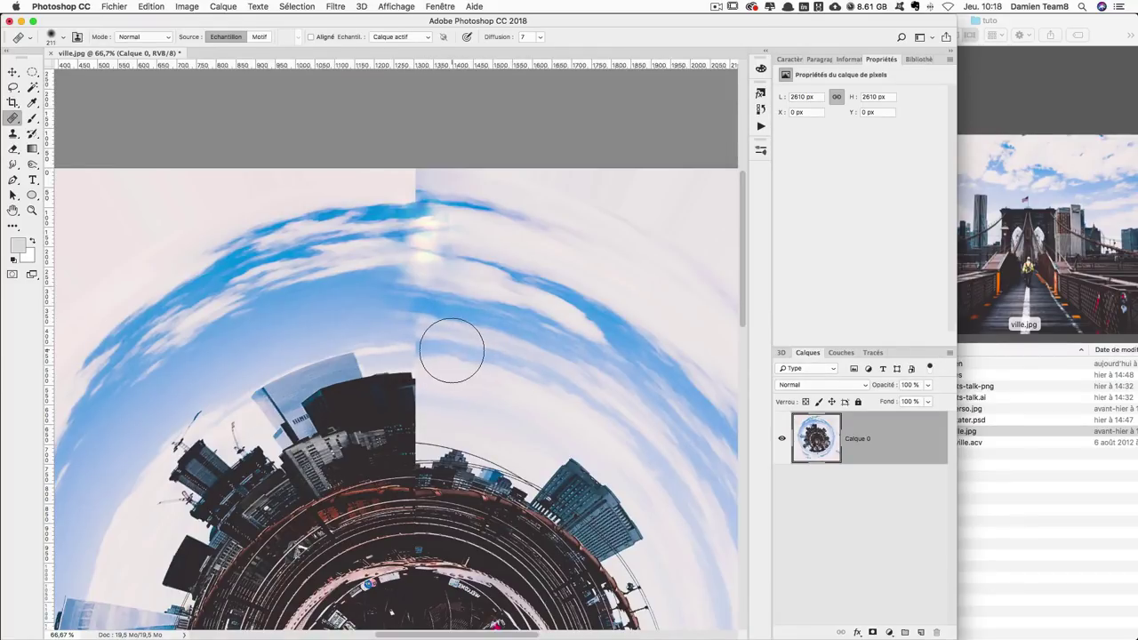
left_click(429, 349)
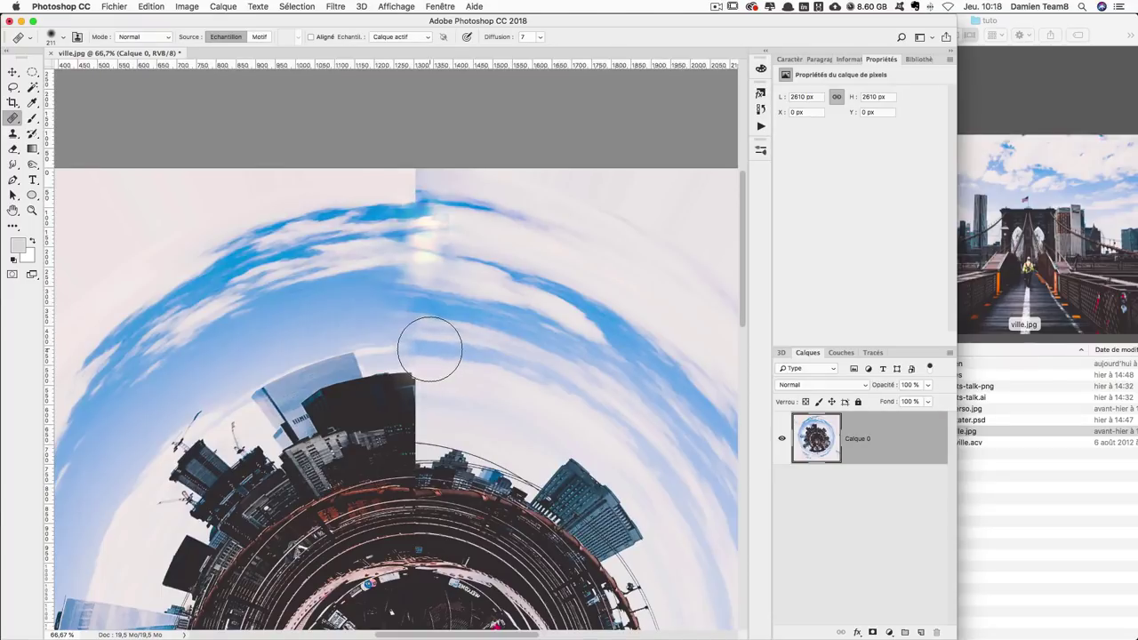
left_click(674, 392)
right_click(14, 118)
left_click(13, 118)
Clone sampled sky at 33% opacity over the blue band along the upper seam.
left_click(12, 133)
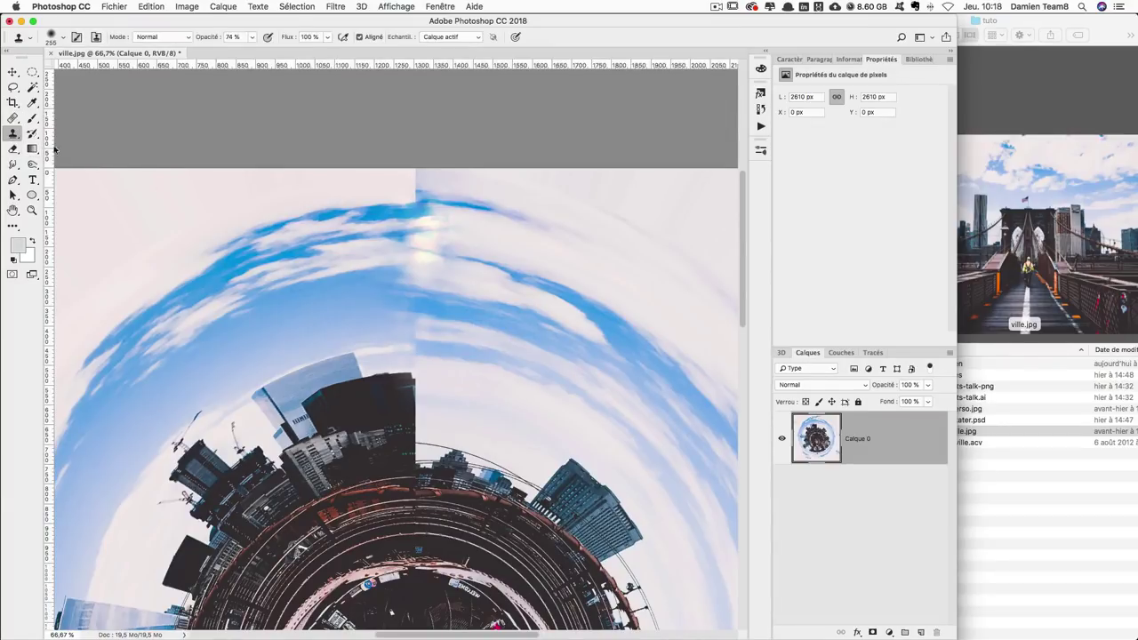
left_click(251, 37)
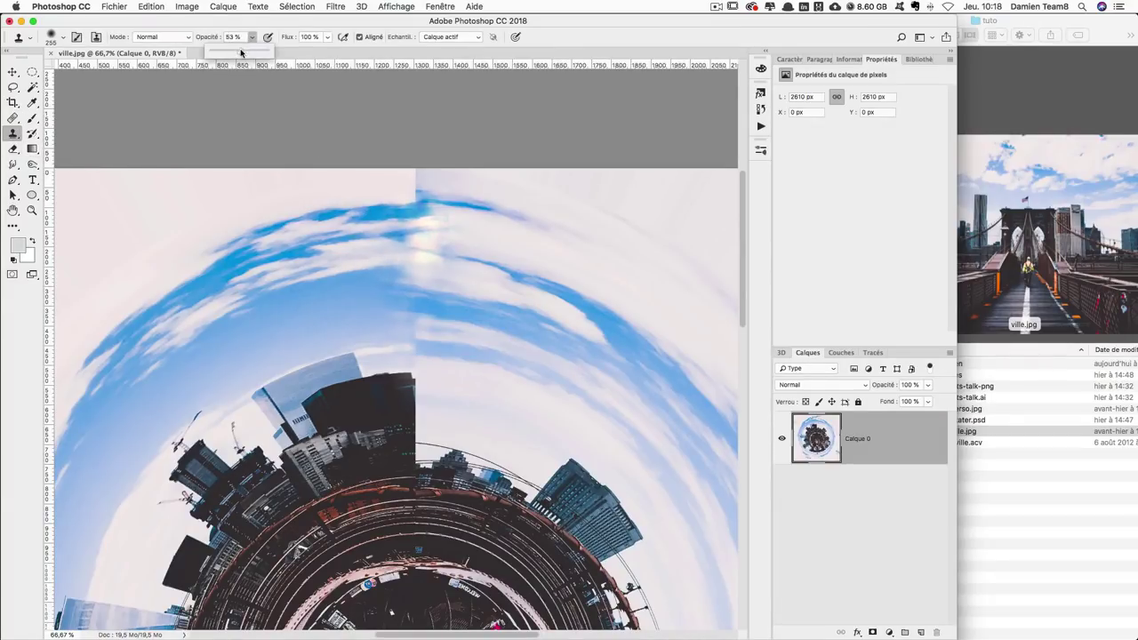
left_click(370, 309, "alt")
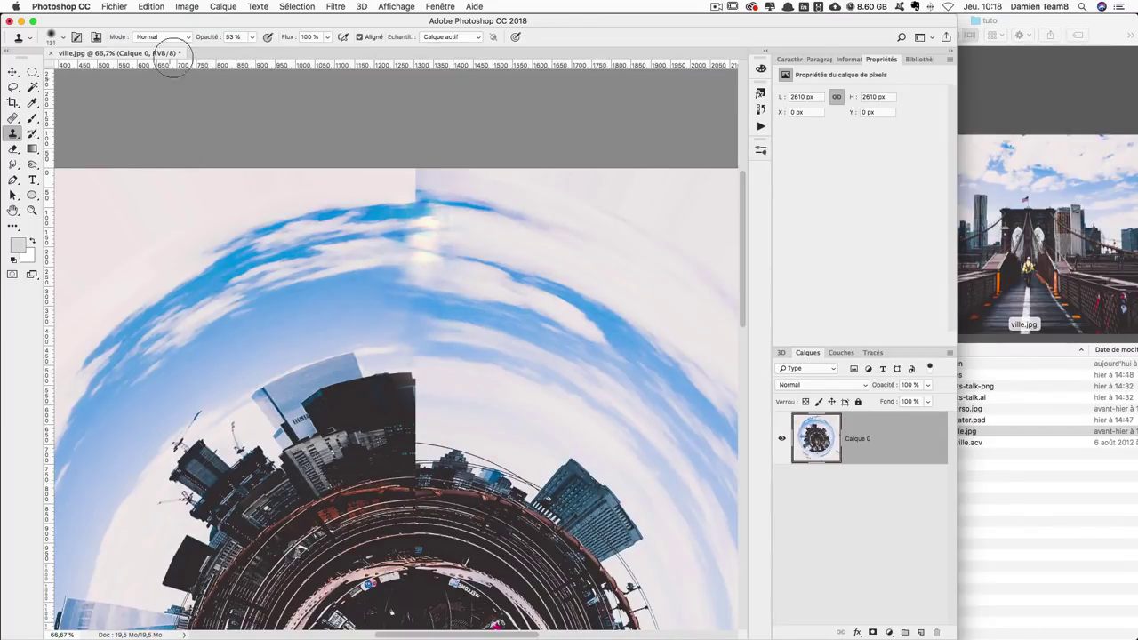
left_click(252, 37)
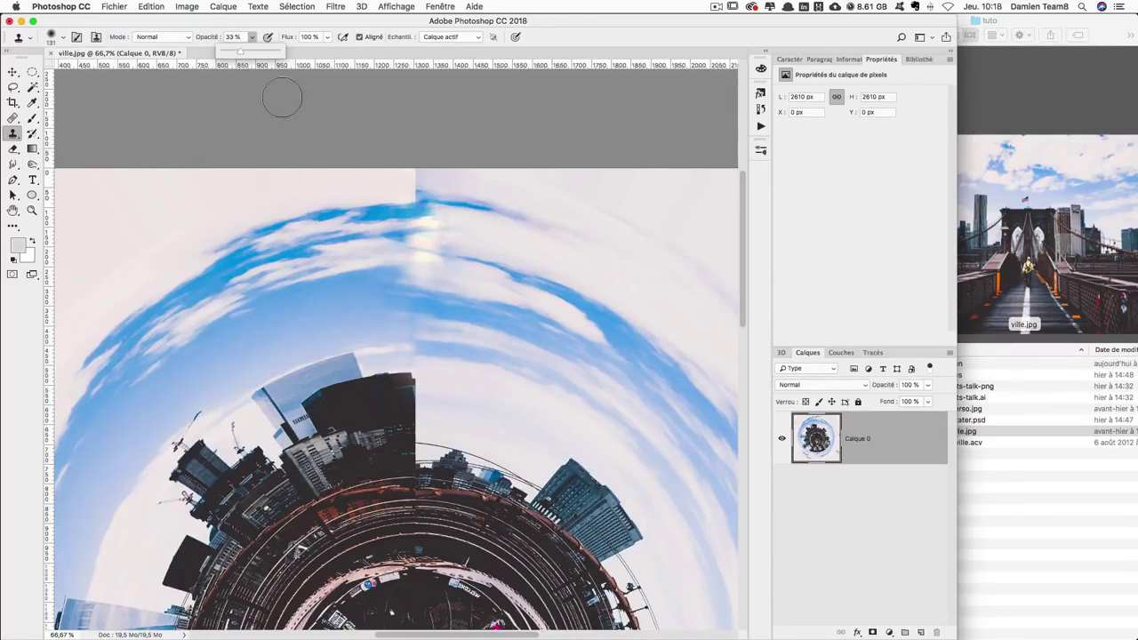
left_click(489, 247)
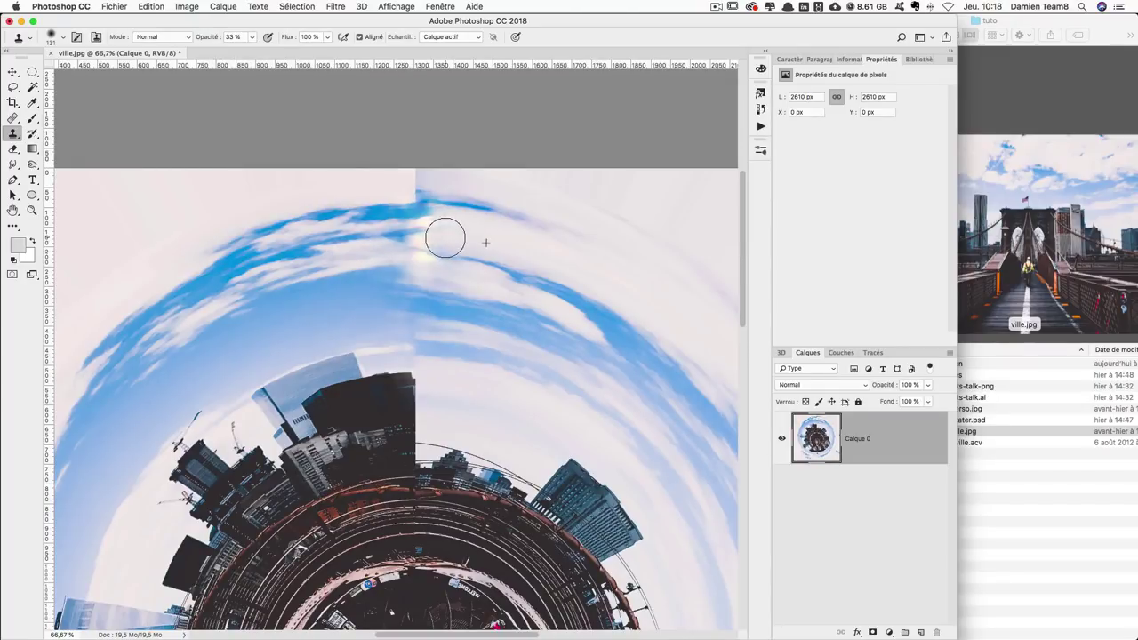
left_click_drag(446, 228, 439, 227)
left_click(444, 224)
left_click(520, 242, "alt")
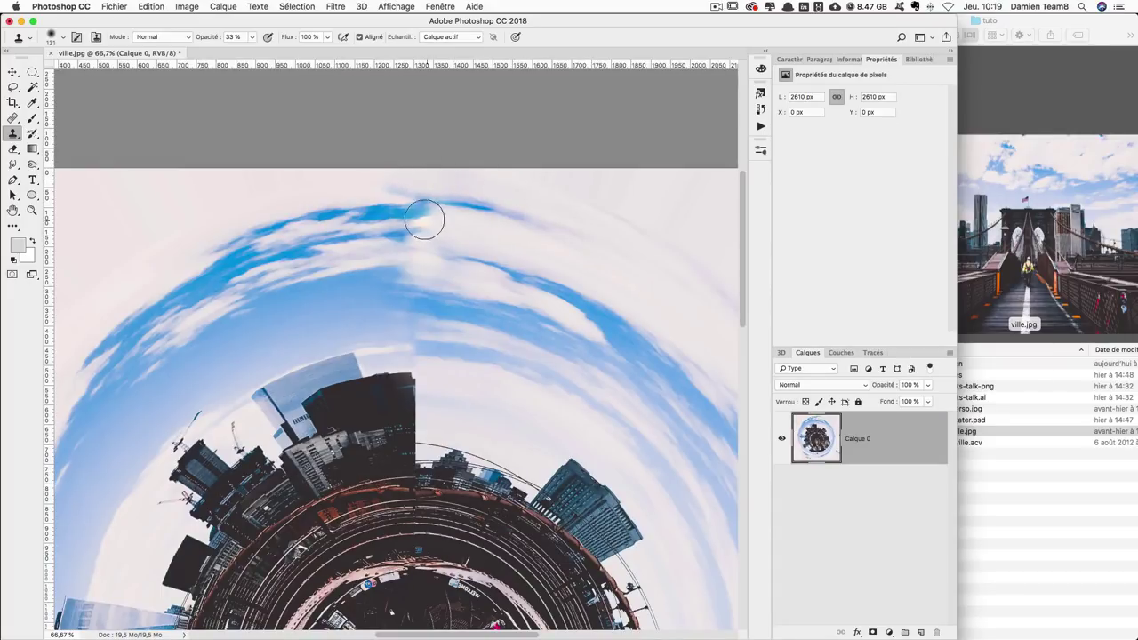
left_click_drag(424, 219, 400, 229)
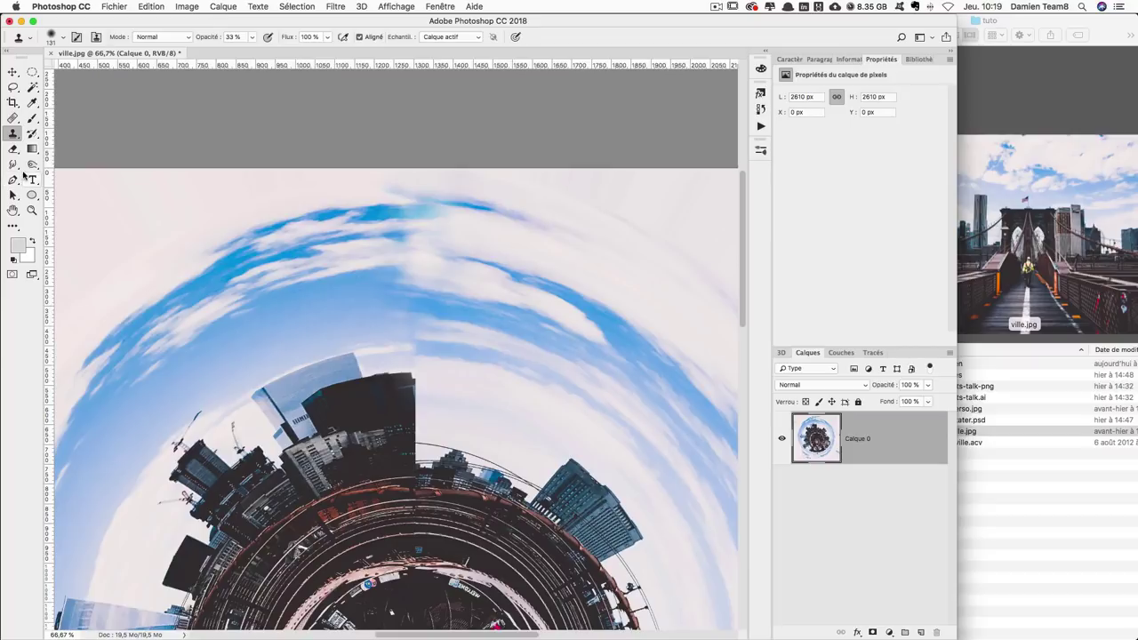
Set up a smaller Brush with the sampled pale sky colour at 29% opacity.
key("b")
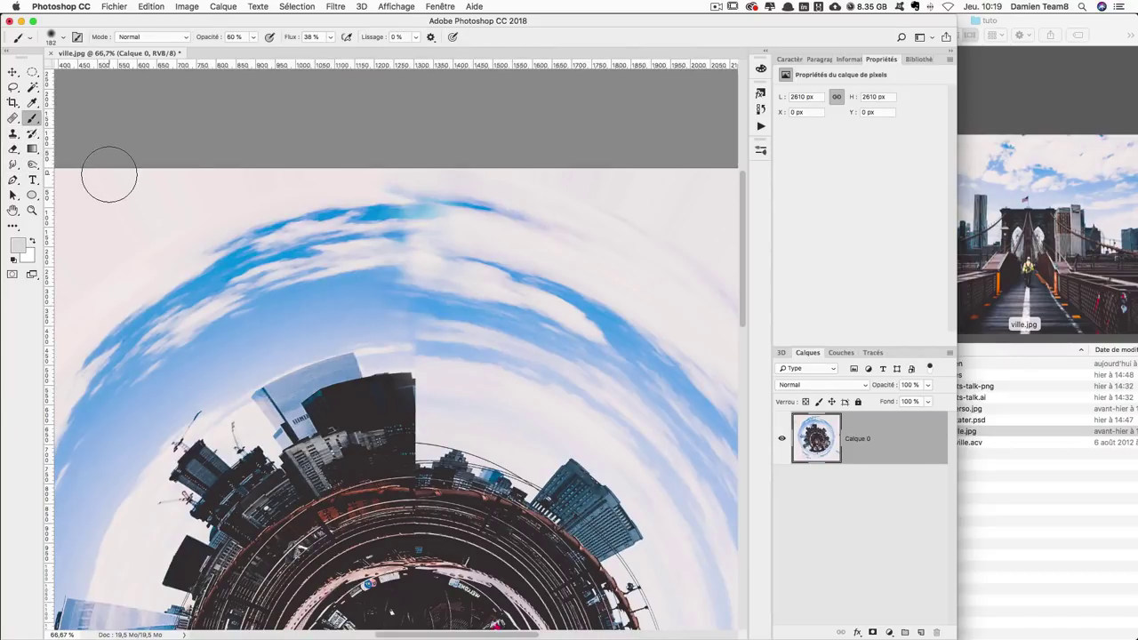
left_click(220, 198, "alt")
left_click_drag(349, 197, 325, 198)
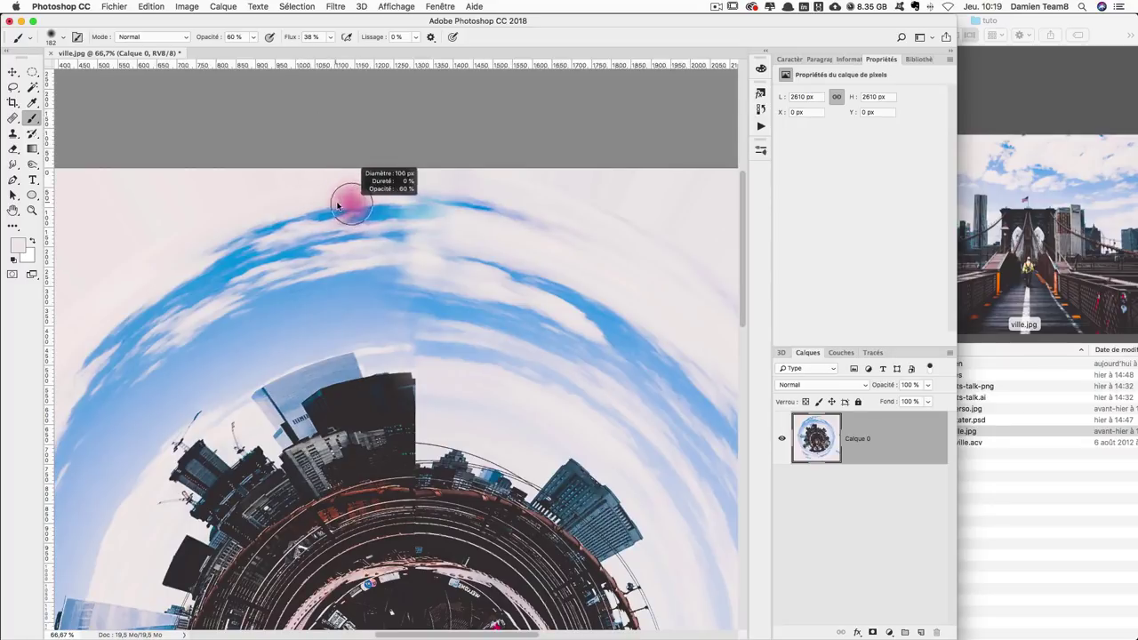
left_click(253, 37)
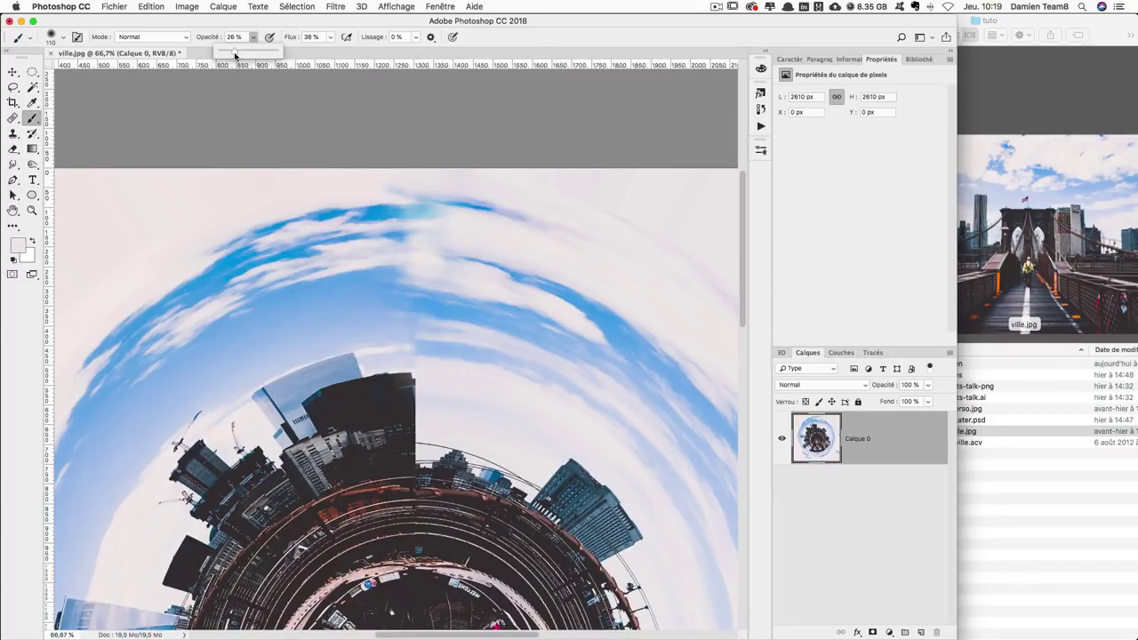
left_click(295, 188)
Shrink the Clone Stamp, set a new sky source, and zoom out to the whole planet.
left_click_drag(459, 212, 435, 212)
left_click(12, 132)
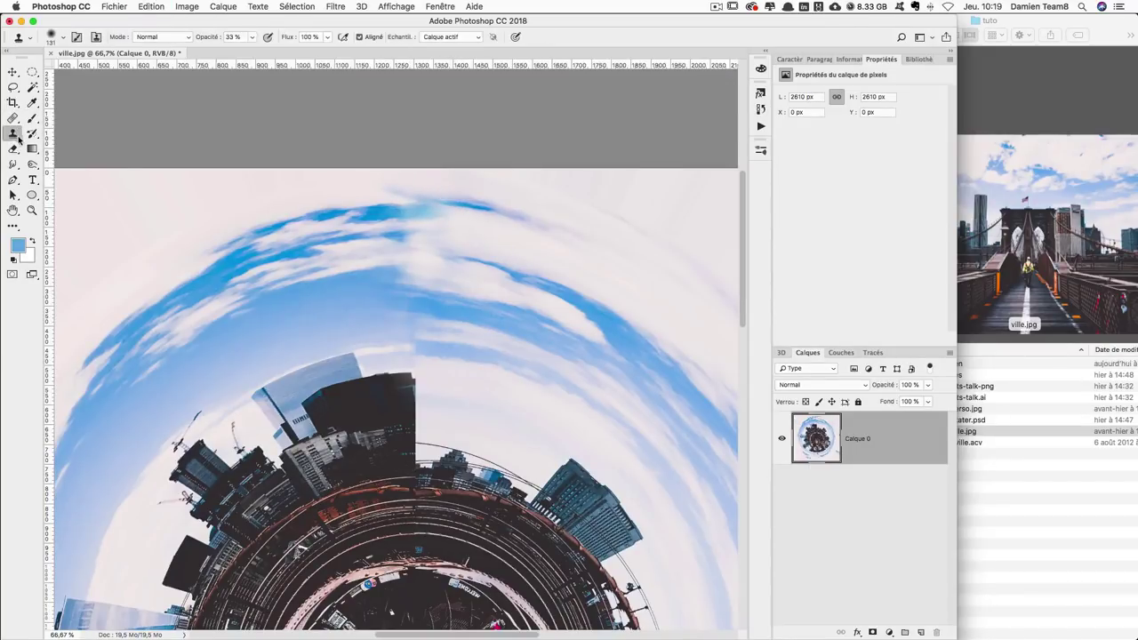
mouse_move(437, 197)
left_mouse_down()
mouse_move(415, 194)
mouse_move(474, 198)
left_mouse_up()
left_click(430, 334, "alt")
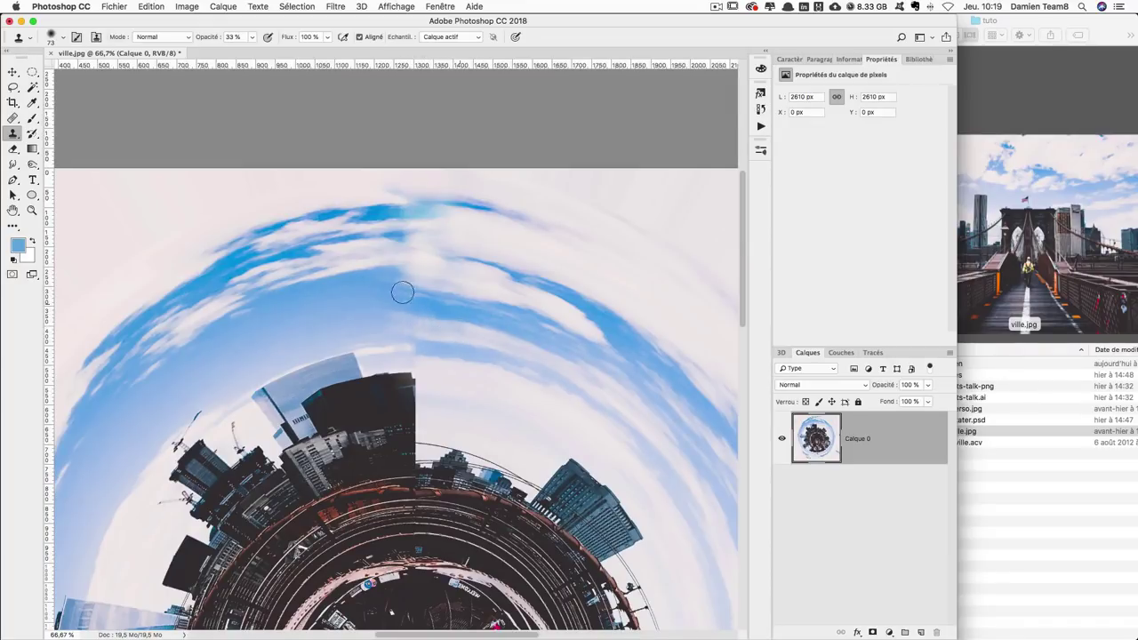
key("super+minus")
key("super+minus")
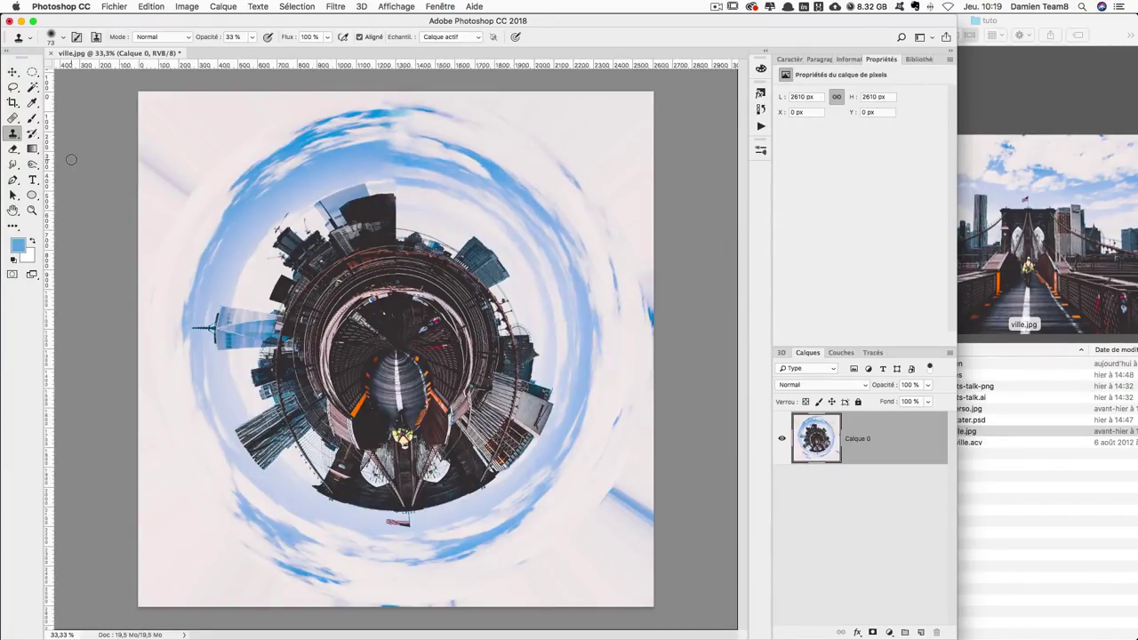
Set up a large Brush at 63% opacity with the pale sky colour.
key("b")
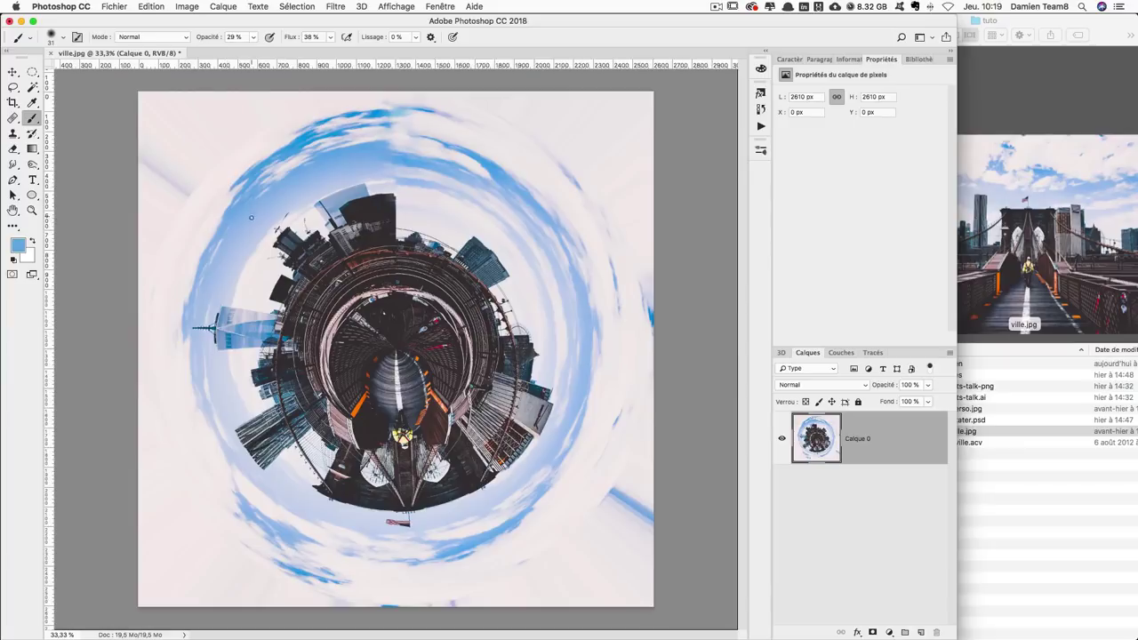
left_click_drag(585, 520, 650, 495)
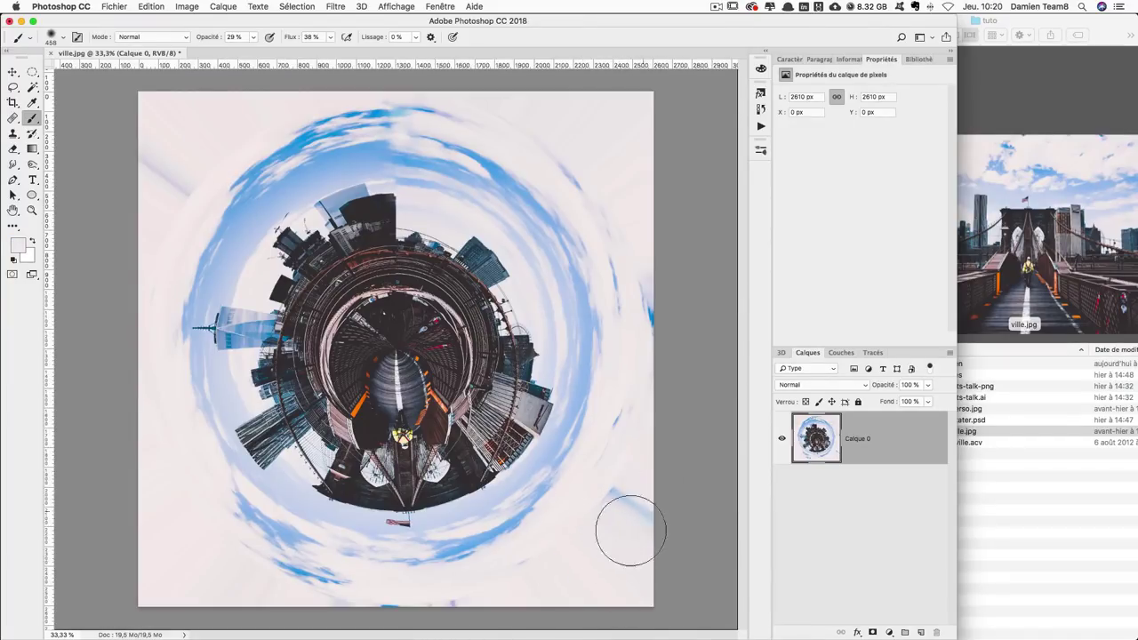
left_click_drag(619, 543, 623, 498)
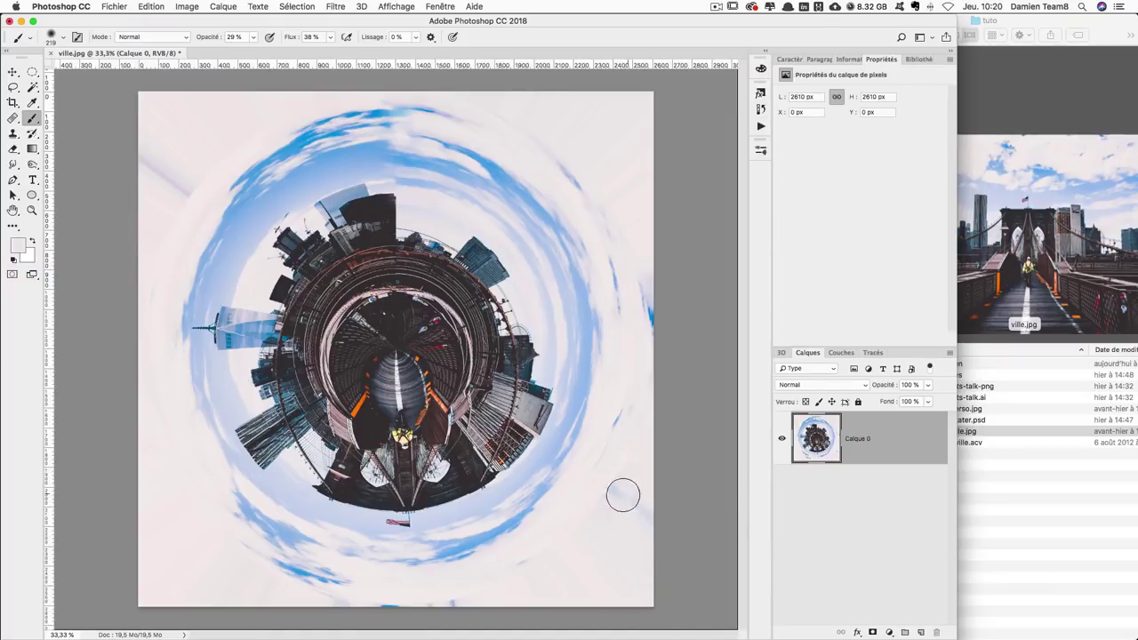
left_click(254, 38)
left_click_drag(627, 551, 610, 546)
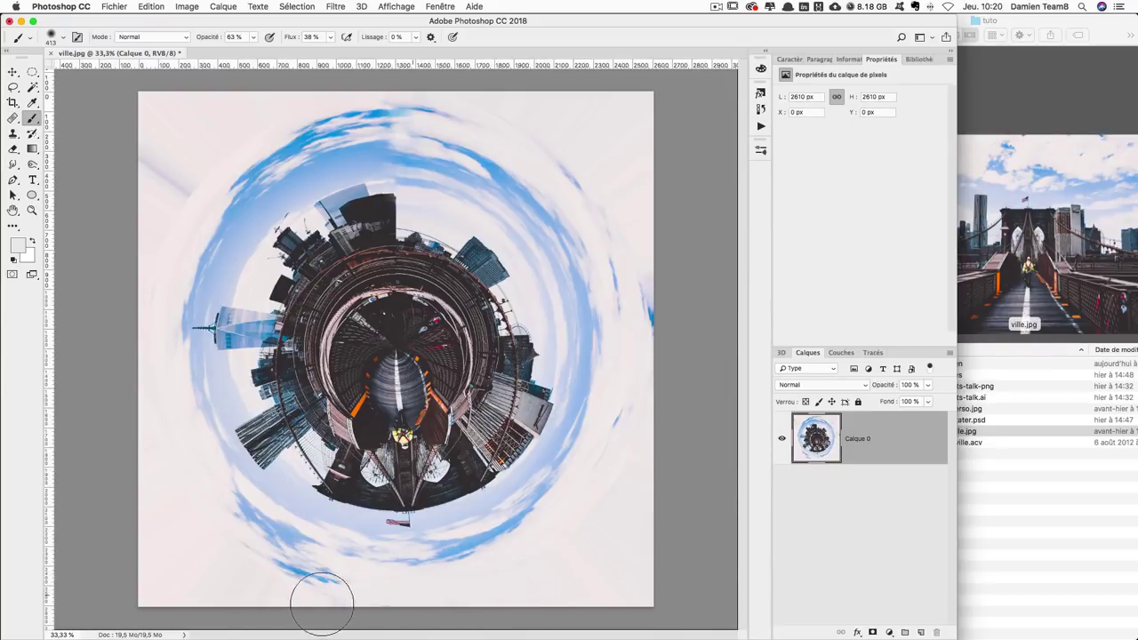
Paint out the blue streaks at the right edge, top left, upper right and top of the sky ring.
left_click_drag(666, 381, 648, 228)
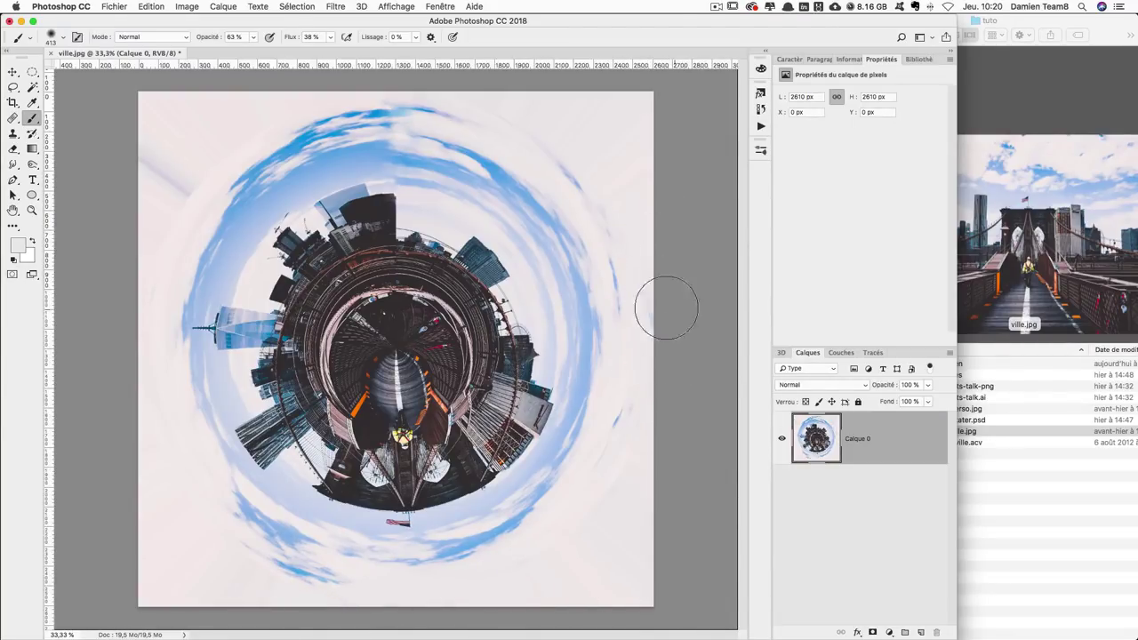
left_click_drag(204, 145, 157, 169)
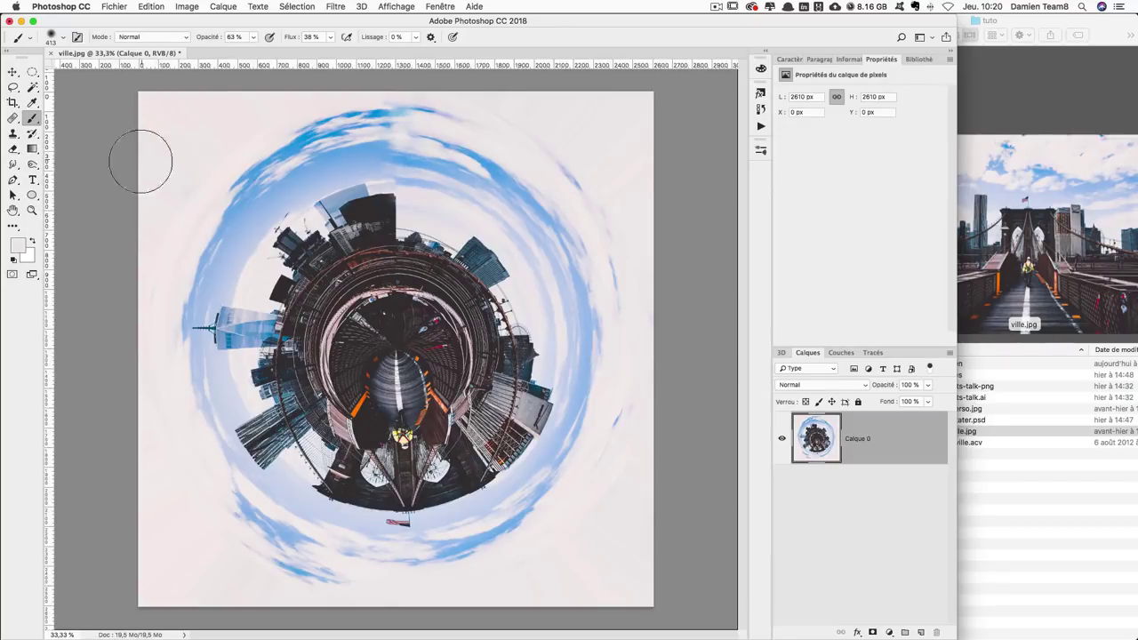
left_click_drag(178, 157, 178, 165)
left_click(582, 161)
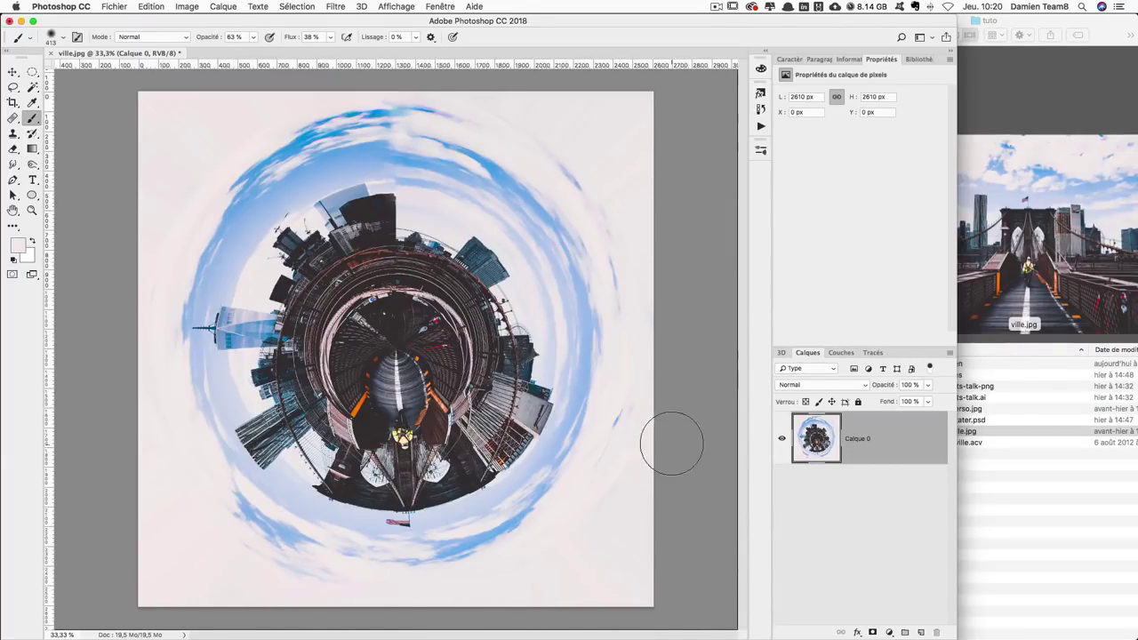
left_click(365, 151)
Clone lighter sky over the remaining blue streaks with an enlarged Clone Stamp at 58% opacity.
left_click(558, 147)
left_click(12, 131)
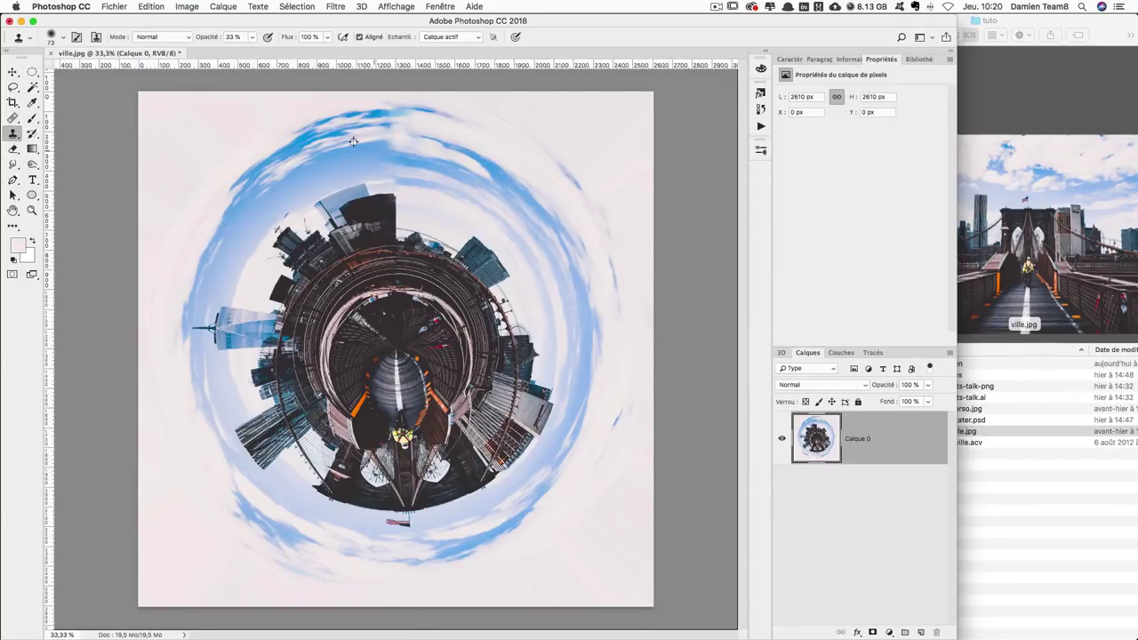
left_click_drag(353, 132, 382, 133)
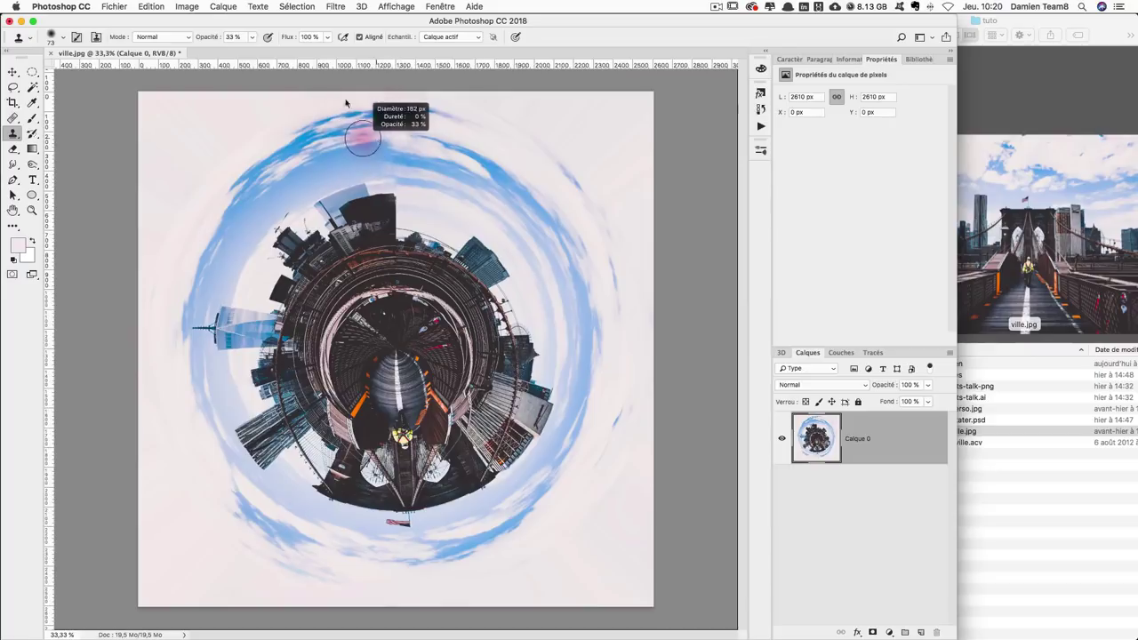
left_click_drag(254, 40, 293, 54)
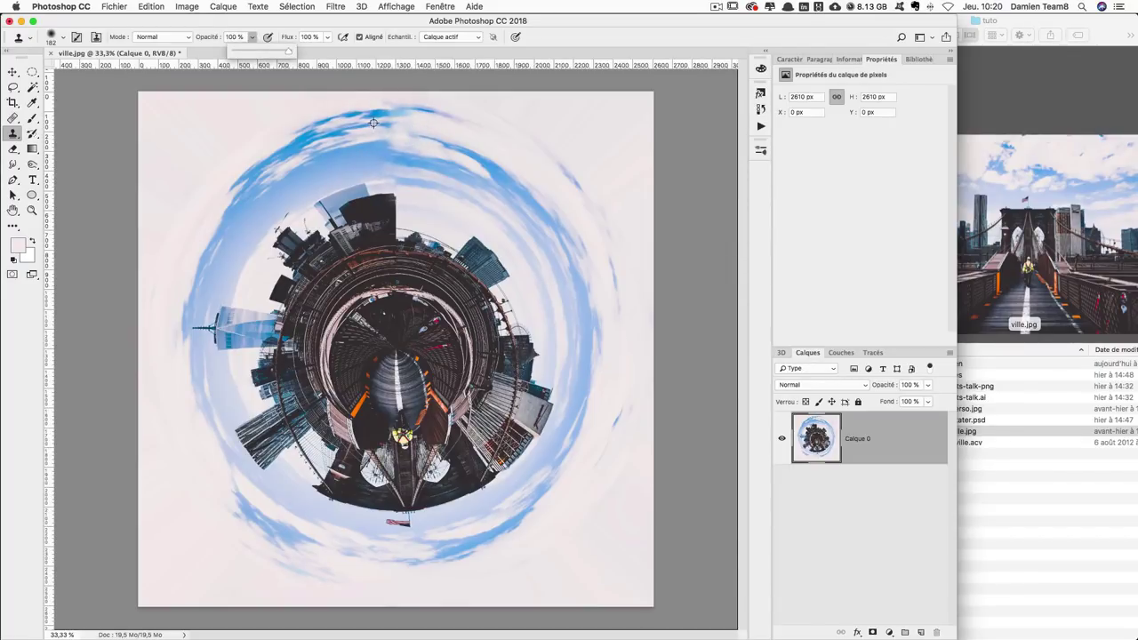
left_click_drag(370, 126, 397, 126)
left_click(252, 38)
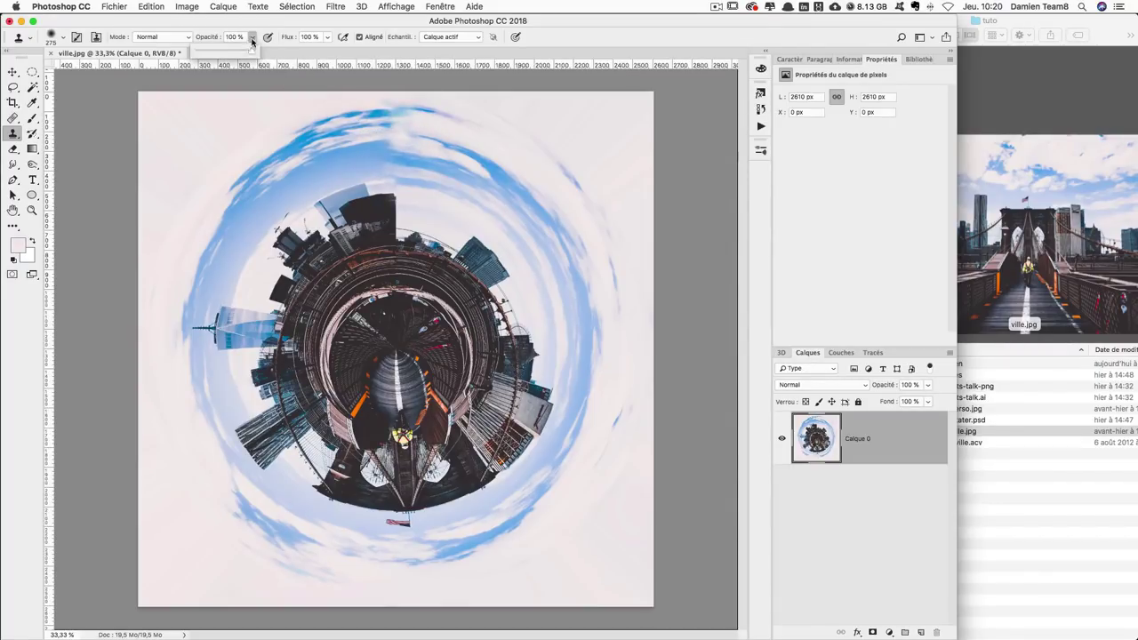
left_click_drag(230, 54, 228, 54)
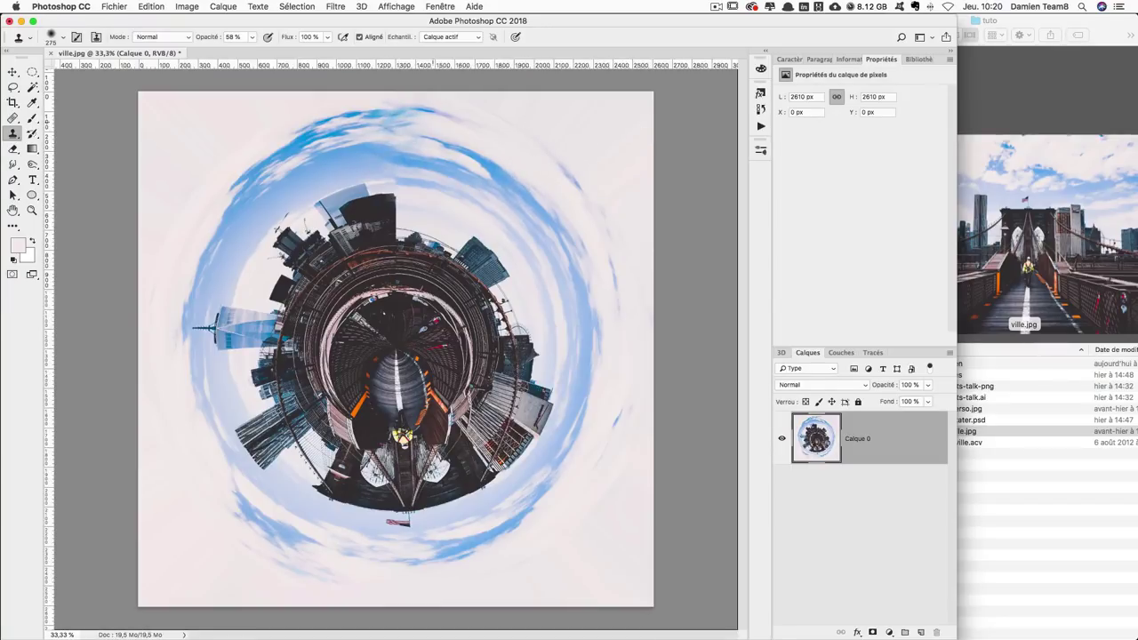
left_click_drag(396, 114, 406, 118)
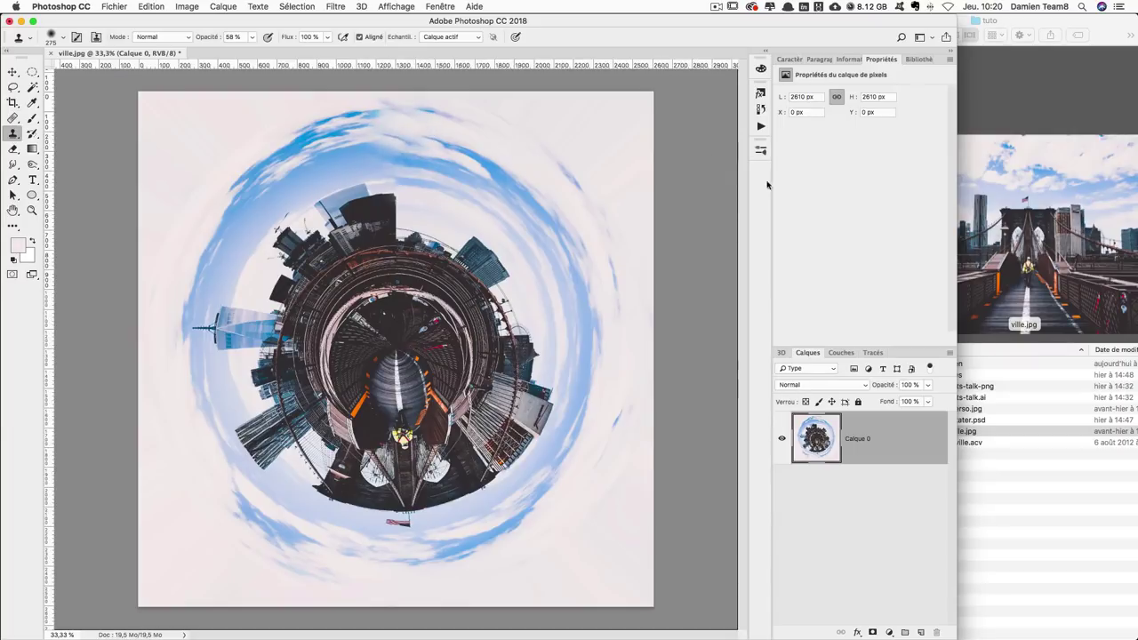
left_click(276, 271)
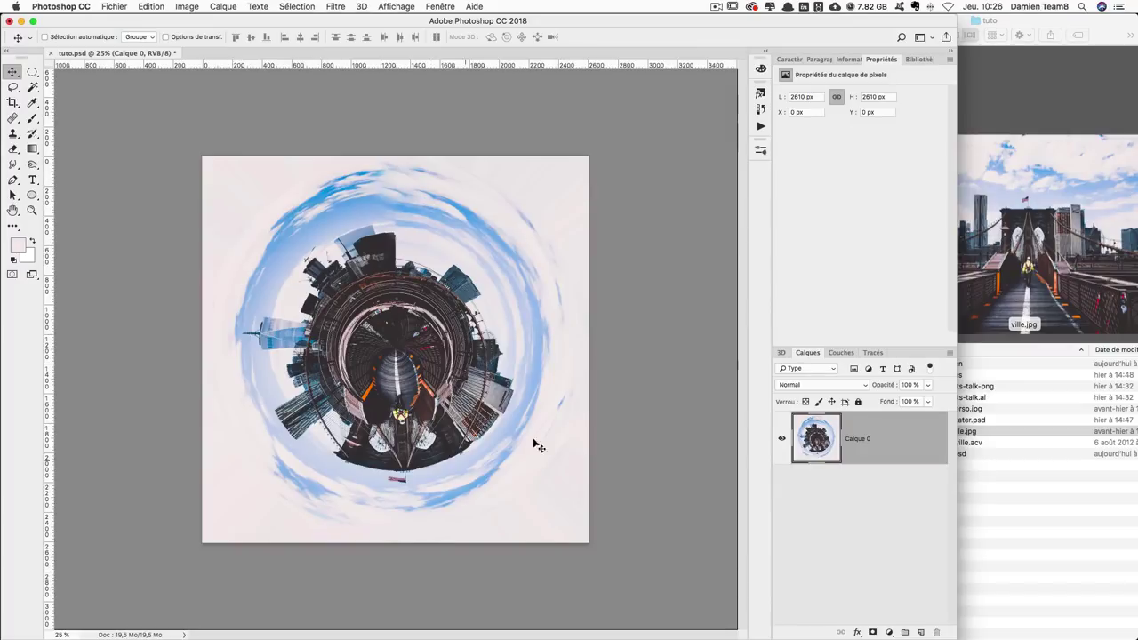
Lasso a piece of sky, copy it to a new layer and shift it into place.
left_click(32, 72)
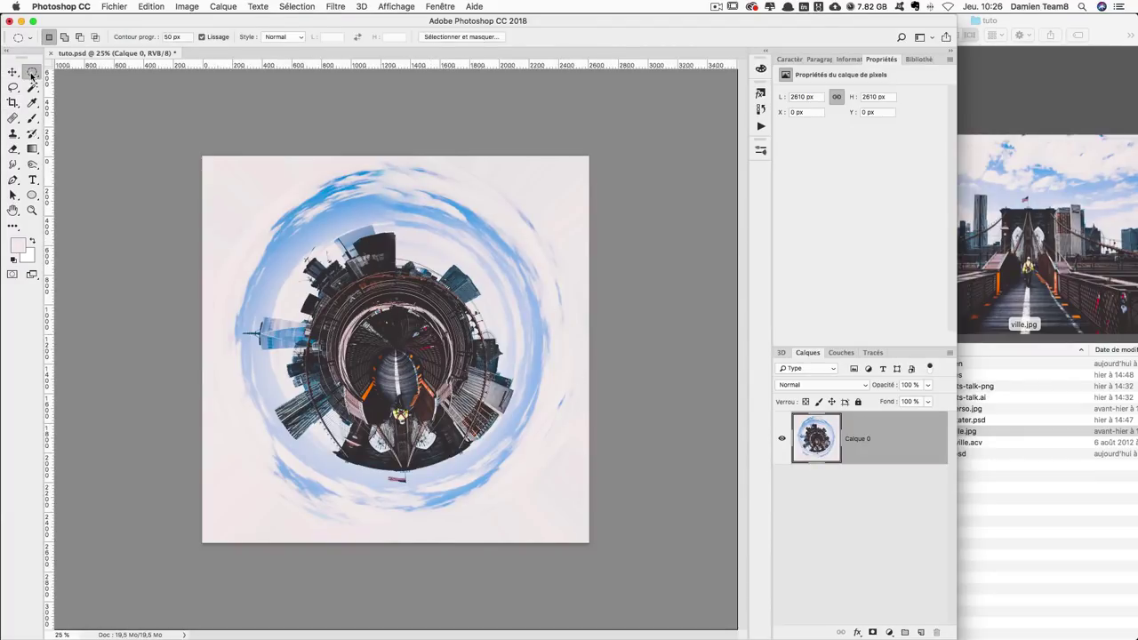
left_click(12, 86)
left_click_drag(471, 182, 521, 228)
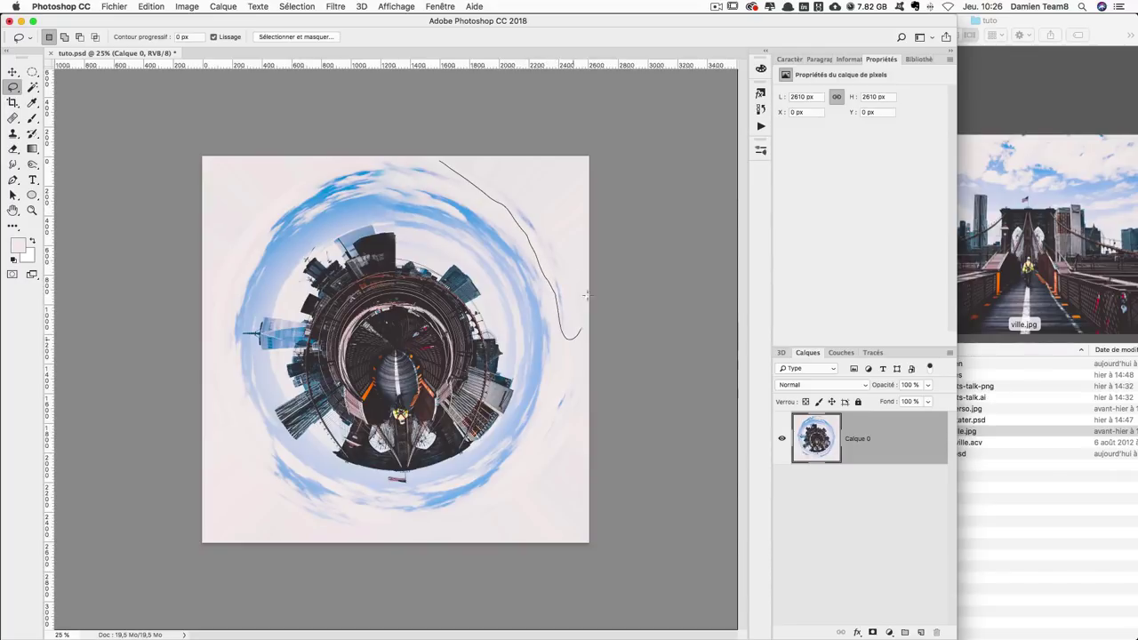
left_click_drag(585, 294, 437, 146)
key("super+j")
key("v")
mouse_move(530, 261)
left_mouse_down()
mouse_move(577, 236)
mouse_move(594, 256)
mouse_move(554, 220)
left_mouse_up()
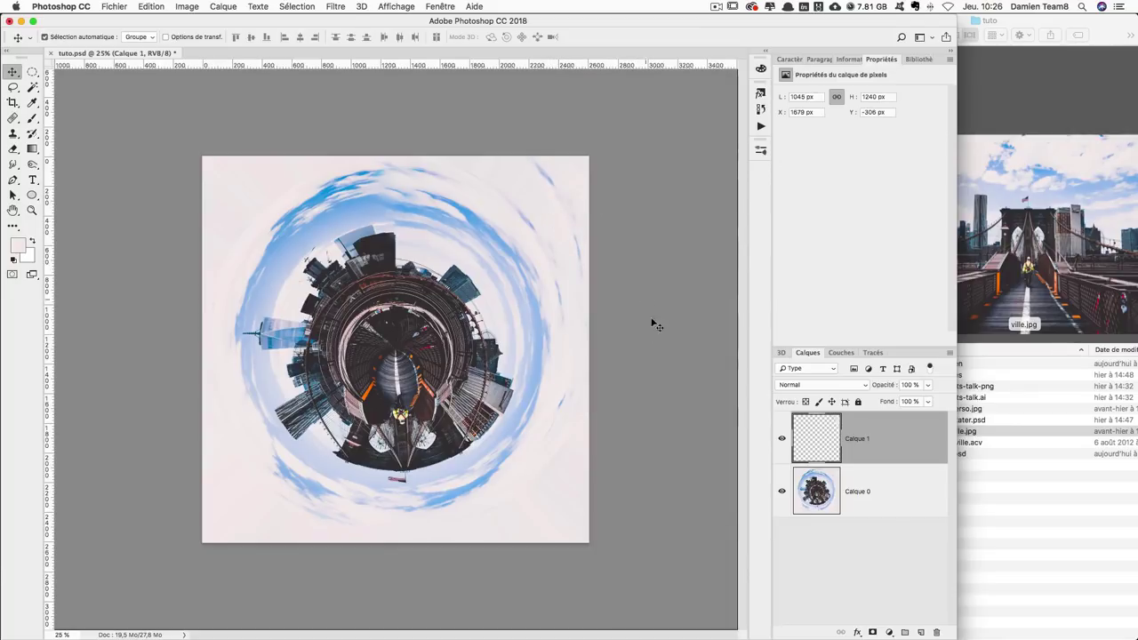
Rotate the sky patch slightly and nudge it into position.
key("ctrl+t")
left_click_drag(648, 399, 664, 373)
key("Return")
left_click_drag(578, 246, 582, 236)
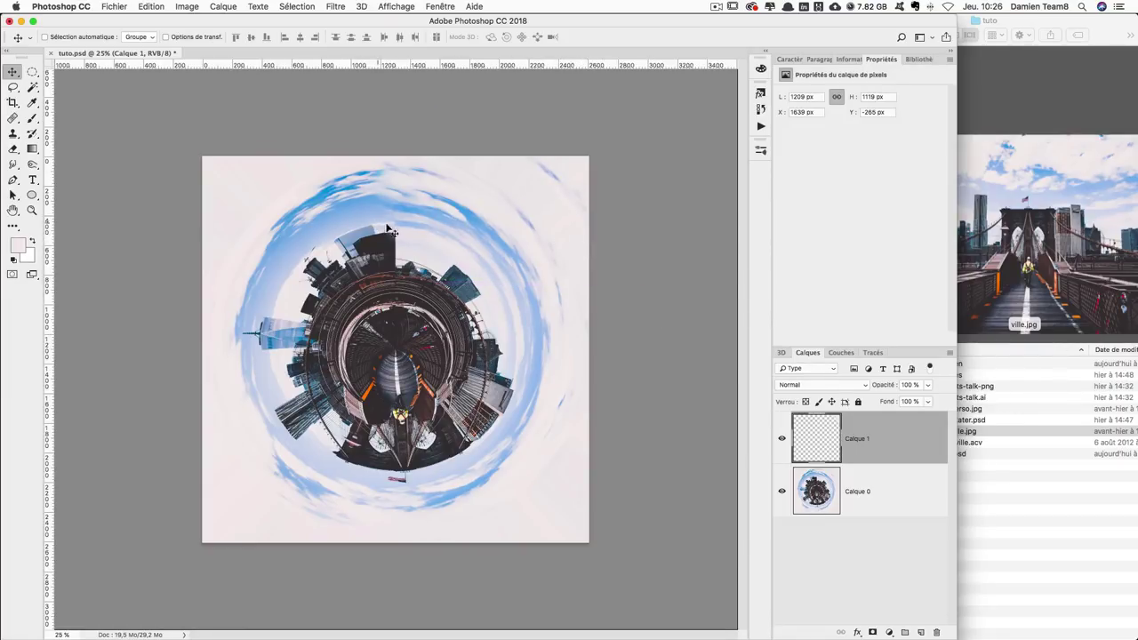
Soften the patch edges with a large soft eraser at 46%, then duplicate the patch down-left.
key("e")
key("super+plus")
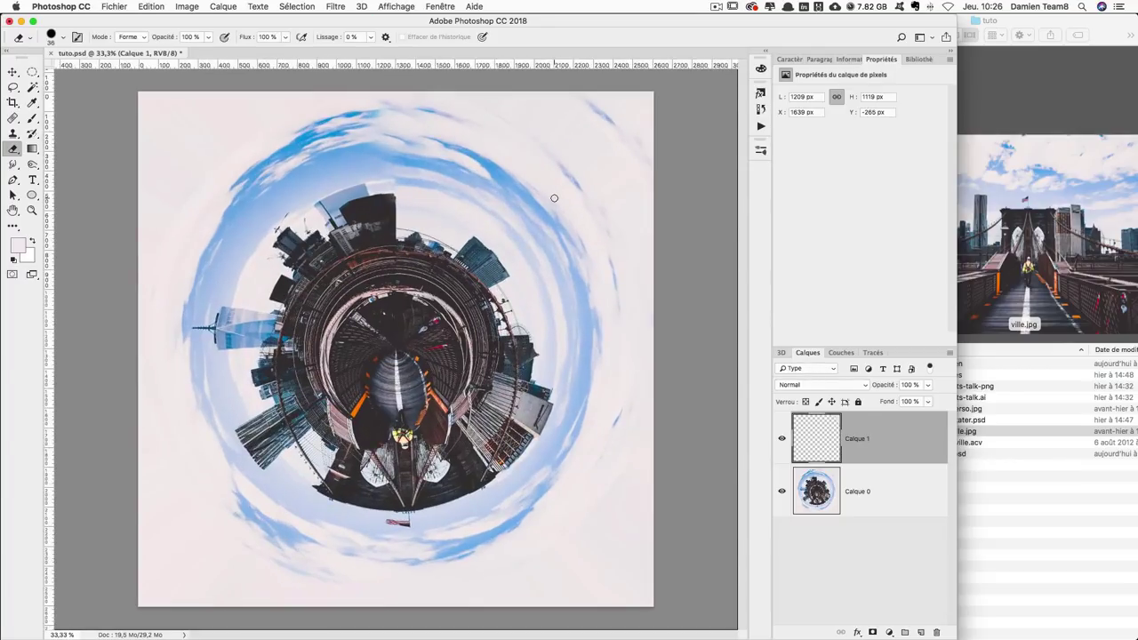
key("super+plus")
key("super+plus")
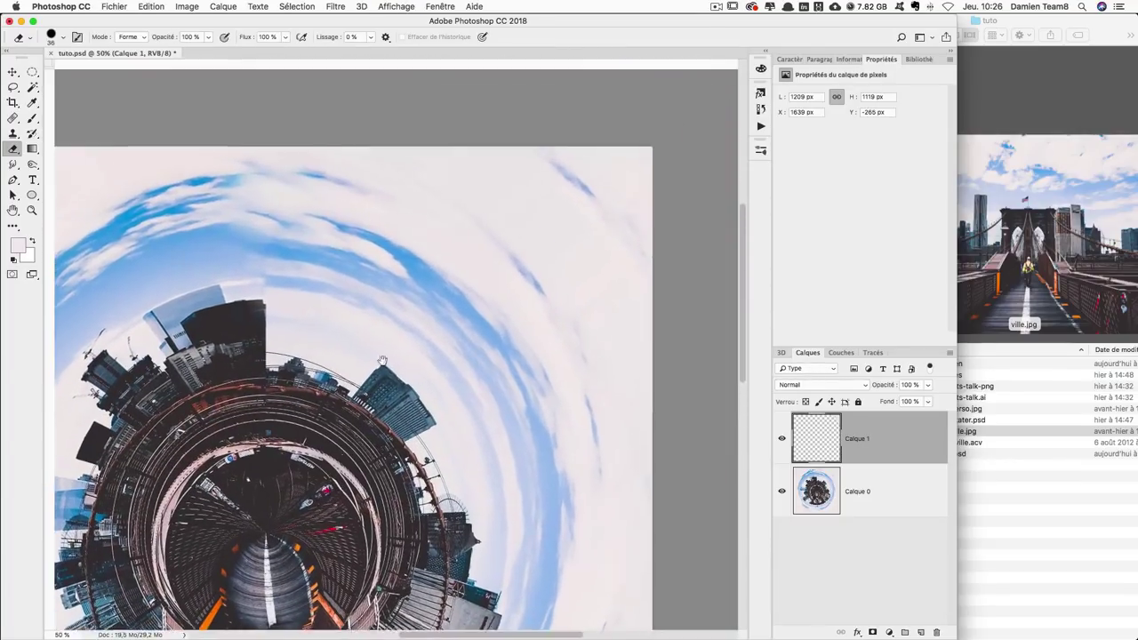
left_click_drag(207, 45, 186, 53)
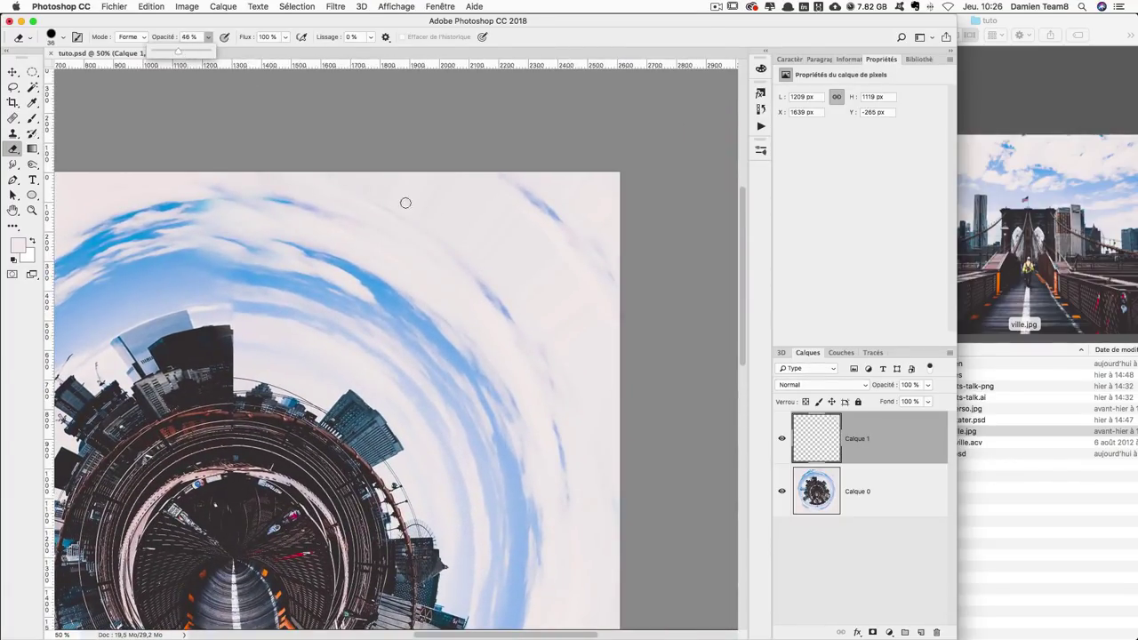
left_click_drag(476, 238, 502, 4)
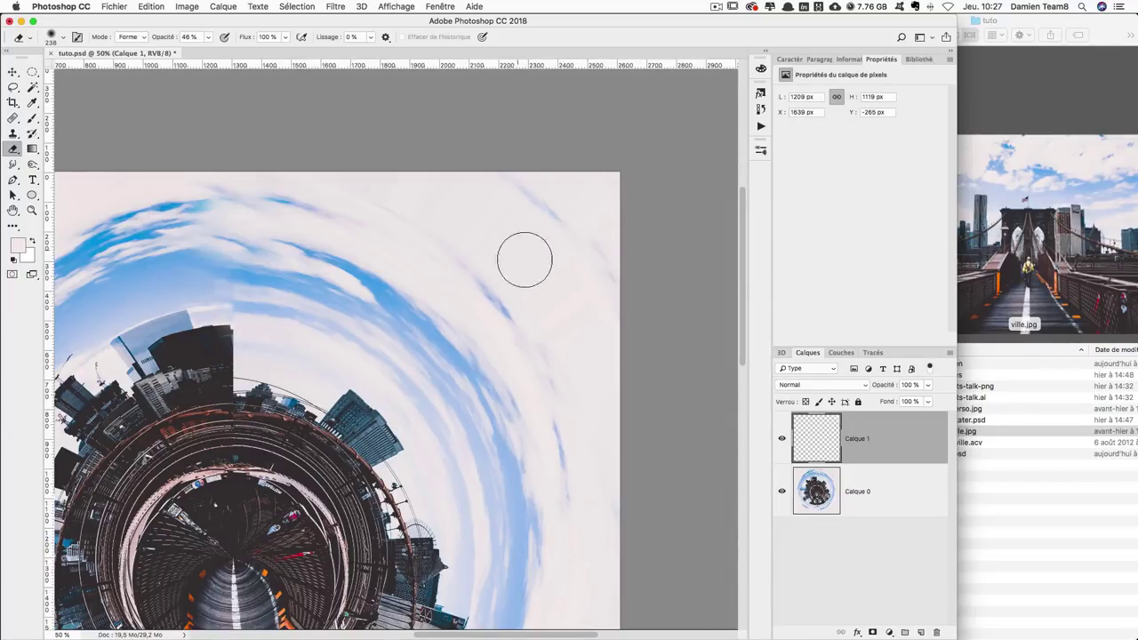
key("super+minus")
key("super+minus")
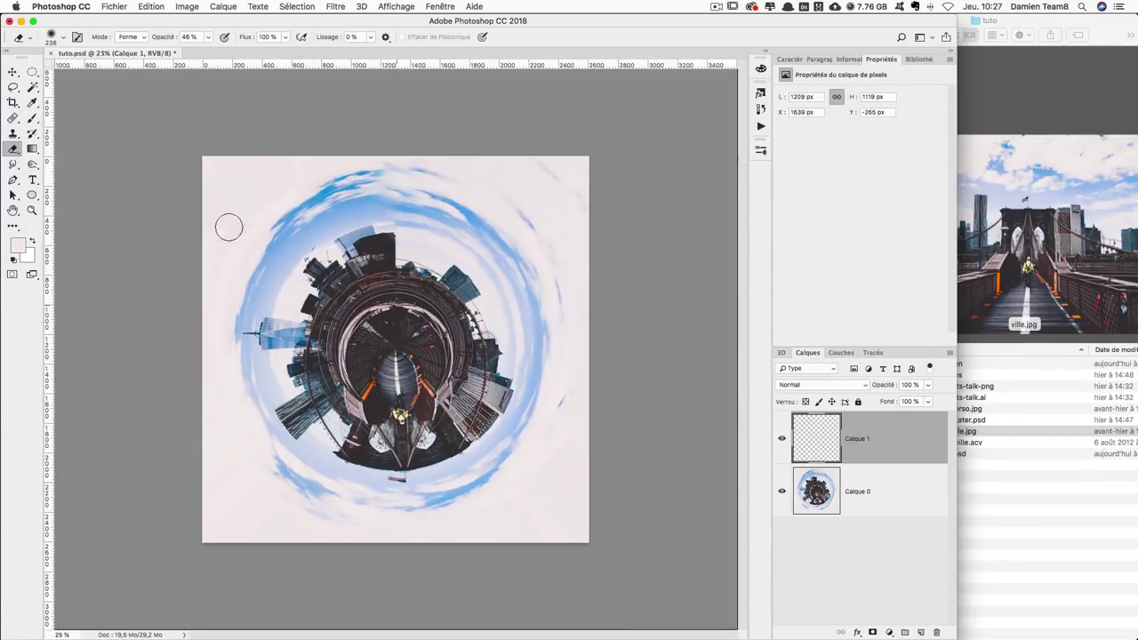
key("v")
left_click_drag(498, 221, 415, 466)
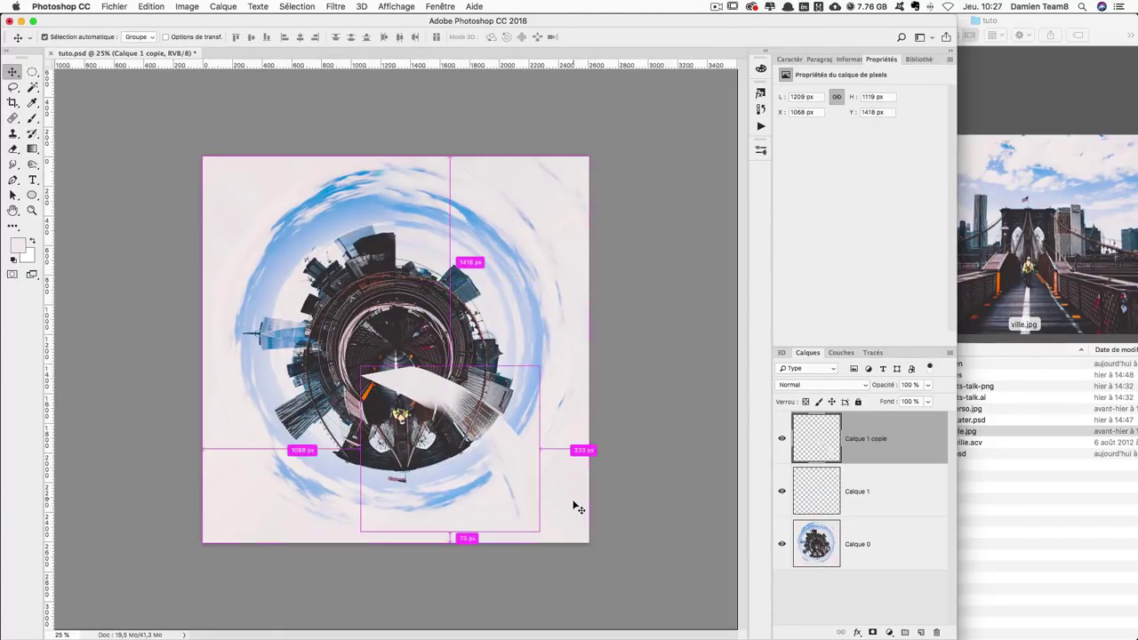
Rotate the duplicated cloud patch about 108 degrees and adjust its rotation.
key("super+t")
mouse_move(577, 468)
left_mouse_down()
mouse_move(499, 486)
mouse_move(588, 523)
mouse_move(656, 499)
mouse_move(561, 515)
left_mouse_up()
key("Return")
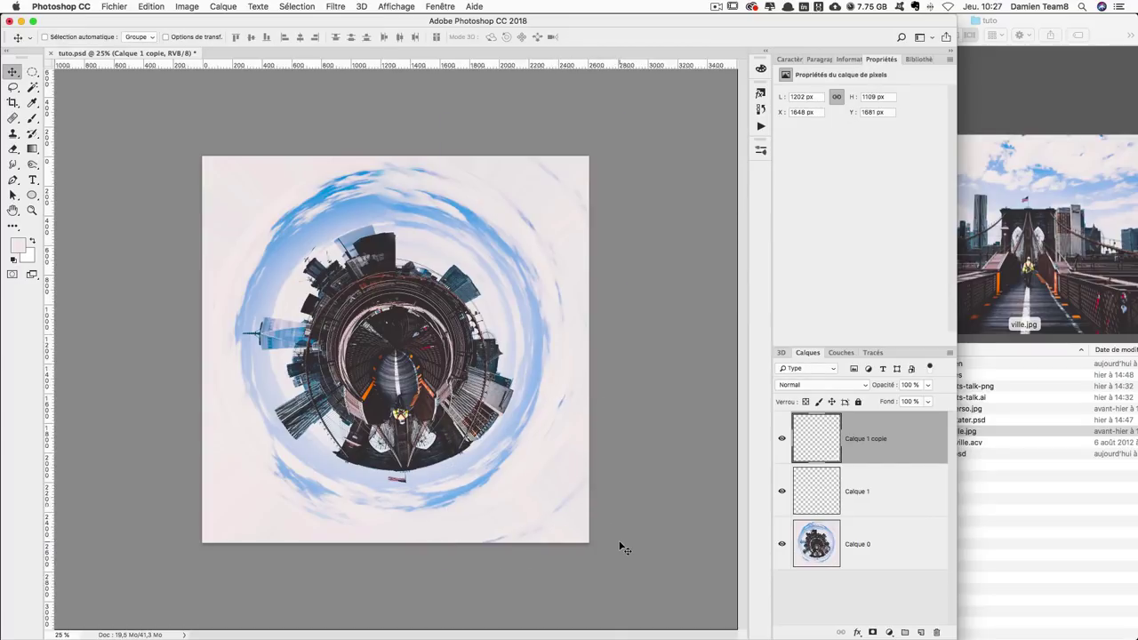
key("ctrl+t")
mouse_move(658, 534)
left_mouse_down()
mouse_move(662, 502)
mouse_move(657, 513)
mouse_move(546, 522)
left_mouse_up()
key("Return")
Refine the patch rotation, move it lower right and tilt it about -2 degrees.
key("ctrl+t")
left_click_drag(641, 536, 662, 529)
key("Return")
left_click_drag(526, 517, 525, 514)
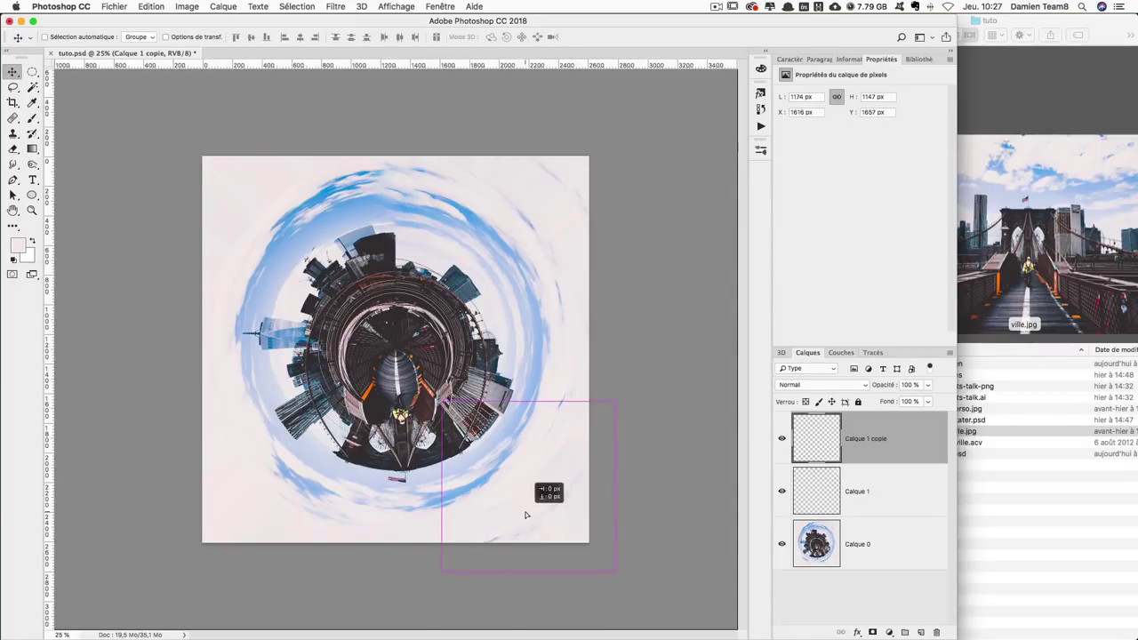
key("ctrl+t")
mouse_move(614, 525)
left_mouse_down()
mouse_move(600, 482)
mouse_move(613, 500)
mouse_move(256, 506)
left_mouse_up()
key("Return")
Rotate the next patch copy about 119 degrees and move it toward the lower left.
key("ctrl+t")
left_click_drag(394, 432, 158, 602)
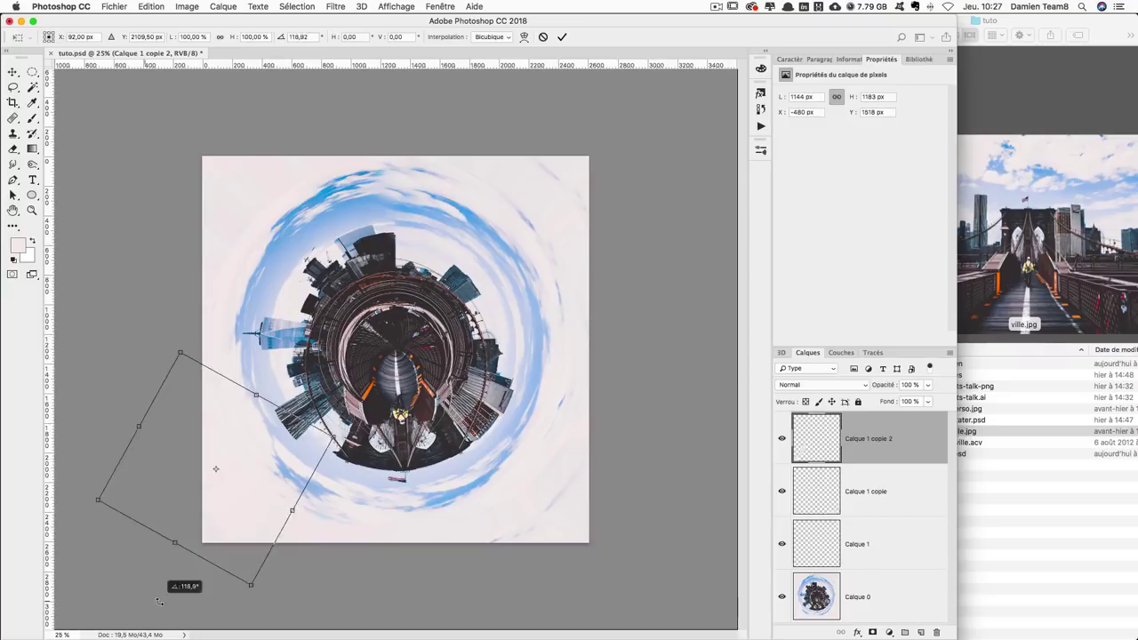
key("Return")
mouse_move(213, 528)
left_mouse_down()
mouse_move(234, 480)
mouse_move(249, 485)
left_mouse_up()
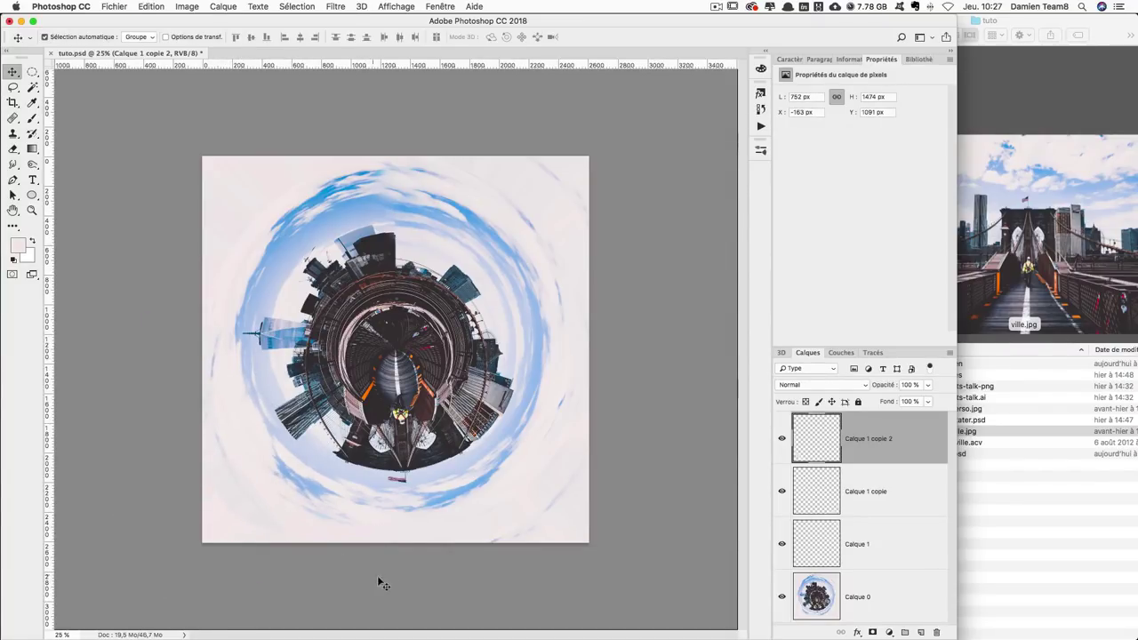
key("ctrl+t")
mouse_move(381, 583)
left_mouse_down()
mouse_move(404, 555)
mouse_move(392, 517)
mouse_move(397, 527)
left_mouse_up()
key("Return")
Erase patch edges, then duplicate a patch up-left and rotate it about -11 degrees.
key("e")
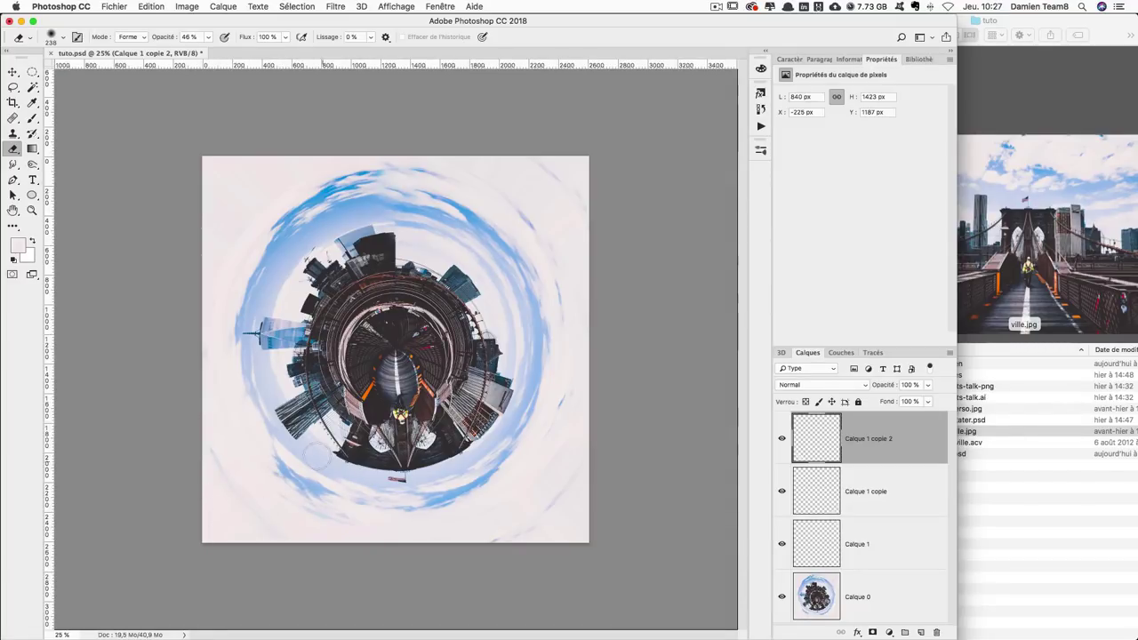
left_click(13, 71)
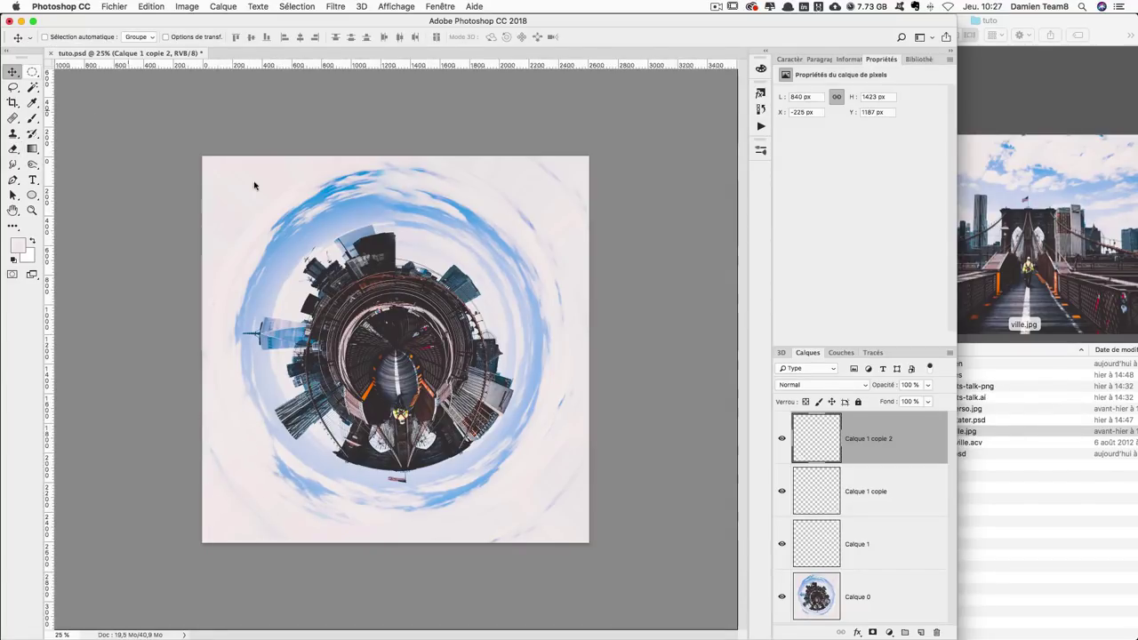
mouse_move(357, 386)
left_mouse_down()
mouse_move(368, 214)
mouse_move(382, 311)
left_mouse_up()
key("ctrl+t")
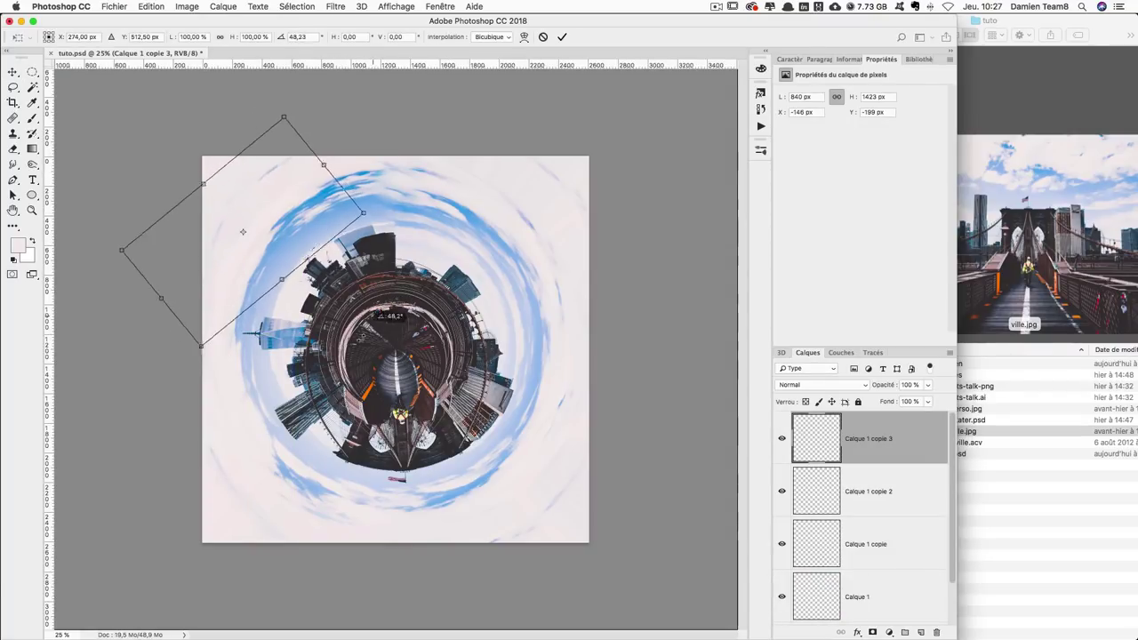
key("Return")
mouse_move(302, 297)
left_mouse_down()
mouse_move(289, 342)
mouse_move(293, 330)
left_mouse_up()
key("ctrl+t")
left_click_drag(449, 391, 455, 366)
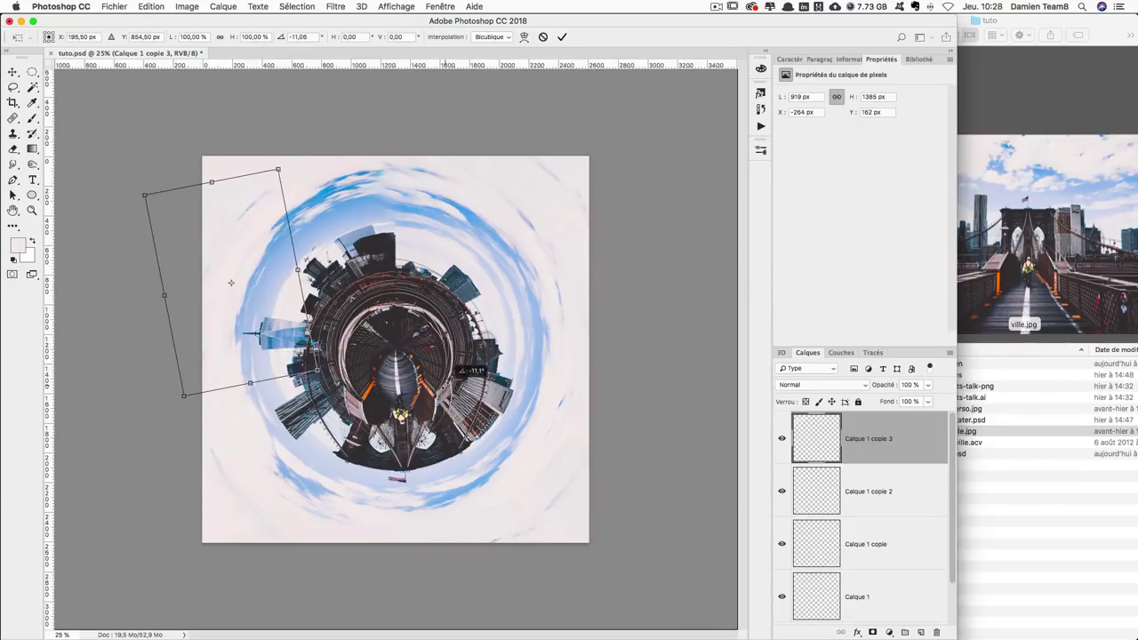
key("Return")
left_click_drag(355, 331, 360, 329)
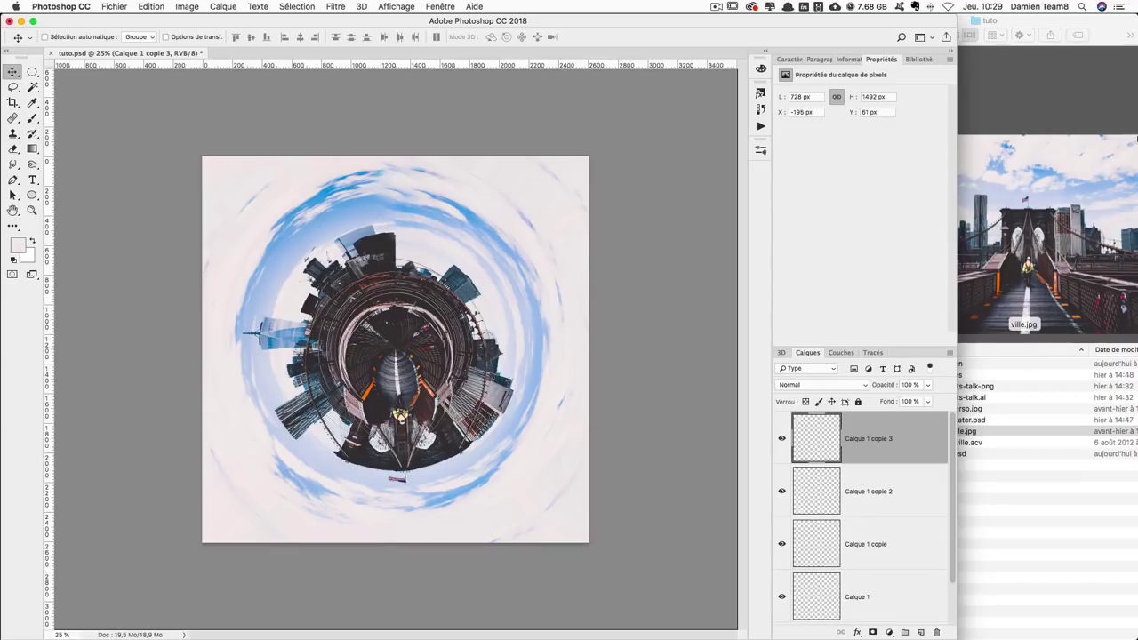
scroll(909, 456, "down", 2)
Merge all the sky patch and planet layers into one layer.
left_click(891, 603, "shift")
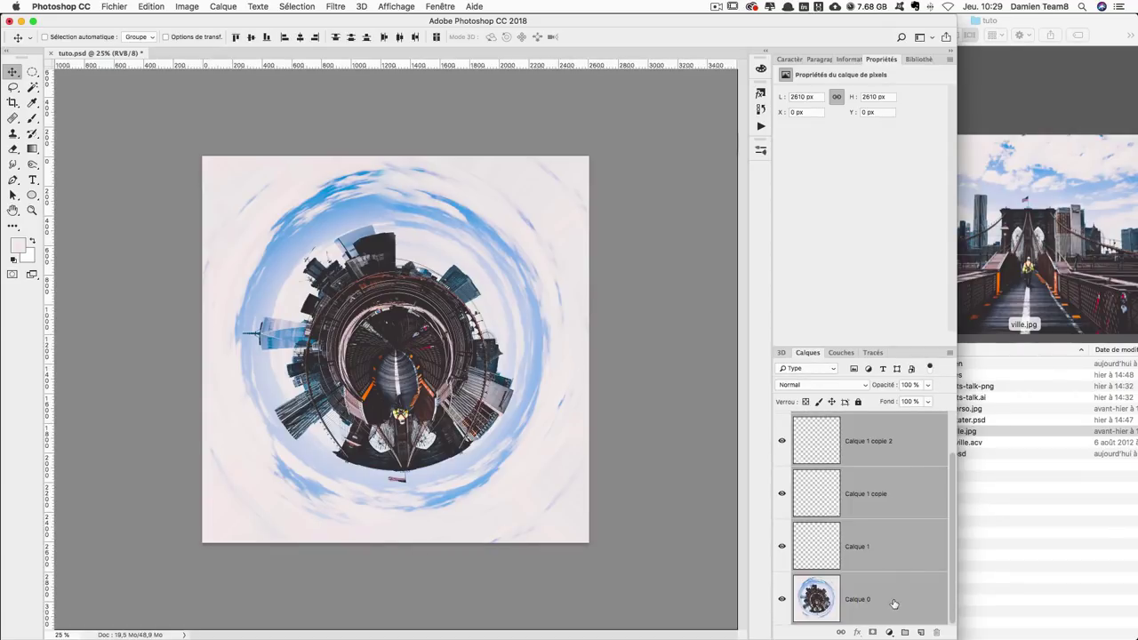
right_click(892, 604)
left_click(941, 481)
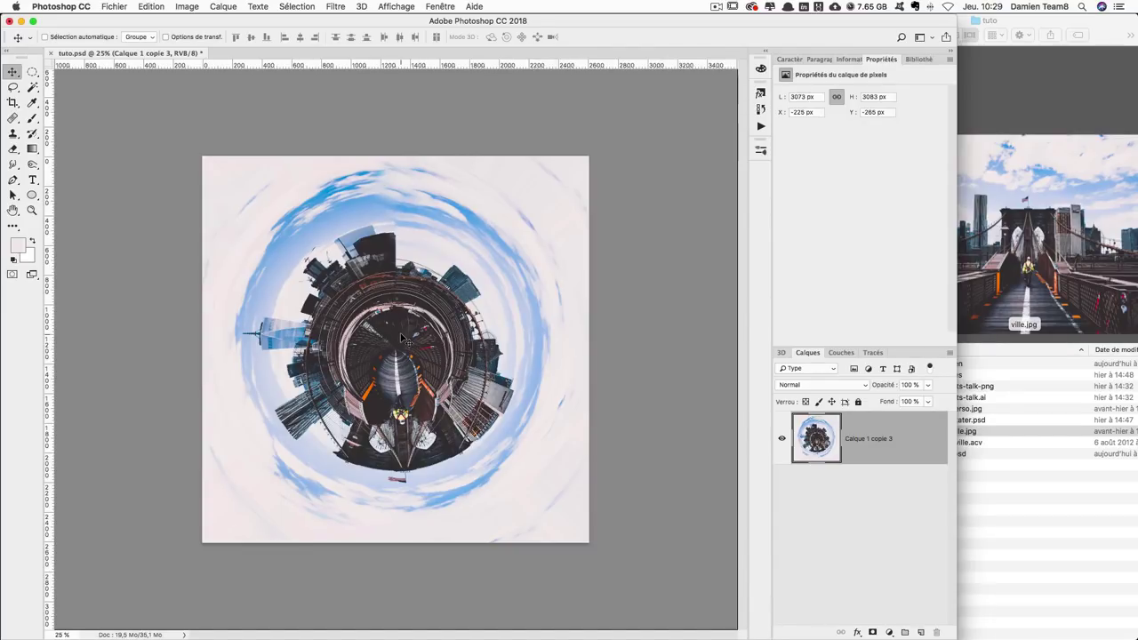
key("super+plus")
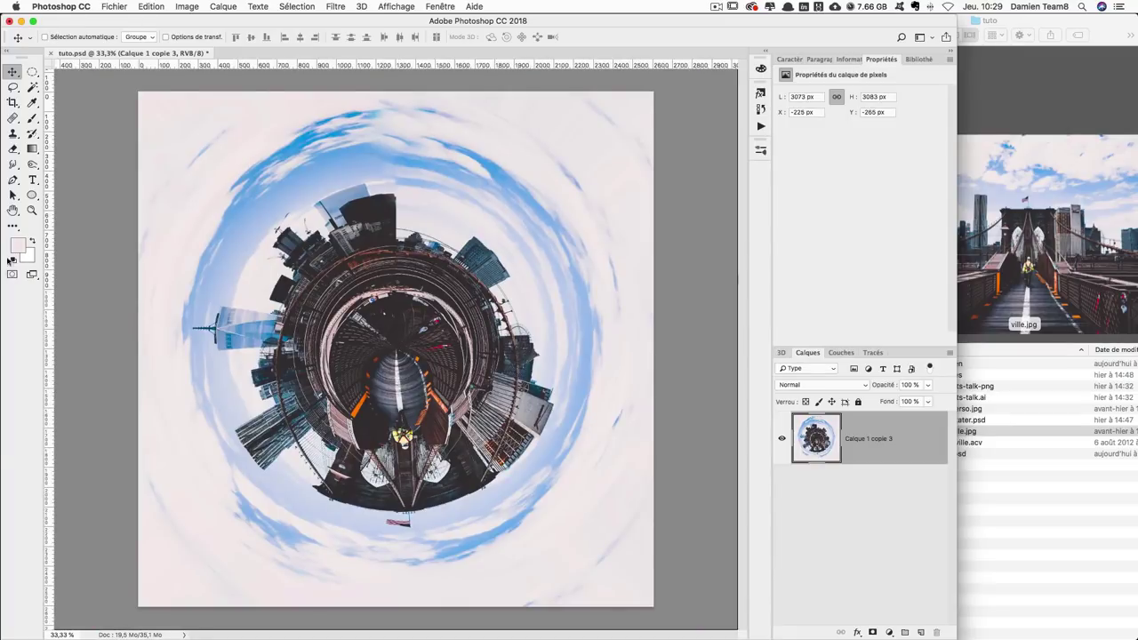
On a new layer, draw an elliptical selection with 0 px feather over the planet's centre.
left_click(32, 199)
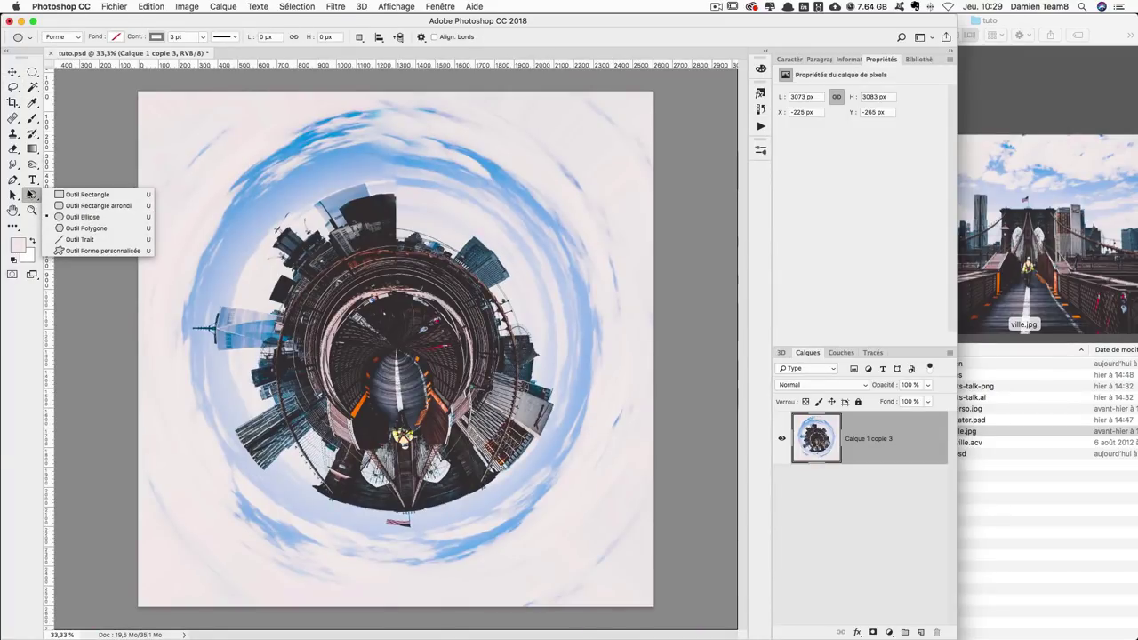
left_click(32, 74)
left_click(31, 78)
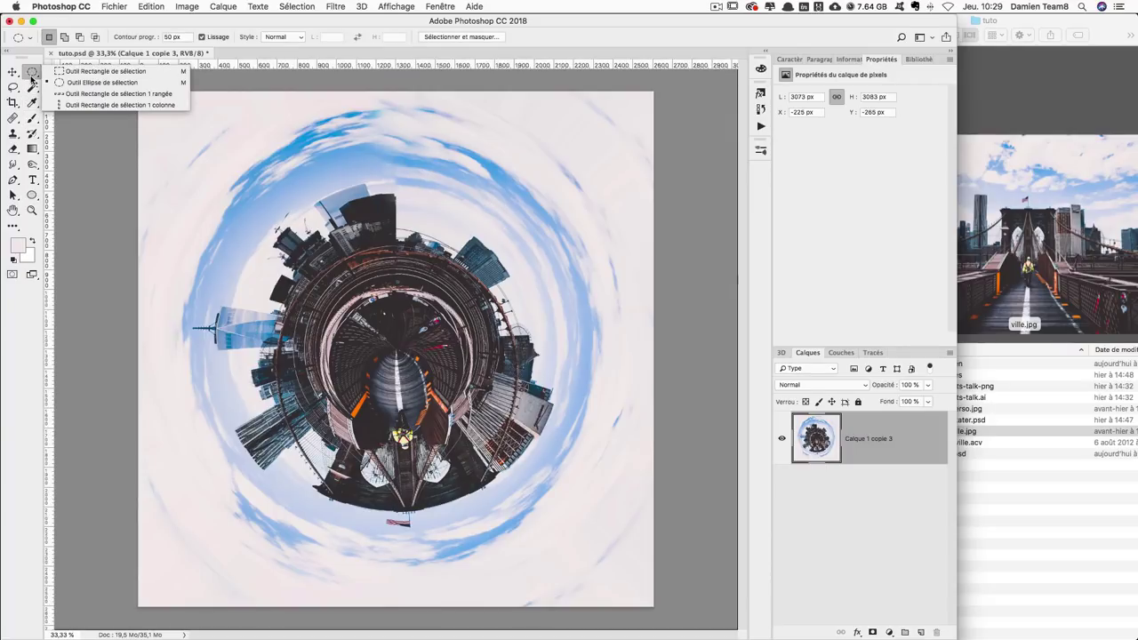
left_click(93, 82)
left_click(176, 38)
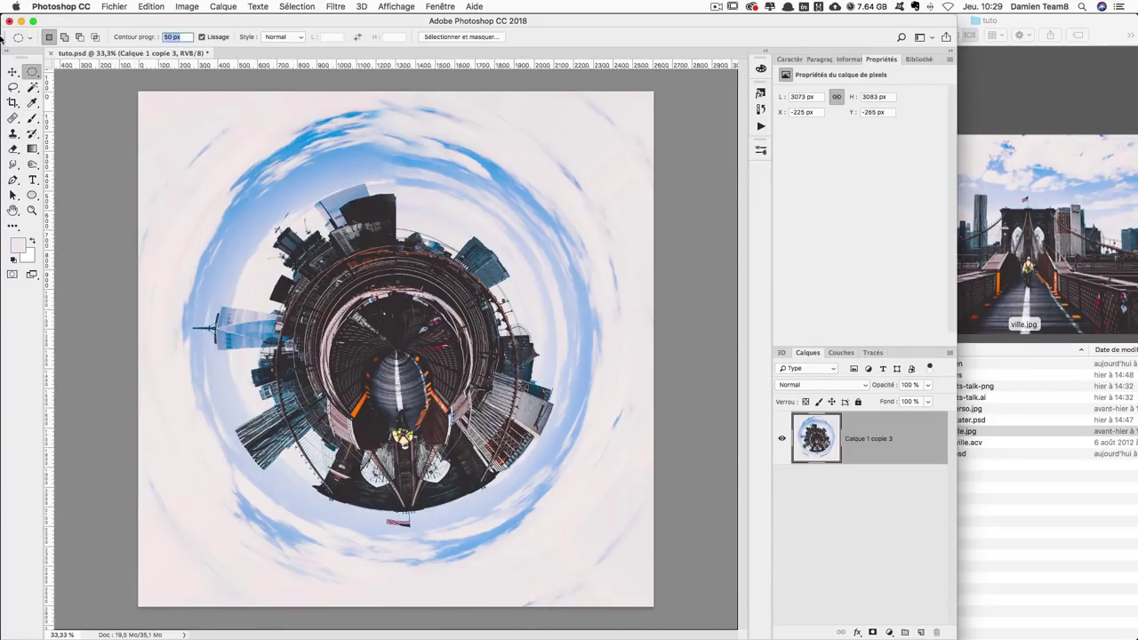
type("0")
key("Return")
left_click(922, 632)
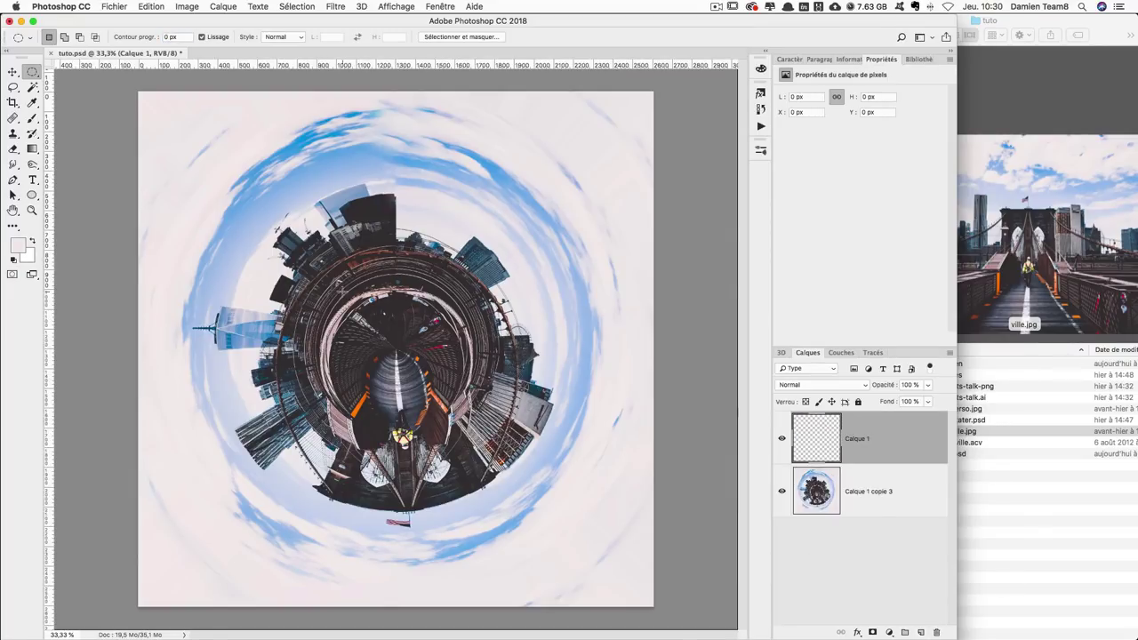
left_click_drag(337, 284, 508, 402)
Sample a blue from the image, fill the circle with it and deselect.
left_click(17, 245)
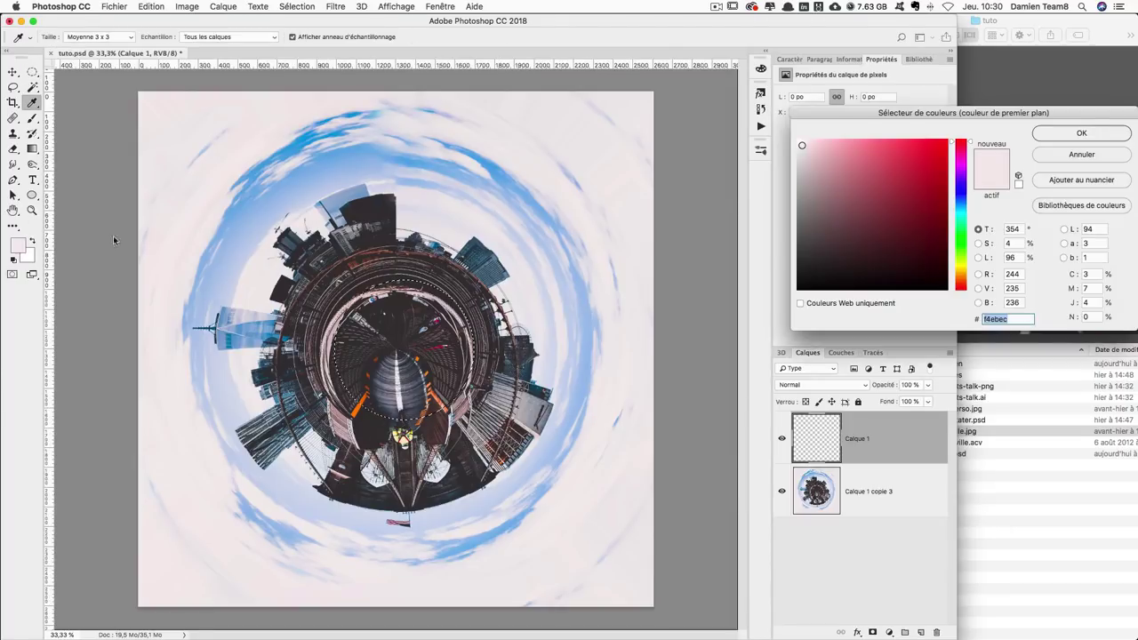
left_click(468, 253)
left_click_drag(468, 253, 485, 263)
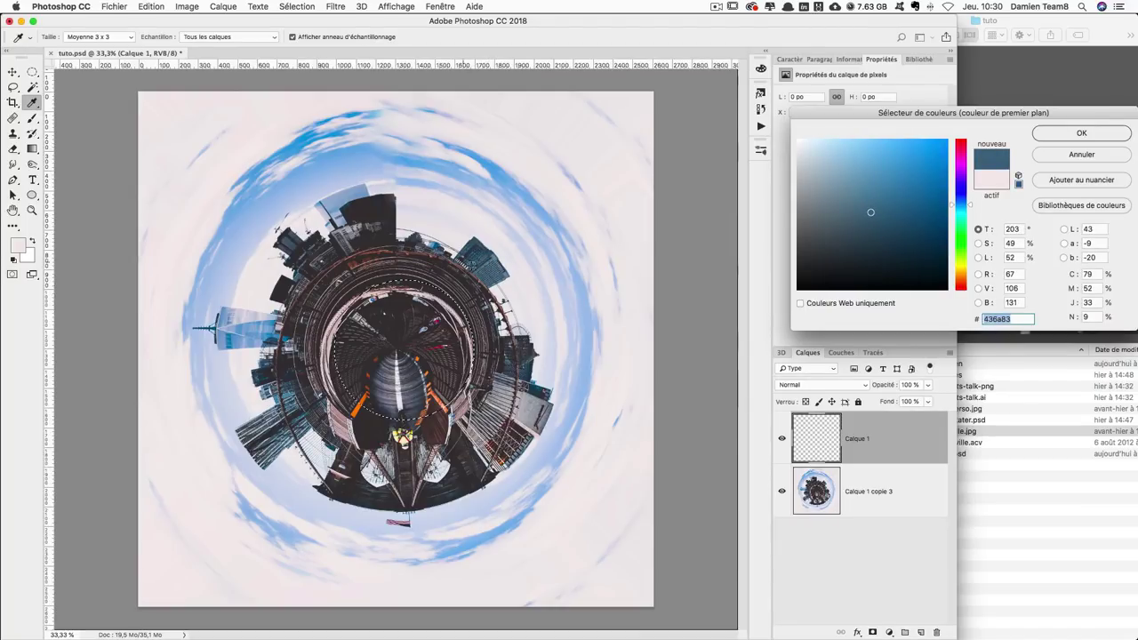
key("Return")
key("m")
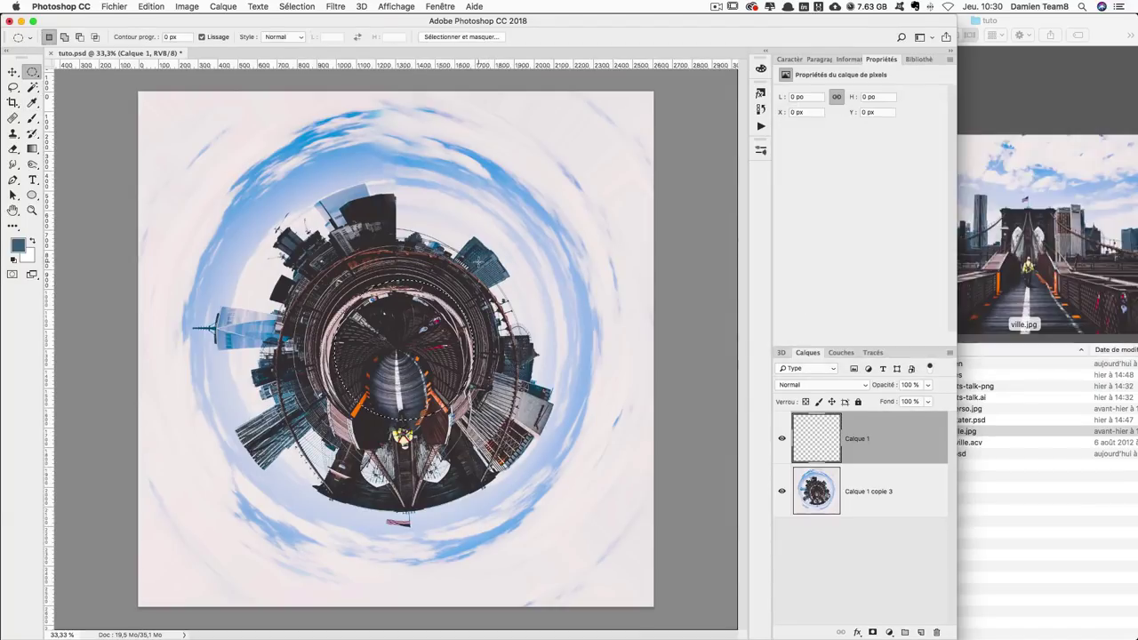
key("i")
key("shift+F5")
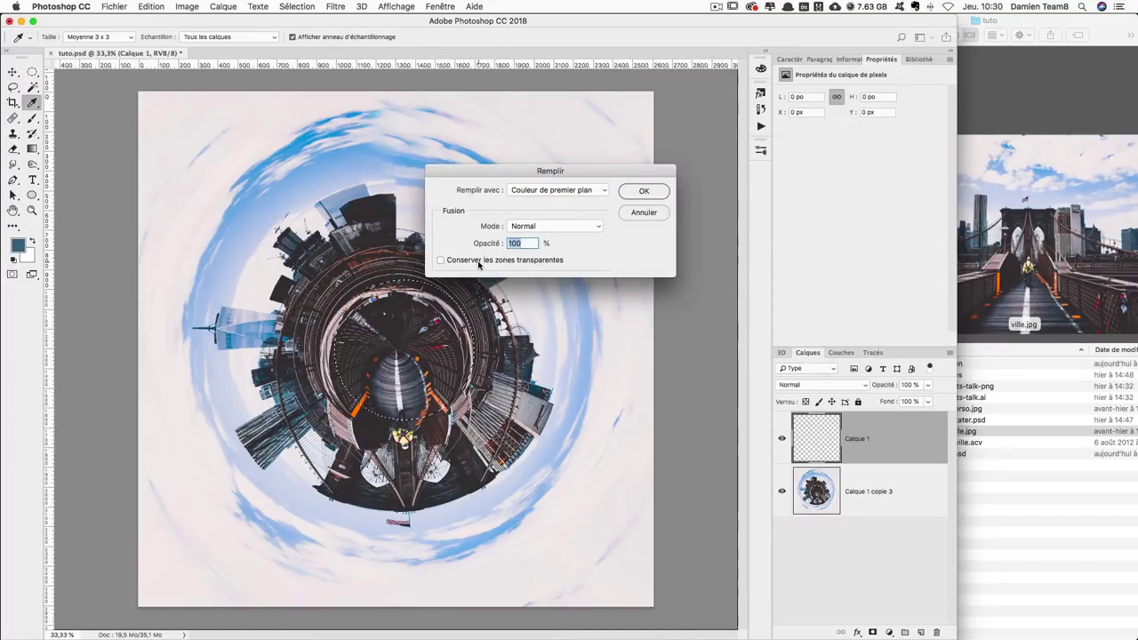
key("Return")
key("m")
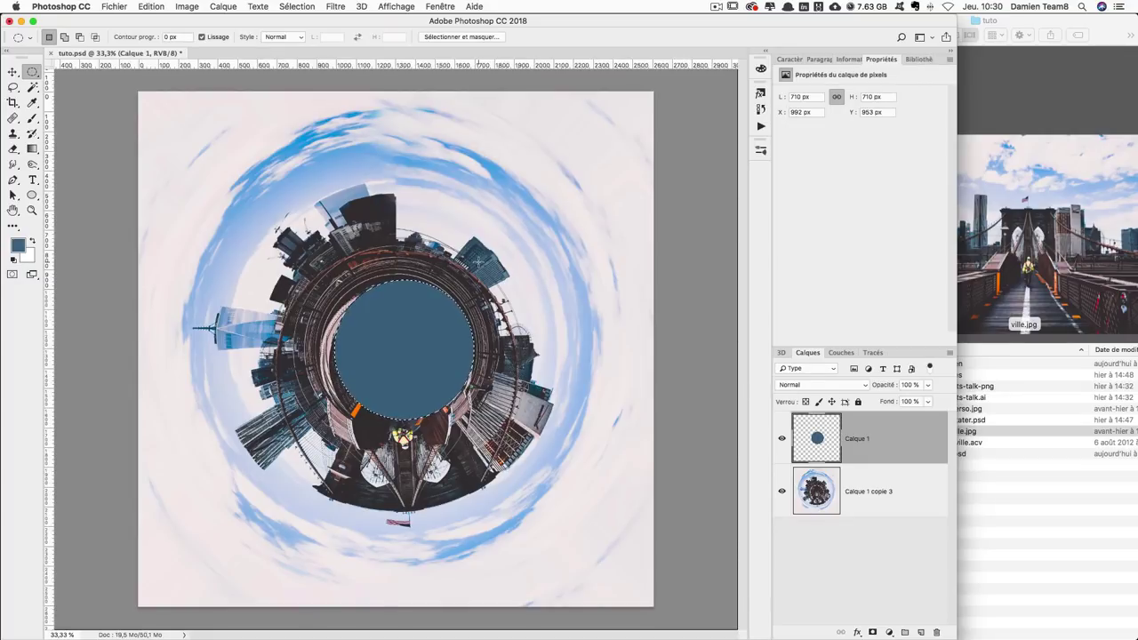
key("super+d")
Add a layer mask to the blue disc and fade it with a vertical foreground-to-background gradient.
left_click(872, 632)
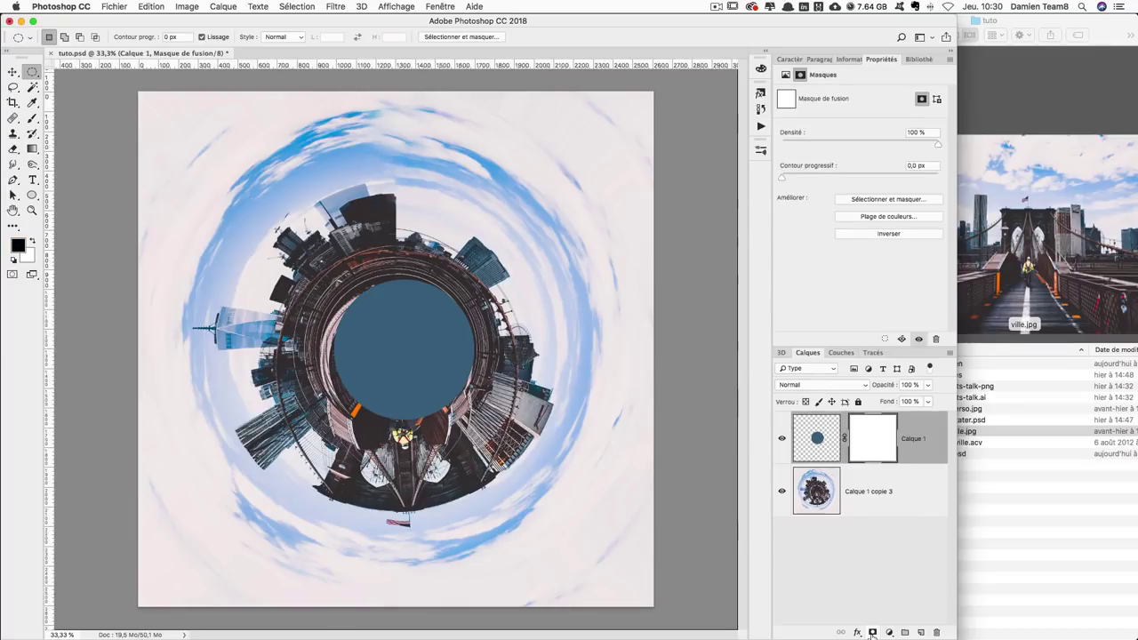
left_click(38, 151)
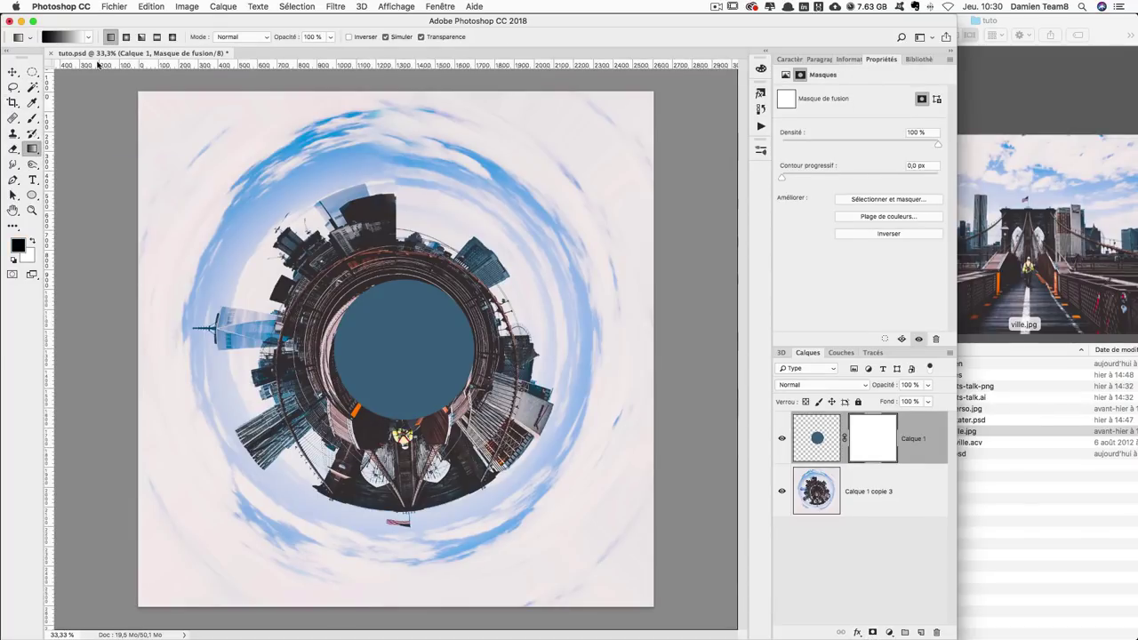
left_click(66, 37)
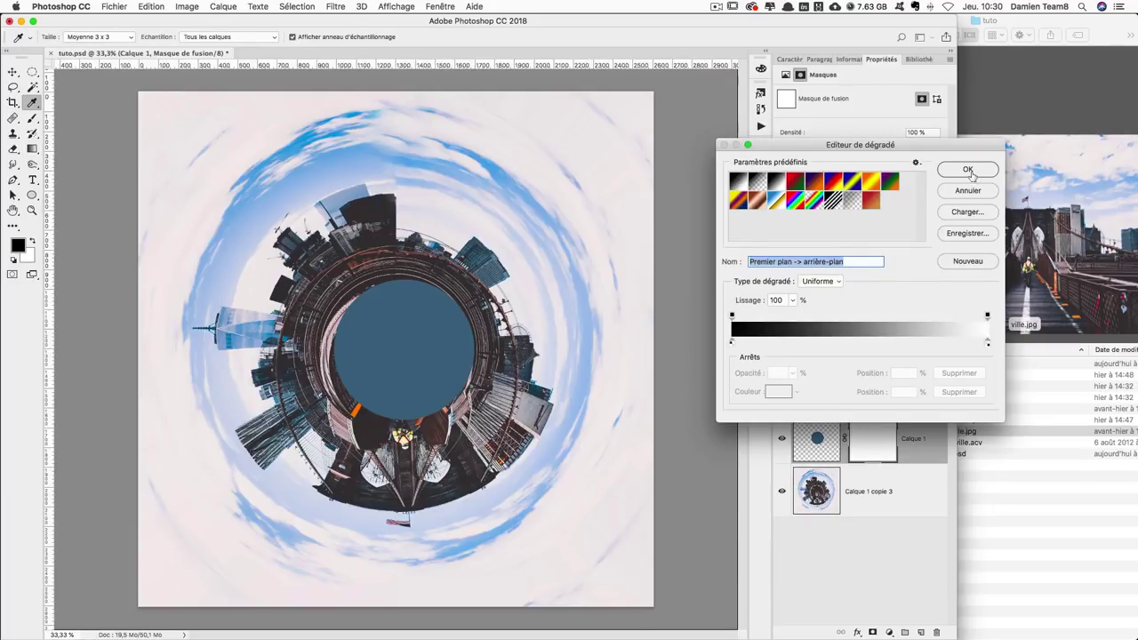
left_click(968, 170)
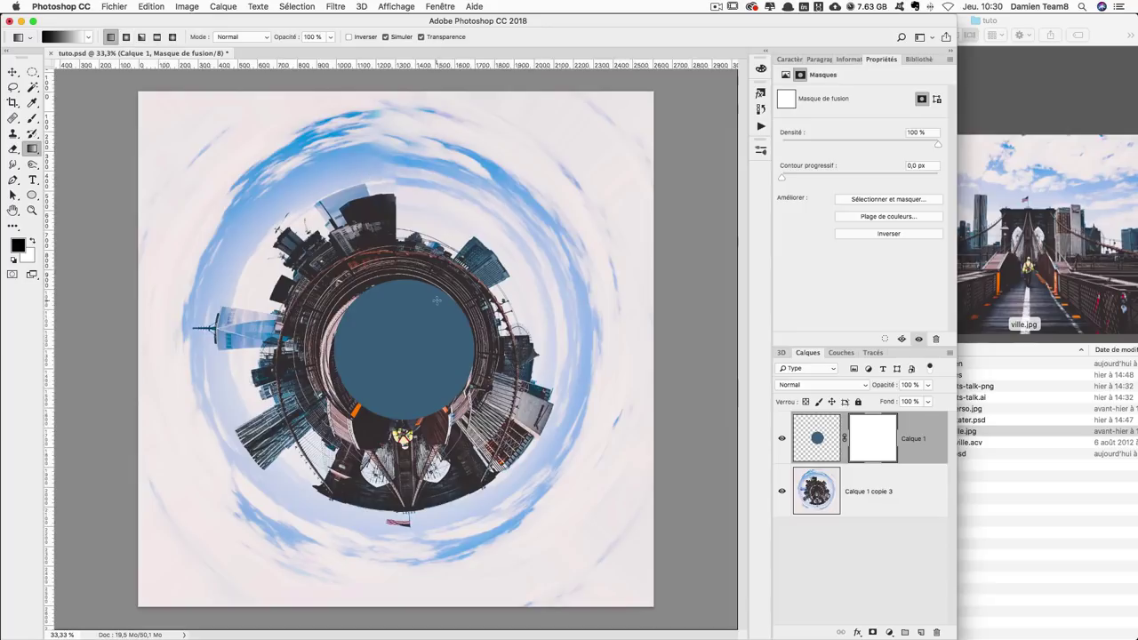
left_click_drag(405, 279, 405, 422)
key("super+z")
left_click_drag(403, 417, 407, 281)
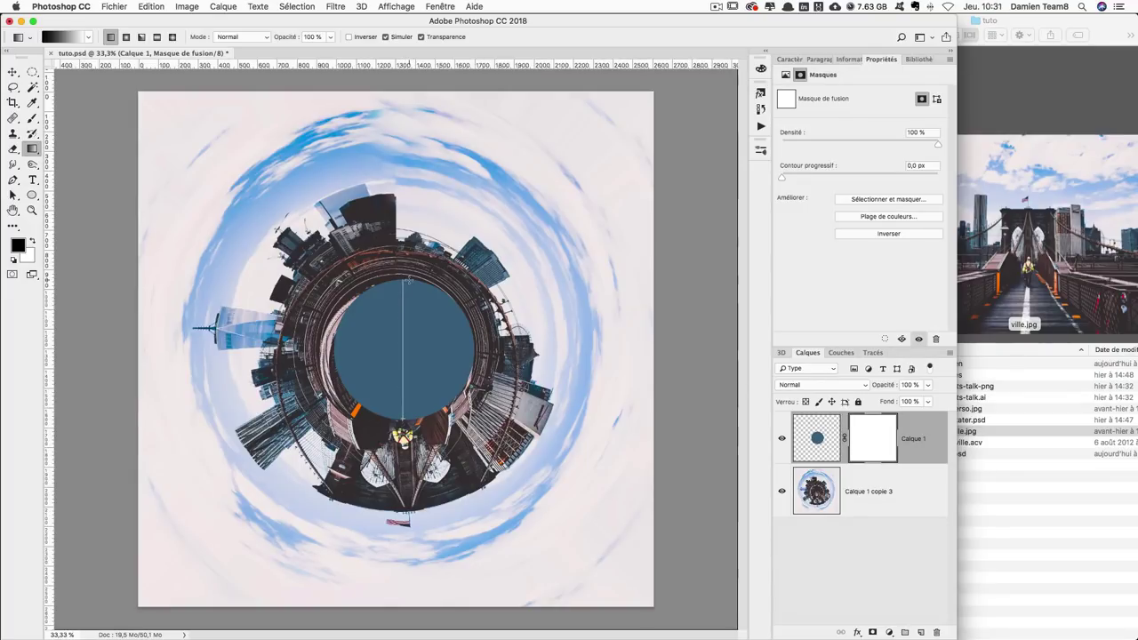
left_click_drag(406, 280, 411, 281)
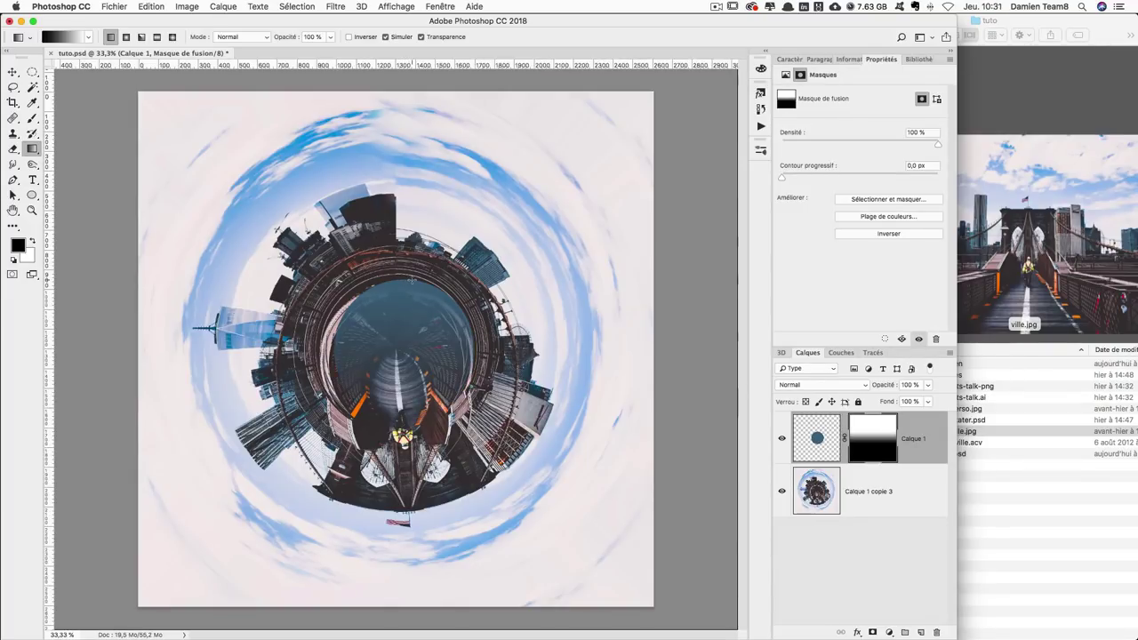
Shift the masked disc sideways and redraw its vertical mask gradient until the fade looks right.
key("v")
mouse_move(494, 392)
left_mouse_down()
mouse_move(481, 392)
mouse_move(489, 411)
mouse_move(438, 362)
left_mouse_up()
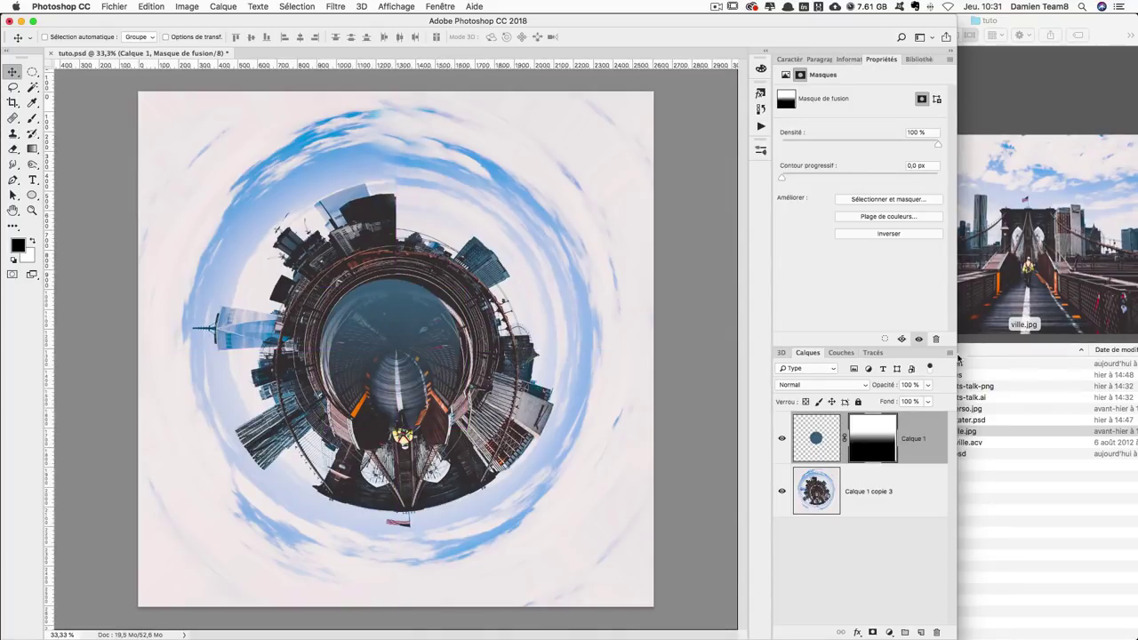
left_click(29, 149)
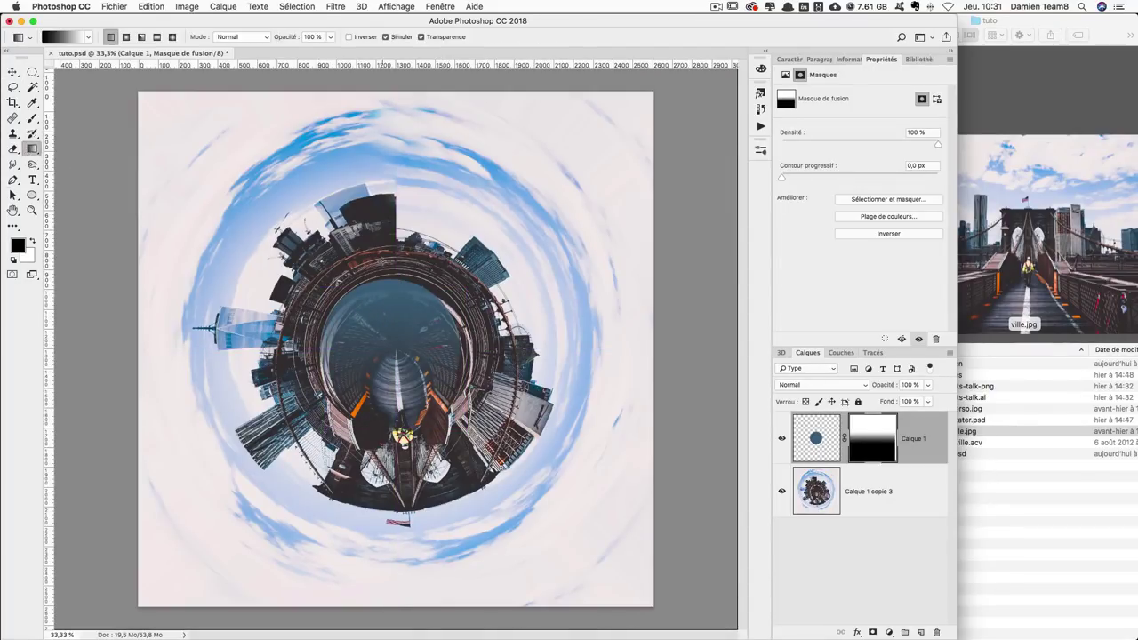
left_click_drag(392, 231, 396, 341)
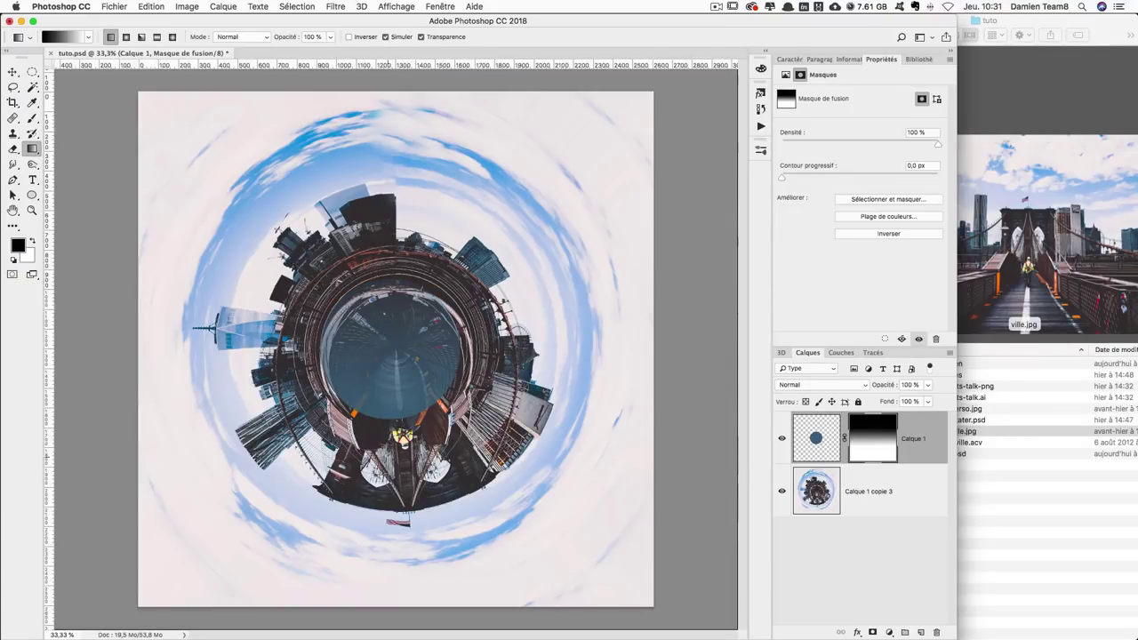
left_click_drag(393, 430, 393, 323)
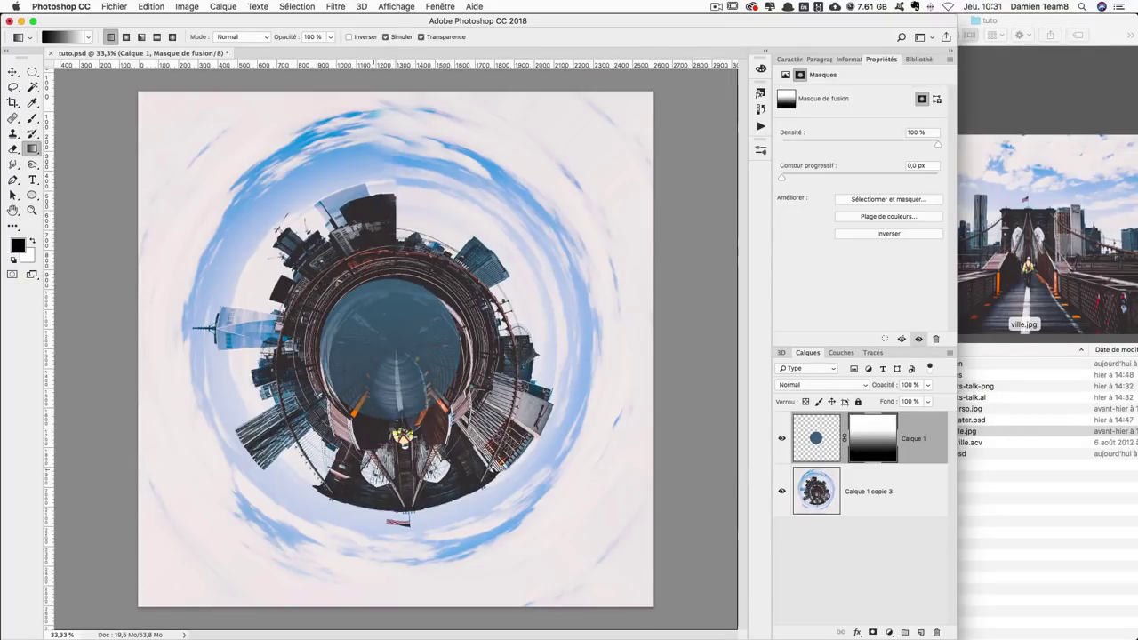
left_click_drag(382, 466, 405, 283)
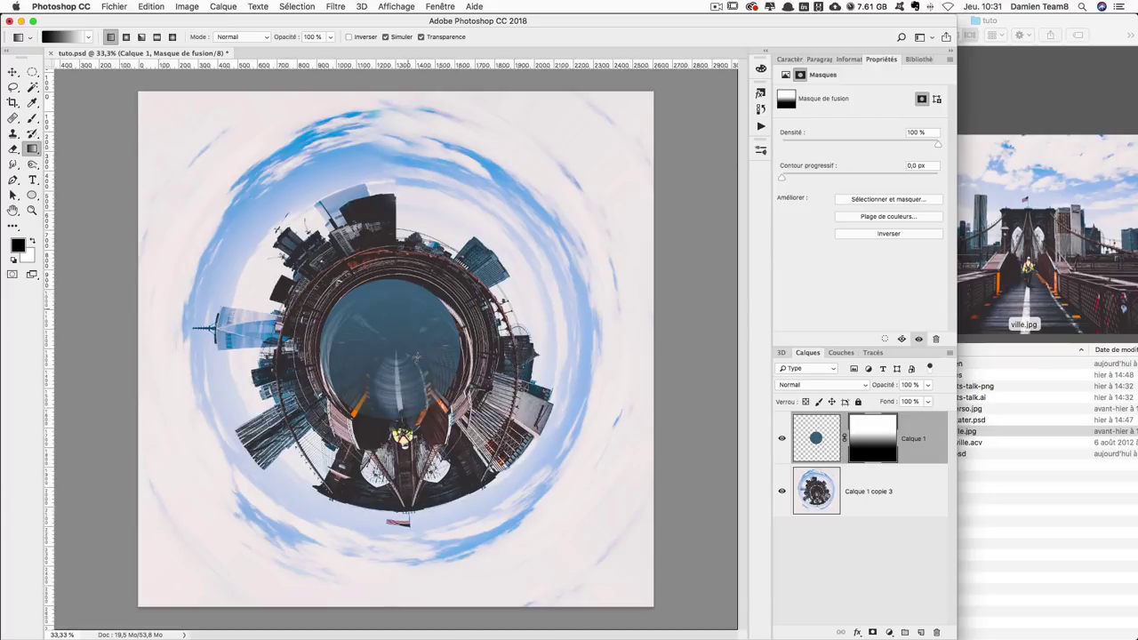
left_click_drag(414, 498, 407, 327)
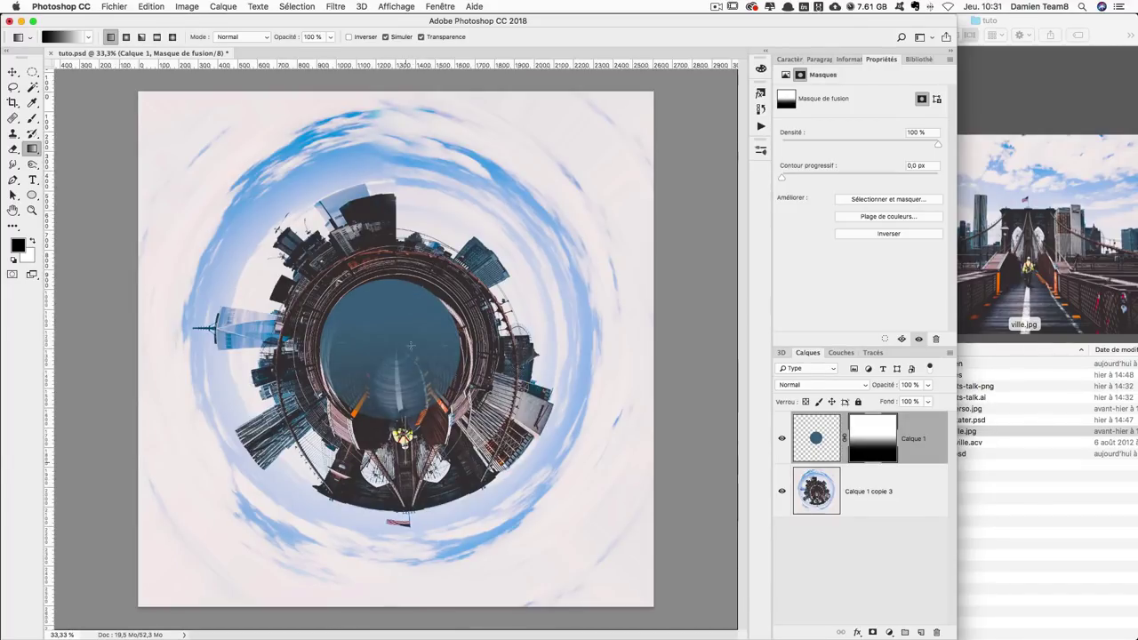
left_click_drag(411, 440, 410, 352)
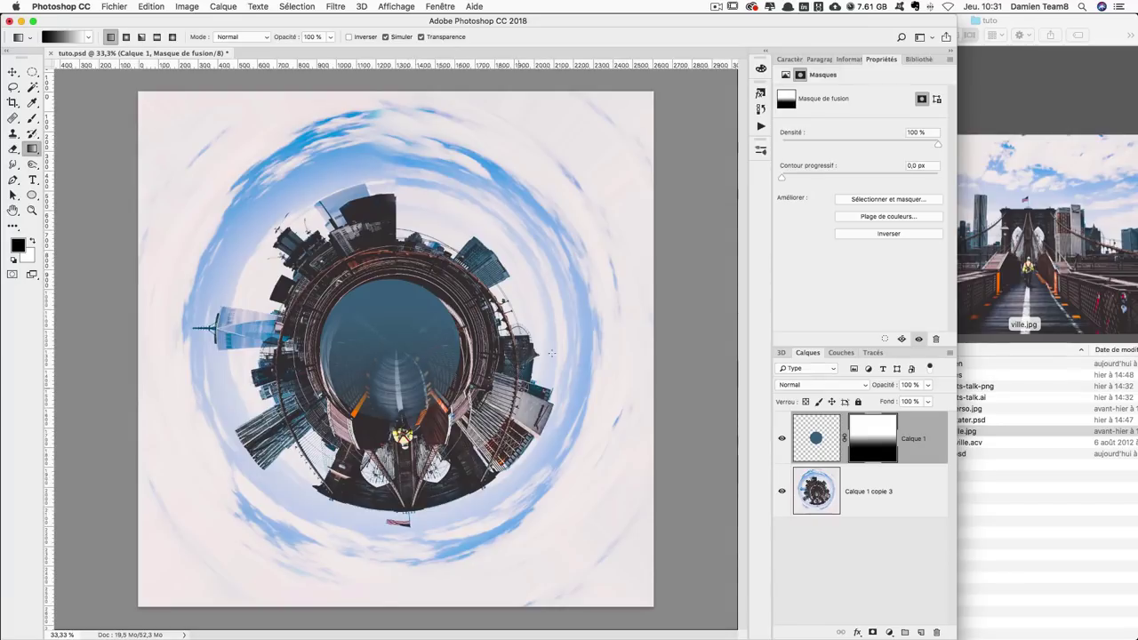
left_click_drag(402, 480, 401, 330)
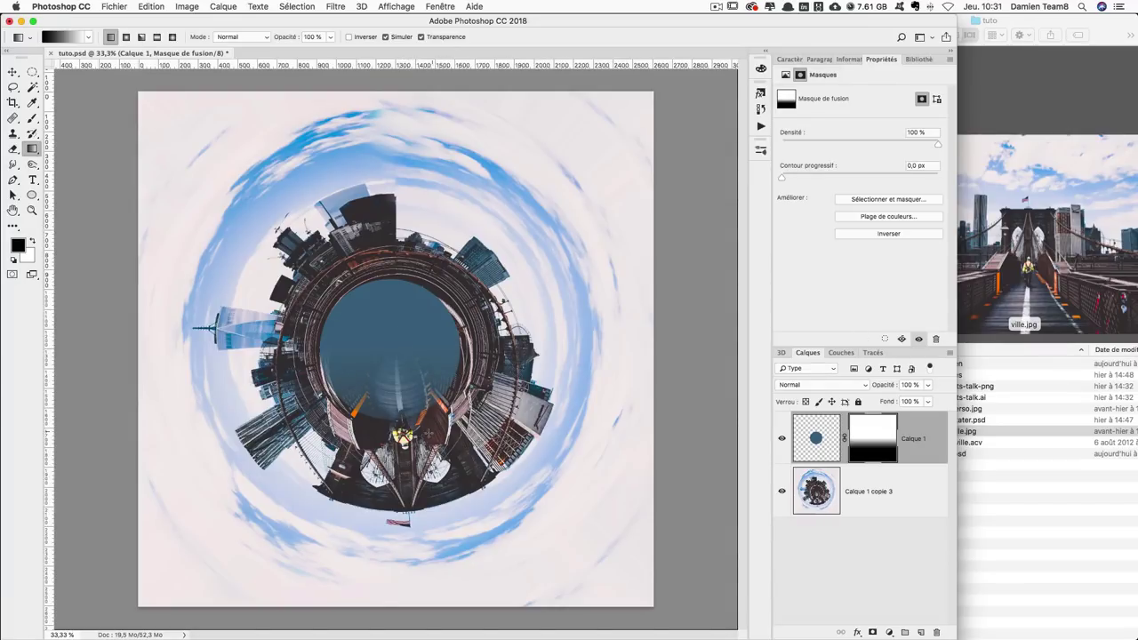
left_click_drag(427, 433, 414, 285)
left_click_drag(440, 454, 440, 298)
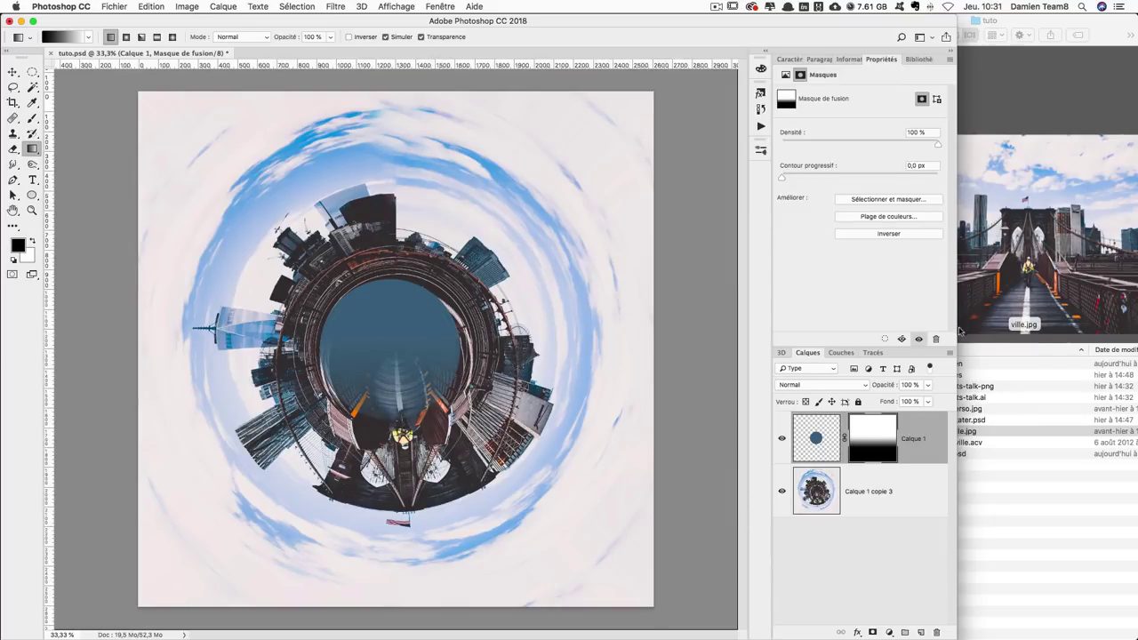
Set the disc layer's opacity to 90%.
left_click(919, 387)
type("90")
key("Return")
Move the disc about 31 px right and scale it up to 111.27%.
left_click(12, 71)
left_click_drag(395, 281, 400, 298)
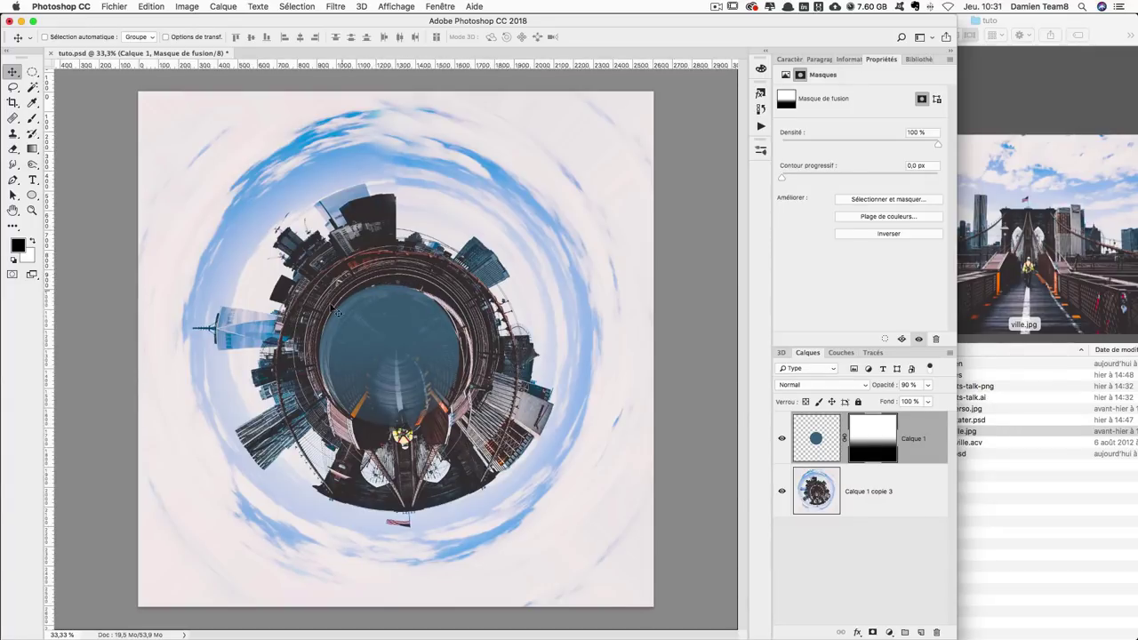
key("ctrl+t")
left_click_drag(462, 283, 472, 279)
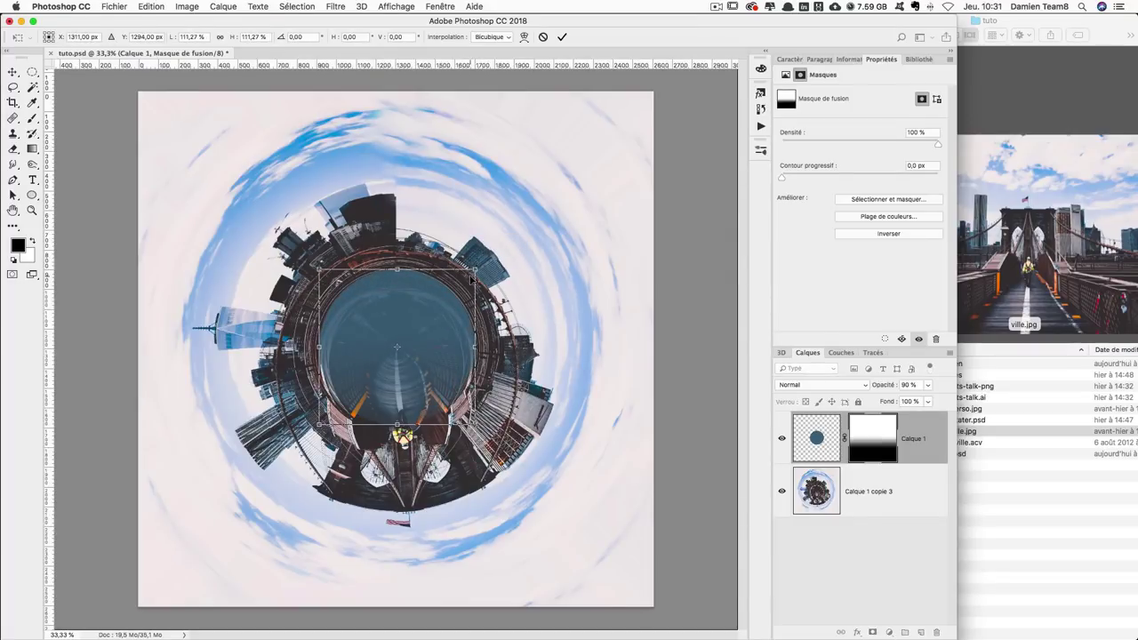
key("Return")
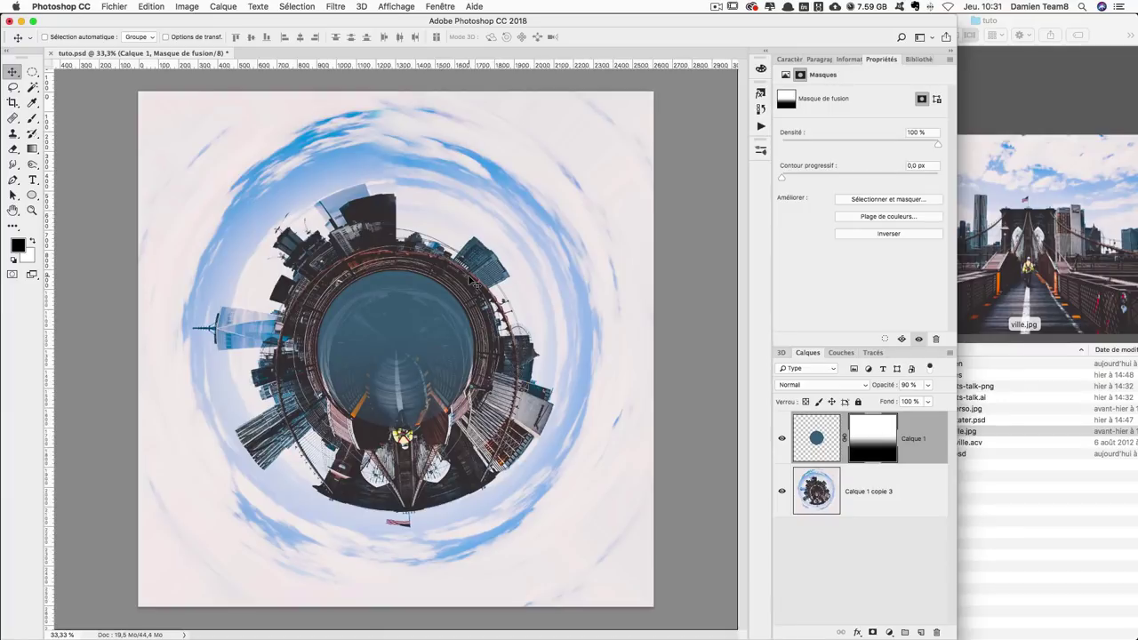
In Finder's images folder, clear the ville.jpg selection and open skater.psd in Photoshop.
left_click(1029, 480)
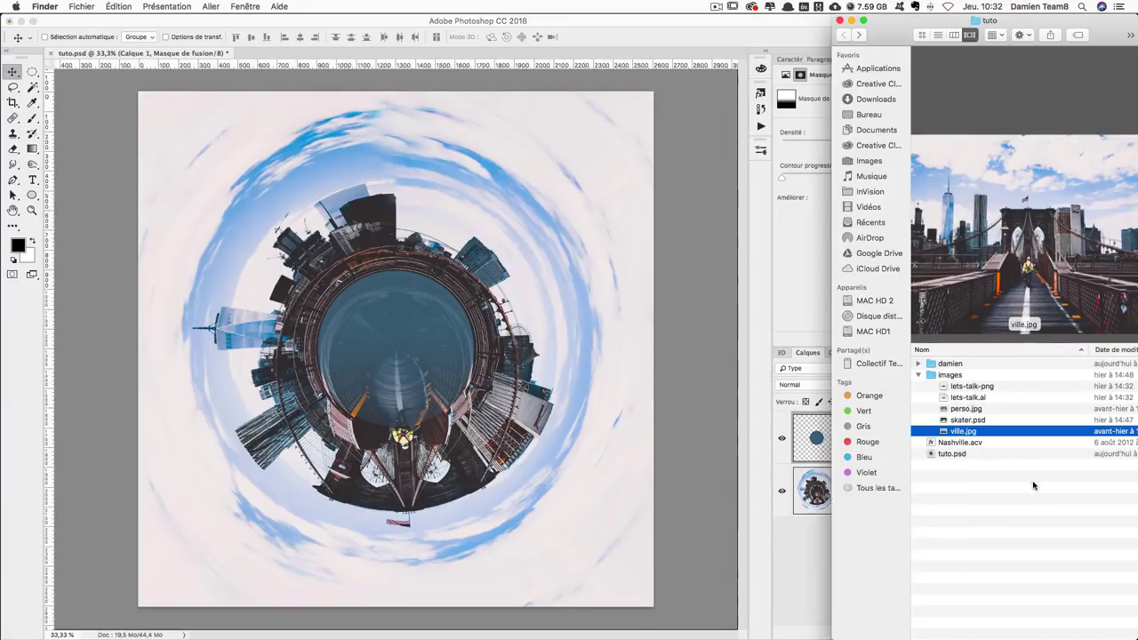
left_click(986, 489)
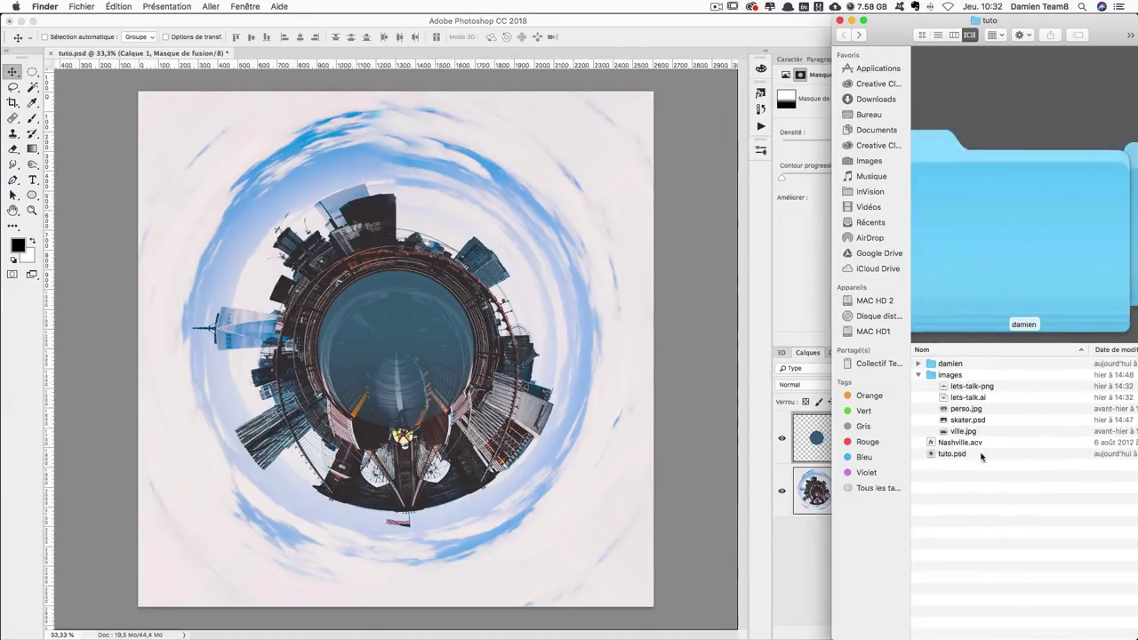
double_click(967, 420)
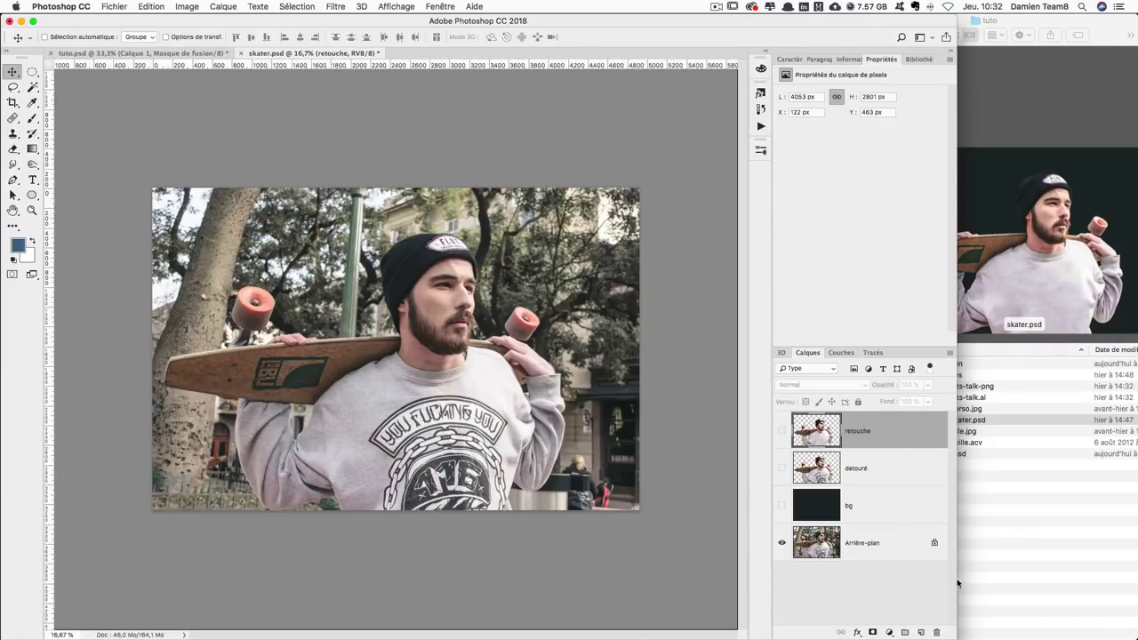
Make the dark bg layer and the cut-out detouré skater layer visible.
left_click(844, 481)
left_click(782, 506)
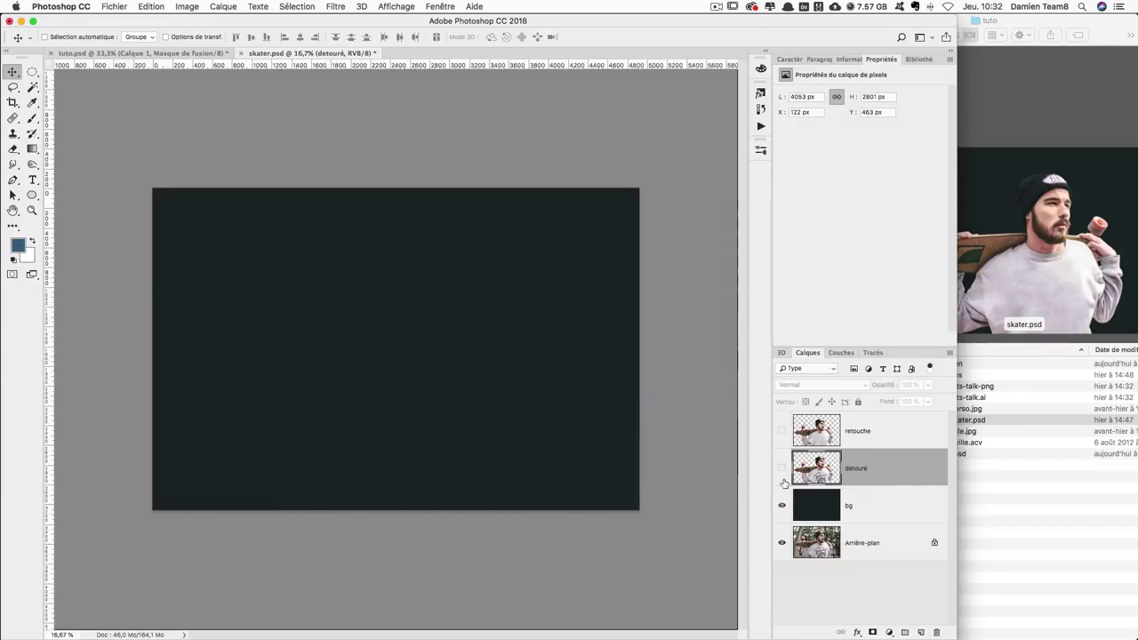
left_click(781, 468)
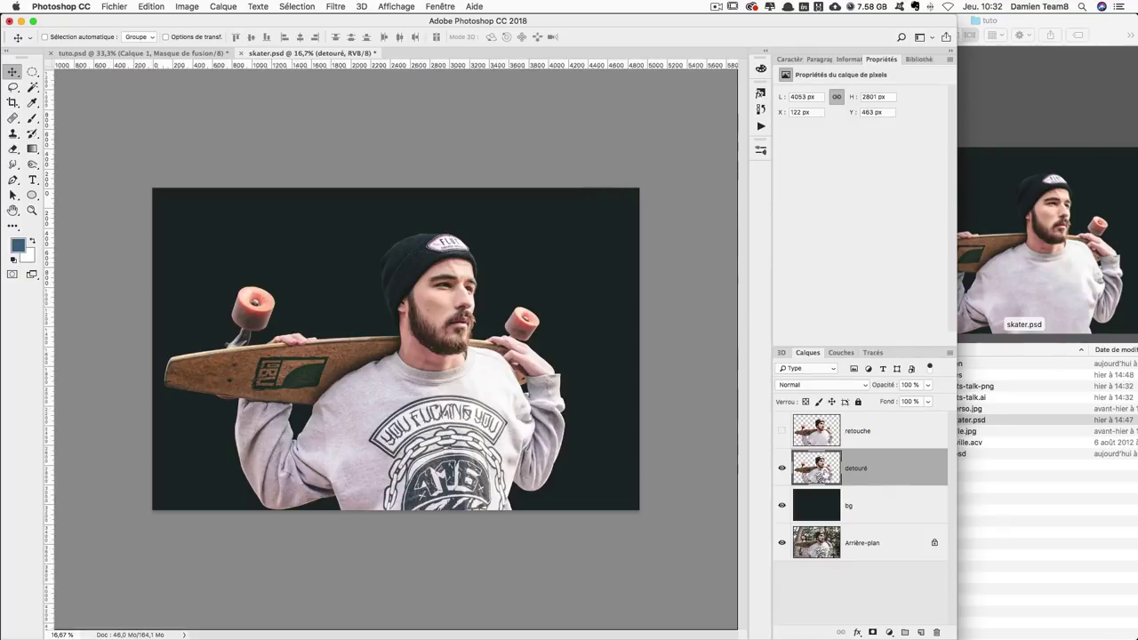
Toggle the retouche layer on and off to compare the sweatshirt, leaving it visible.
left_click(782, 430)
left_click(782, 431)
left_click(782, 430)
left_click(782, 430)
left_click(782, 431)
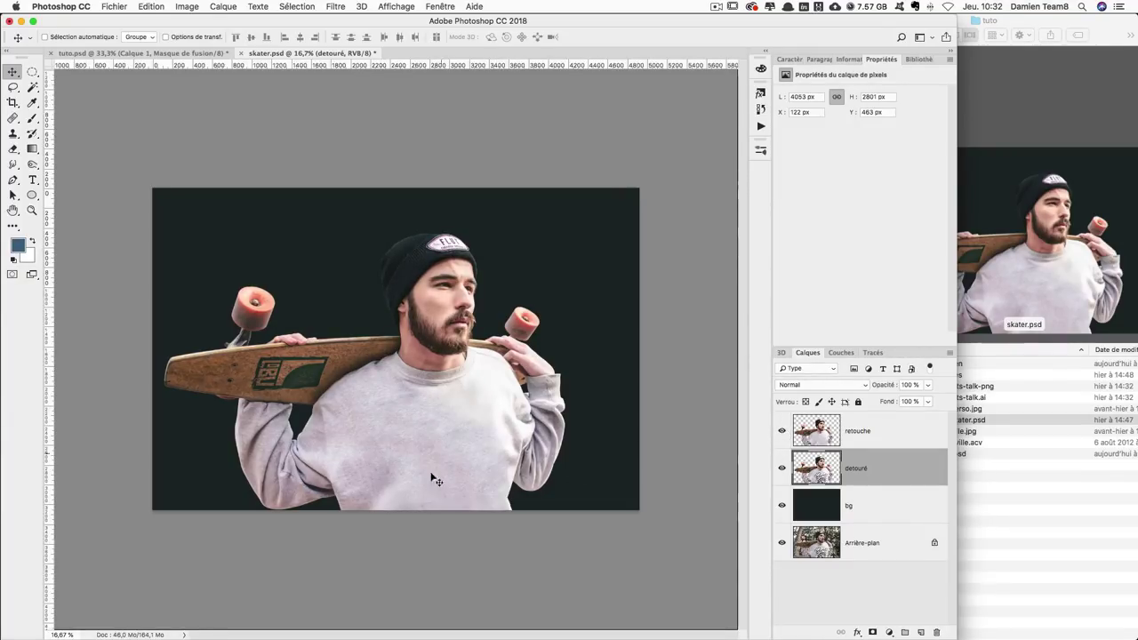
left_click(795, 434)
left_click(782, 431)
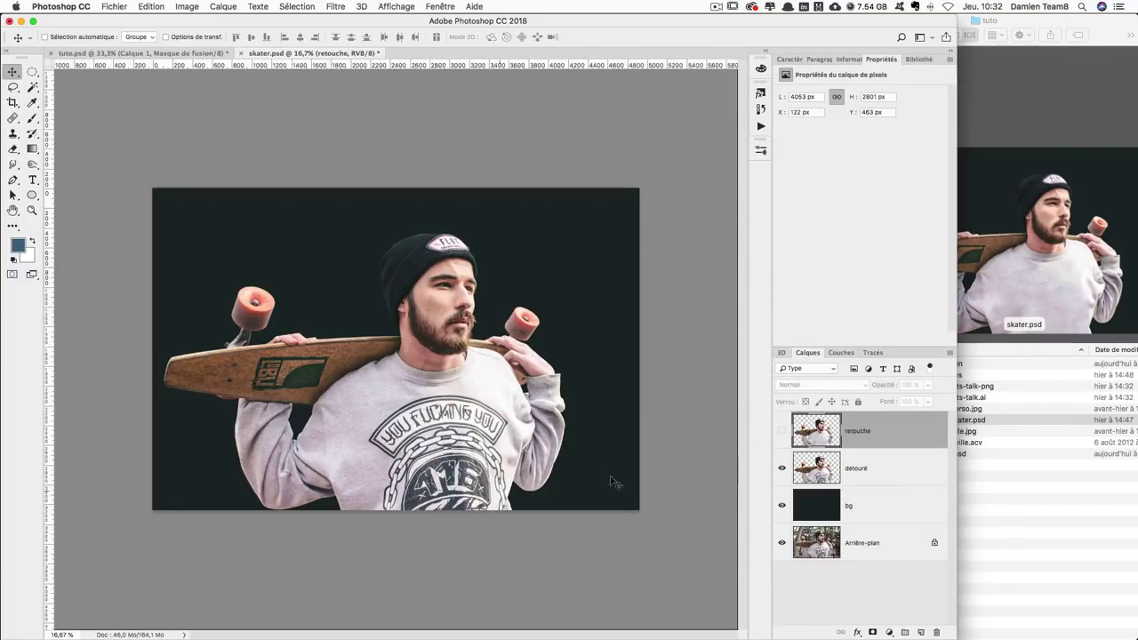
left_click(782, 431)
left_click(782, 431)
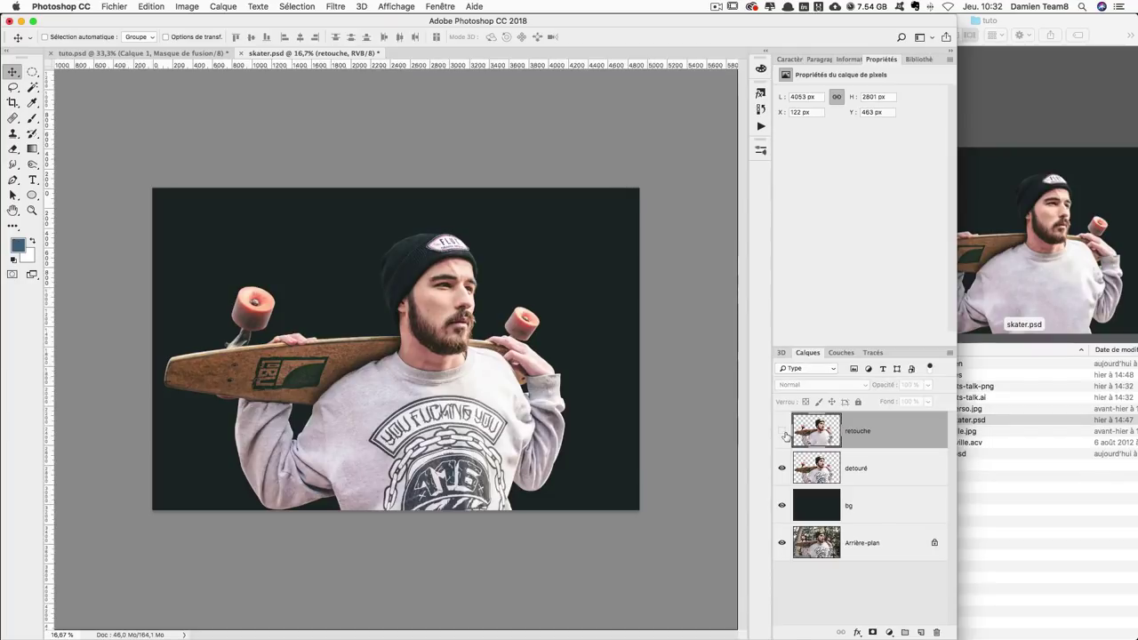
left_click(782, 431)
left_click(782, 431)
left_click(782, 431)
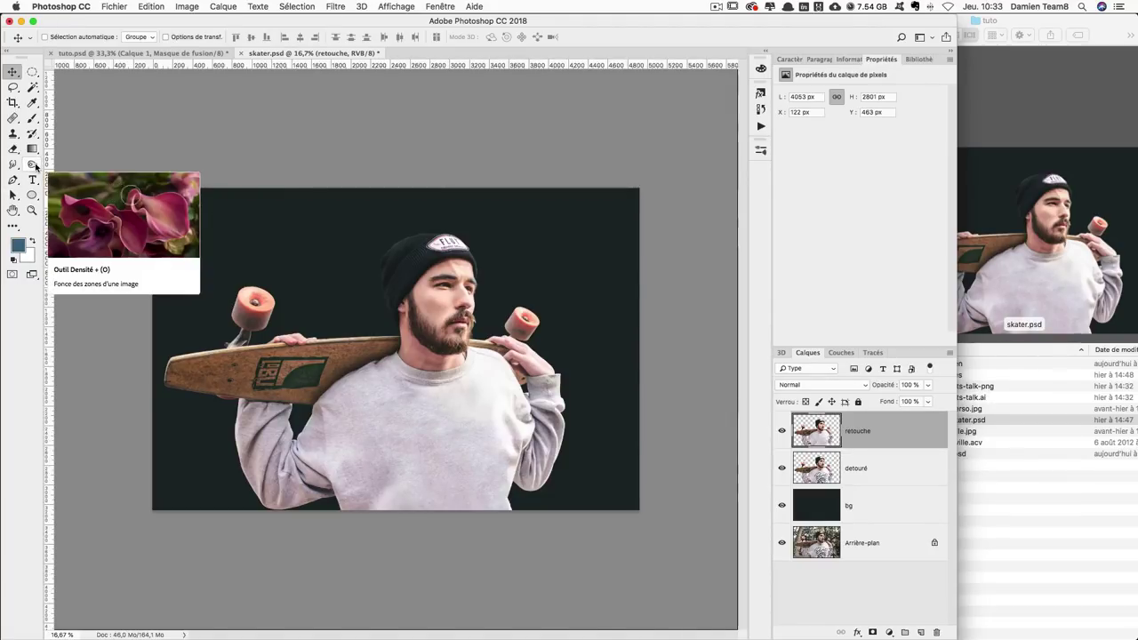
Choose the Burn tool, select the entire canvas, and return to tuto.psd.
left_click(35, 165)
right_click(34, 165)
left_click(76, 170)
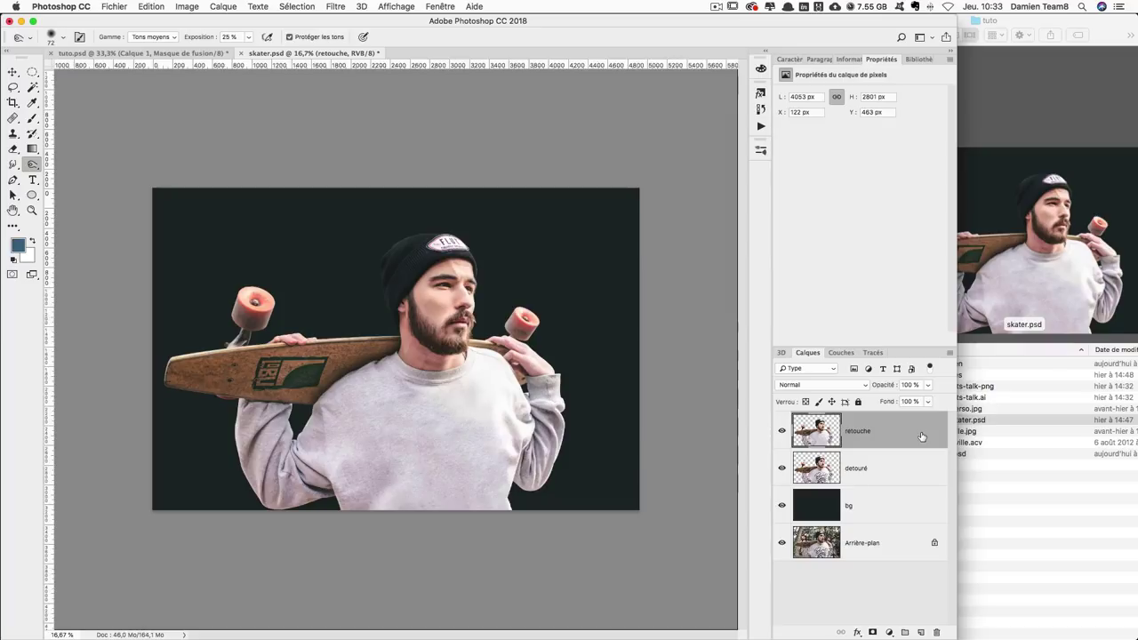
key("ctrl+a")
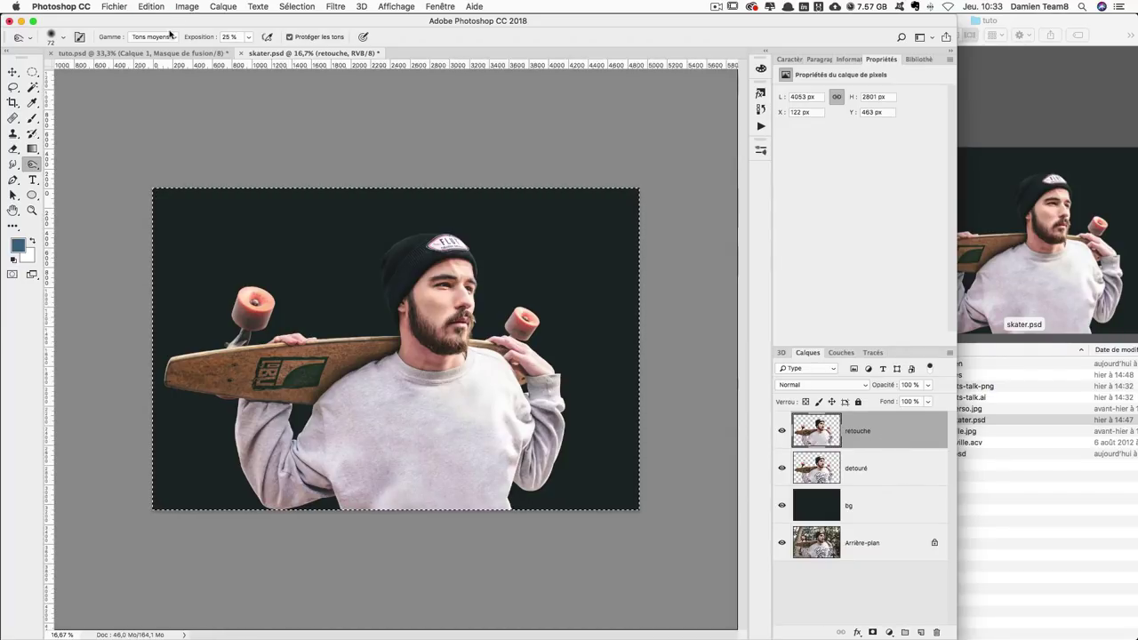
left_click(138, 54)
key("v")
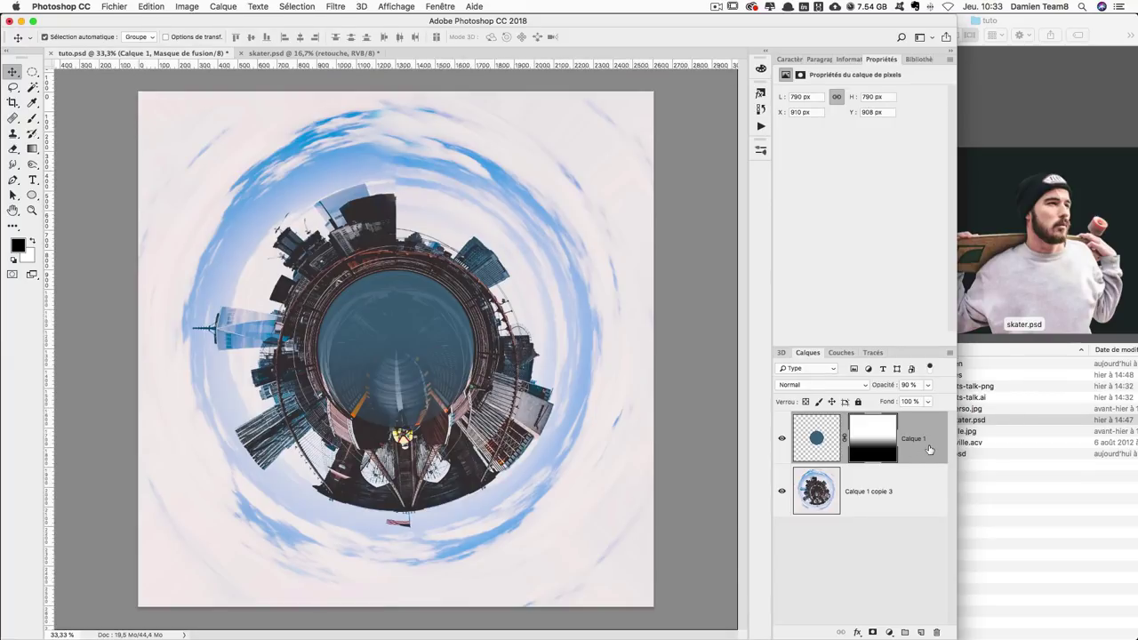
Paste the skater into tuto.psd, scale him to about 60% and centre him over the planet.
key("ctrl+v")
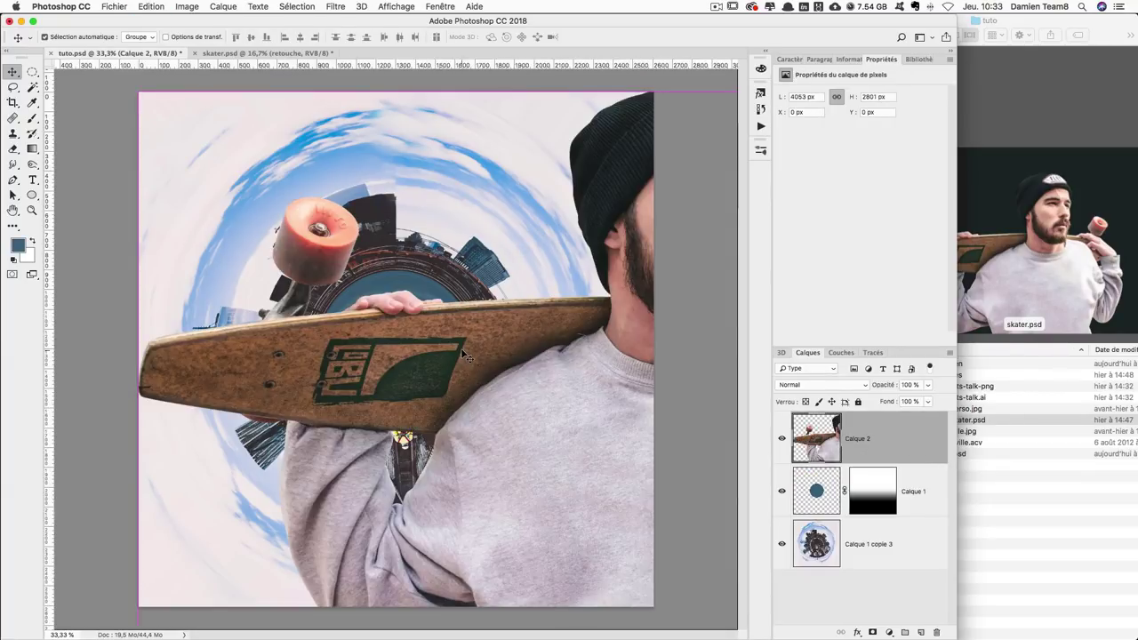
key("ctrl+t")
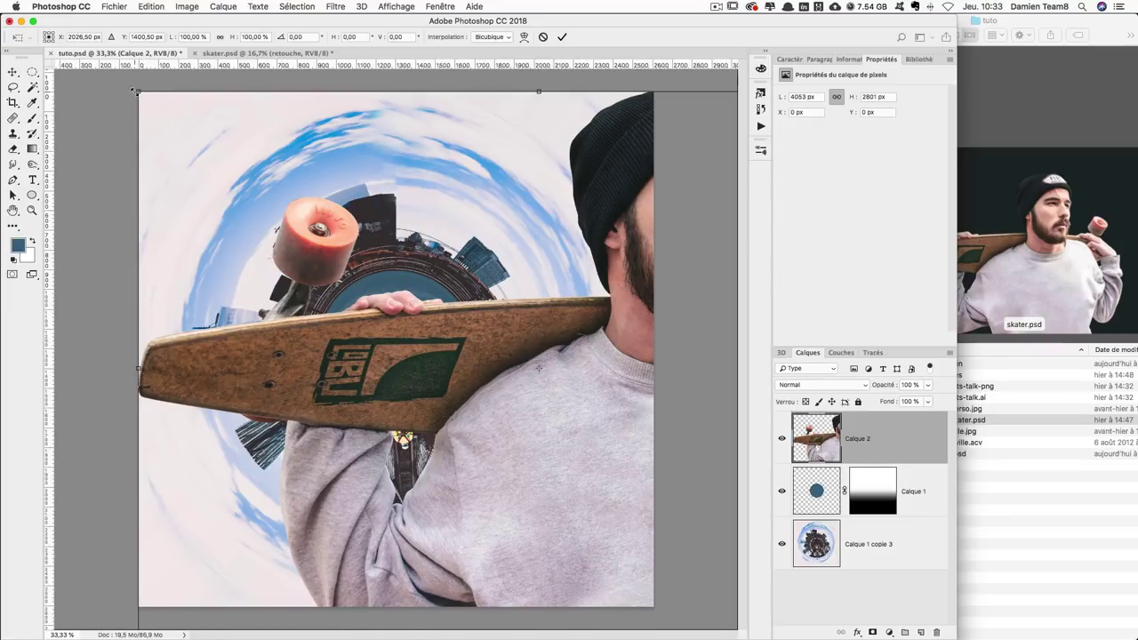
left_click_drag(135, 91, 582, 418)
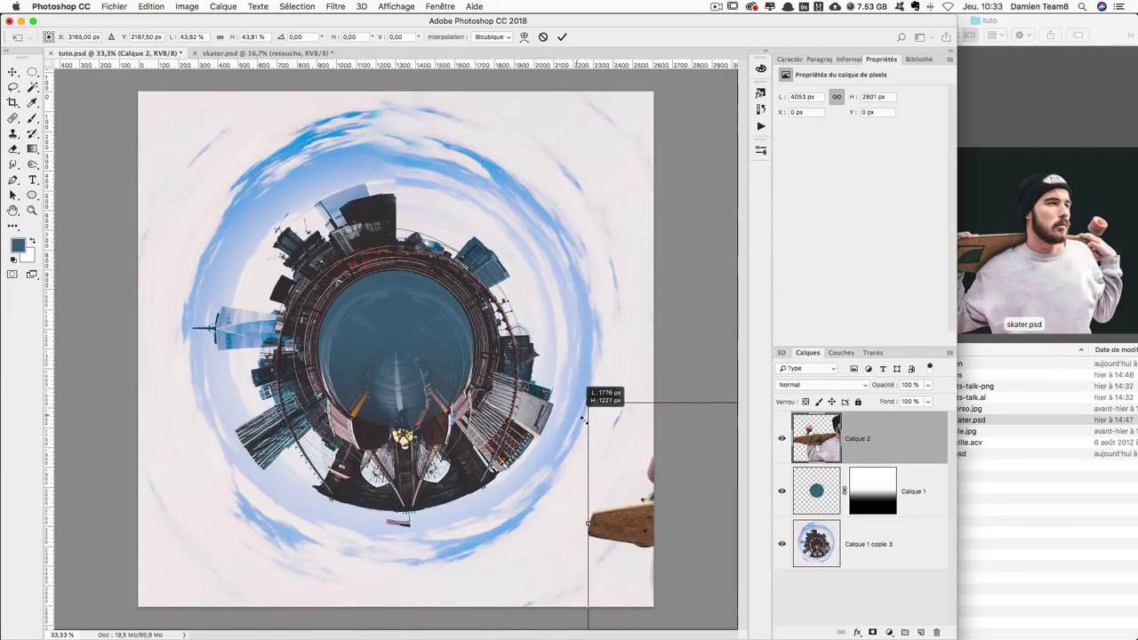
left_click_drag(622, 463, 206, 330)
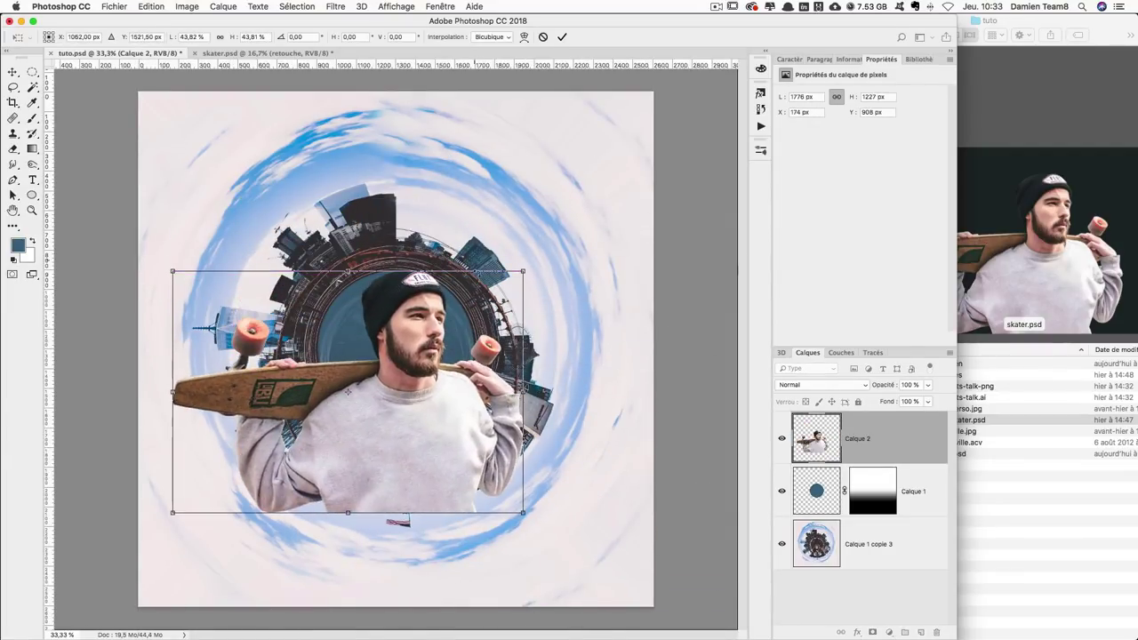
left_click_drag(523, 271, 611, 210)
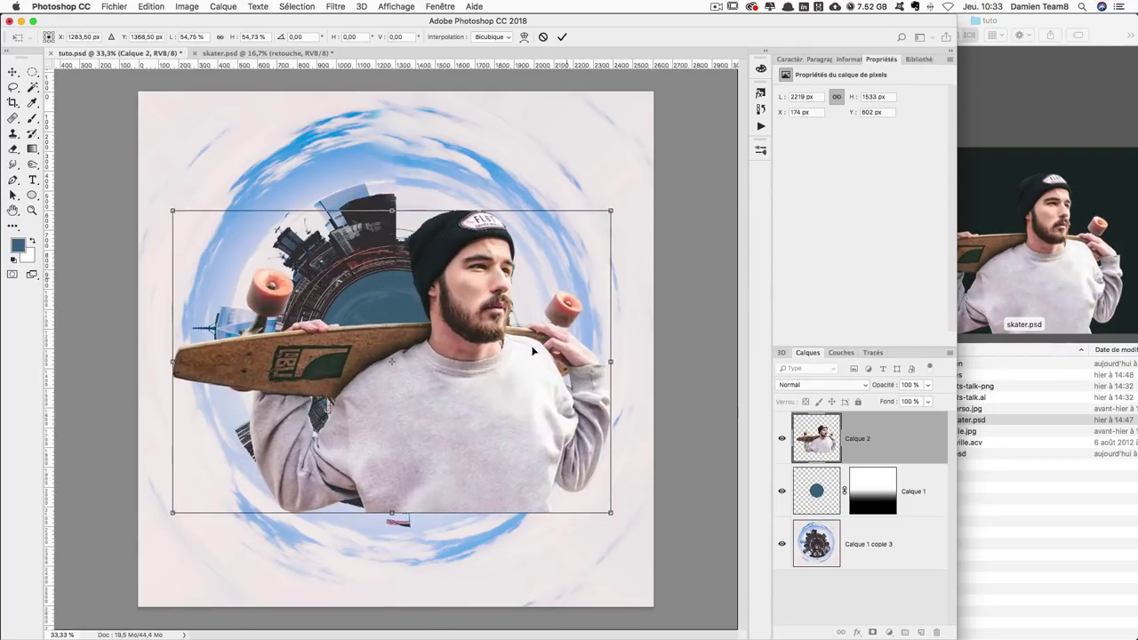
left_click_drag(533, 351, 486, 360)
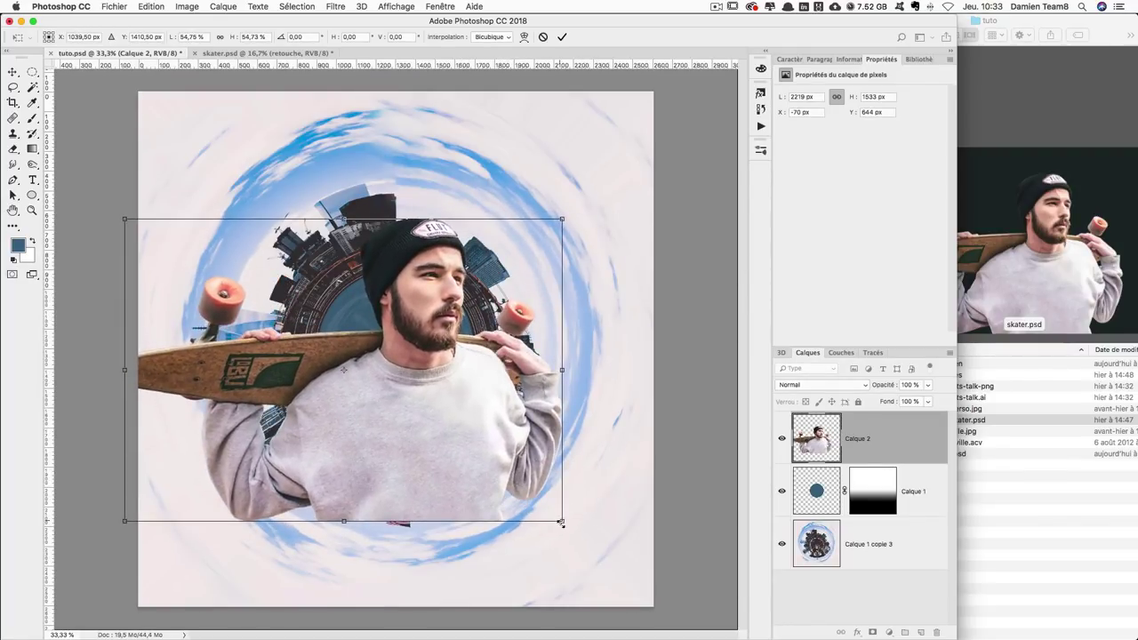
left_click_drag(562, 519, 521, 482)
left_click_drag(432, 411, 460, 416)
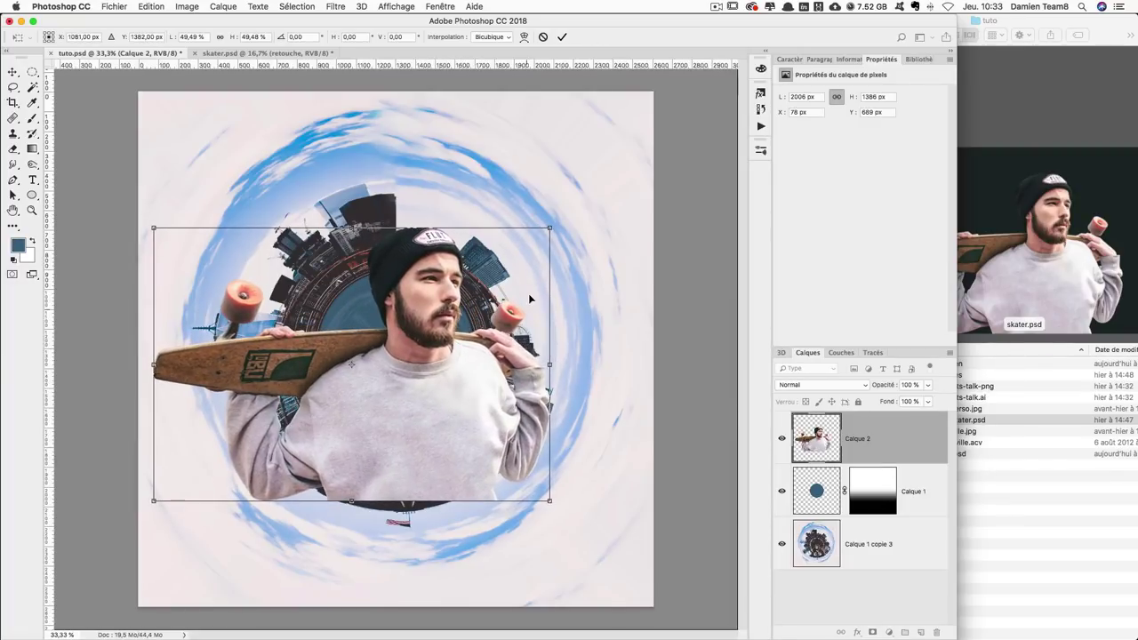
left_click_drag(550, 229, 632, 169)
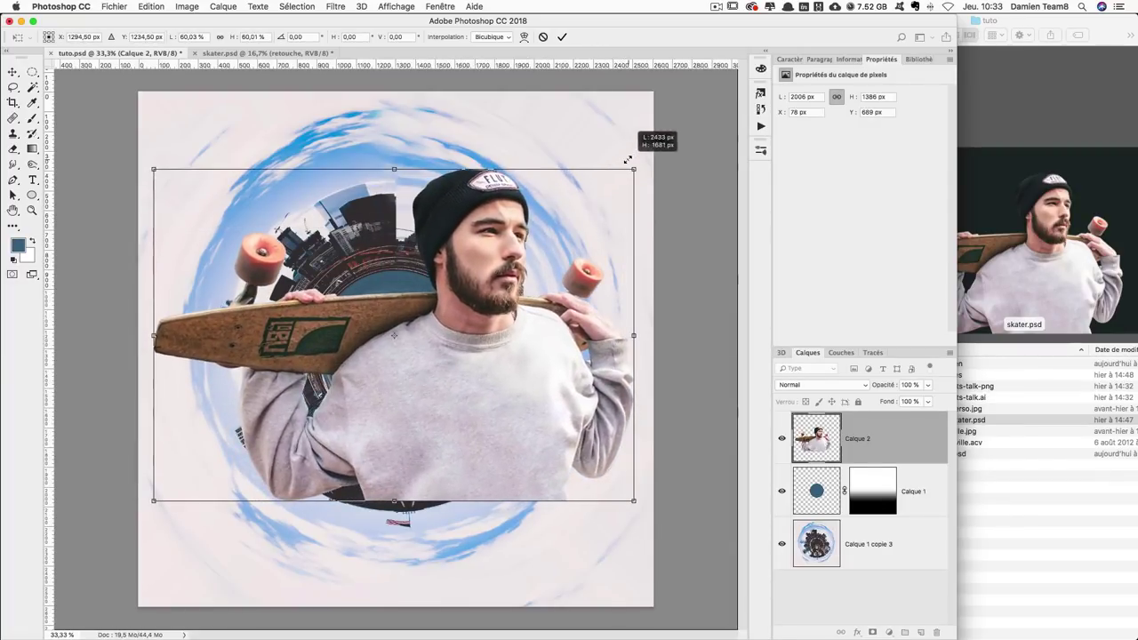
key("Return")
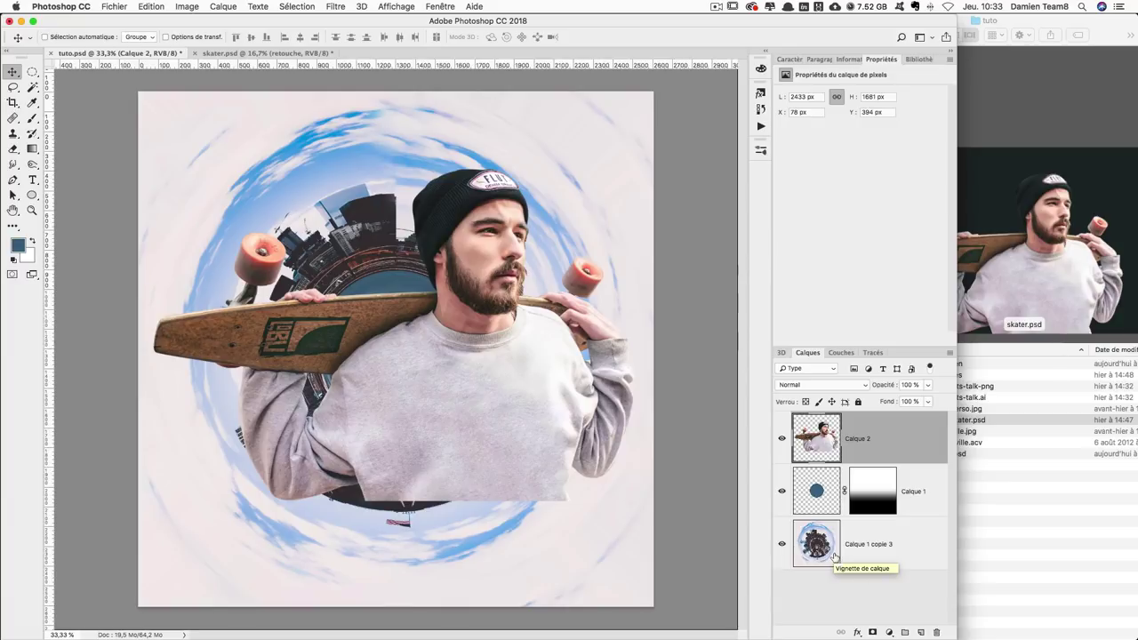
Resize the canvas to 3000 × 3000 px and zoom out to fit it.
key("super+alt+c")
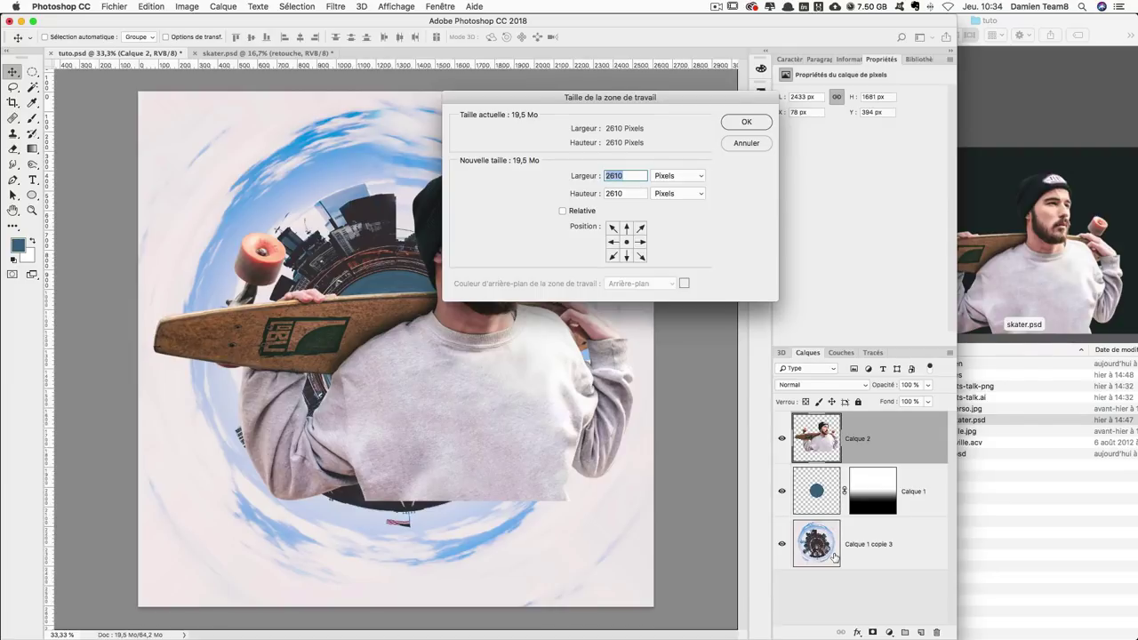
type("300")
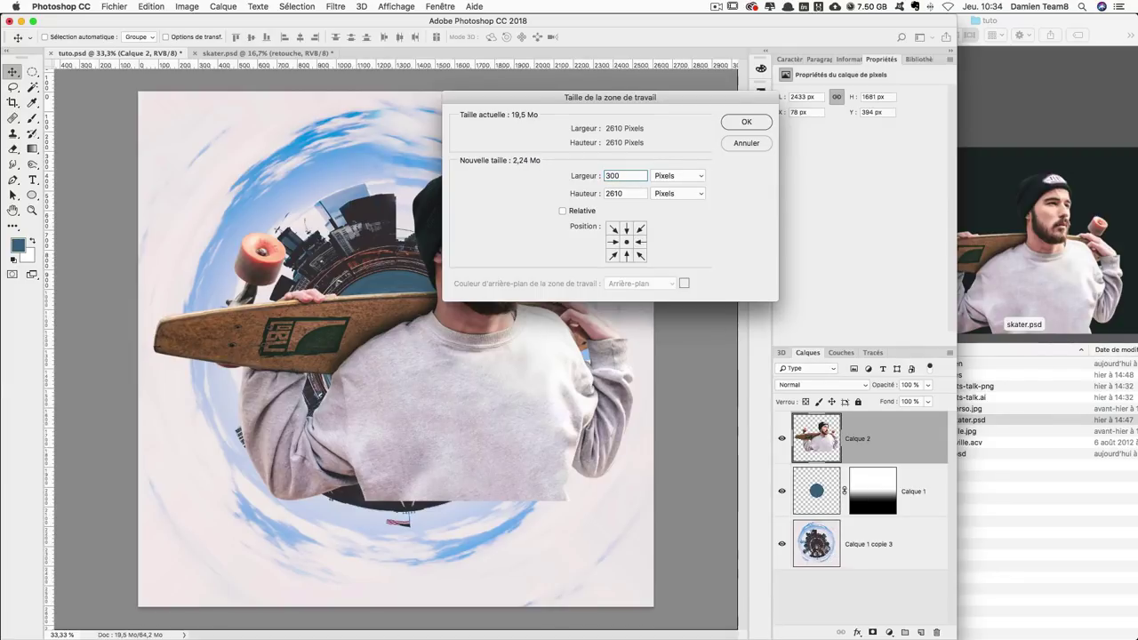
type("0")
key("Tab")
type("3000")
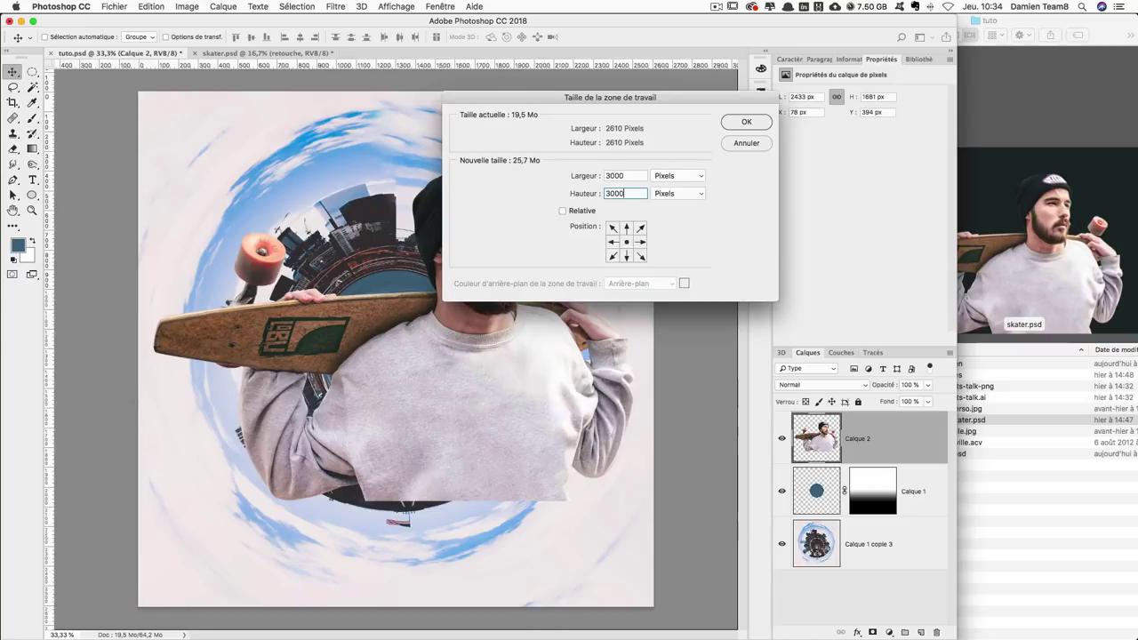
key("Return")
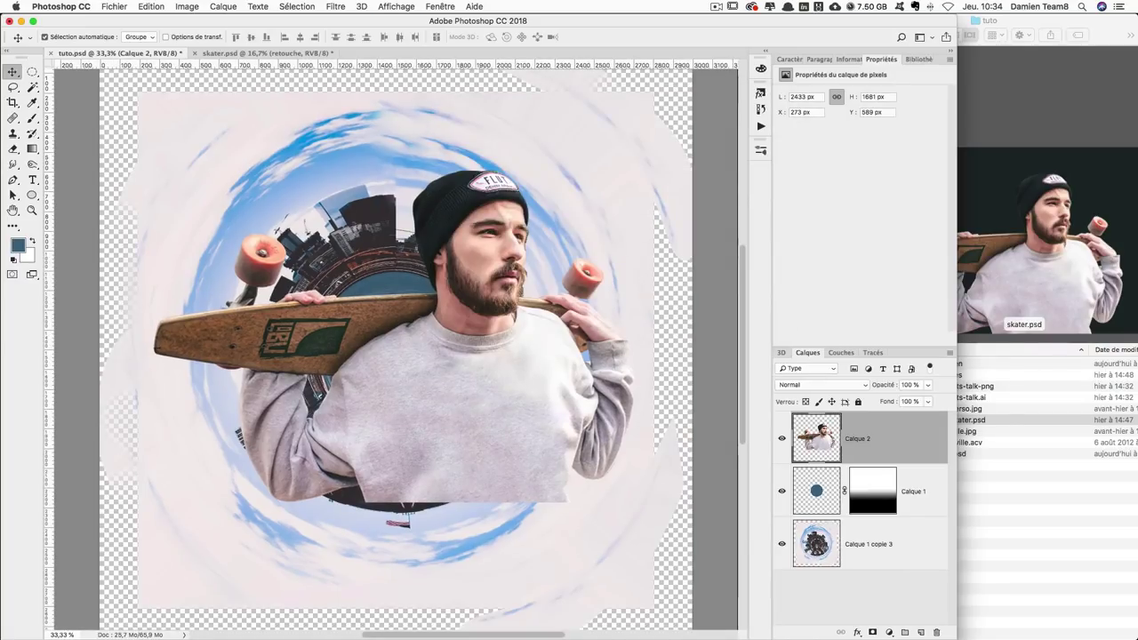
key("super+minus")
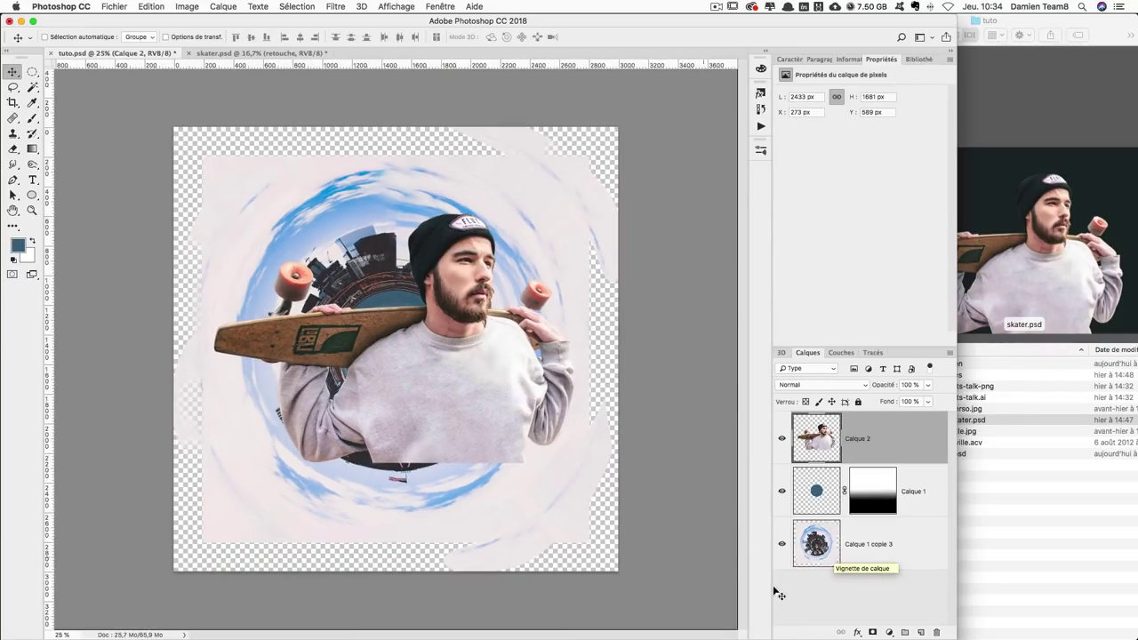
Add a new bottom layer and sample the background's pale pink as the foreground colour.
left_click(921, 632)
left_click_drag(886, 438, 890, 596)
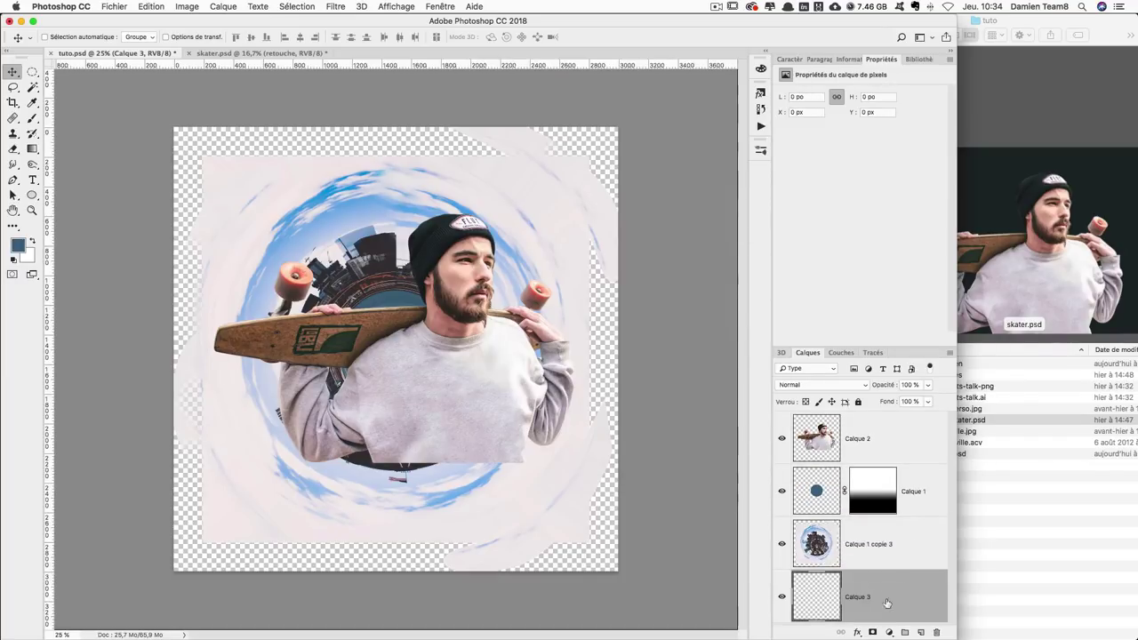
left_click(18, 245)
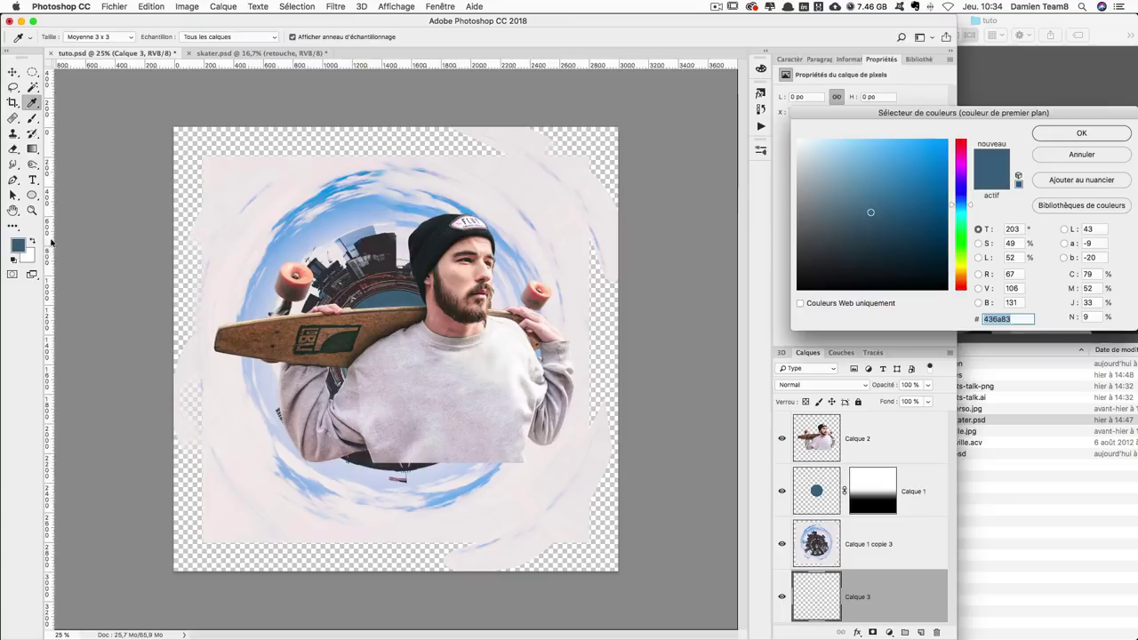
left_click(204, 159)
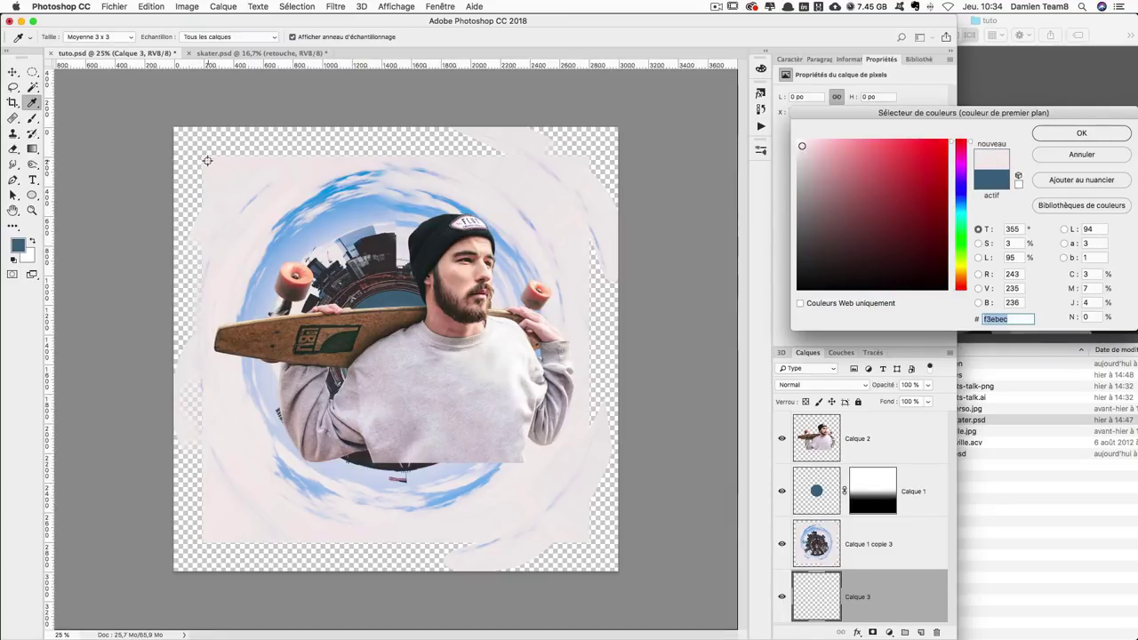
left_click(206, 161)
key("Return")
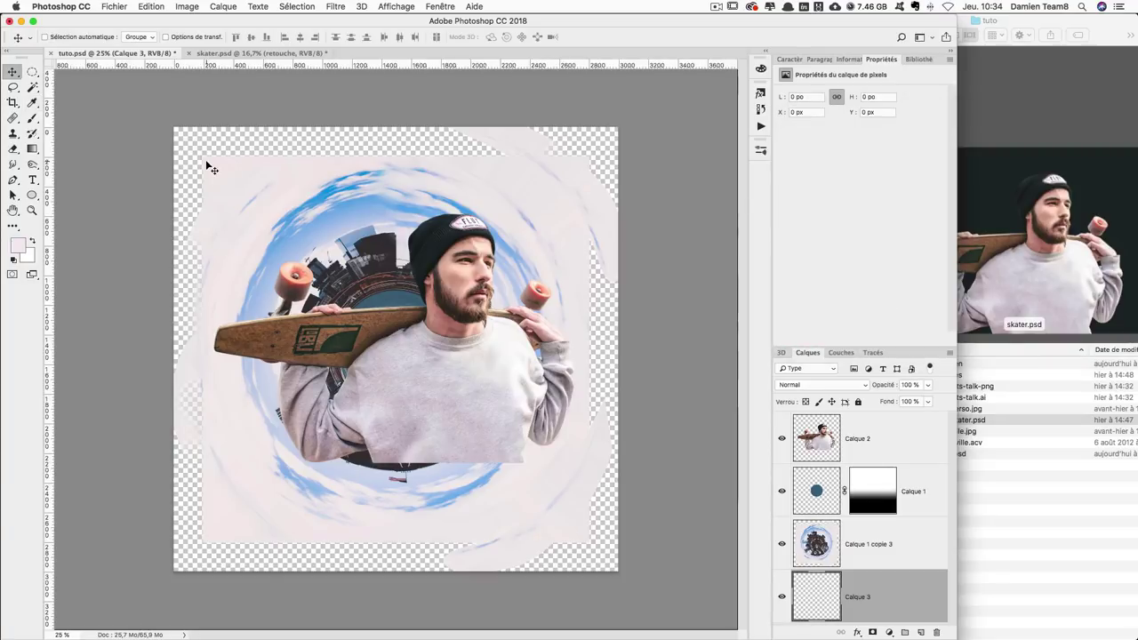
Fill the bottom layer with the pale pink #f4ebec.
key("shift+BackSpace")
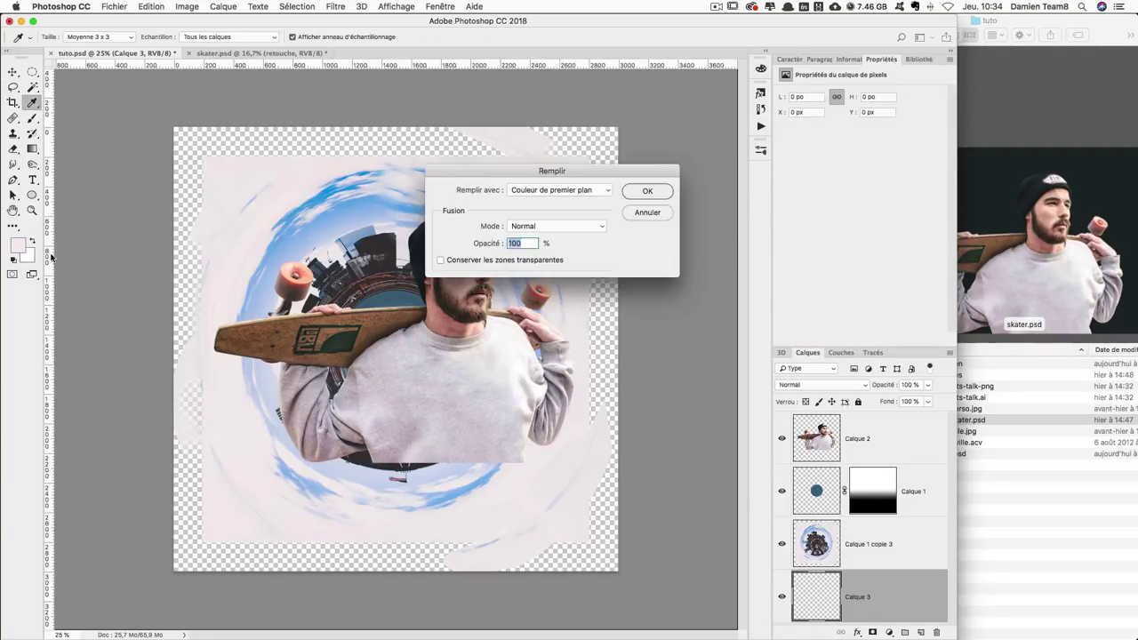
key("Return")
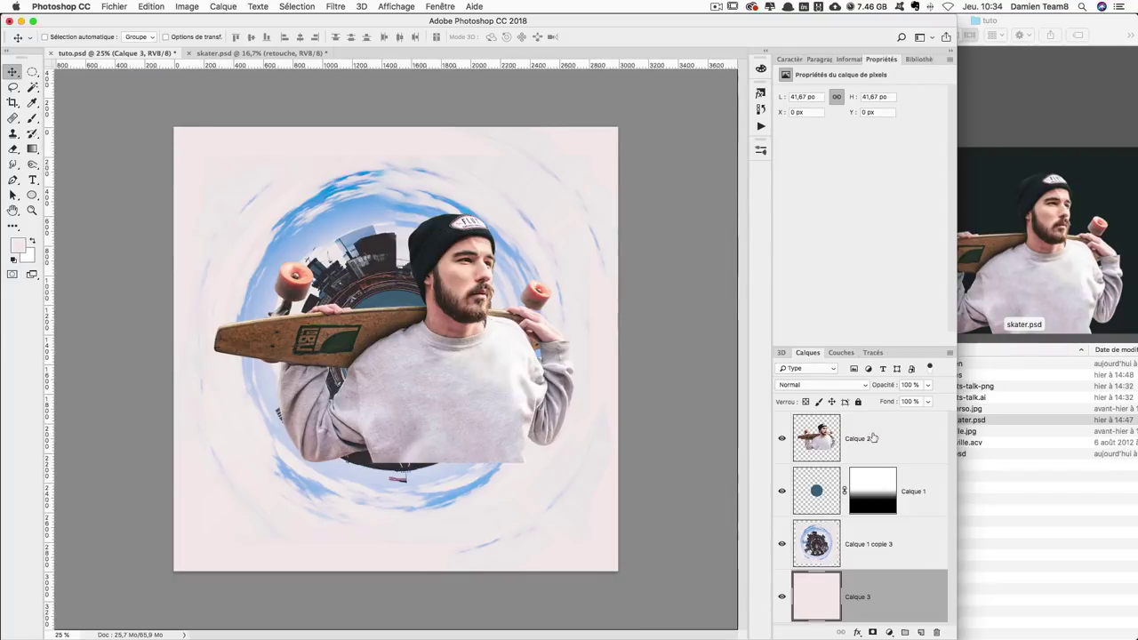
left_click(874, 438)
Free-transform the skater layer, shrinking it and positioning him over the planet's centre.
left_click_drag(461, 320, 433, 336)
key("ctrl+t")
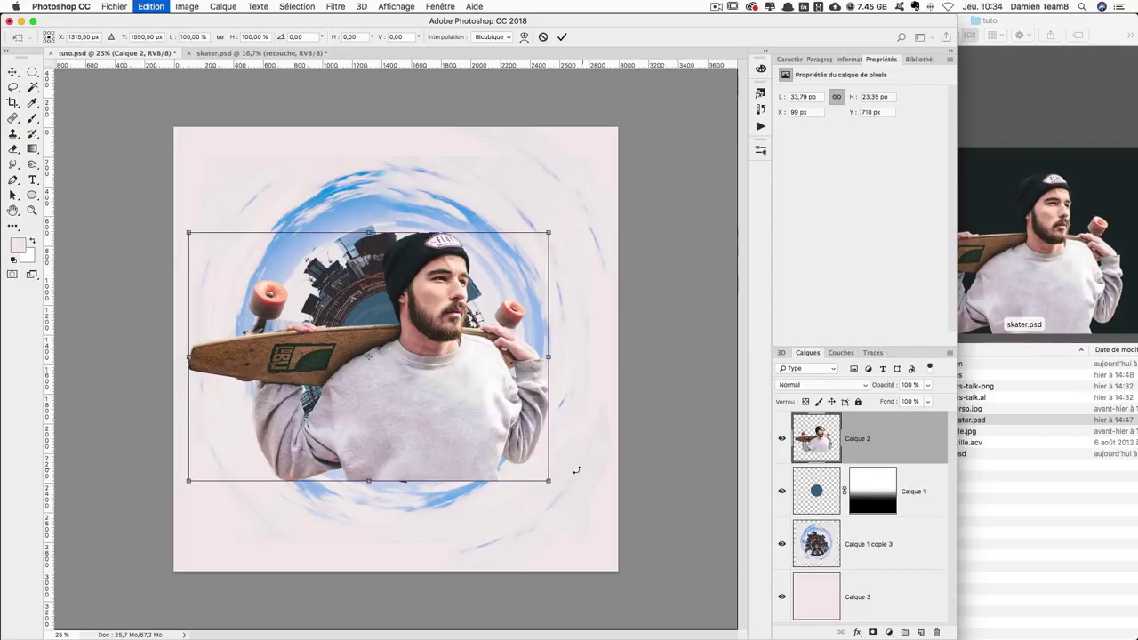
left_click_drag(547, 478, 504, 421)
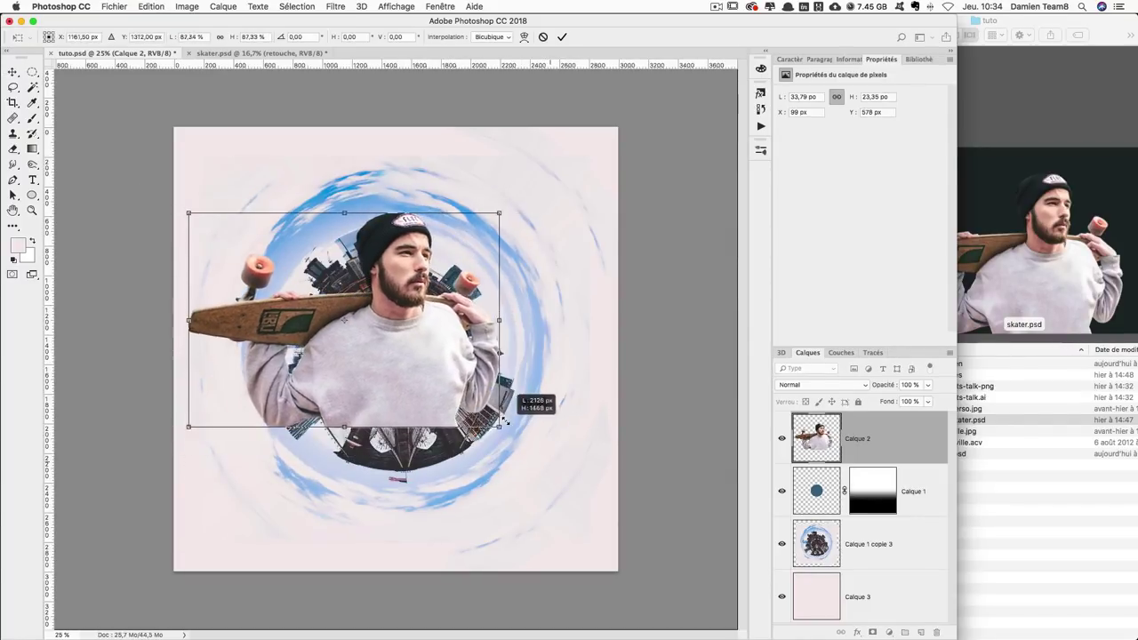
mouse_move(443, 361)
left_mouse_down()
mouse_move(449, 414)
mouse_move(475, 404)
left_mouse_up()
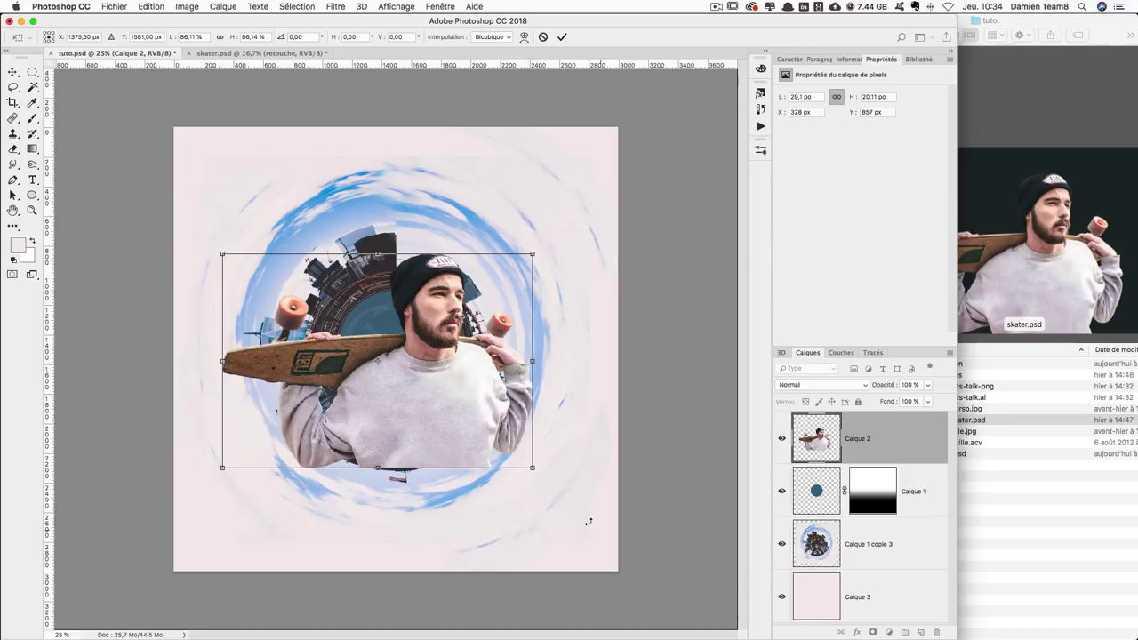
left_click_drag(498, 302, 494, 307)
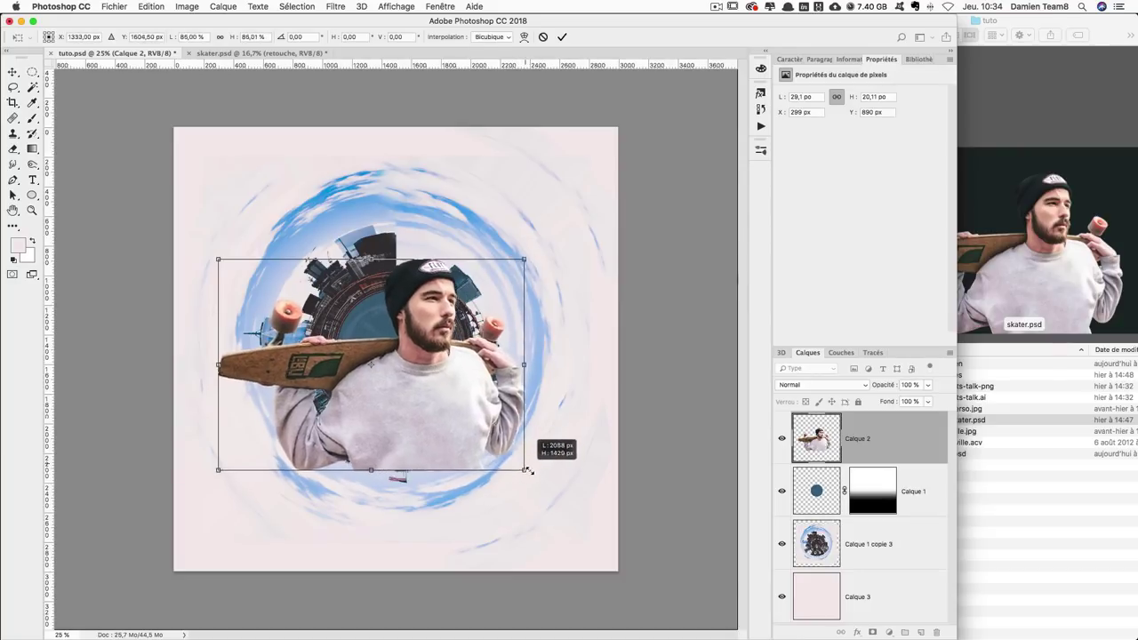
mouse_move(464, 368)
left_mouse_down()
mouse_move(469, 380)
mouse_move(464, 370)
left_mouse_up()
left_click_drag(411, 272, 410, 303)
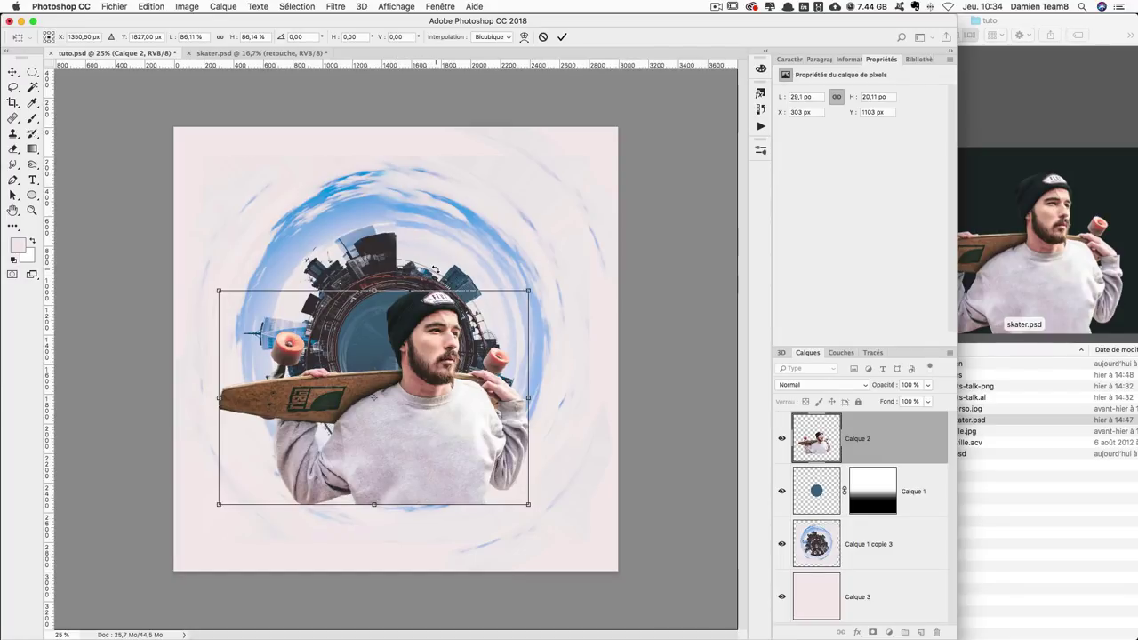
key("super+plus")
left_click_drag(428, 342, 426, 303)
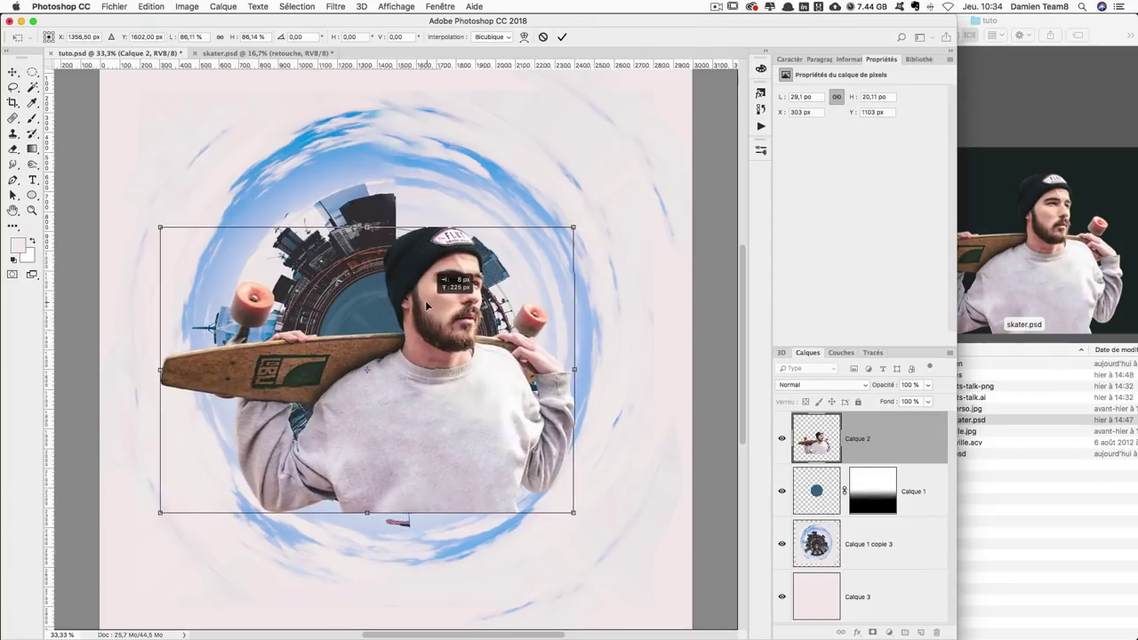
left_click_drag(425, 300, 422, 302)
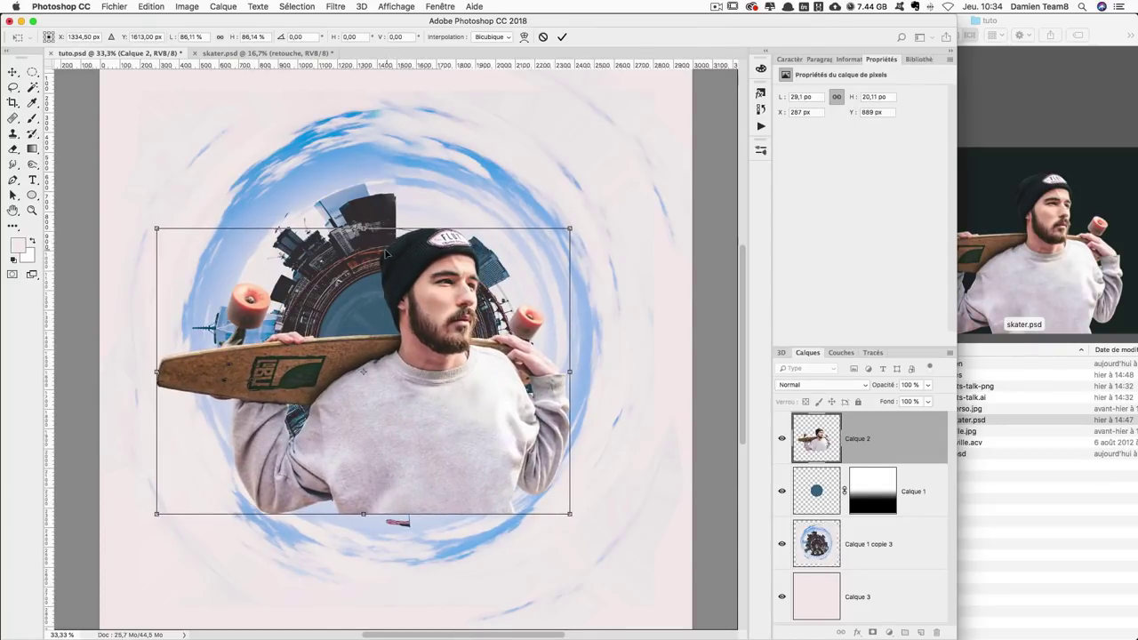
left_click_drag(401, 241, 417, 262)
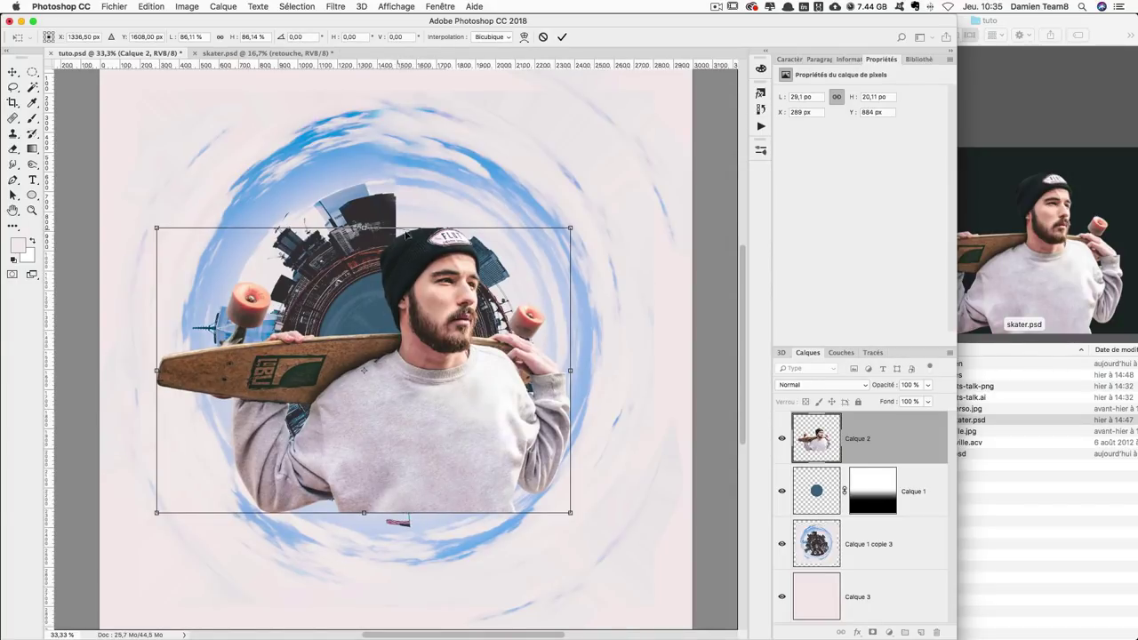
Fine-tune the skater's scale to about 85.2% and commit the transform.
left_click_drag(560, 504, 571, 508)
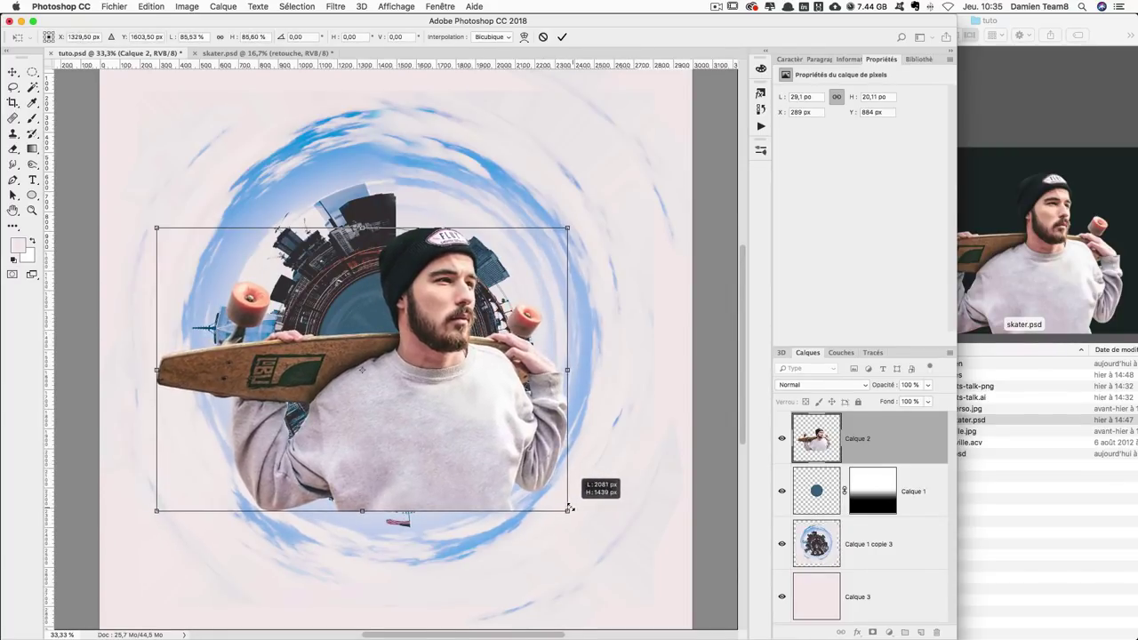
left_click_drag(571, 508, 565, 508)
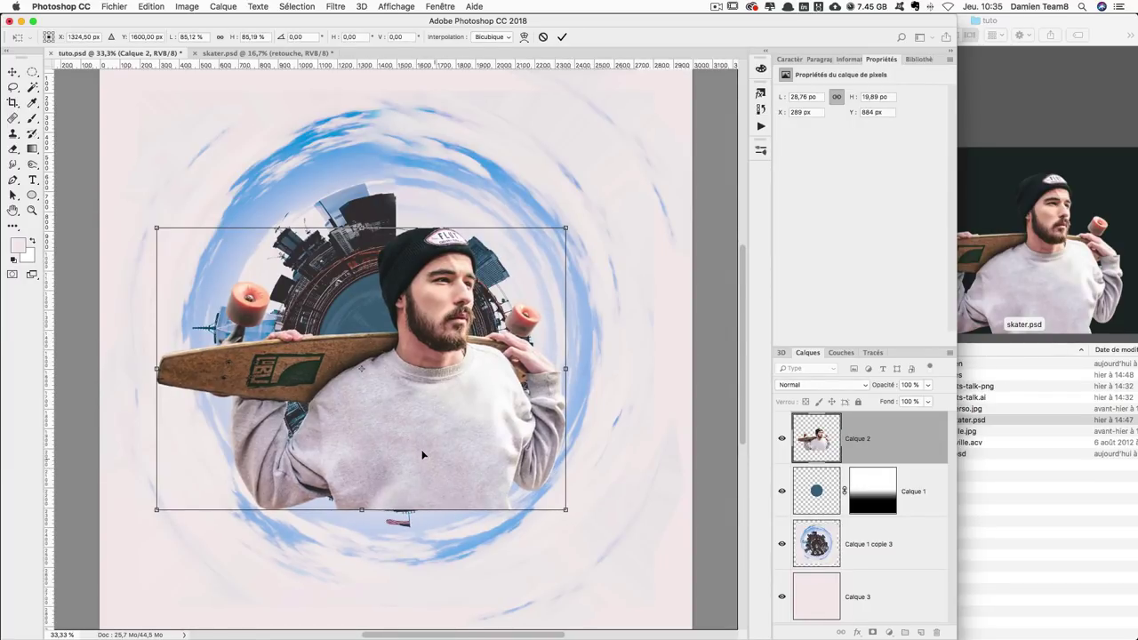
left_click_drag(573, 508, 566, 509)
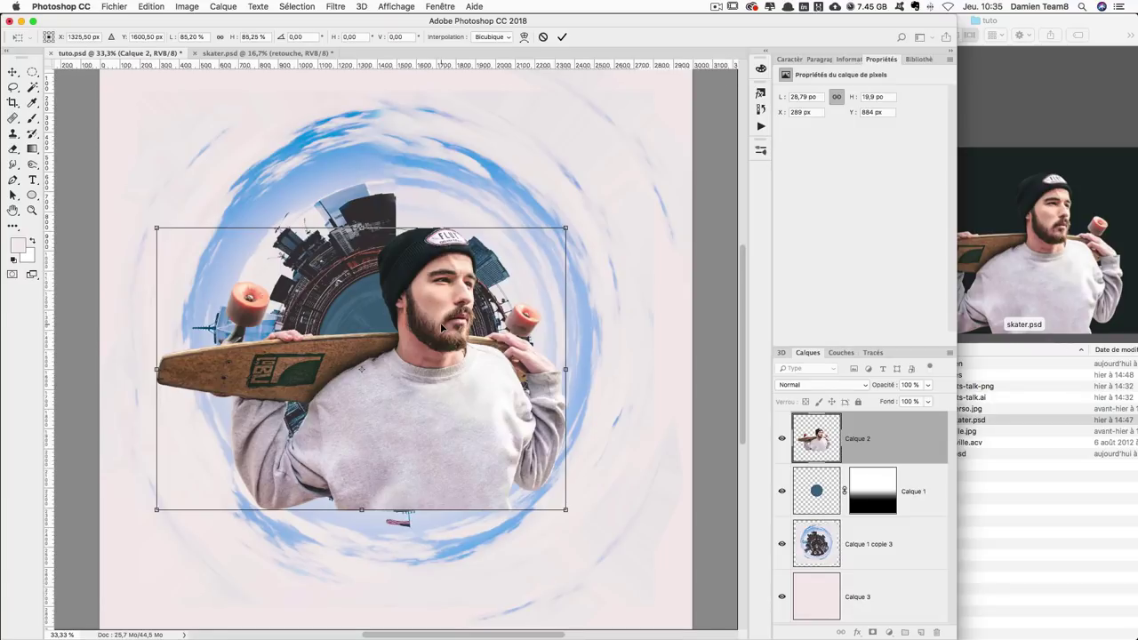
key("Return")
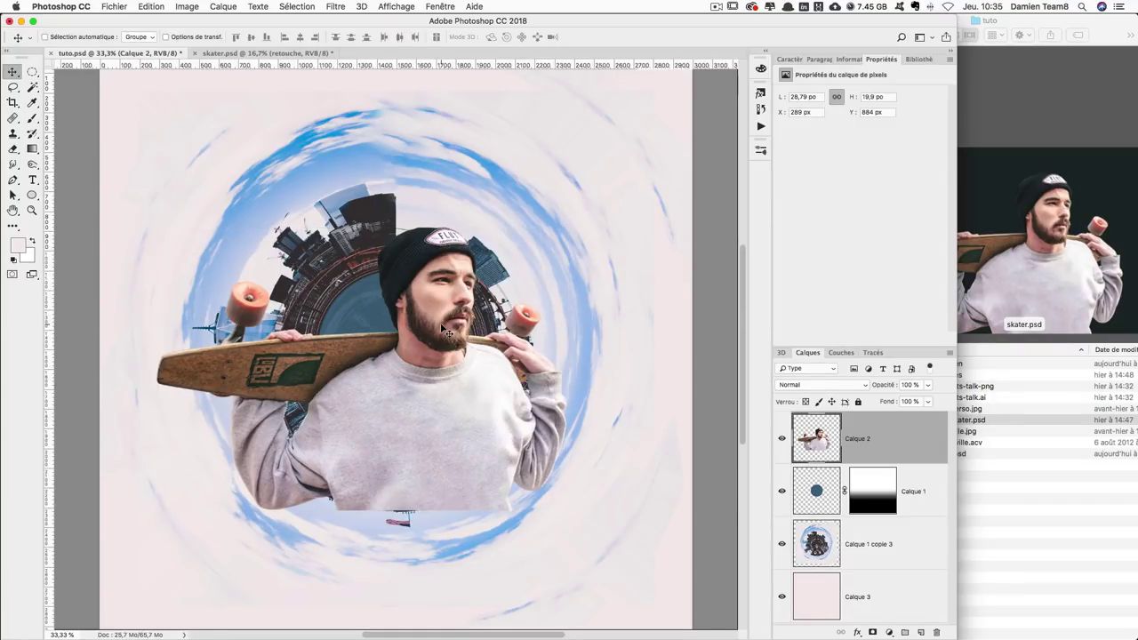
Zoom to 50% and add a layer mask to the skater layer, Calque 2.
key("super+shift+2")
left_click(857, 478)
left_click(874, 532)
left_click(872, 445)
key("super+plus")
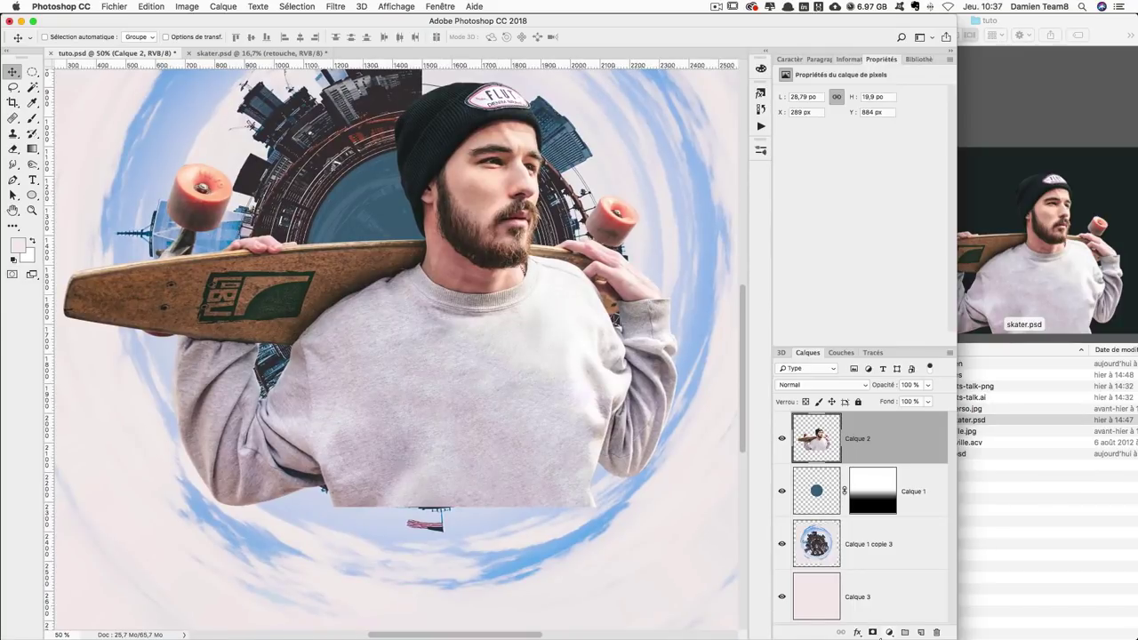
left_click(873, 632)
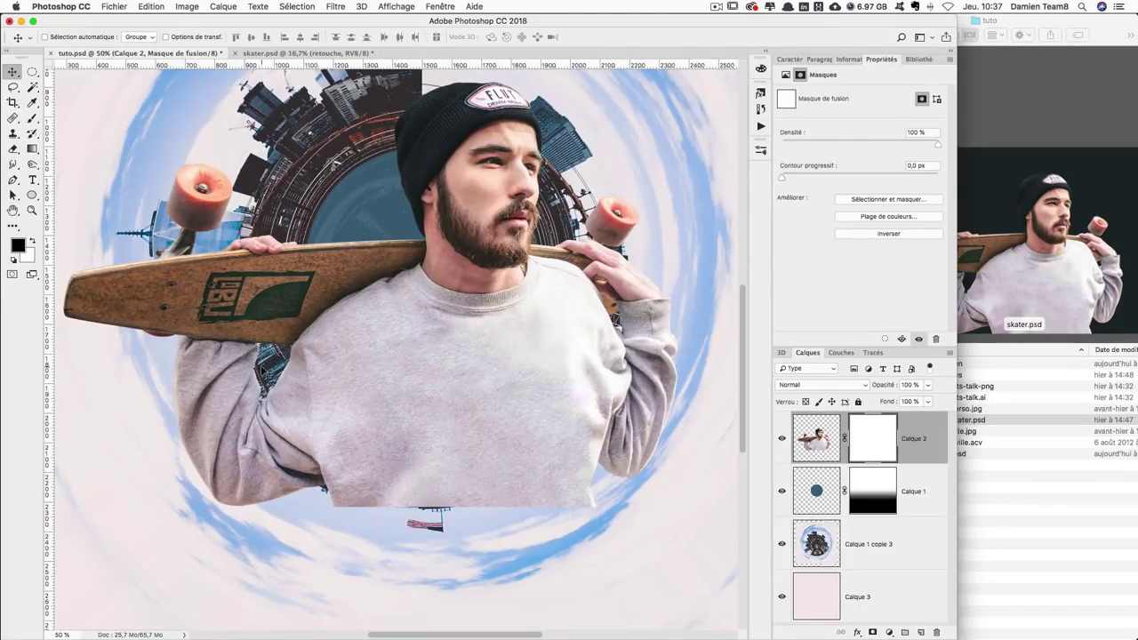
Paint black along the sweater hem with a 159 px hard brush at 100% opacity.
key("b")
mouse_move(391, 422)
left_mouse_down()
mouse_move(375, 501)
mouse_move(338, 444)
left_mouse_up()
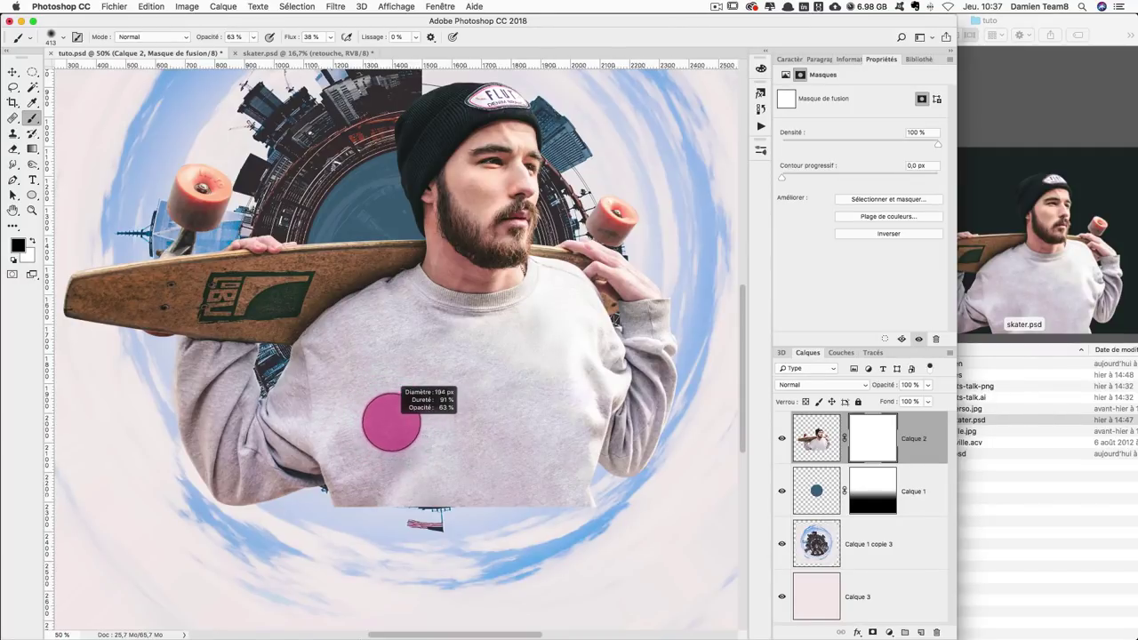
left_click_drag(431, 395, 434, 446)
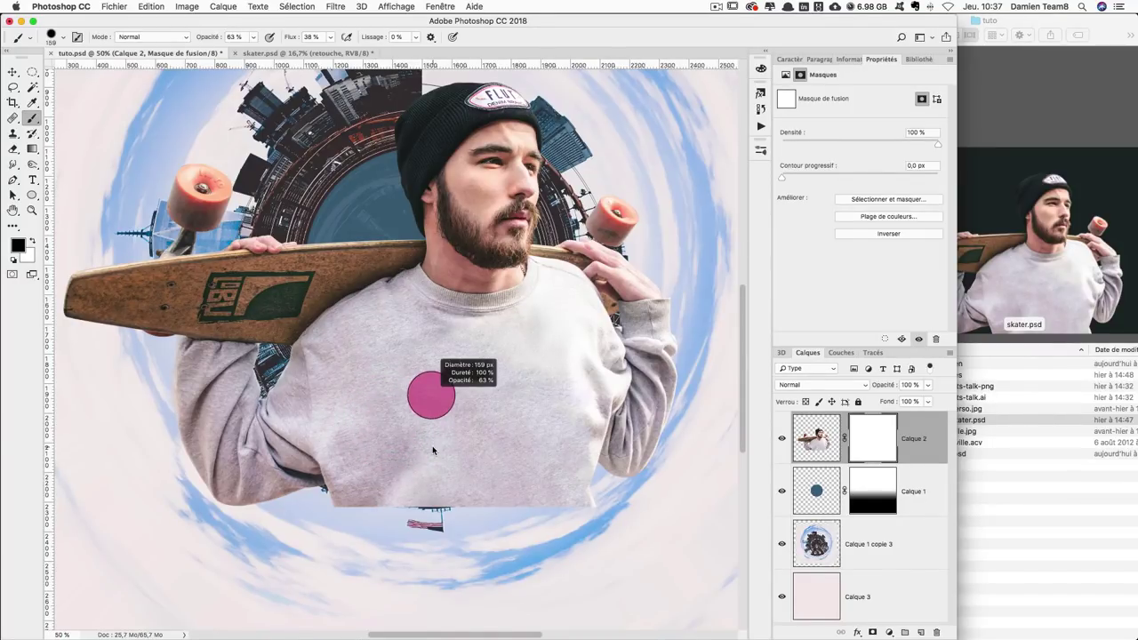
left_click(251, 38)
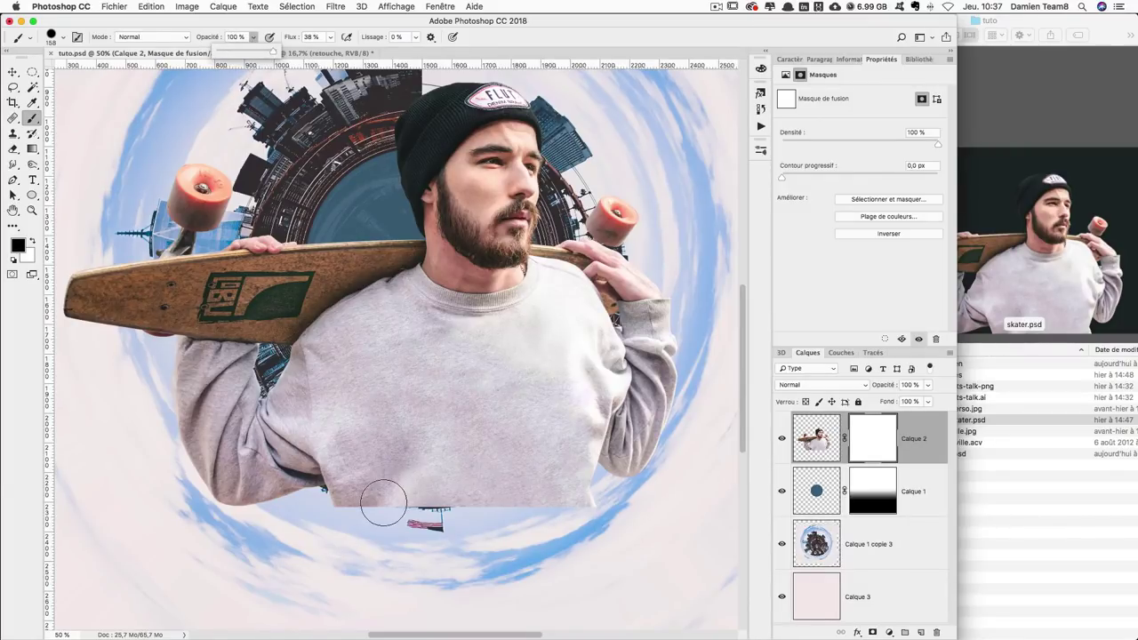
left_click(361, 529)
mouse_move(361, 529)
left_mouse_down()
mouse_move(375, 530)
mouse_move(326, 515)
mouse_move(488, 528)
mouse_move(439, 525)
left_mouse_up()
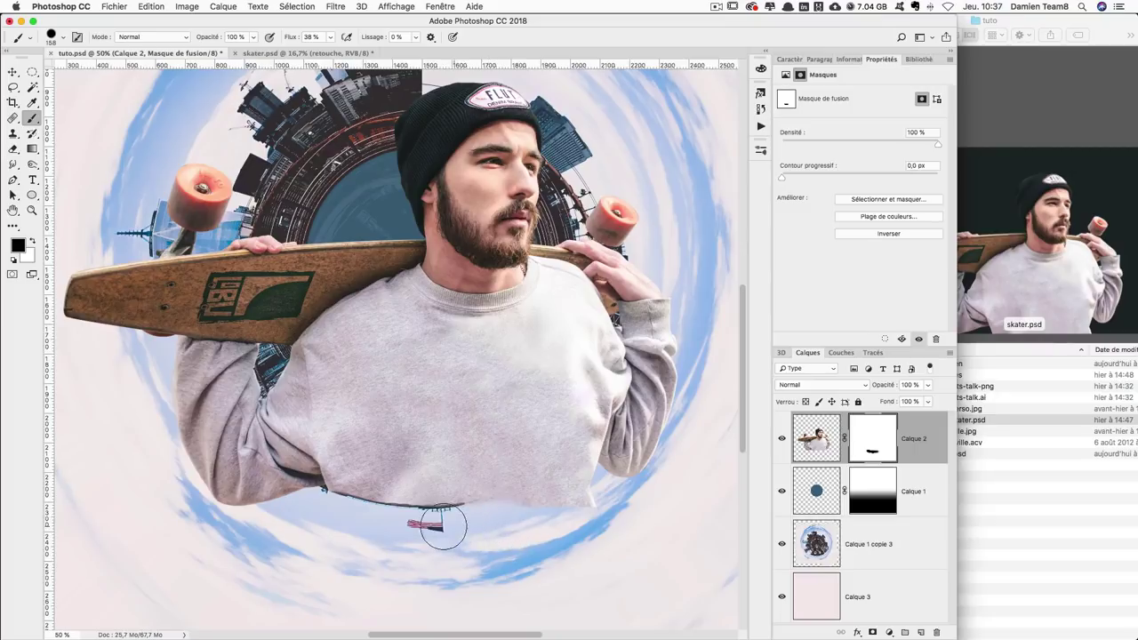
left_click(782, 439)
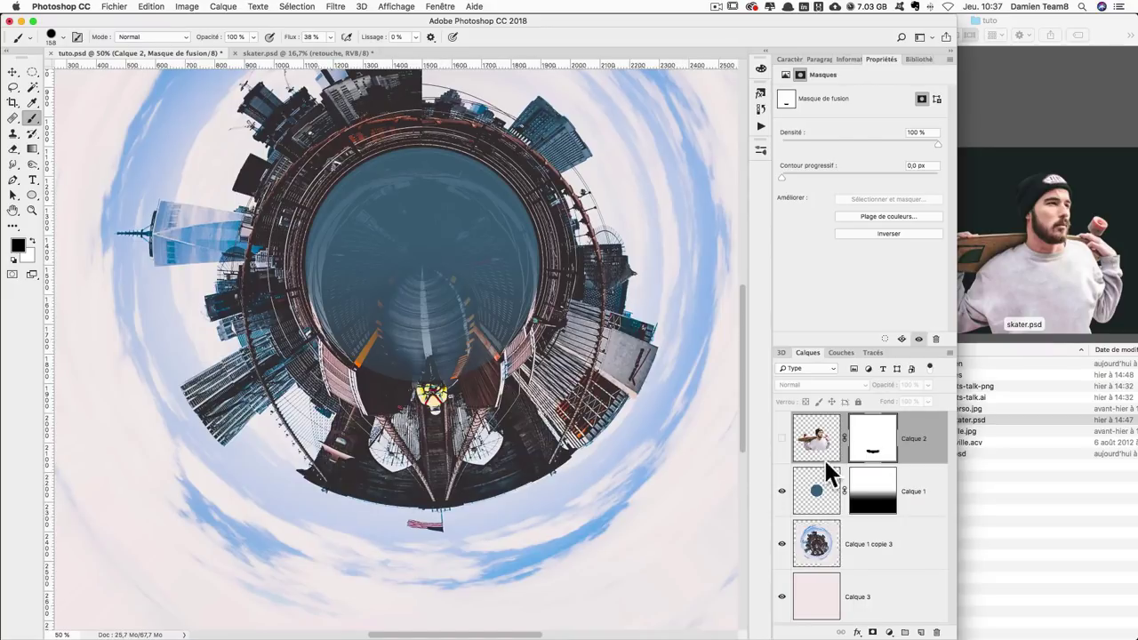
With 45% smoothing, mask the sweater hem into a curve along the planet's rim.
left_click(779, 438)
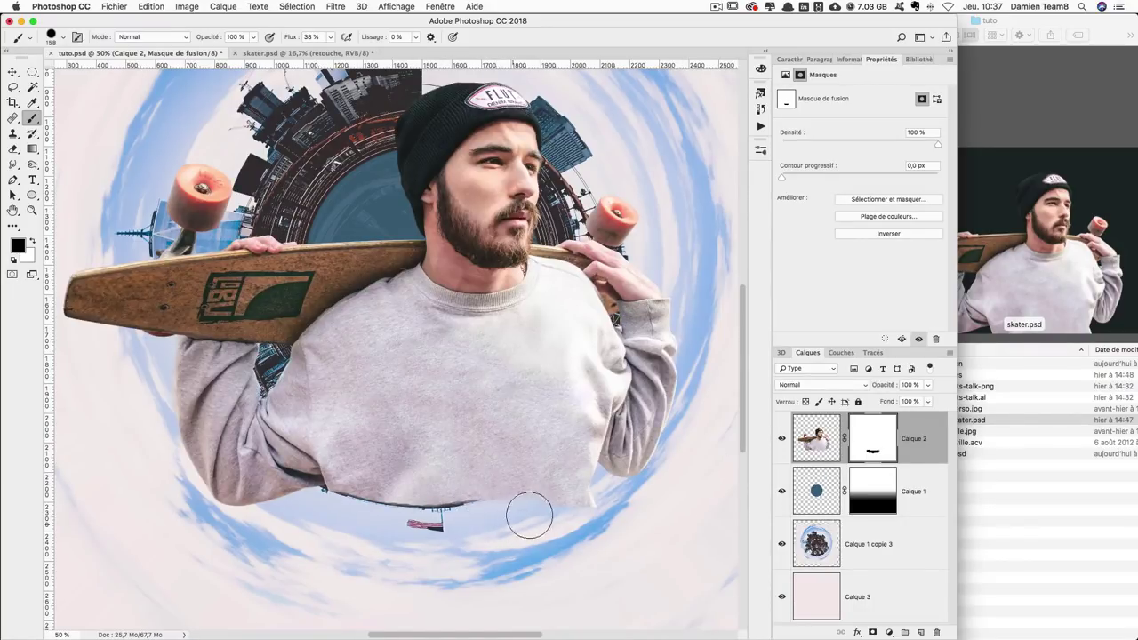
mouse_move(575, 507)
left_mouse_down()
mouse_move(459, 523)
mouse_move(585, 494)
left_mouse_up()
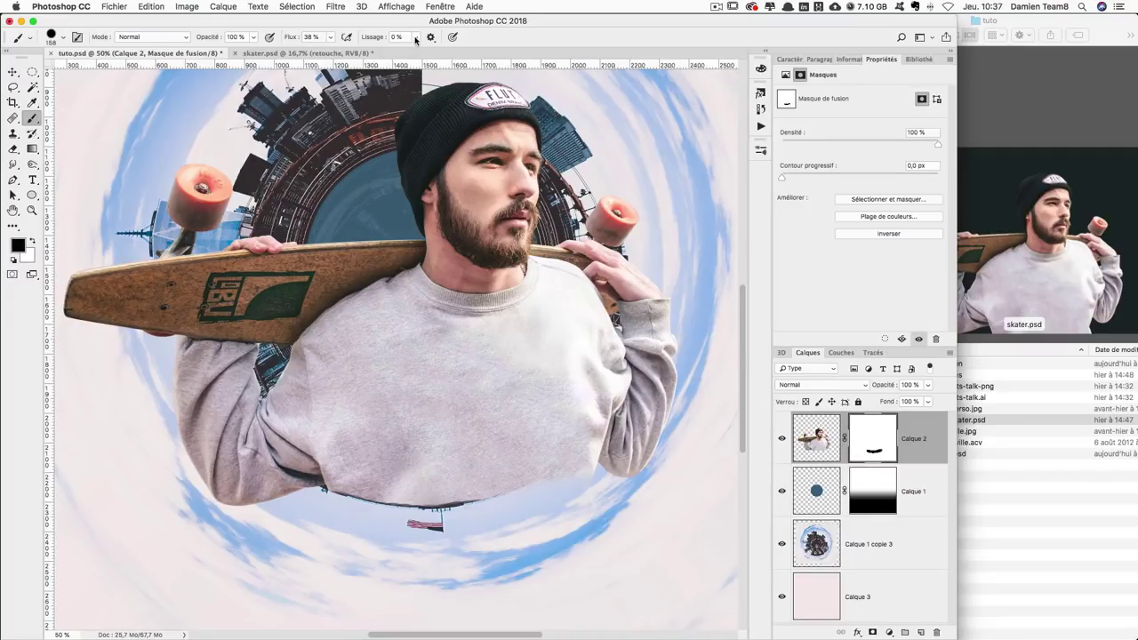
left_click(415, 38)
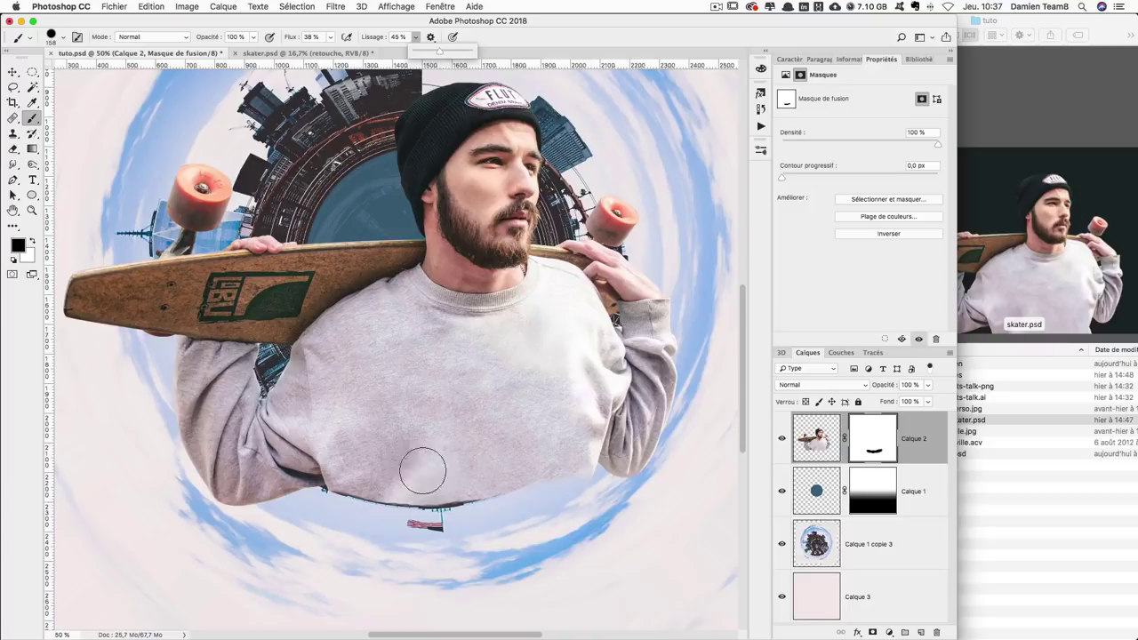
left_click_drag(416, 471, 382, 471)
mouse_move(361, 513)
left_mouse_down()
mouse_move(464, 512)
mouse_move(452, 516)
mouse_move(516, 500)
mouse_move(591, 450)
mouse_move(567, 495)
left_mouse_up()
key("x")
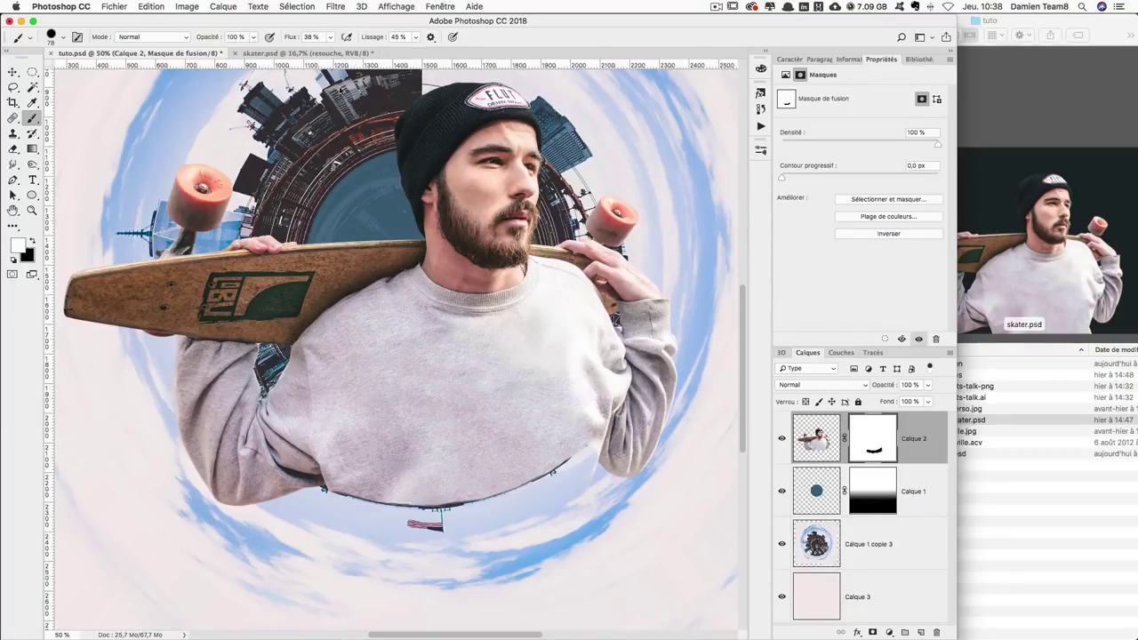
left_click_drag(419, 428, 413, 430)
key("super+plus")
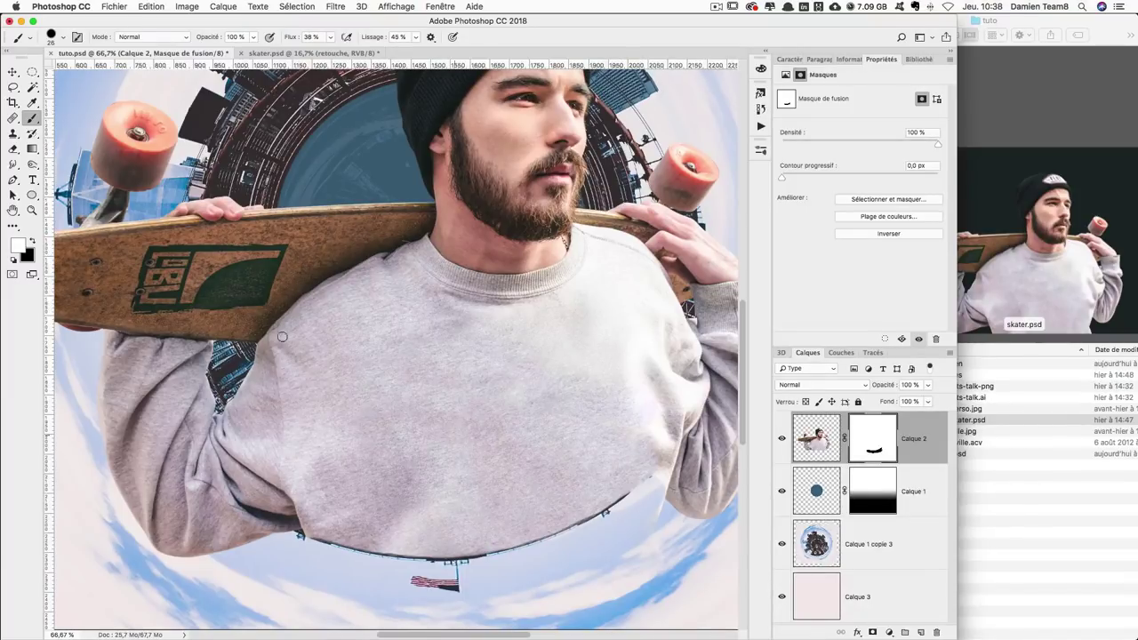
With a soft 111 px brush at 60% opacity, fill the gap at the sweater's lower right.
left_click(440, 427, "ctrl+alt")
left_click_drag(471, 291, 453, 300)
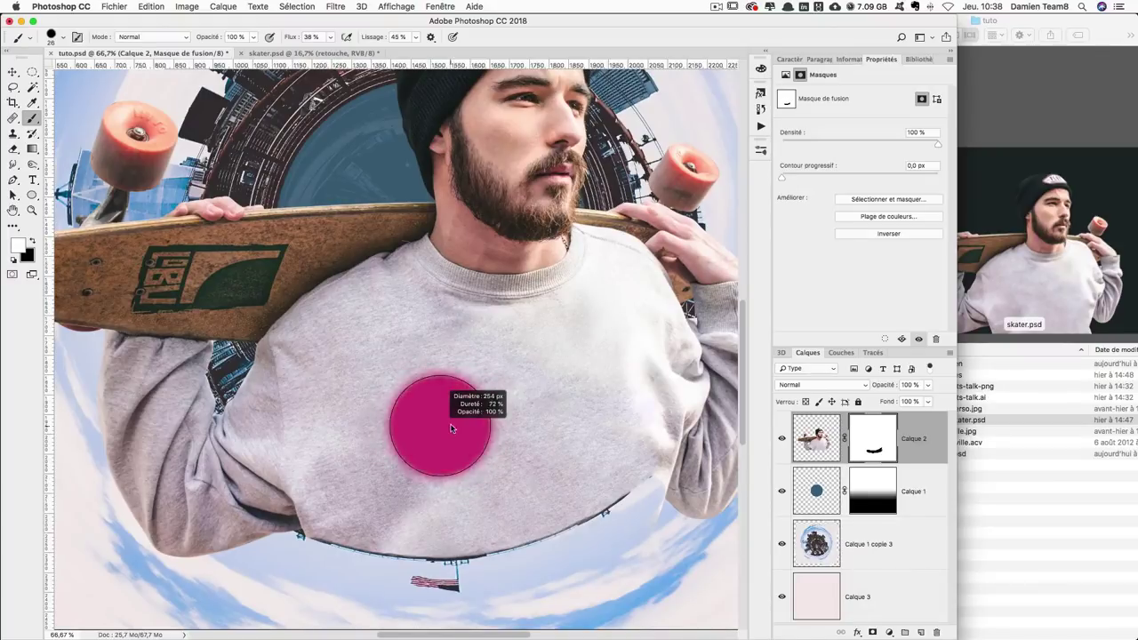
left_click_drag(478, 399, 462, 402)
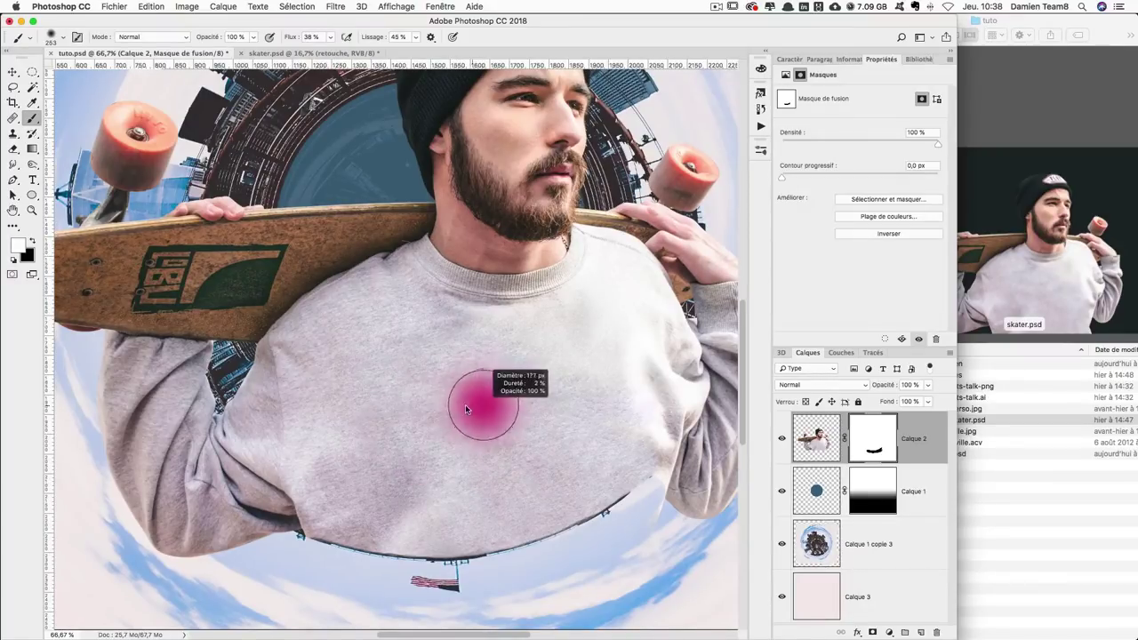
left_click(252, 38)
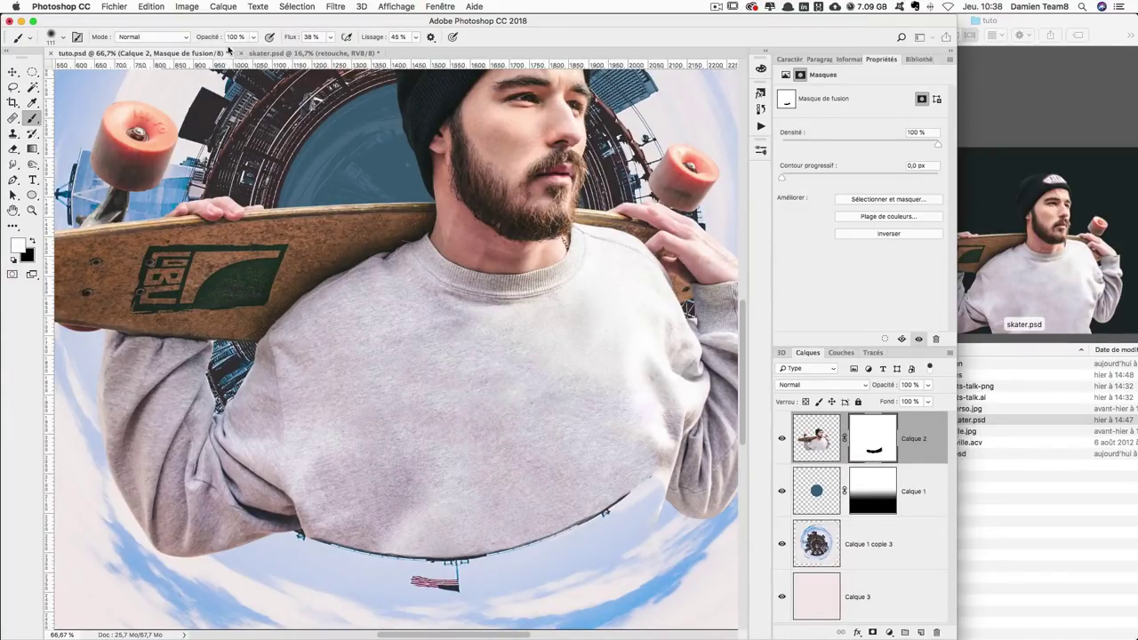
left_click(640, 520)
mouse_move(651, 526)
left_mouse_down()
mouse_move(655, 515)
mouse_move(622, 523)
left_mouse_up()
Refine the hem mask alternating black and white, comparing the skater layer on and off.
left_click(781, 439)
left_click(781, 439)
key("x")
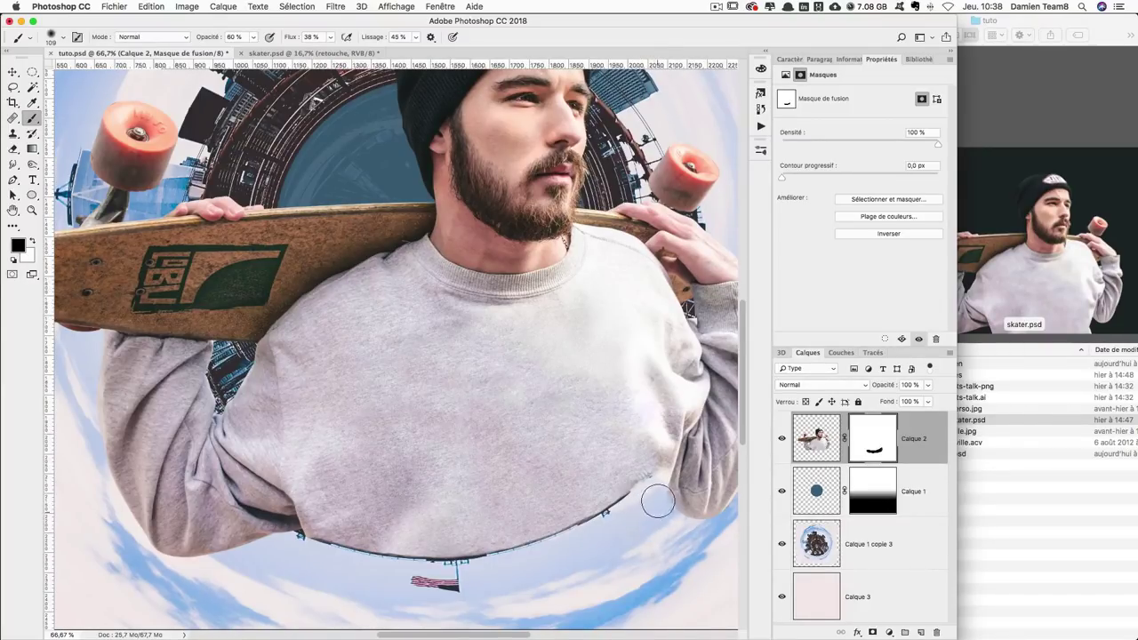
key("x")
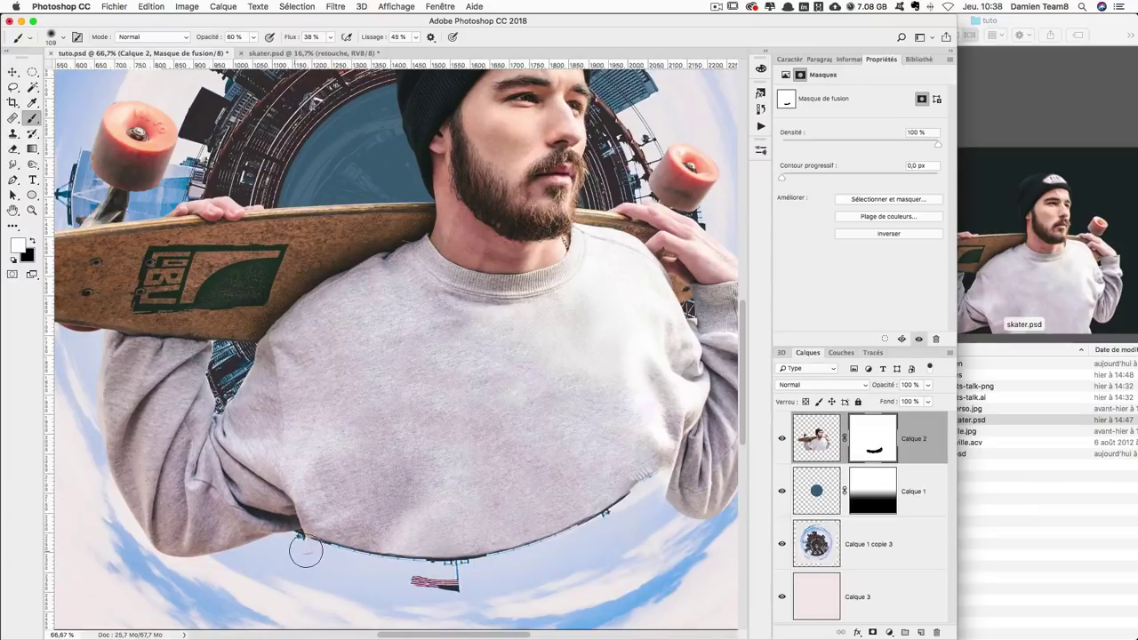
key("x")
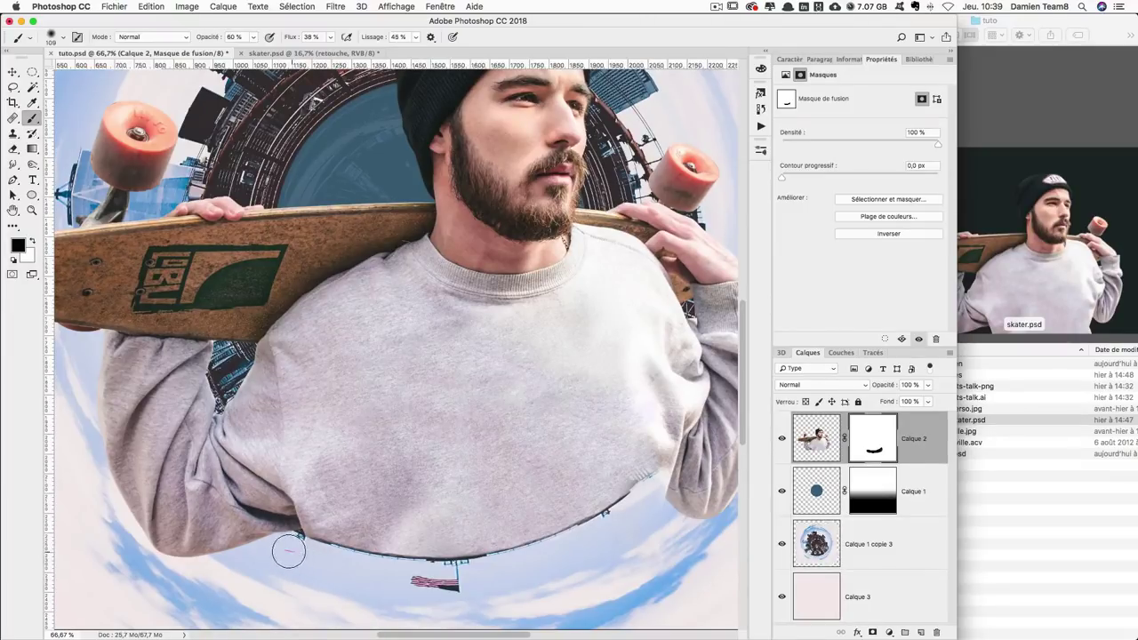
key("ctrl+minus")
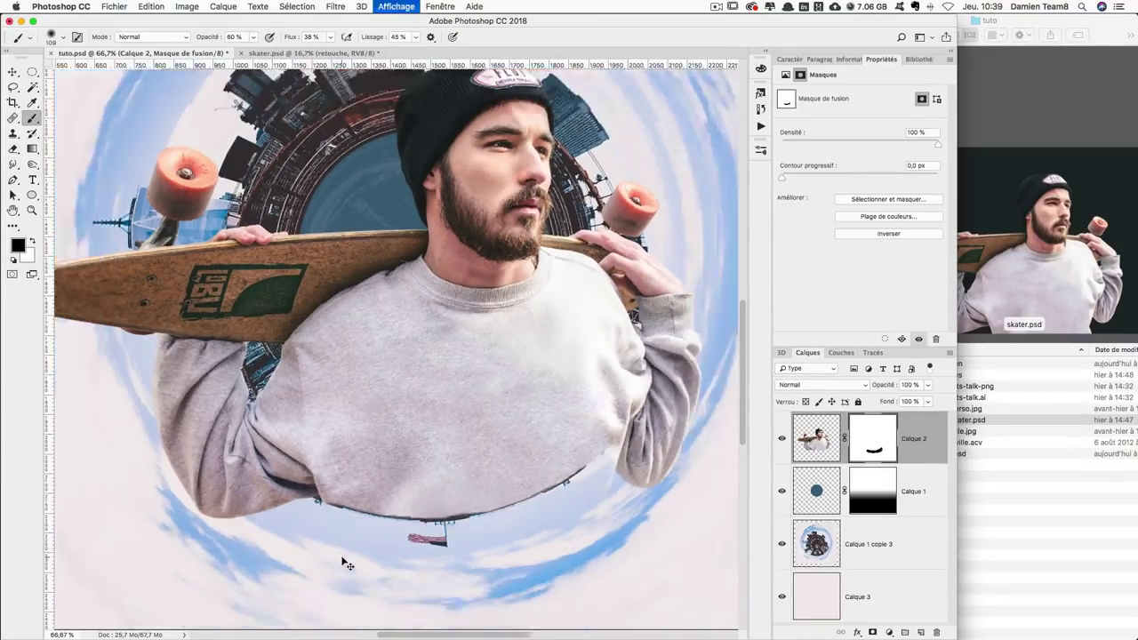
key("ctrl+minus")
key("ctrl+minus")
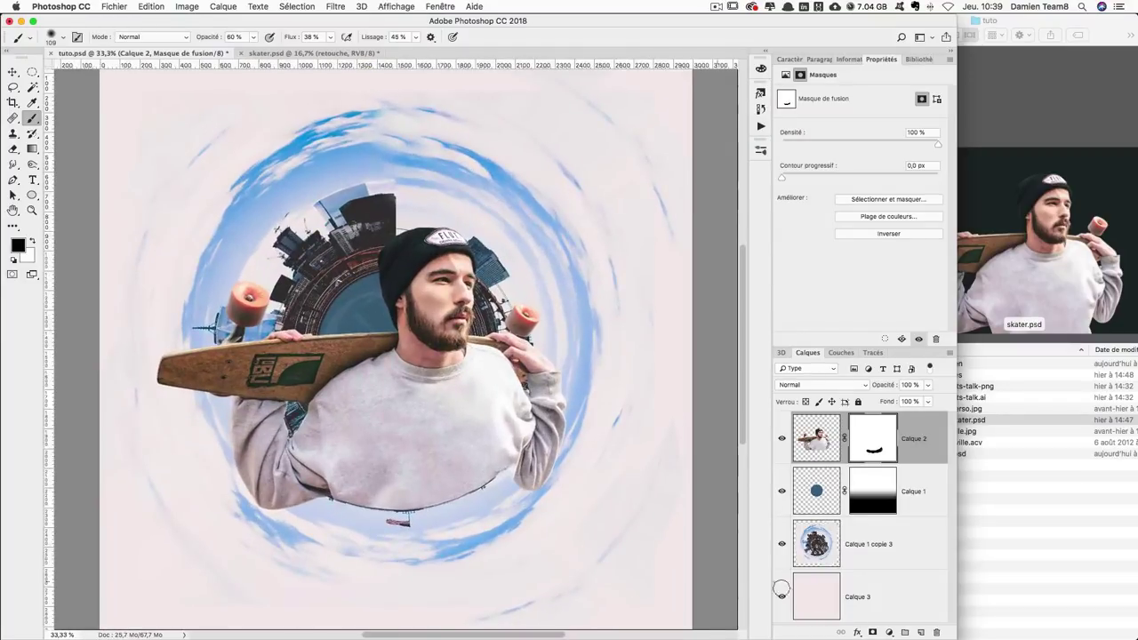
Add a Noir et blanc adjustment layer above all layers and select its mask.
left_click(889, 632)
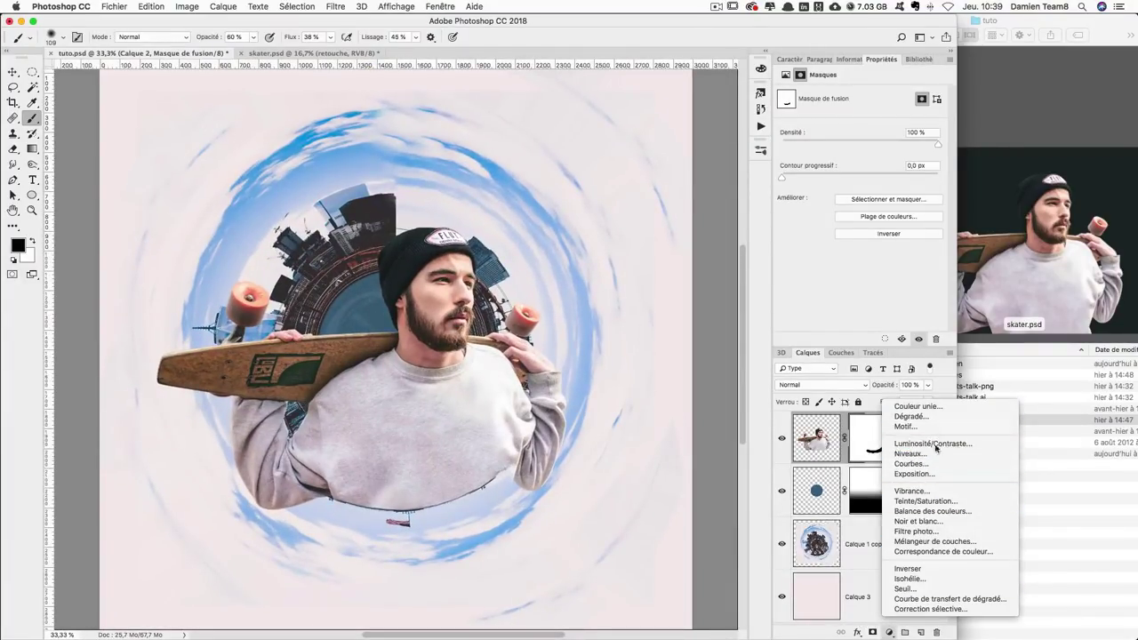
left_click(929, 522)
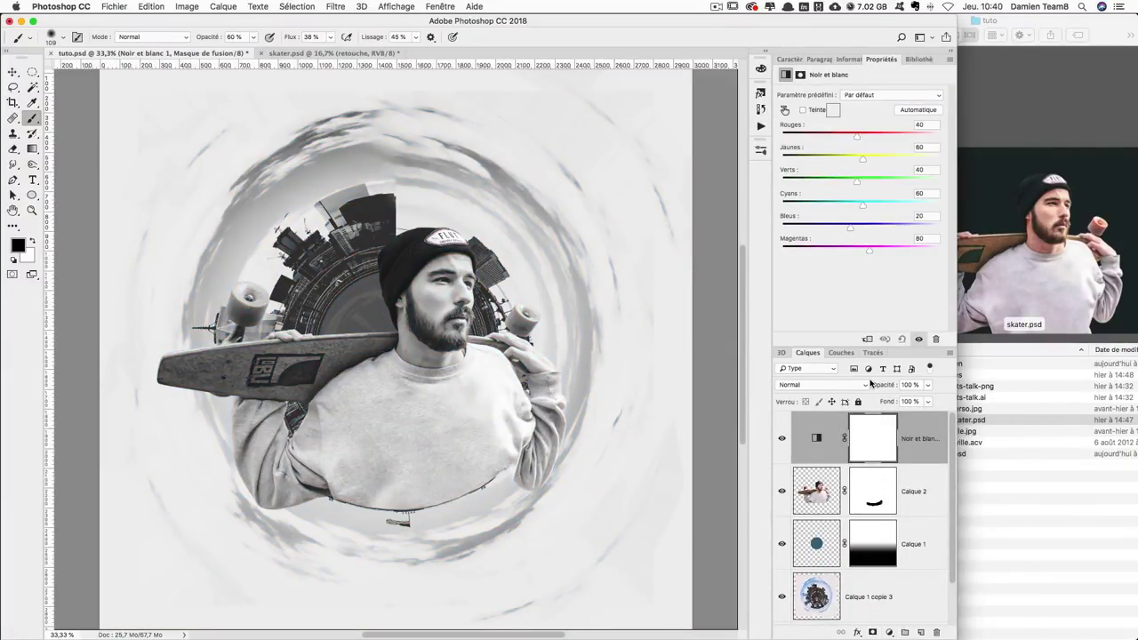
key("ctrl+plus")
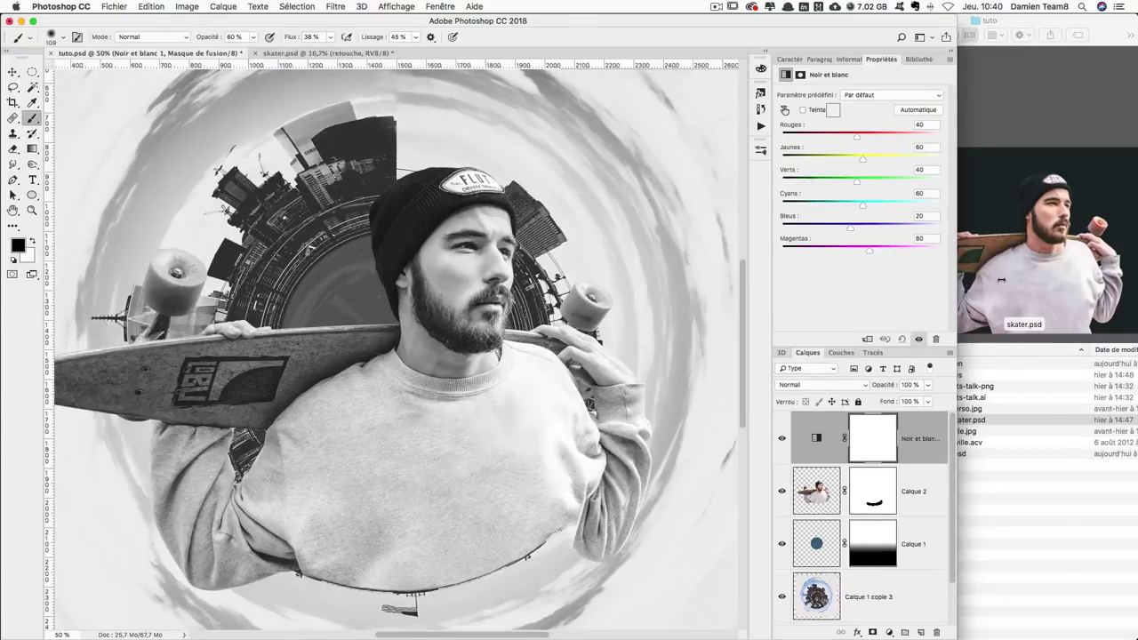
left_click_drag(1001, 279, 1053, 279)
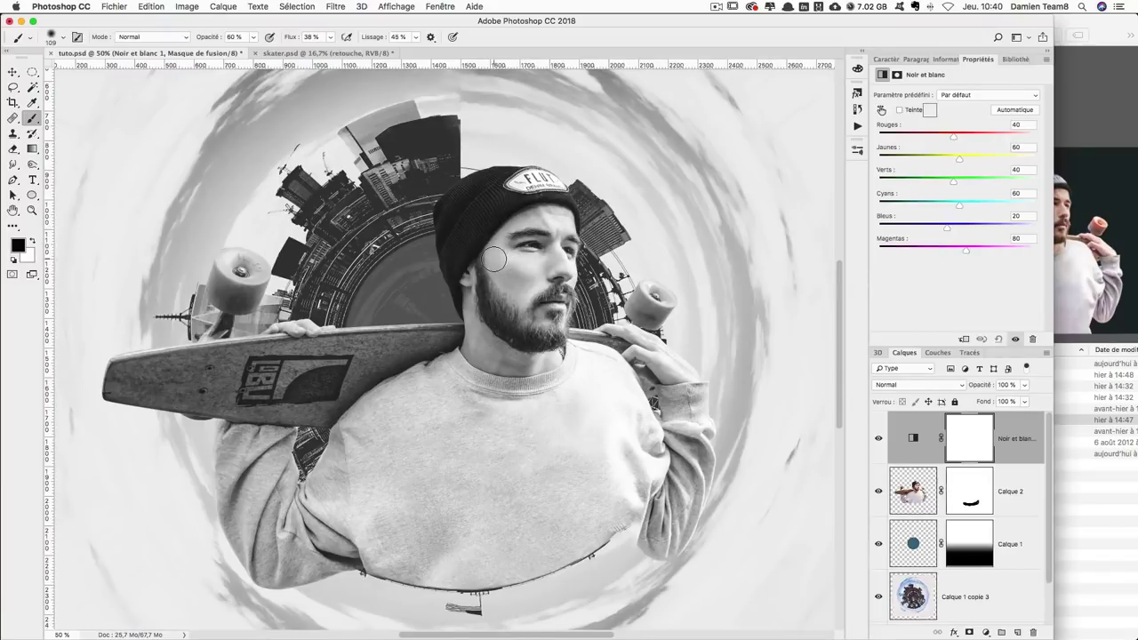
left_click(957, 449)
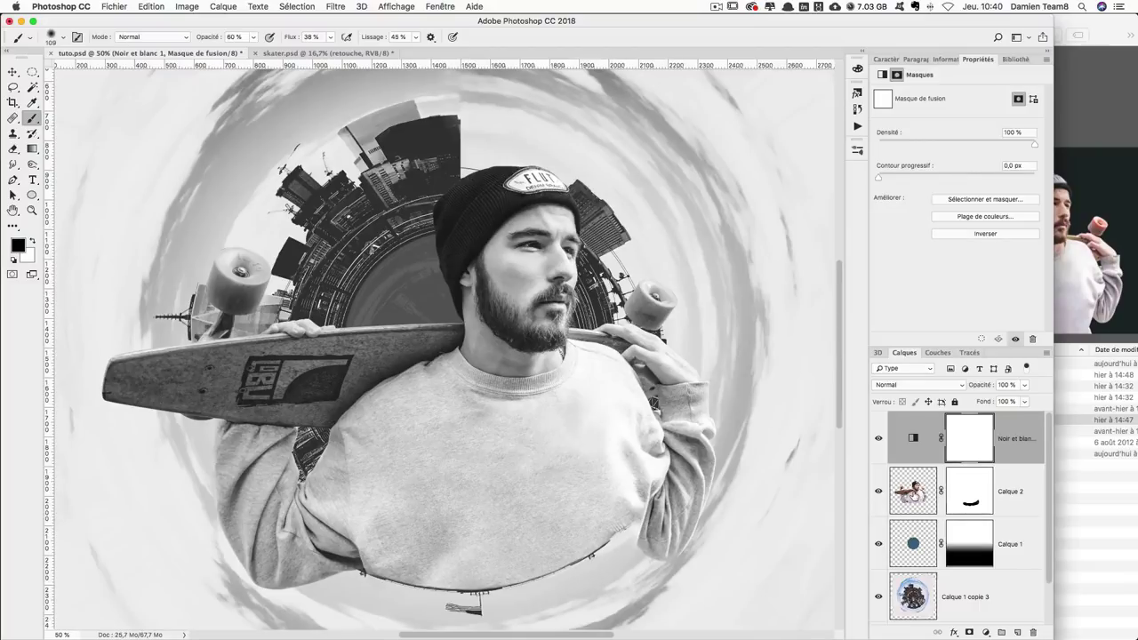
Load the skater's outline, fill it black on the Noir et blanc mask, then deselect.
left_click(912, 494, "ctrl")
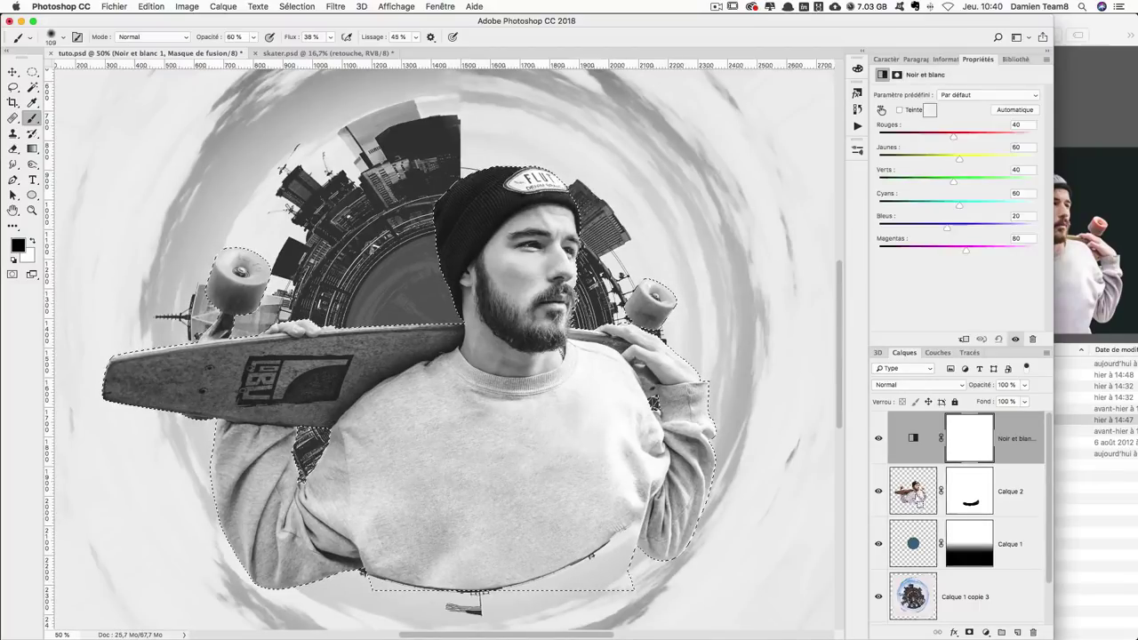
left_click(974, 442)
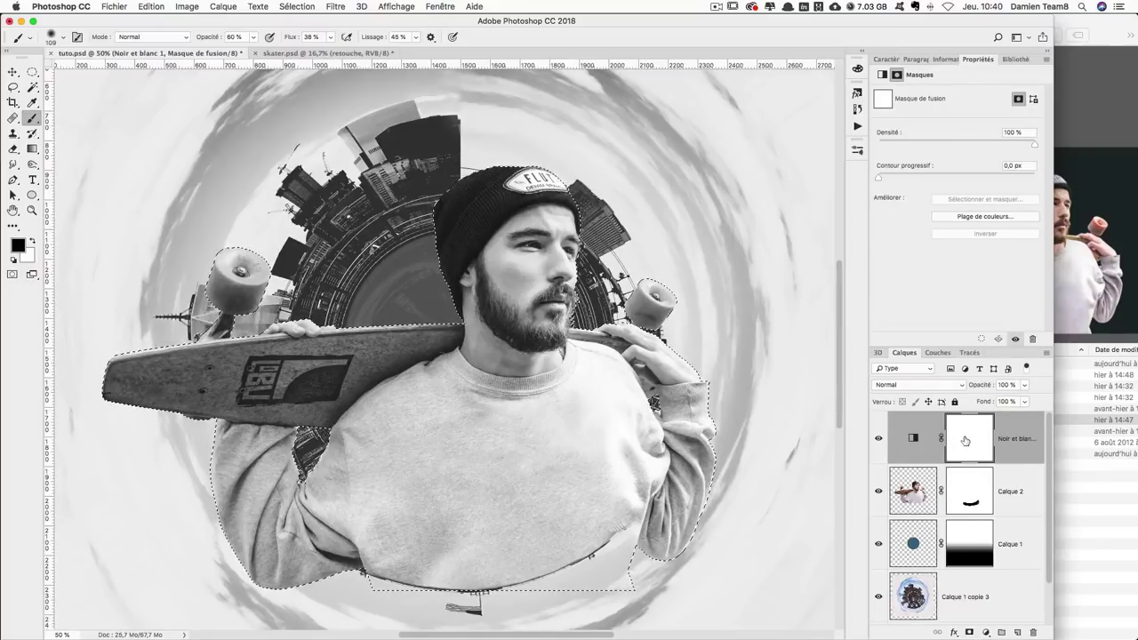
key("shift+BackSpace")
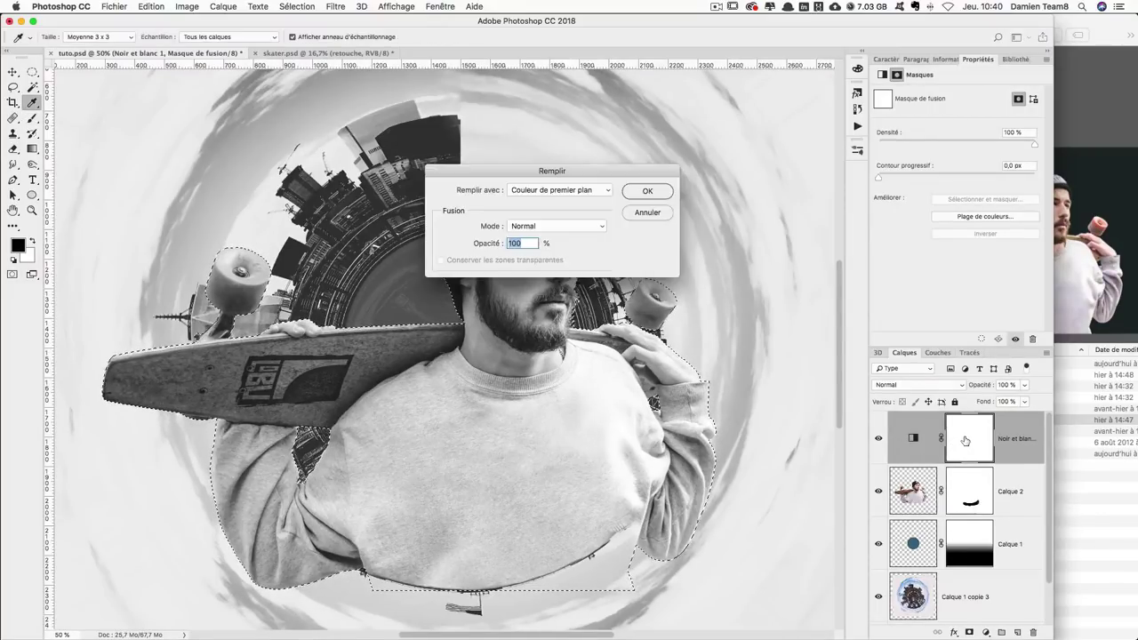
key("Return")
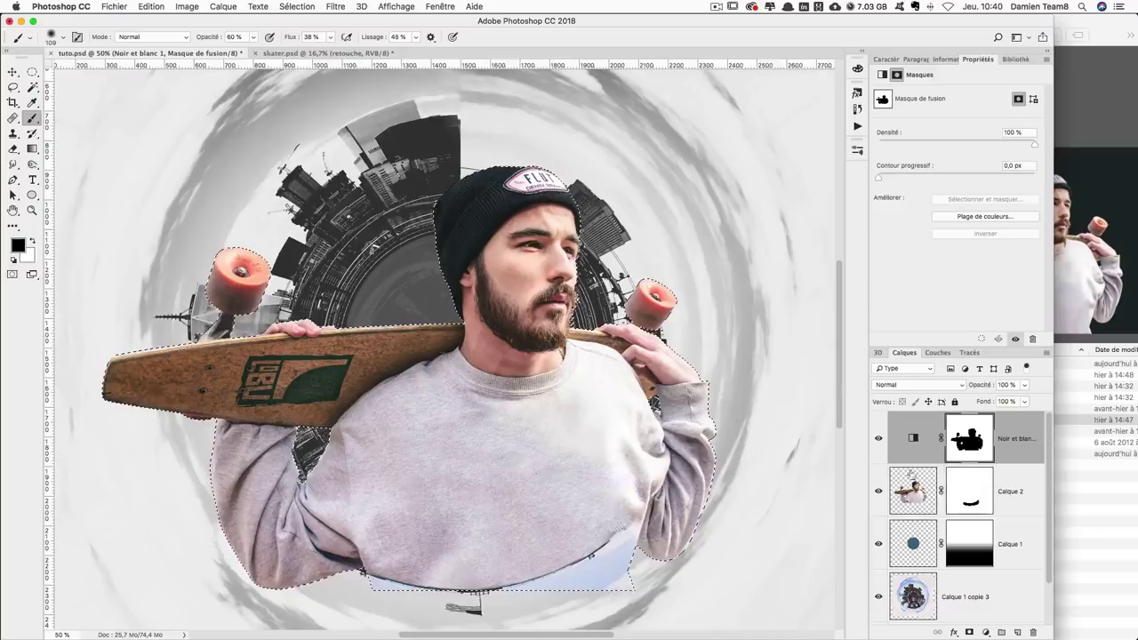
key("ctrl+d")
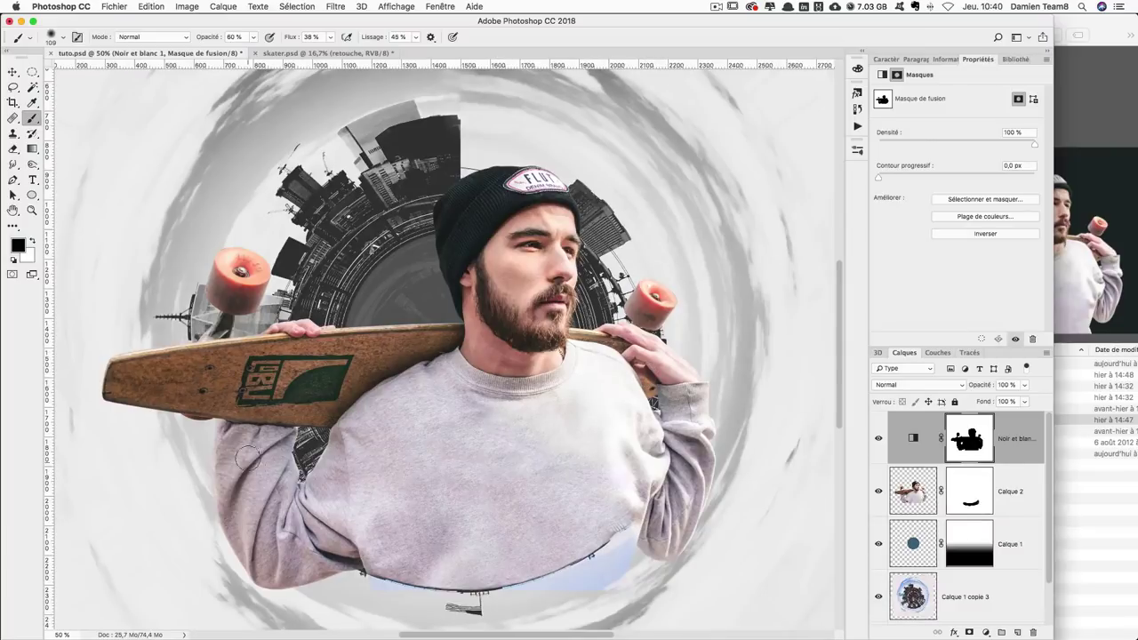
With a 352 px brush at 0% smoothing, paint white over the sweatshirt on the mask.
left_click_drag(457, 471, 533, 471)
left_click(415, 37)
left_click_drag(415, 51, 382, 52)
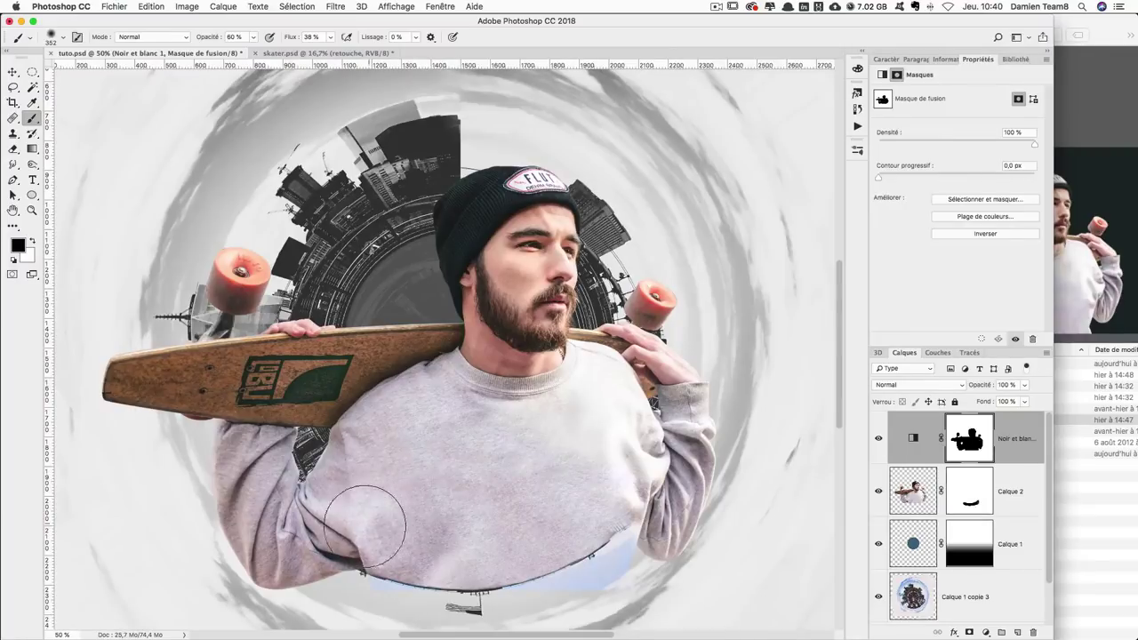
left_click(32, 241)
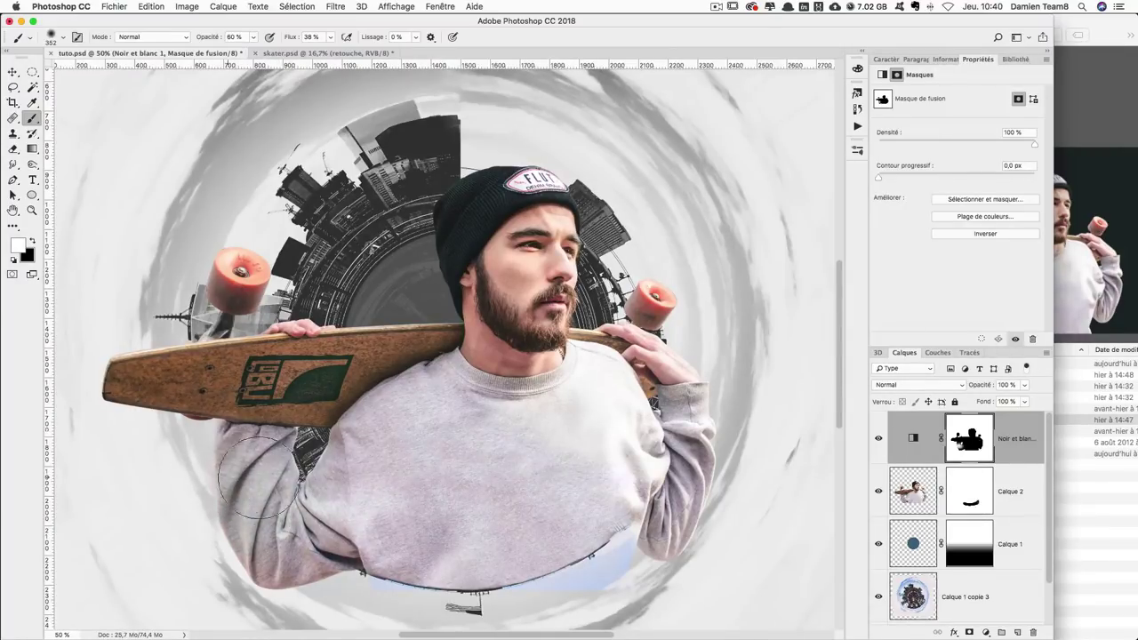
mouse_move(415, 536)
left_mouse_down()
mouse_move(326, 554)
mouse_move(343, 488)
mouse_move(402, 442)
mouse_move(406, 470)
mouse_move(414, 427)
mouse_move(444, 465)
mouse_move(537, 488)
mouse_move(469, 439)
mouse_move(602, 534)
mouse_move(635, 533)
mouse_move(637, 481)
mouse_move(604, 434)
mouse_move(685, 406)
mouse_move(704, 430)
mouse_move(680, 430)
mouse_move(665, 535)
mouse_move(560, 418)
mouse_move(523, 396)
mouse_move(573, 381)
mouse_move(313, 565)
mouse_move(252, 455)
mouse_move(286, 566)
mouse_move(376, 546)
mouse_move(477, 564)
mouse_move(605, 528)
mouse_move(685, 530)
mouse_move(643, 500)
mouse_move(564, 584)
mouse_move(648, 564)
mouse_move(569, 599)
mouse_move(541, 586)
mouse_move(419, 592)
mouse_move(622, 549)
left_mouse_up()
Toggle the Noir et blanc layer to compare, undo the last change and swap brush colours.
left_click(879, 439)
left_click(879, 438)
left_click(878, 438)
left_click(878, 438)
left_click(878, 438)
left_click(878, 438)
left_click(878, 438)
left_click(879, 438)
left_click(878, 438)
left_click(879, 439)
left_click(878, 438)
double_click(878, 438)
double_click(878, 438)
double_click(879, 438)
left_click(878, 438)
left_click(878, 438)
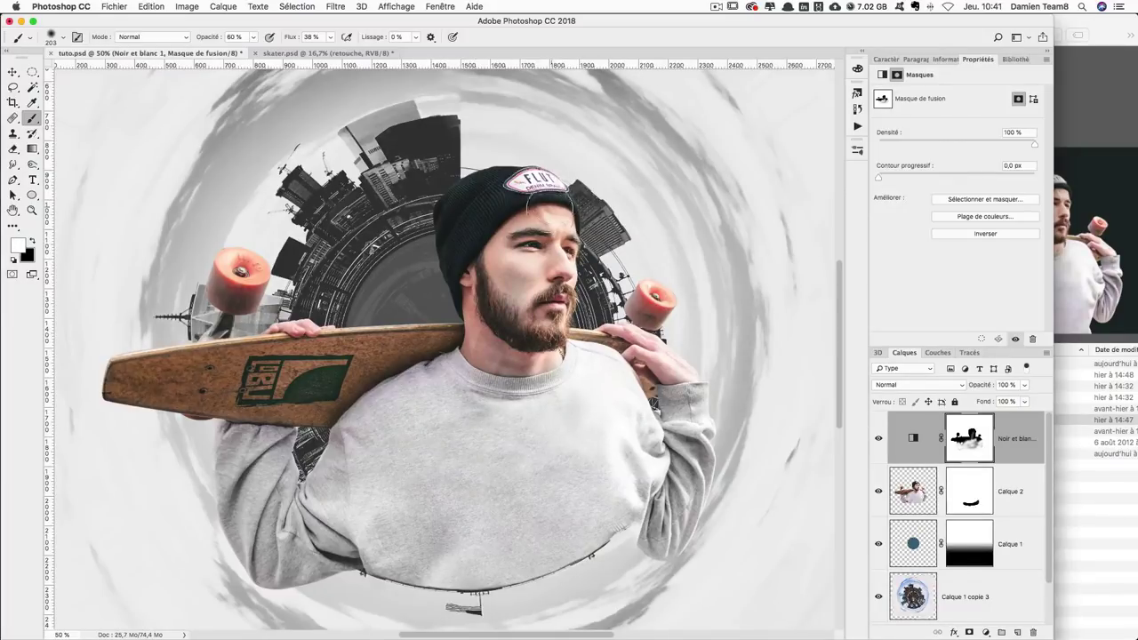
key("super+z")
key("x")
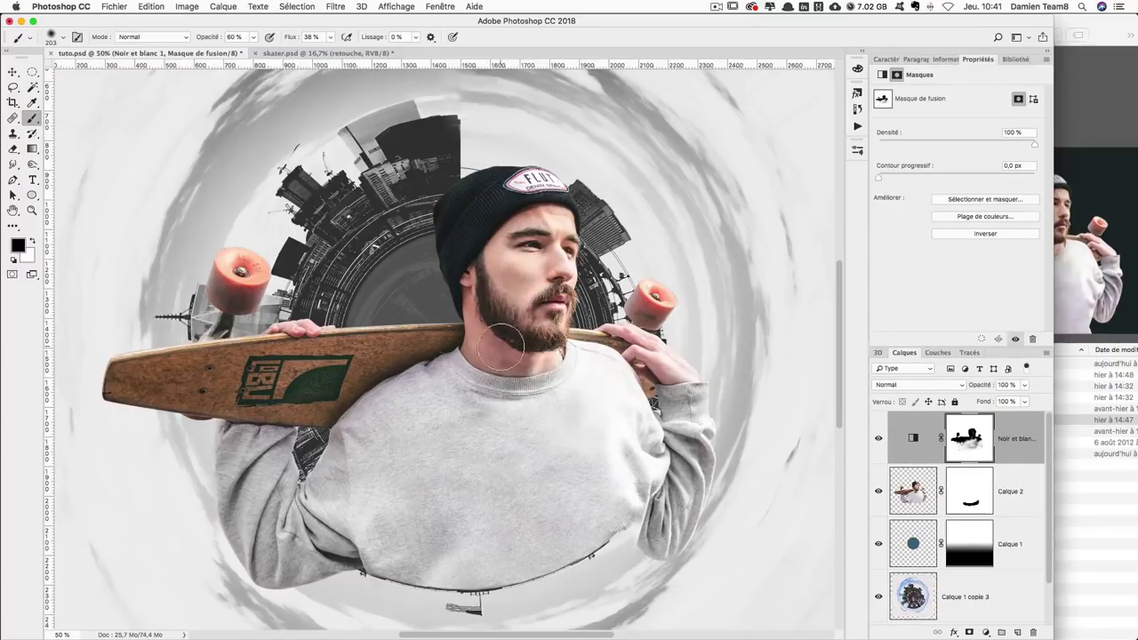
key("x")
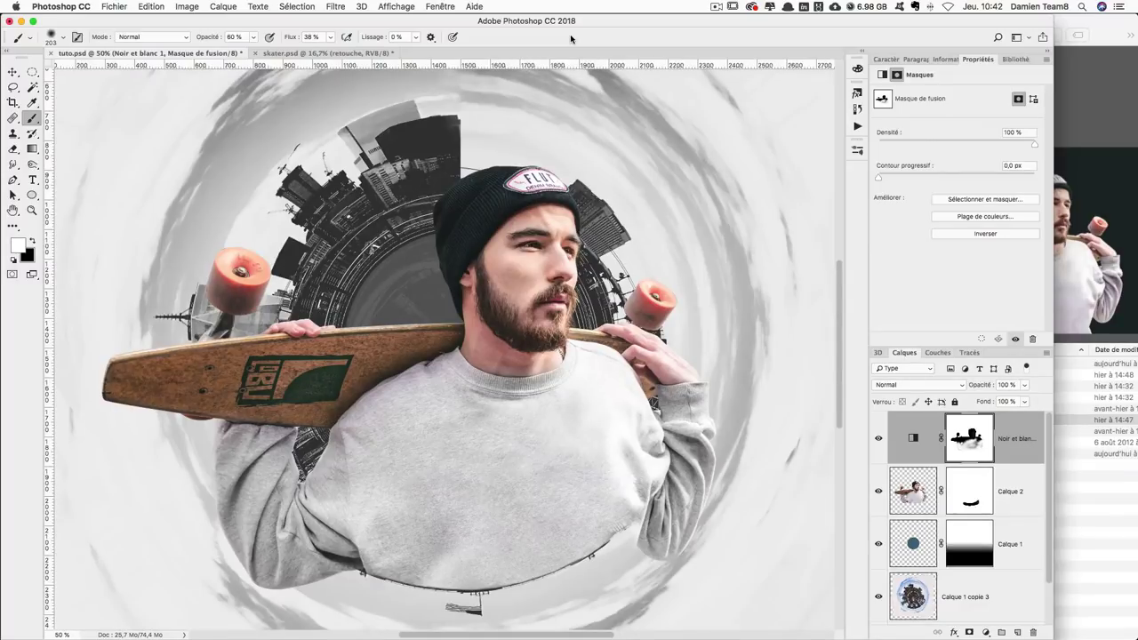
Stamp all visible layers into a new merged layer named copie.
key("ctrl+alt+shift+e")
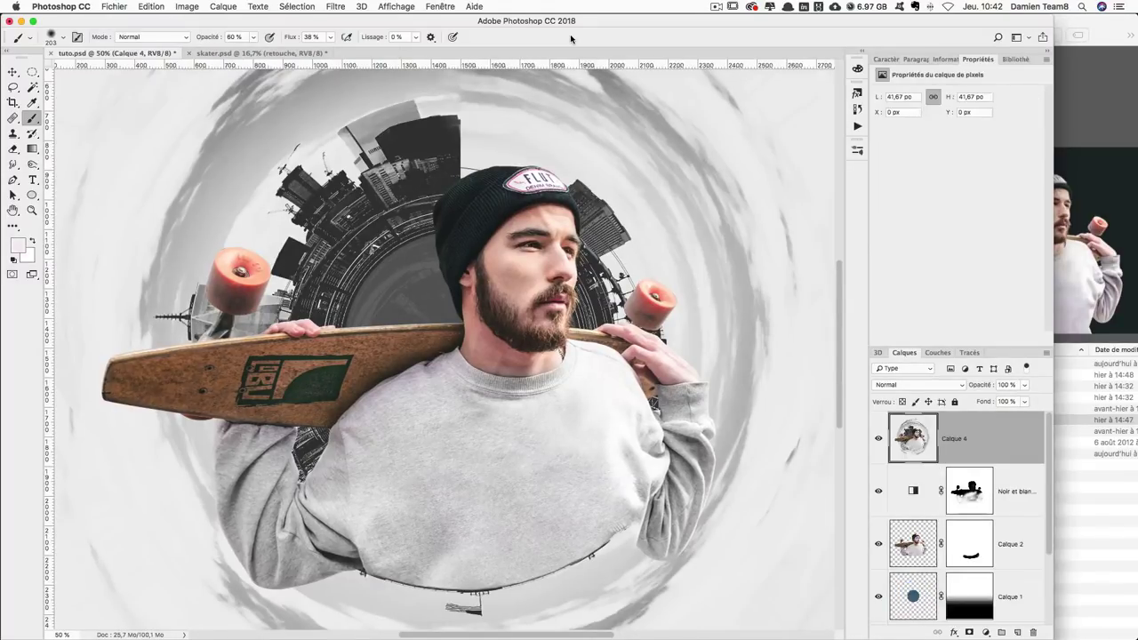
double_click(955, 438)
type("coo")
key("Return")
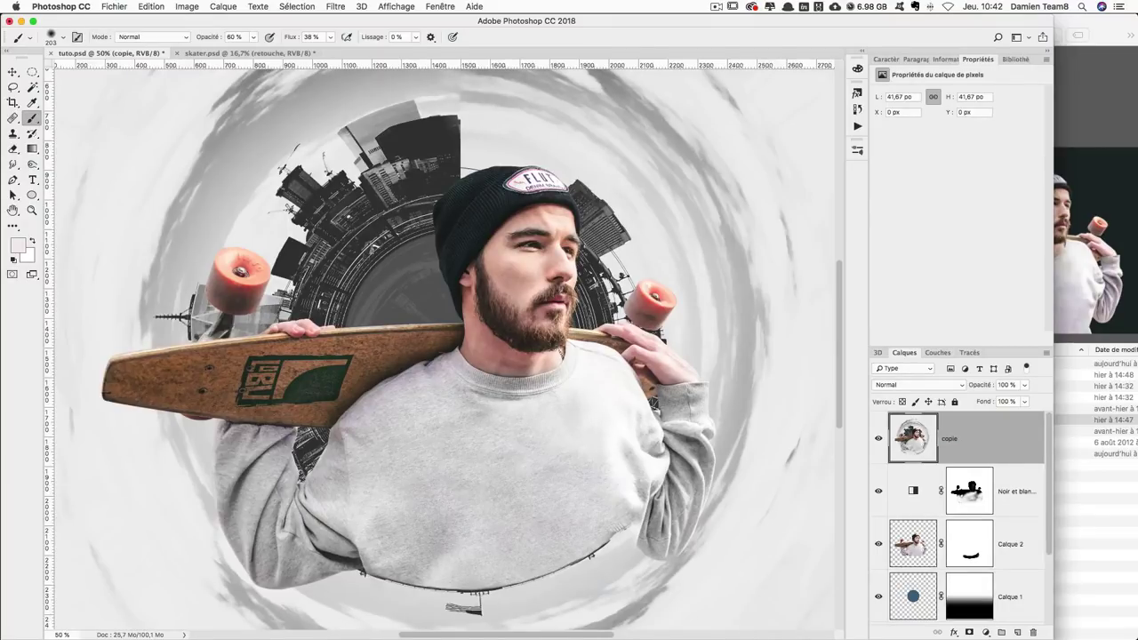
Apply the Nashville.acv curves preset to copie and set its opacity to 75 %.
key("ctrl+m")
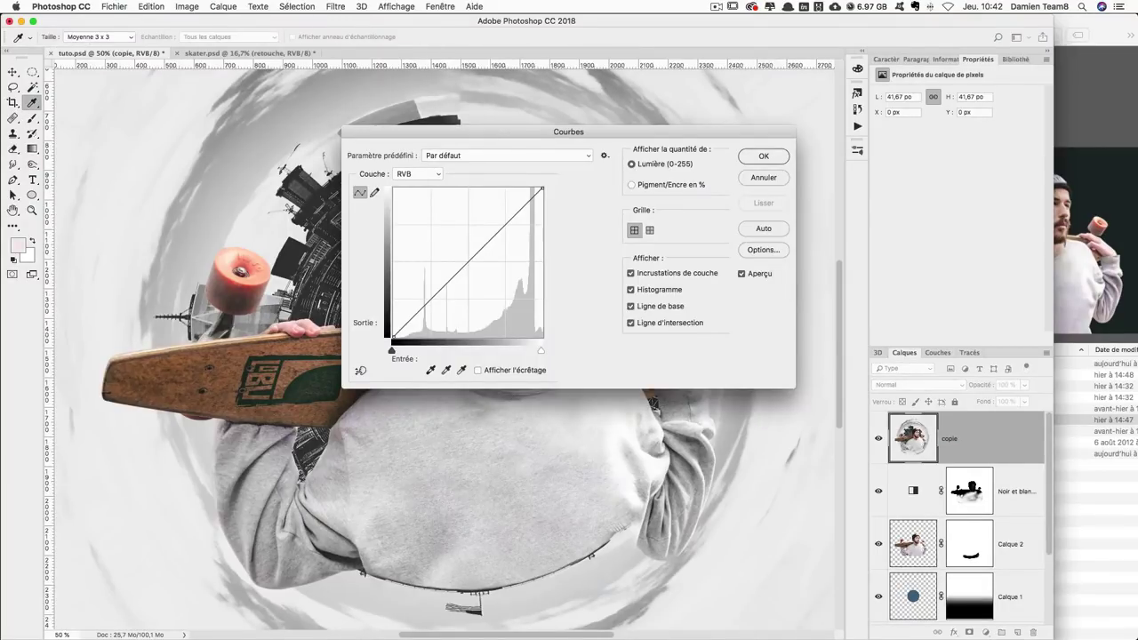
left_click(605, 155)
left_click(636, 172)
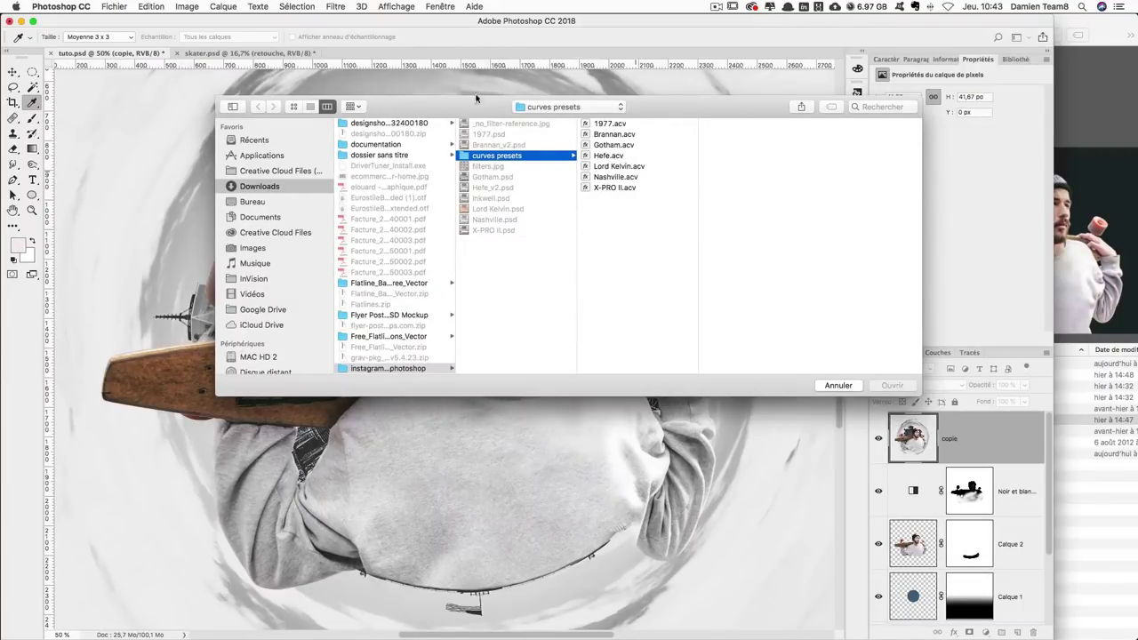
left_click(614, 177)
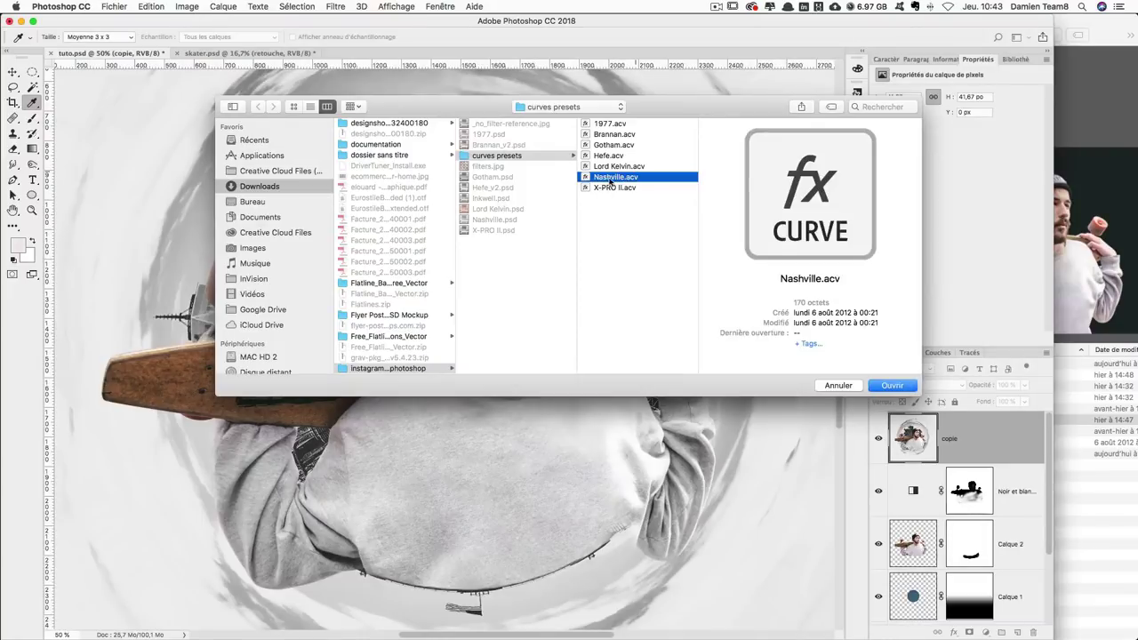
left_click(874, 381)
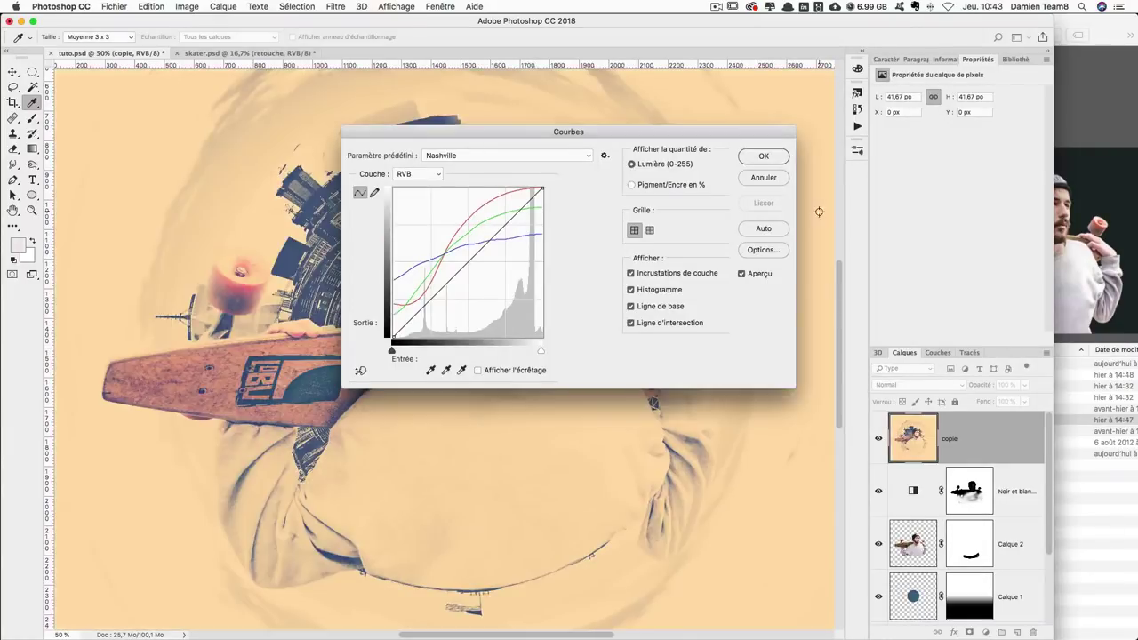
left_click(762, 157)
left_click(1010, 386)
type("75")
key("Return")
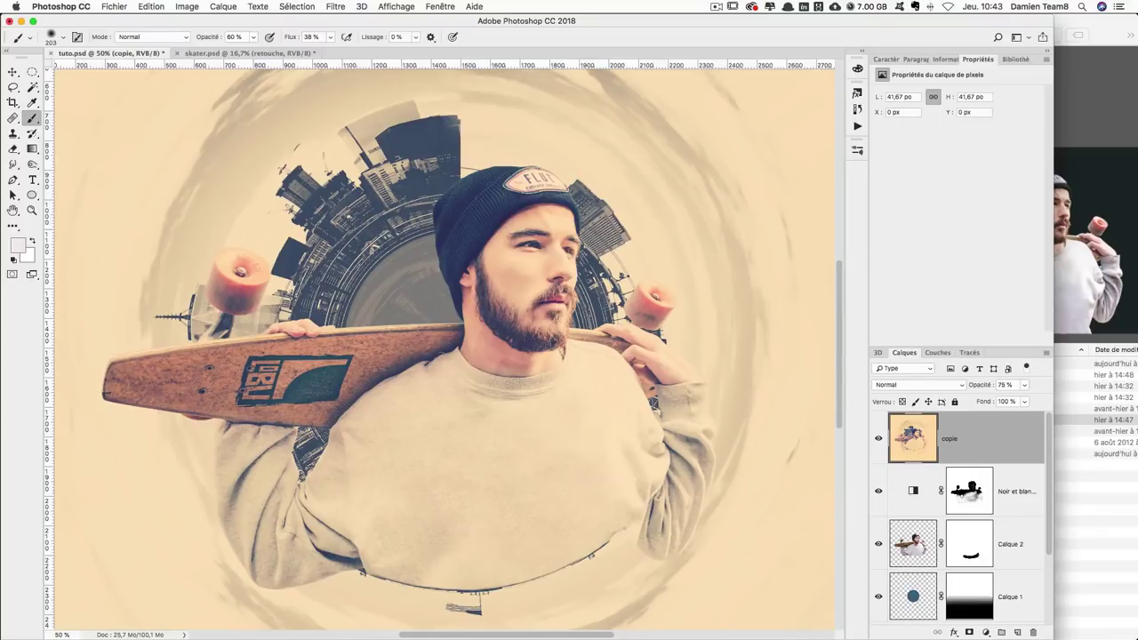
key("super+m")
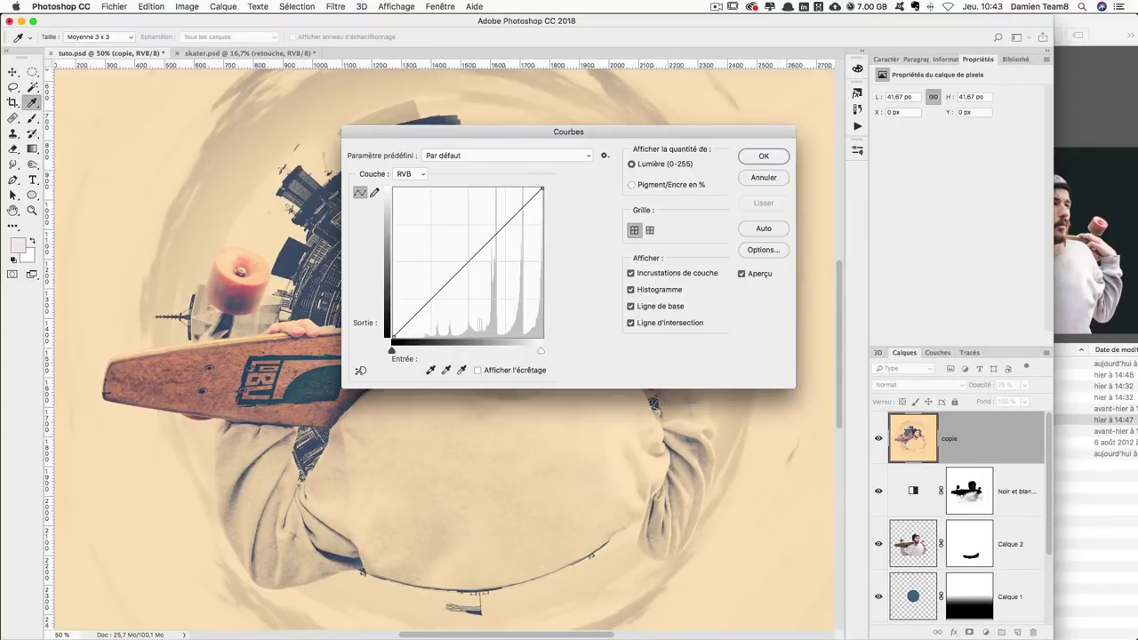
left_click(555, 163)
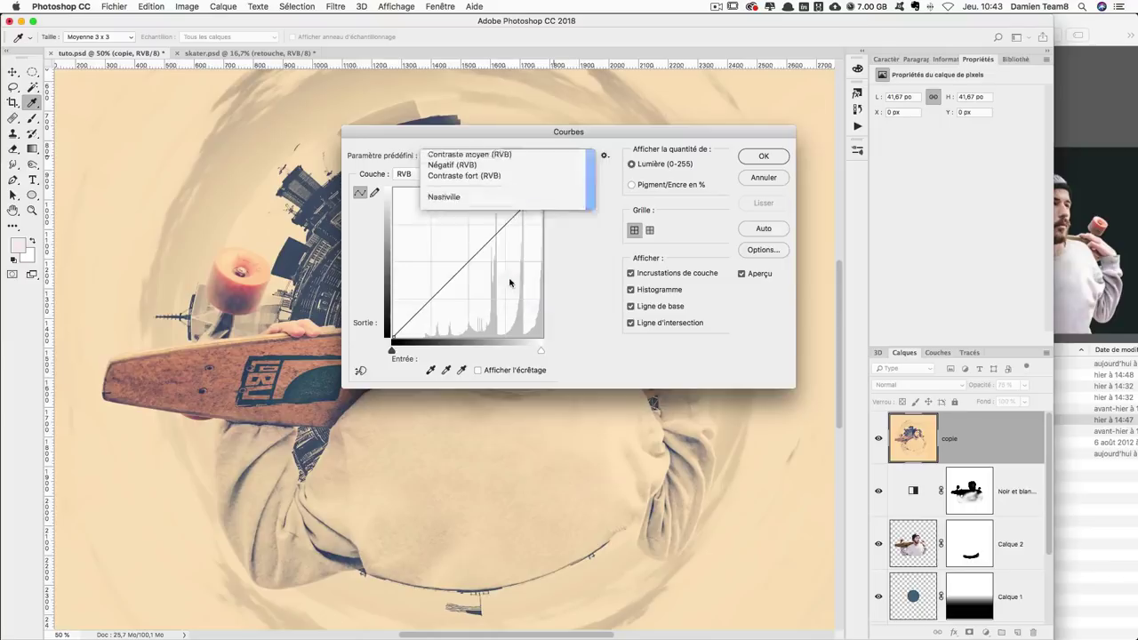
left_click(457, 195)
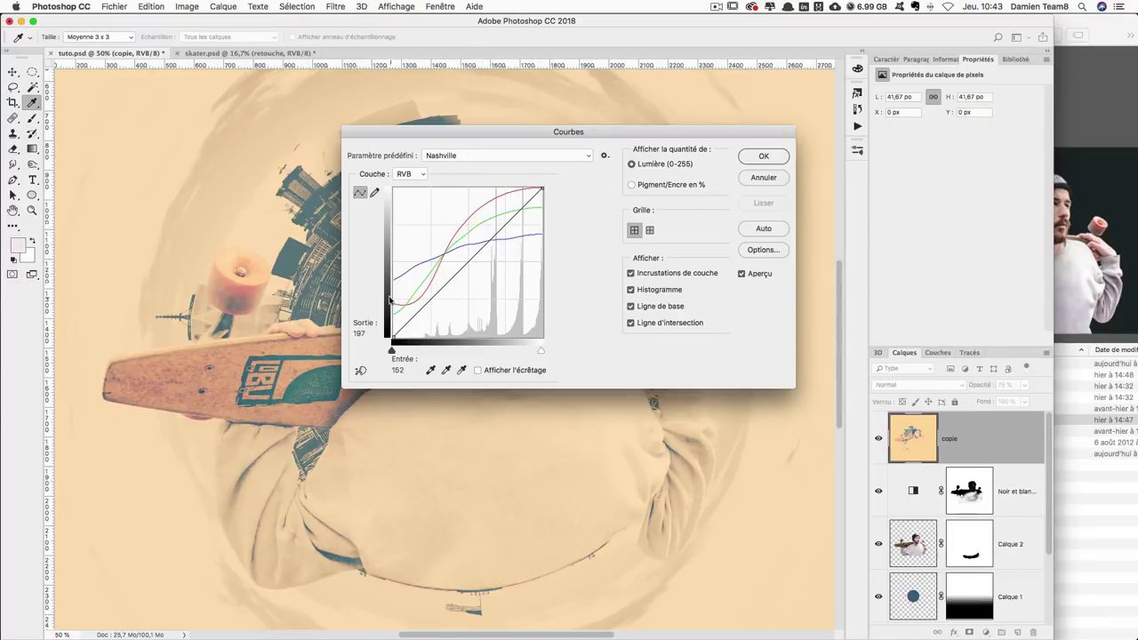
left_click(764, 177)
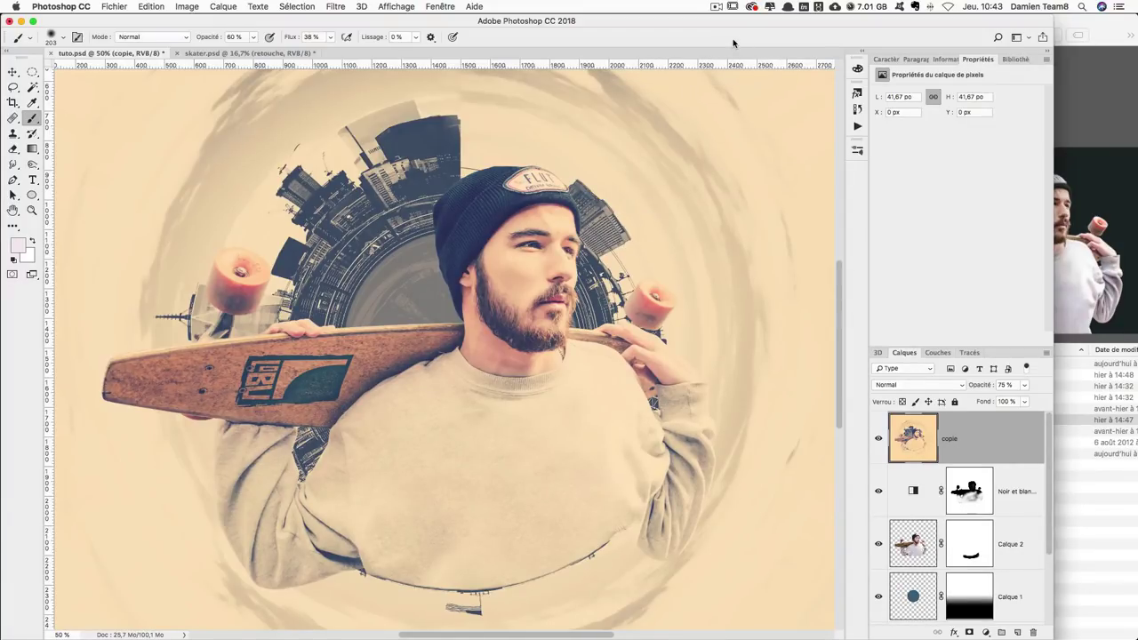
Stamp a new merged top layer named copie2 and choose Filtre Camera Raw.
key("super+alt+shift+e")
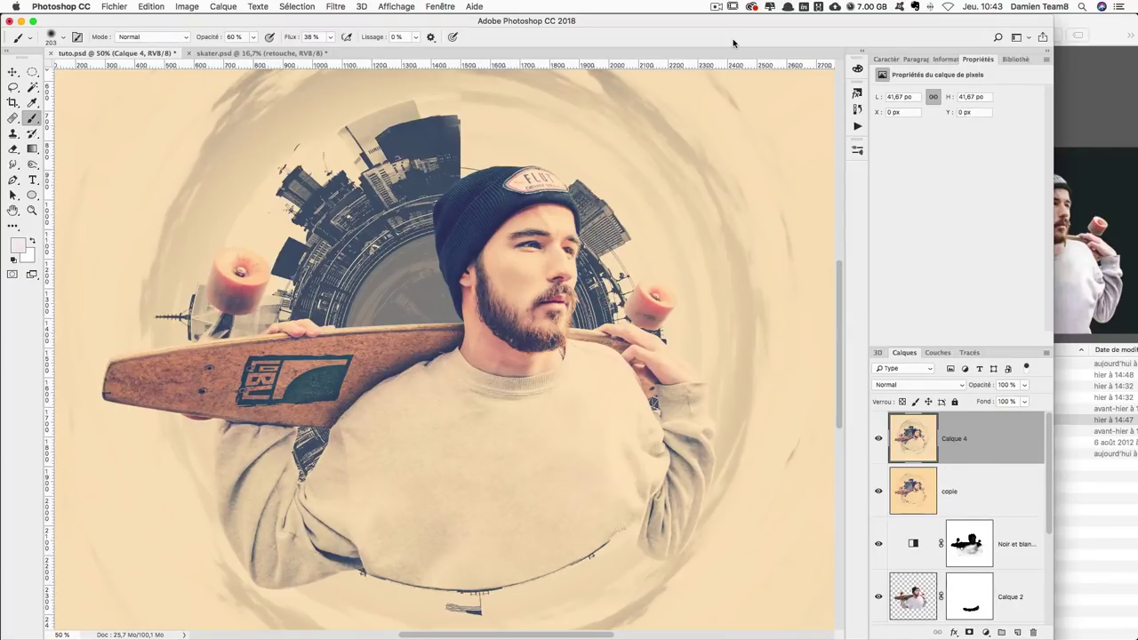
double_click(953, 438)
type("d")
type("2")
key("Return")
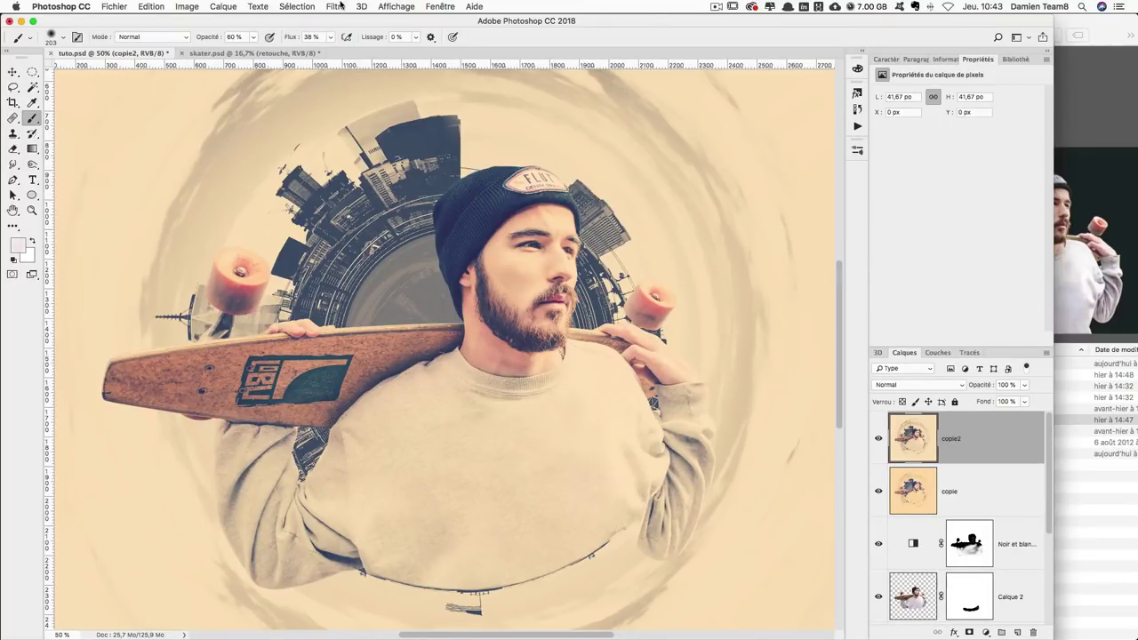
left_click(338, 6)
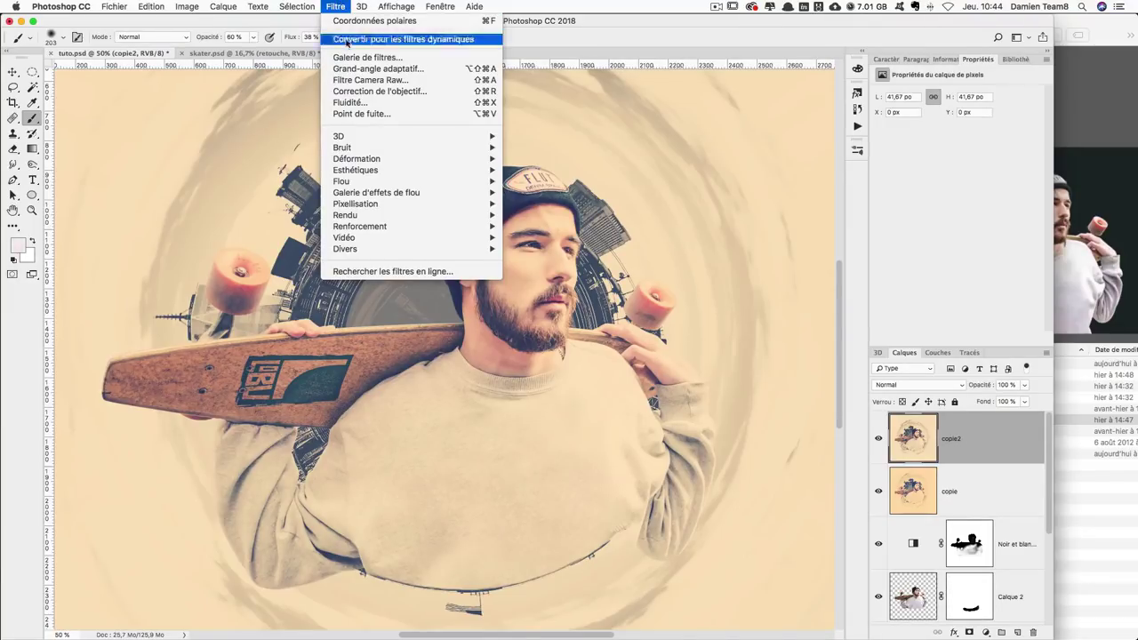
left_click(366, 80)
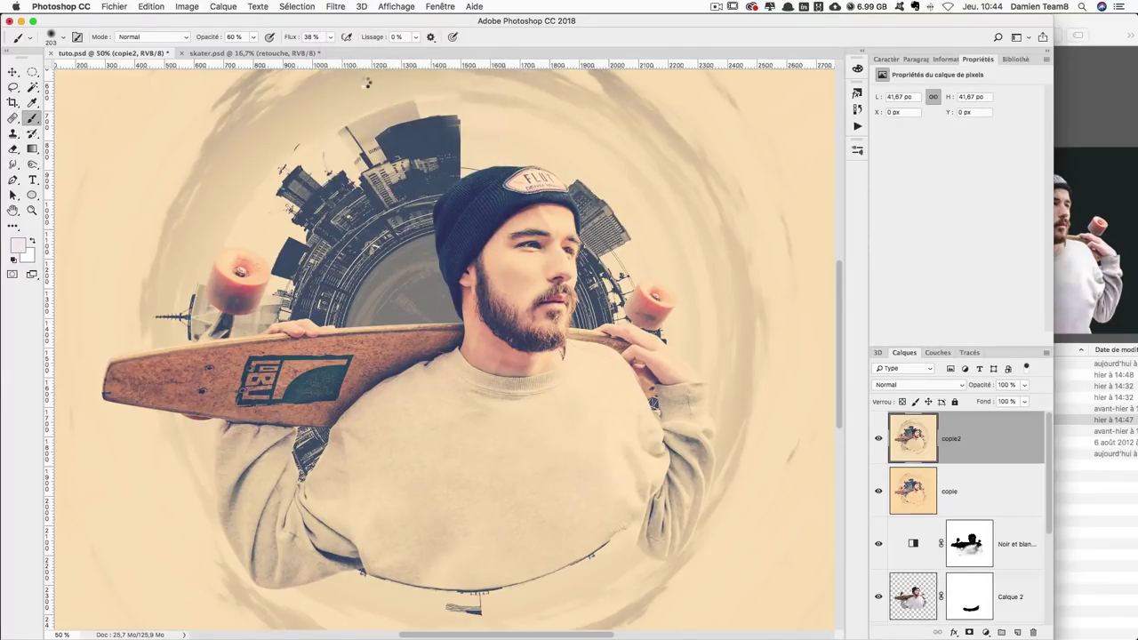
In Camera Raw, set Température to -16 and Teinte to +12.
key("super+shift+a")
left_click_drag(1047, 197, 1029, 203)
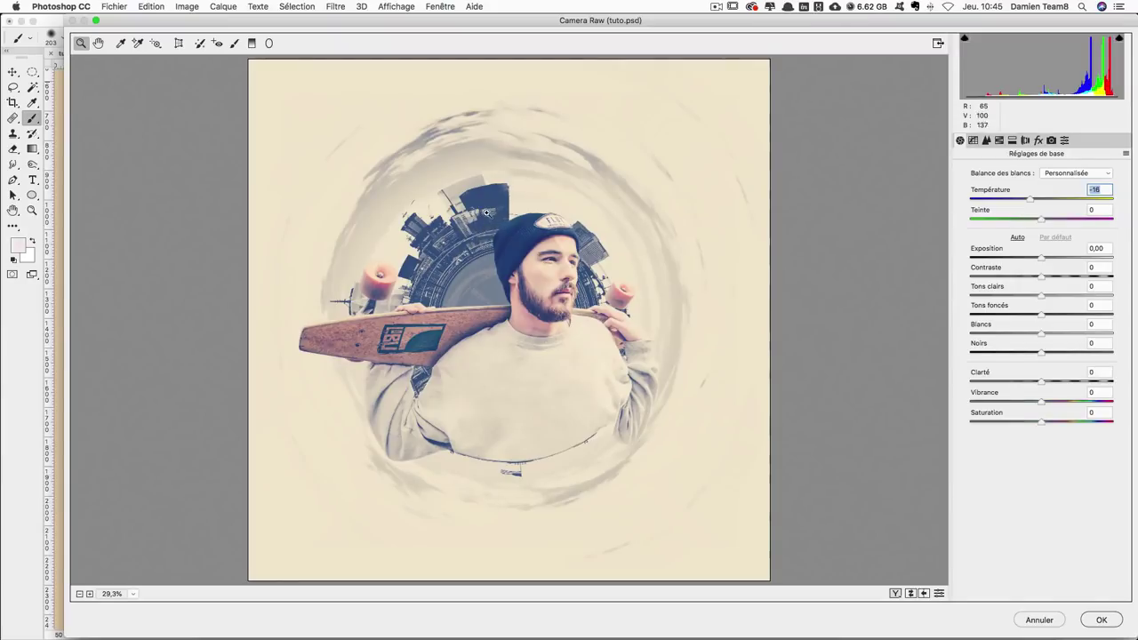
left_click_drag(1042, 220, 1054, 221)
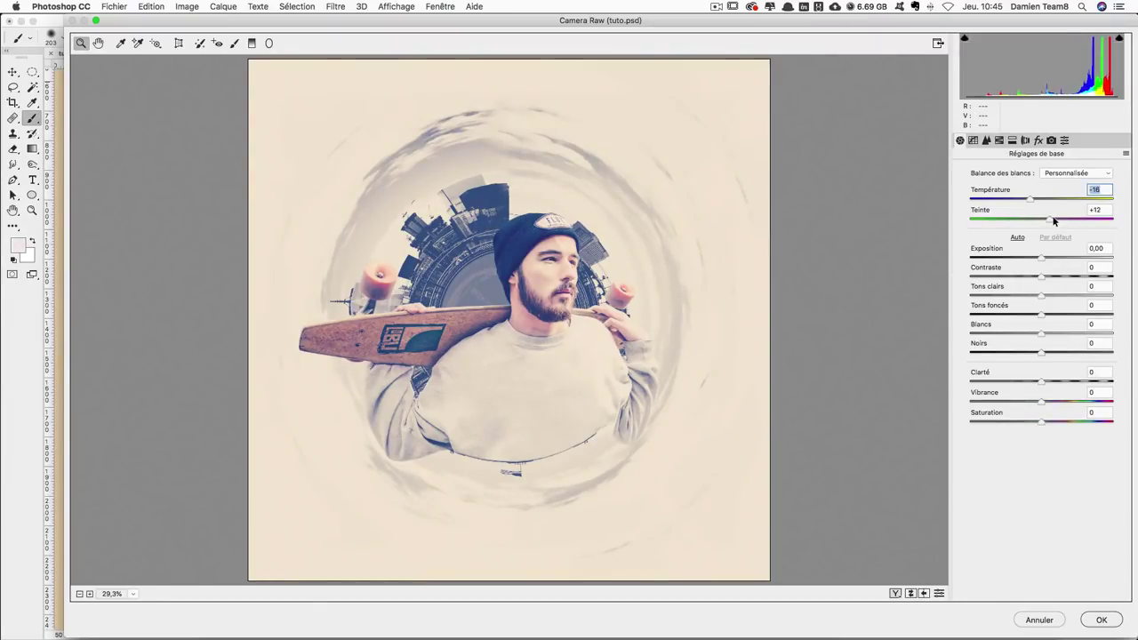
left_click_drag(1054, 220, 1041, 220)
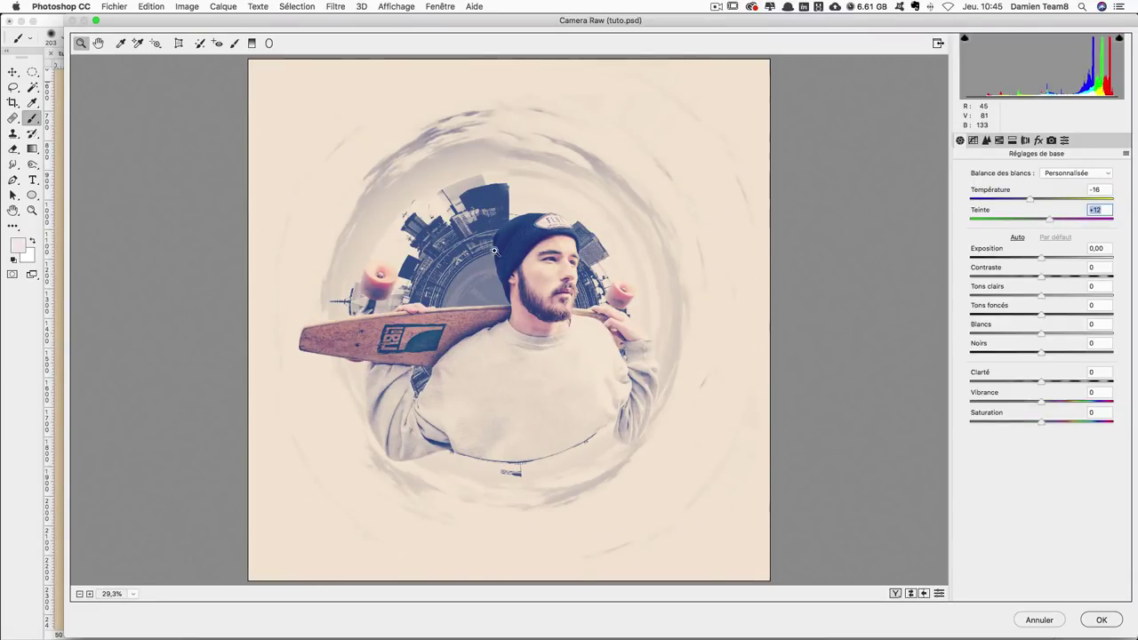
Keep exposure at 0, raise contrast to +14, highlights -27, blacks +8.
left_click_drag(1042, 258, 1044, 258)
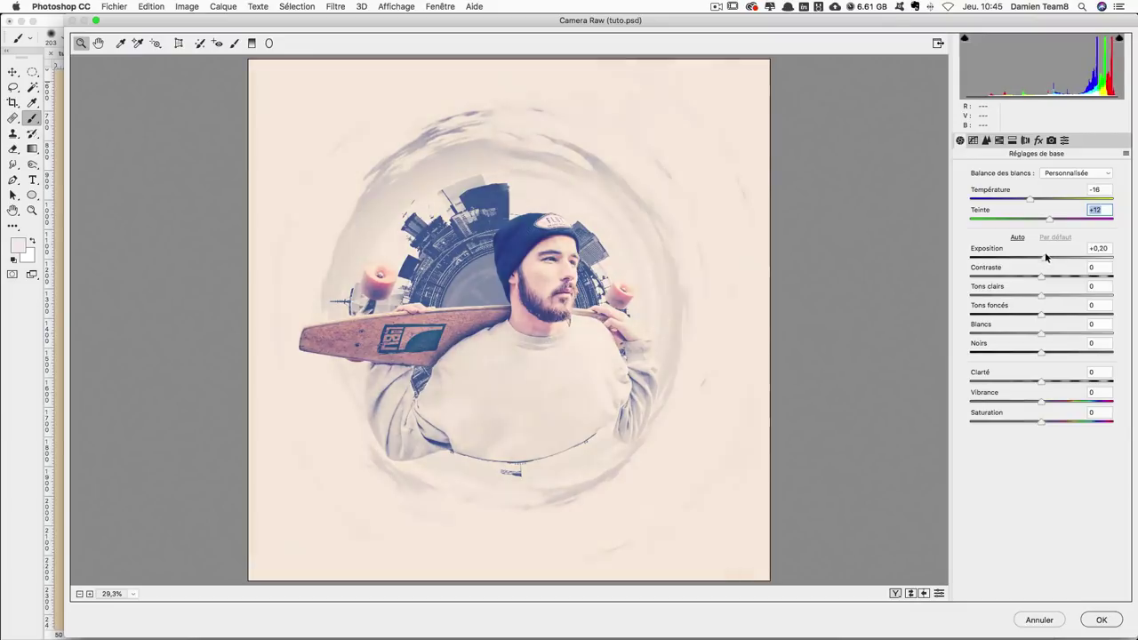
double_click(1042, 258)
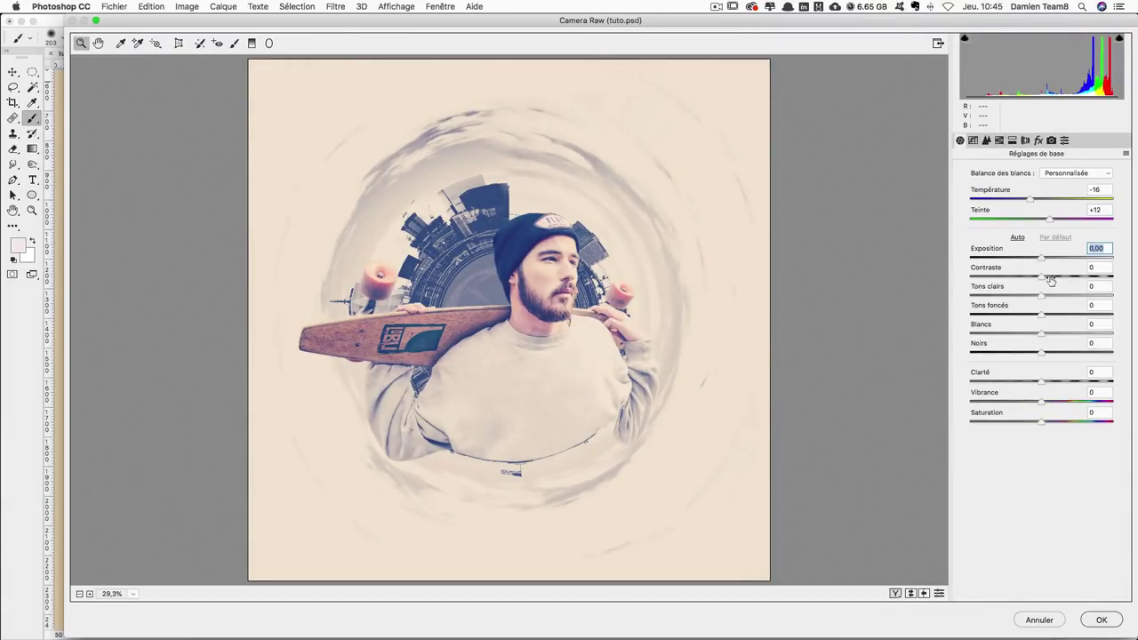
left_click_drag(1043, 277, 1030, 295)
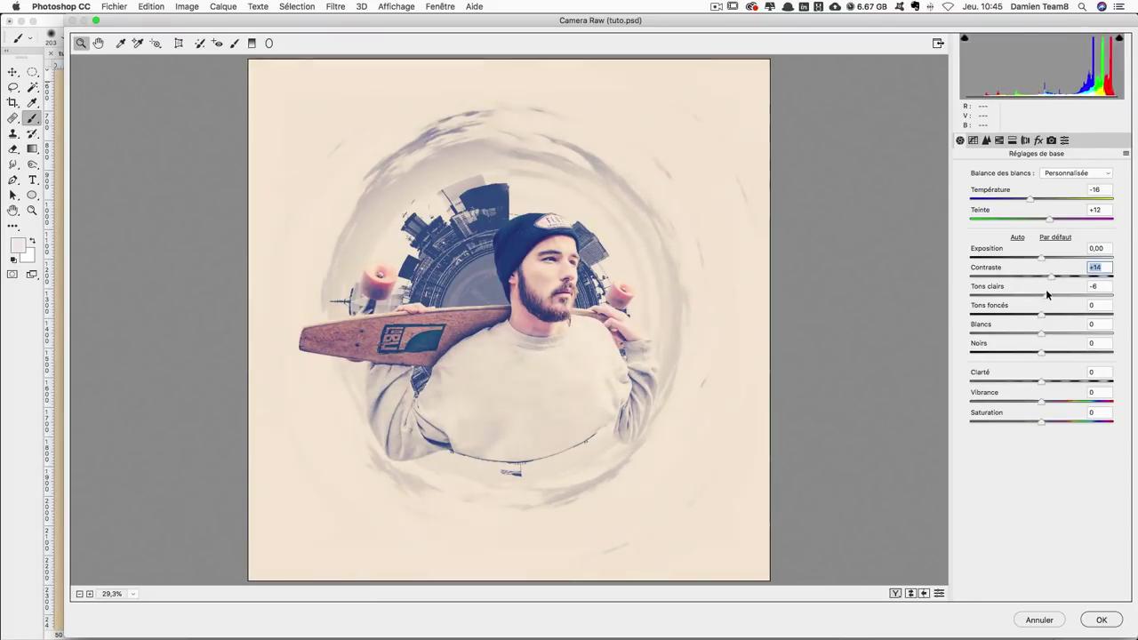
mouse_move(1030, 295)
left_mouse_down()
mouse_move(1029, 312)
mouse_move(1062, 330)
mouse_move(1038, 348)
left_mouse_up()
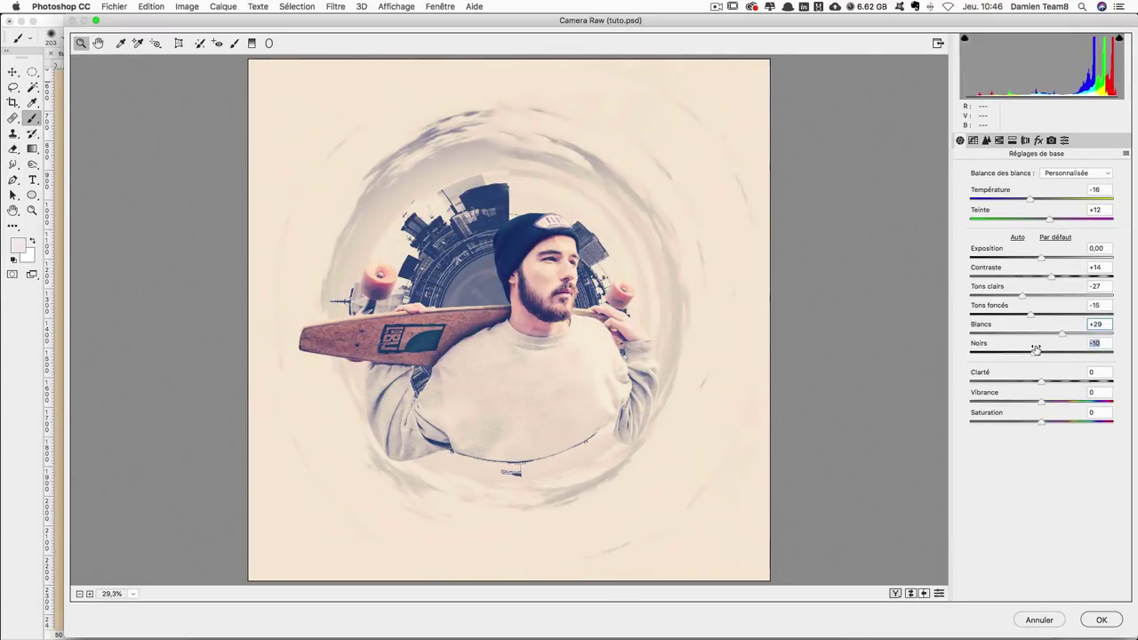
left_click_drag(1037, 348, 1058, 379)
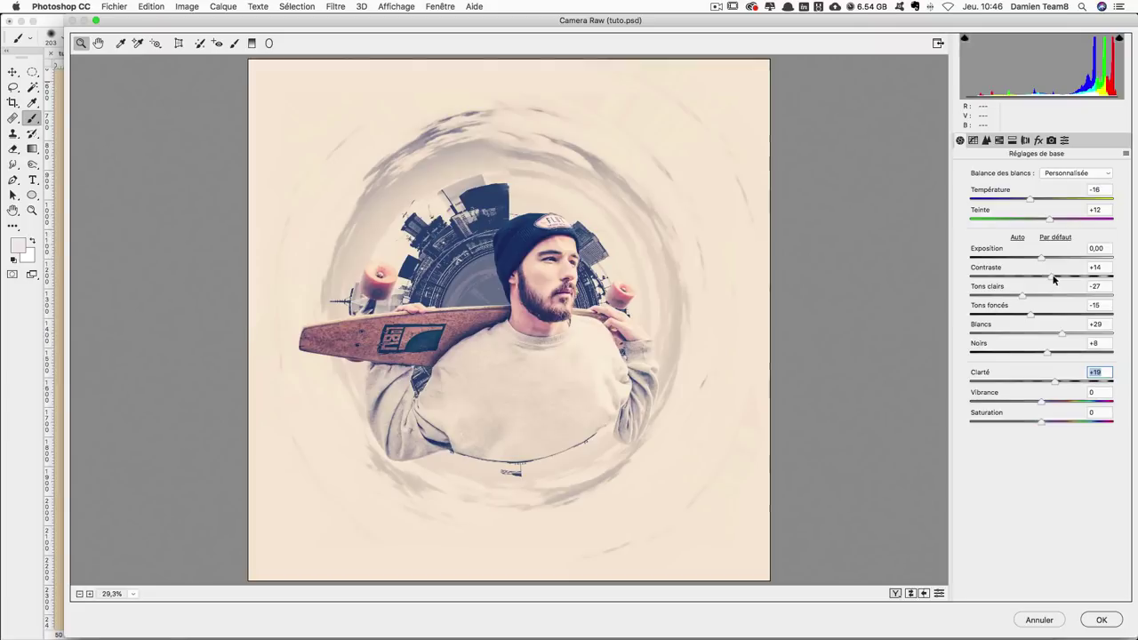
Set Camera Raw Contrast -3, Vibrance +8, Saturation +15, apply, and compare before/after.
left_click_drag(1053, 278, 1039, 280)
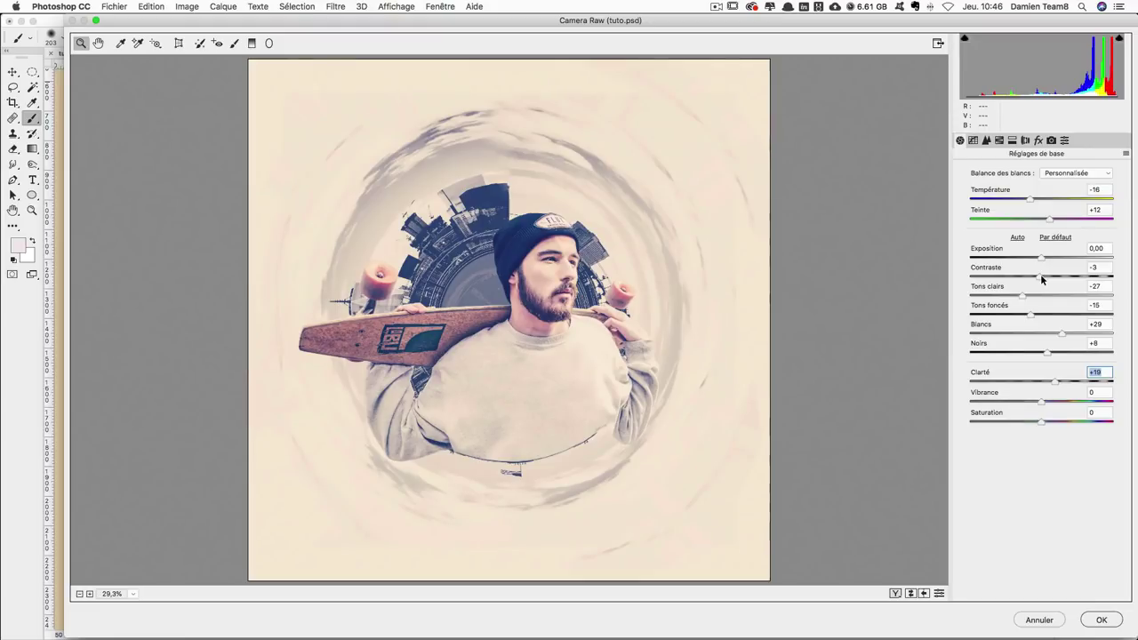
left_click(1042, 279)
left_click_drag(1042, 402, 1055, 403)
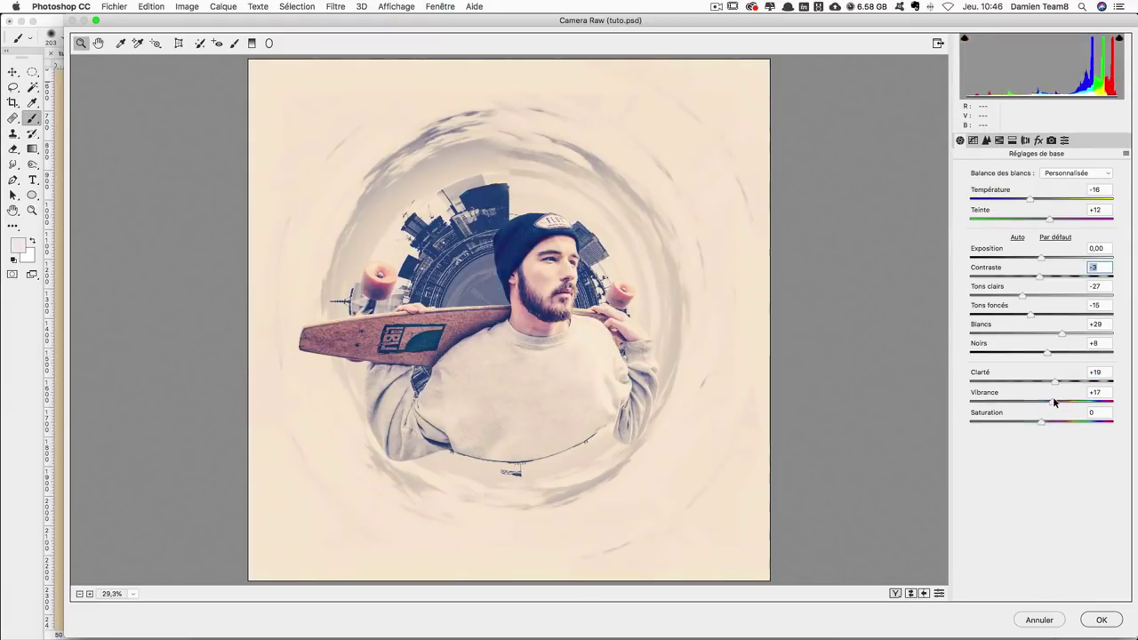
left_click(1054, 403)
mouse_move(1042, 421)
left_mouse_down()
mouse_move(1052, 421)
mouse_move(1049, 401)
left_mouse_up()
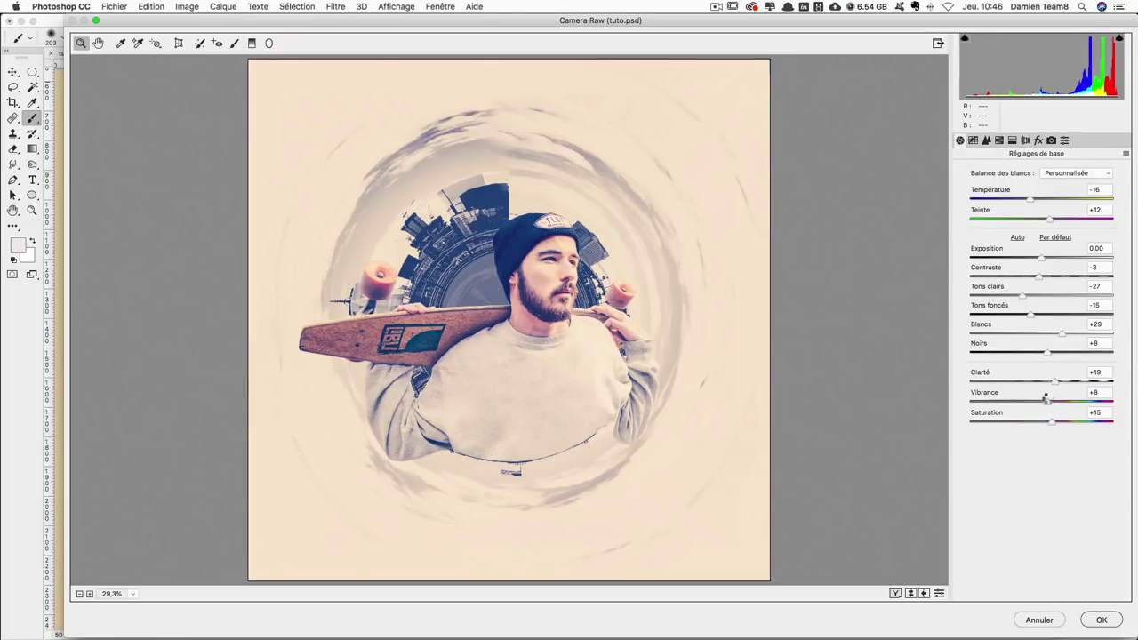
key("Return")
key("ctrl+z")
key("ctrl+z")
key("ctrl+z")
key("ctrl+z")
key("ctrl+z")
key("ctrl+z")
key("ctrl+z")
key("ctrl+z")
key("ctrl+z")
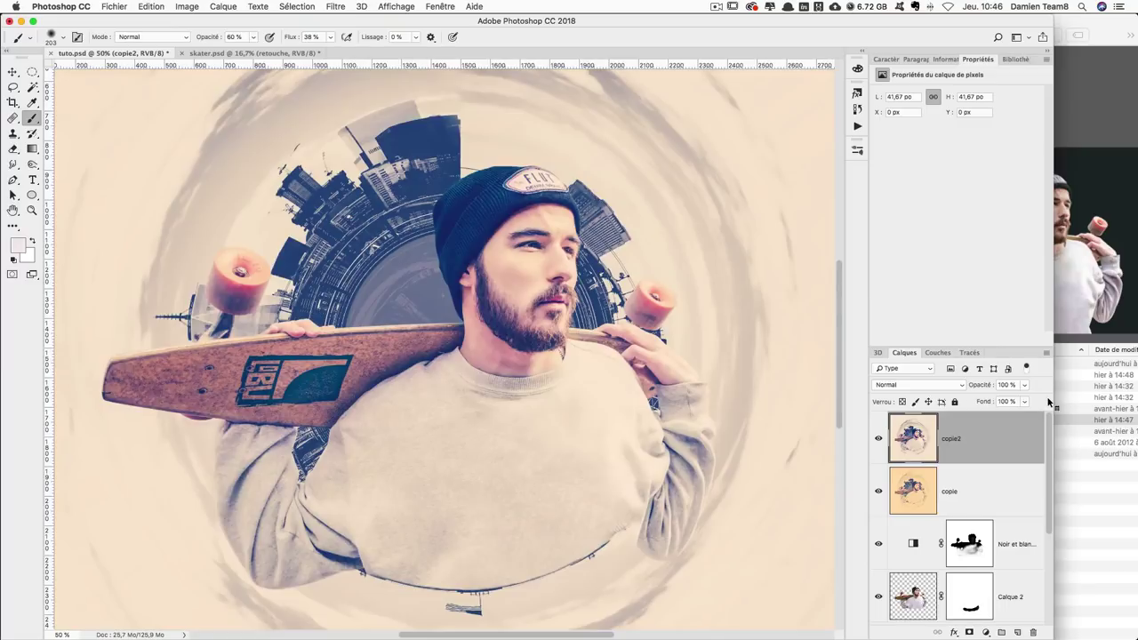
Locate and preview the lets-talk-png logo file in the images folder.
left_click(1129, 546)
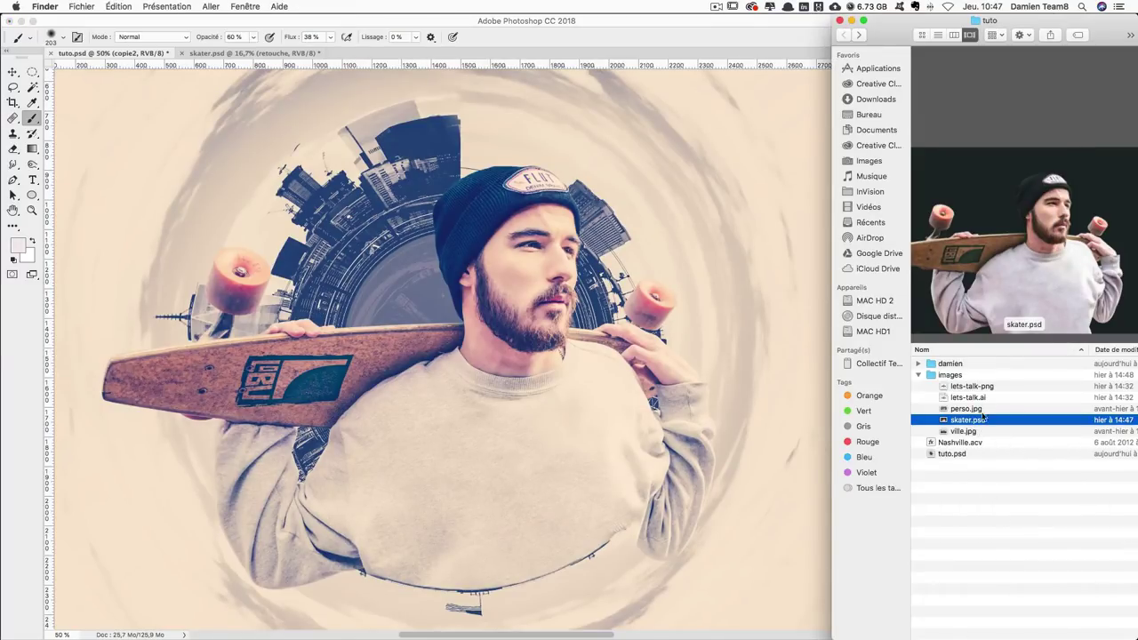
left_click(963, 432)
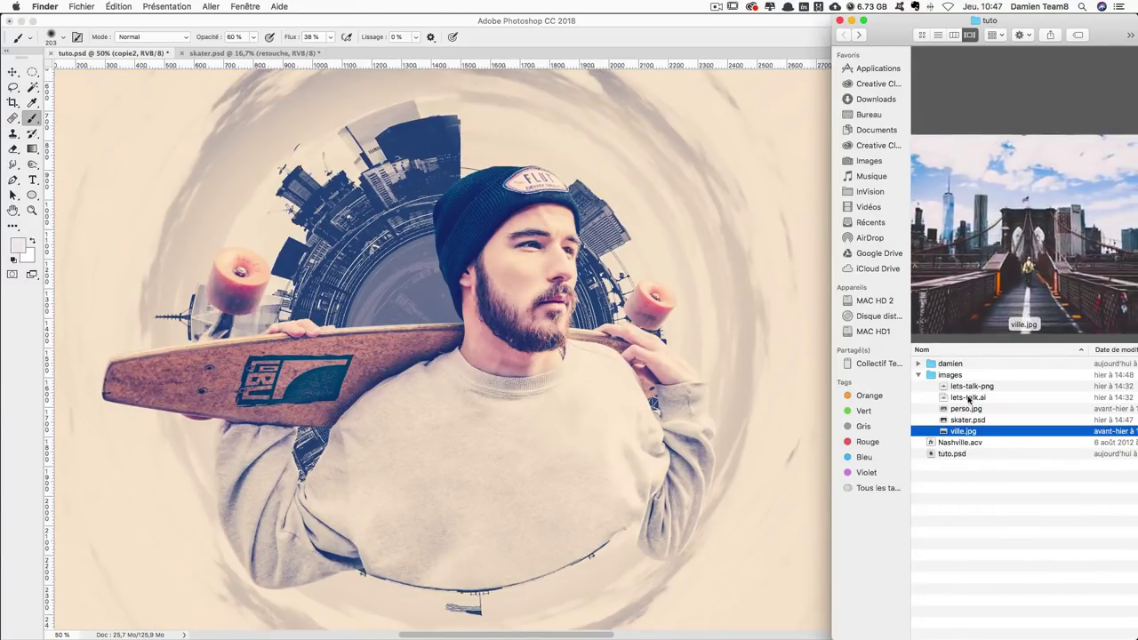
left_click(969, 387)
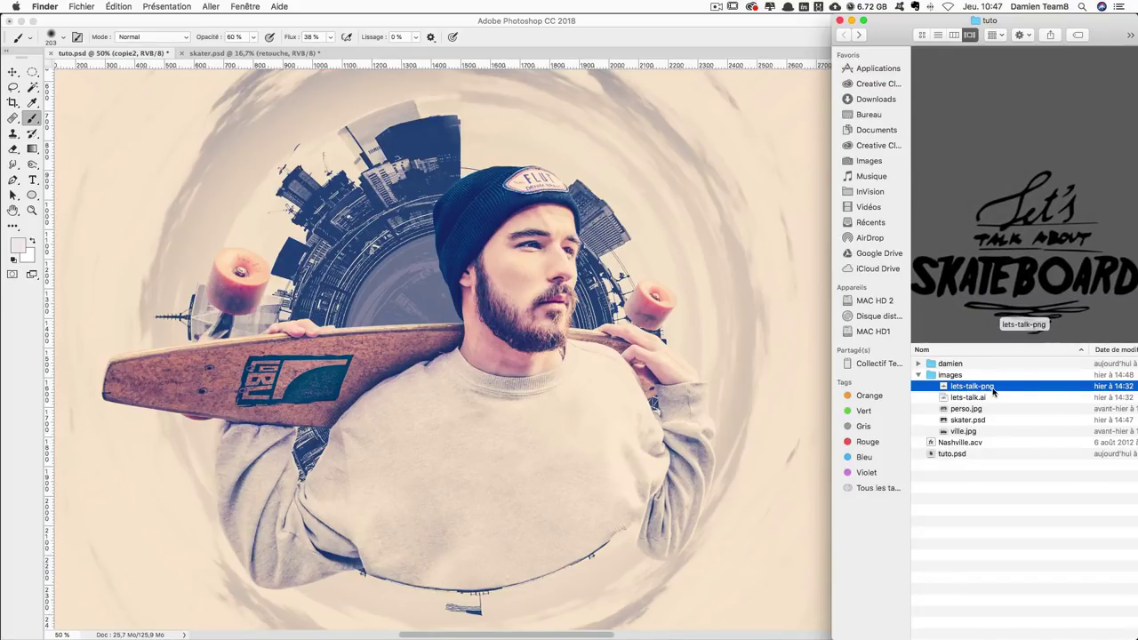
Rename lets-talk-png to lets-talk-png.png, confirming the added .png extension.
left_click(996, 388)
type(".pn")
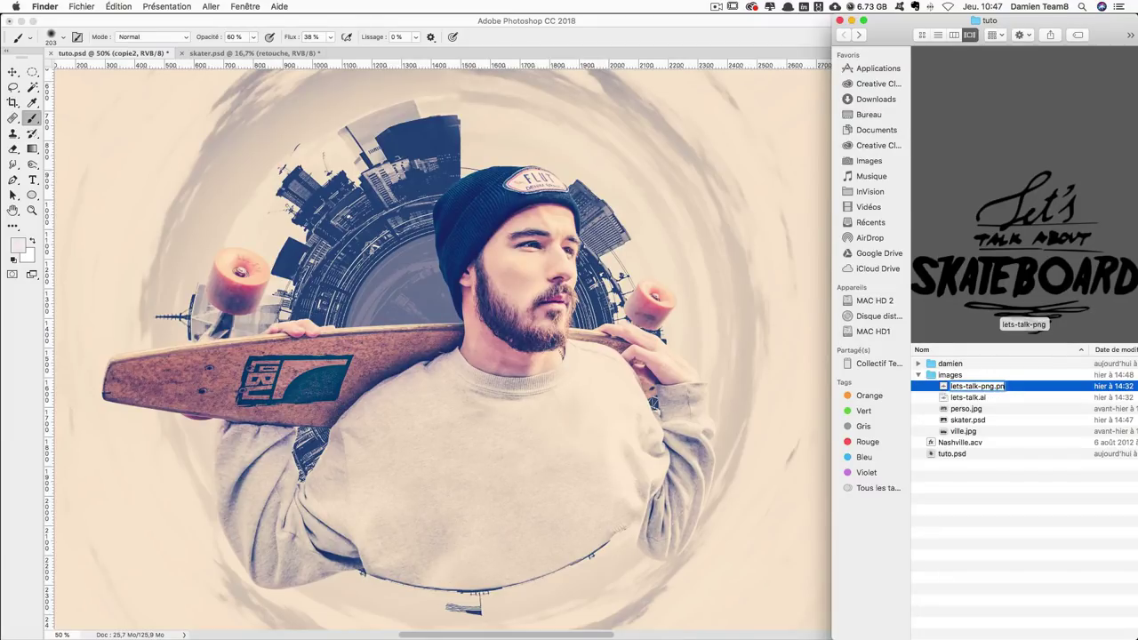
type("g")
key("Return")
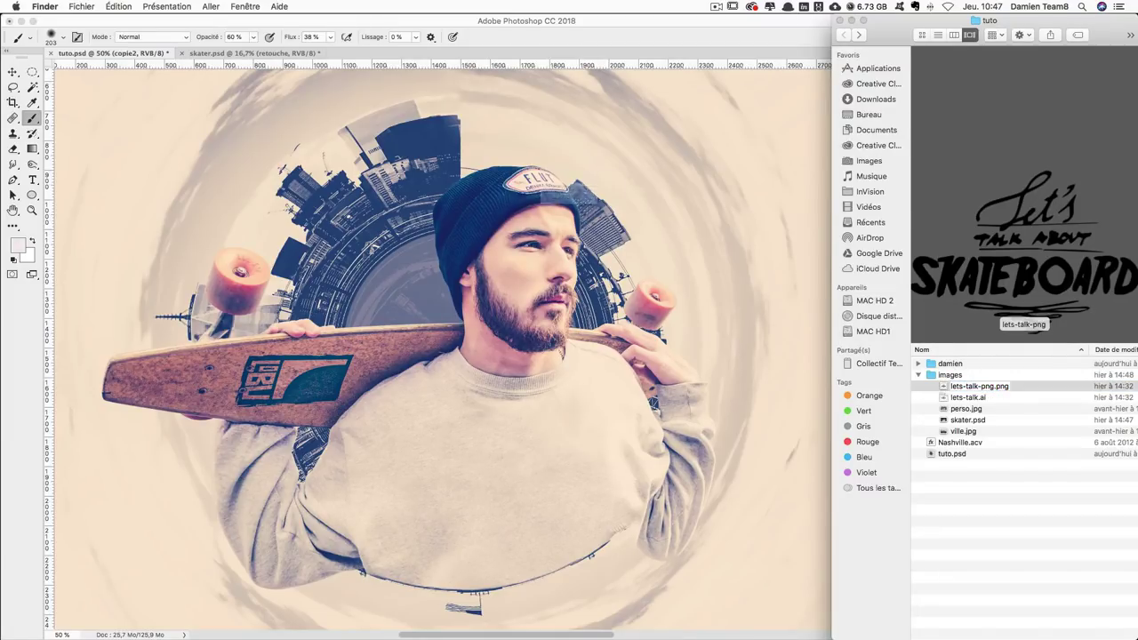
left_click(656, 223)
left_click(1023, 558)
left_click(997, 388)
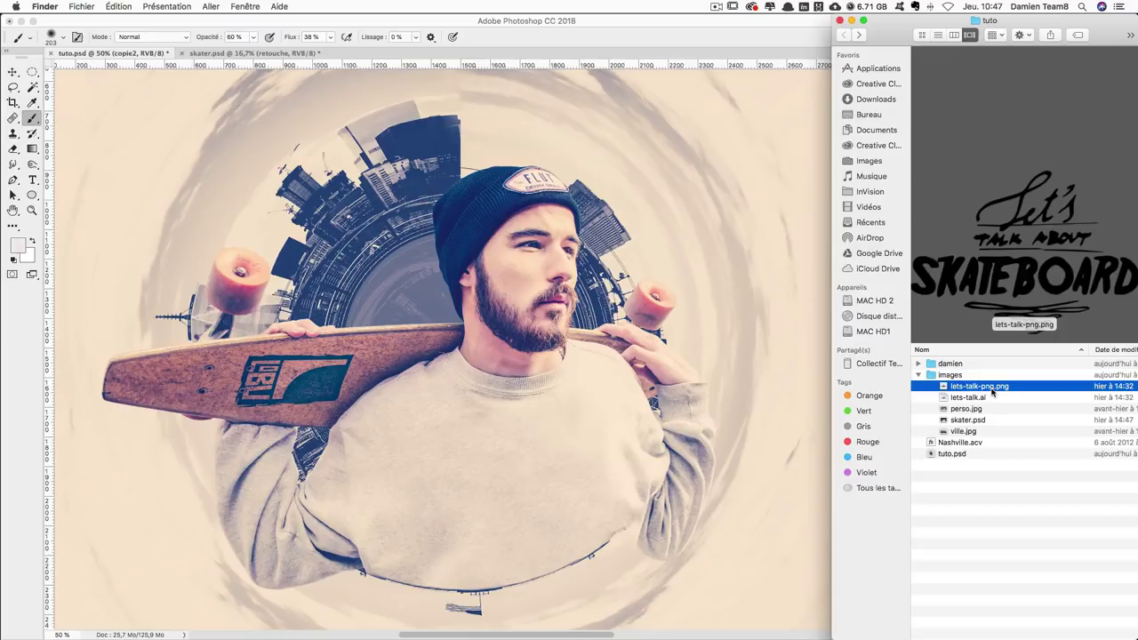
Compare the lets-talk.ai logo with the PNG, then reselect lets-talk-png.png.
left_click(974, 401)
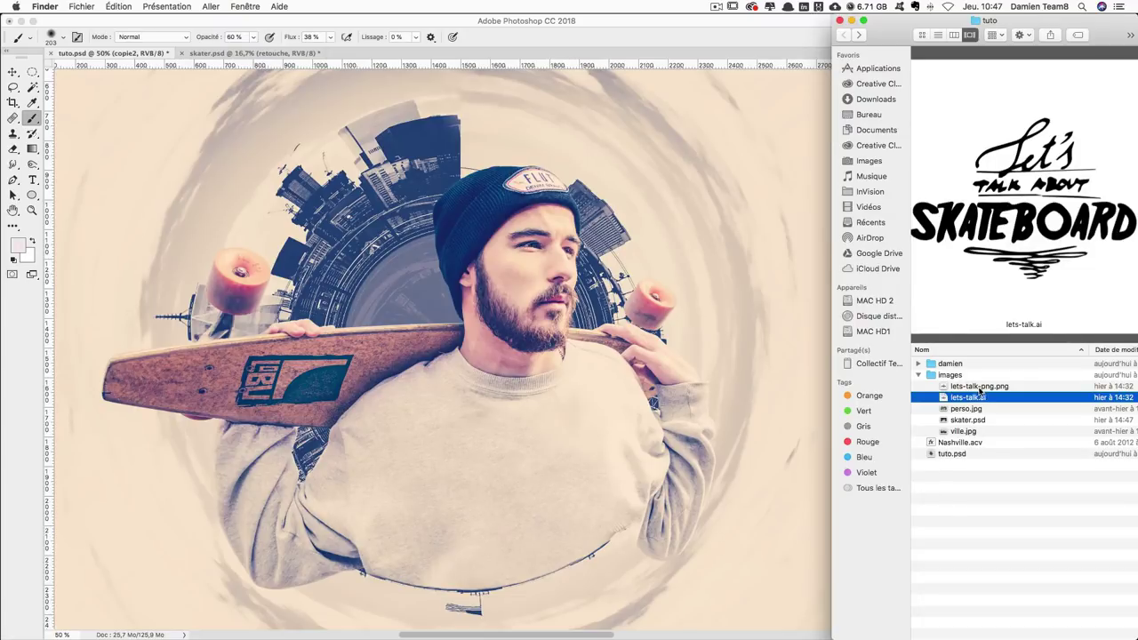
left_click(980, 388)
left_click(975, 398)
left_click(979, 388)
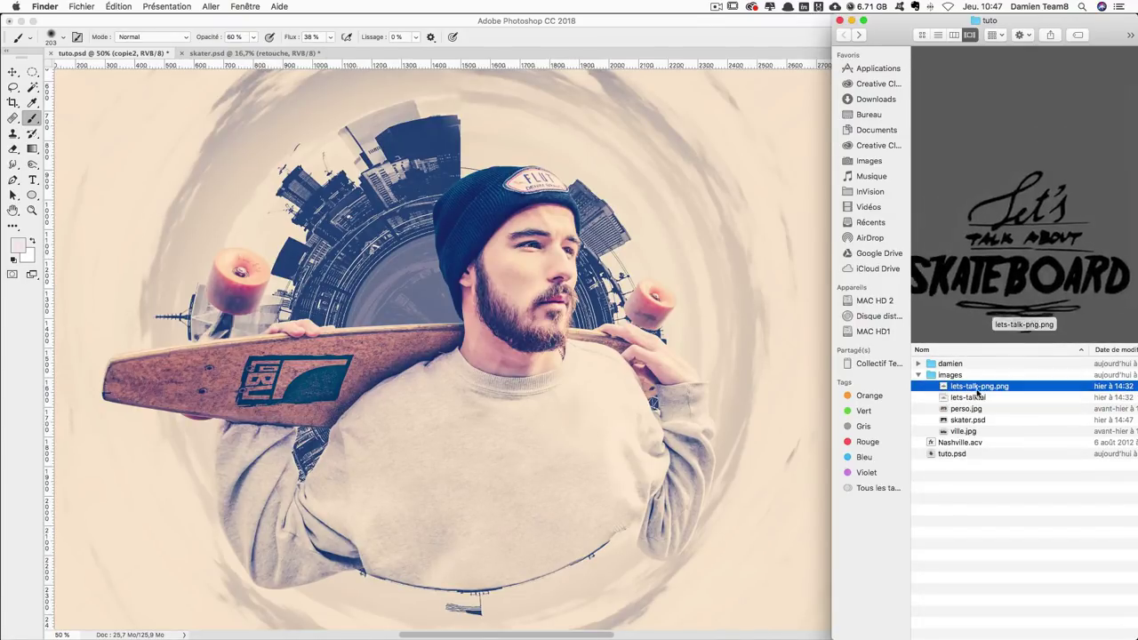
Place lets-talk-png.png into the composite, shrink it to about 44% and move it onto the chest.
left_click_drag(994, 389, 511, 414)
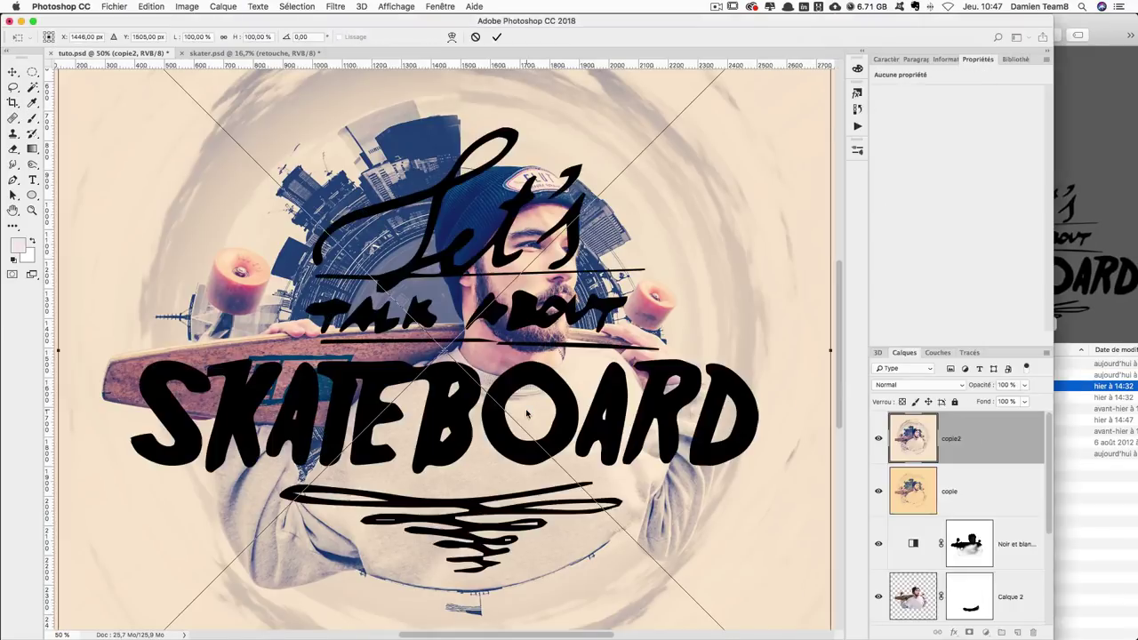
key("super+minus")
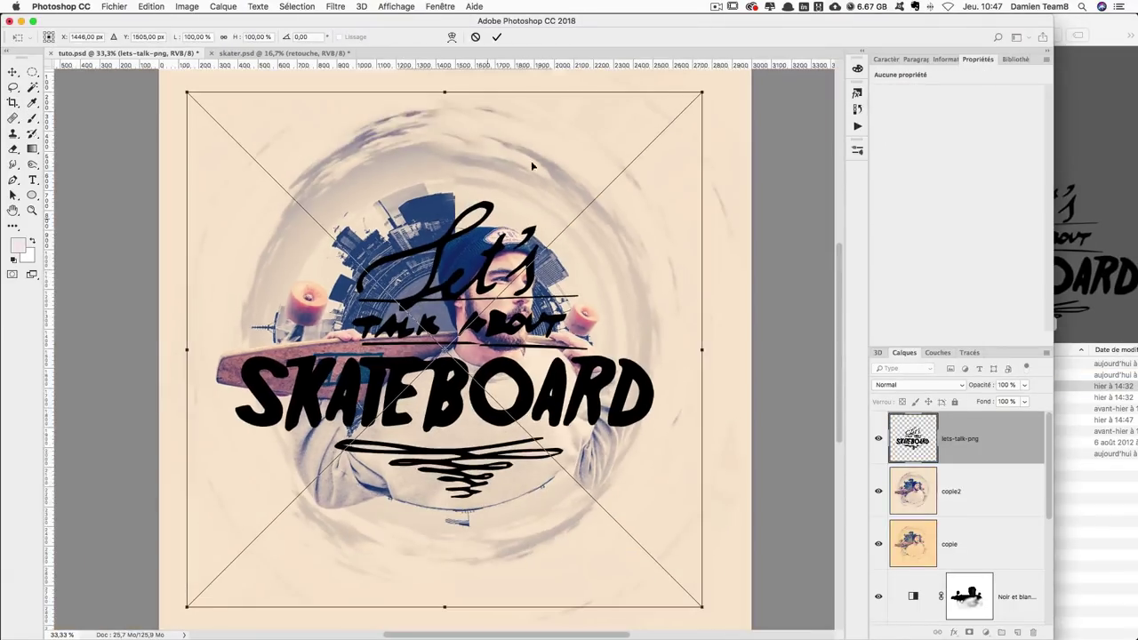
left_click_drag(702, 93, 559, 233)
left_click_drag(496, 274, 528, 367)
Shrink the logo further to 34.44% and fine-tune its position on the sweatshirt.
key("super+plus")
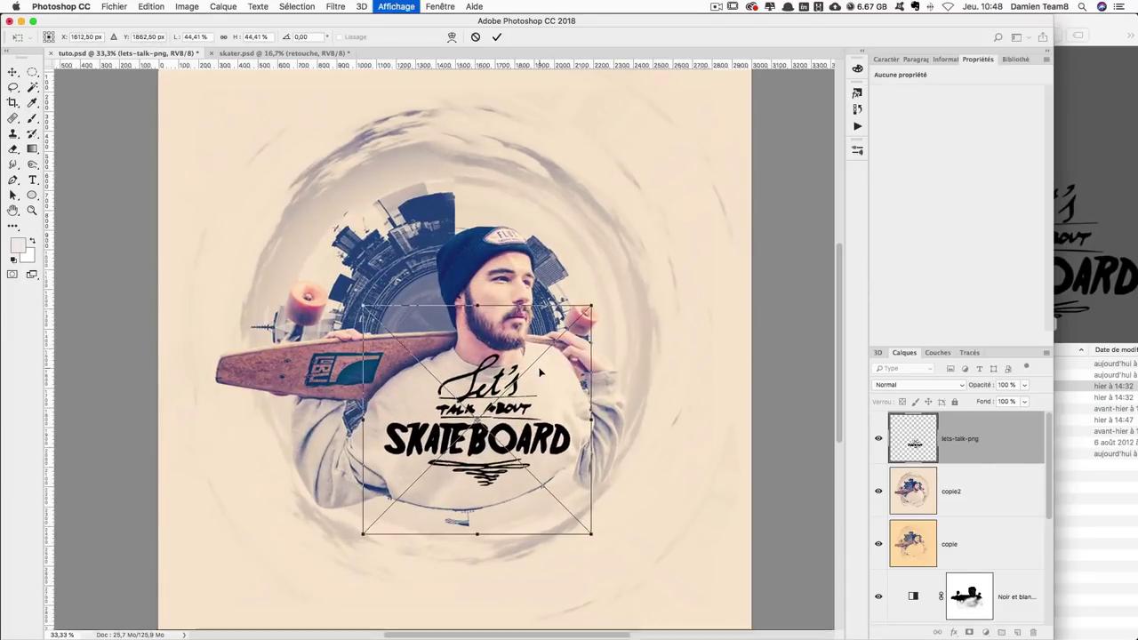
left_click_drag(678, 281, 600, 358)
left_click_drag(557, 434, 584, 435)
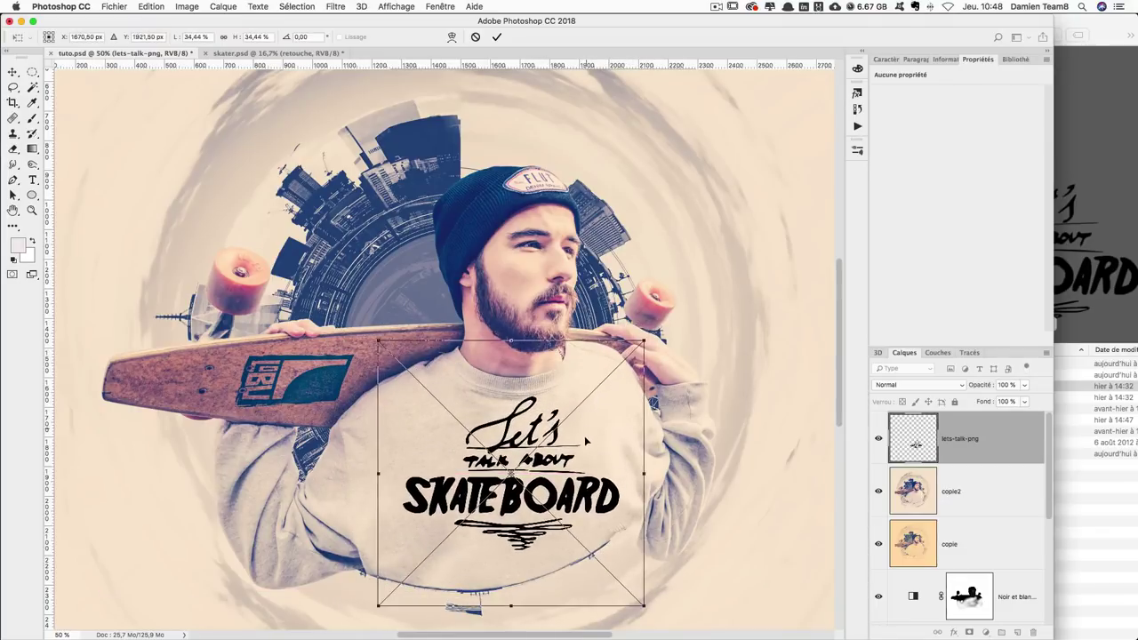
left_click_drag(584, 465, 578, 461)
Switch the logo transform to Warp and bend the logo to follow the sweatshirt's curve.
right_click(578, 462)
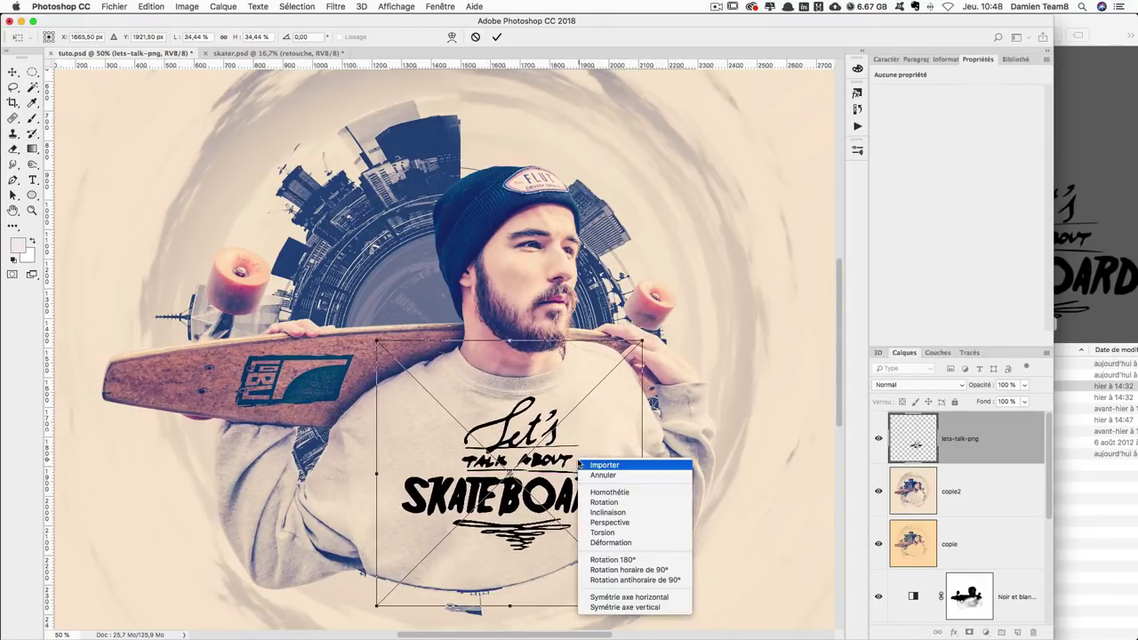
left_click(621, 542)
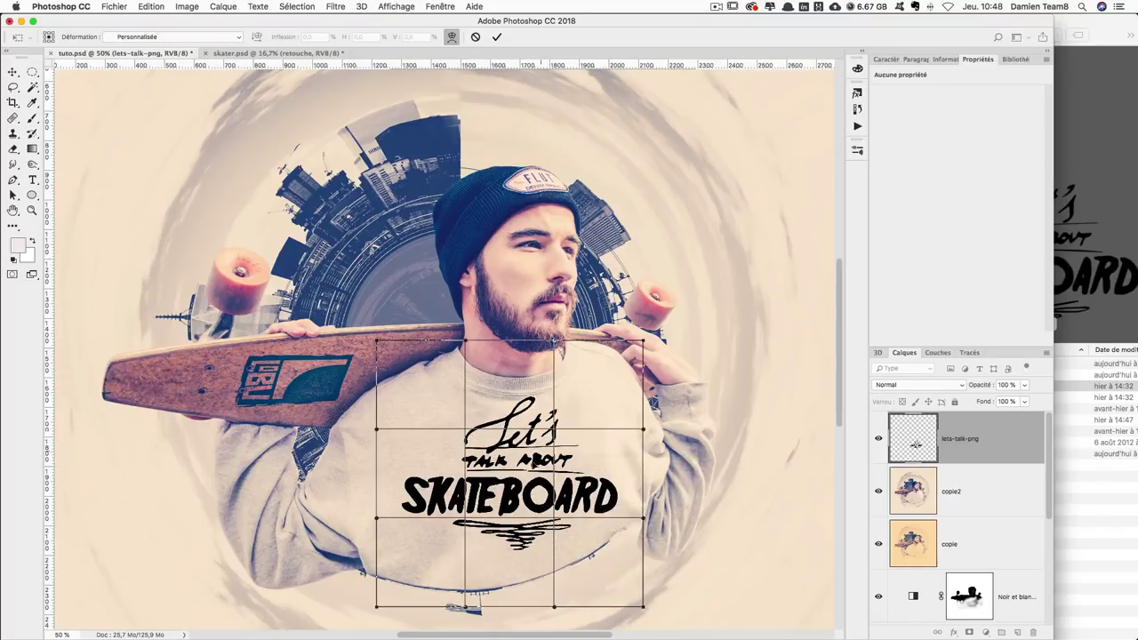
left_click_drag(454, 522, 428, 572)
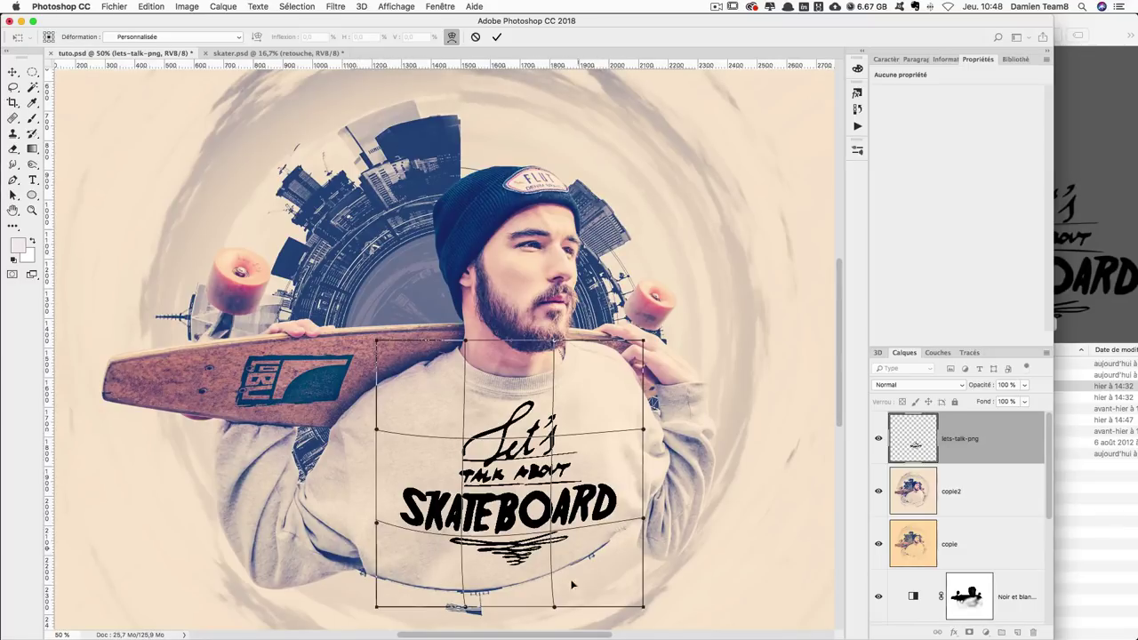
left_click_drag(644, 522, 636, 510)
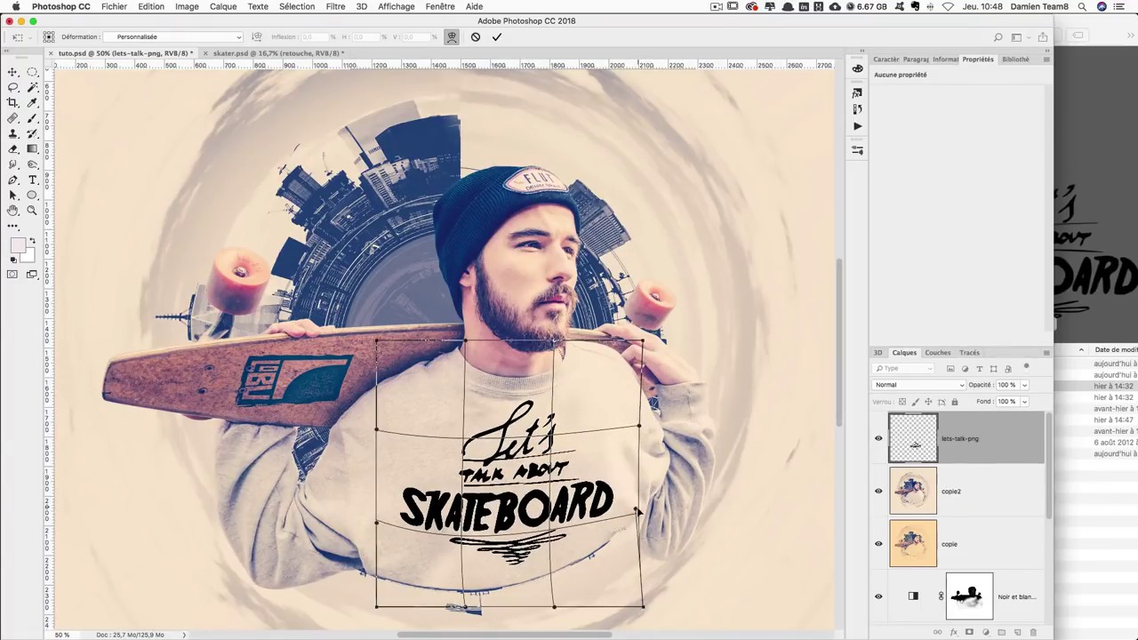
left_click_drag(636, 512, 636, 483)
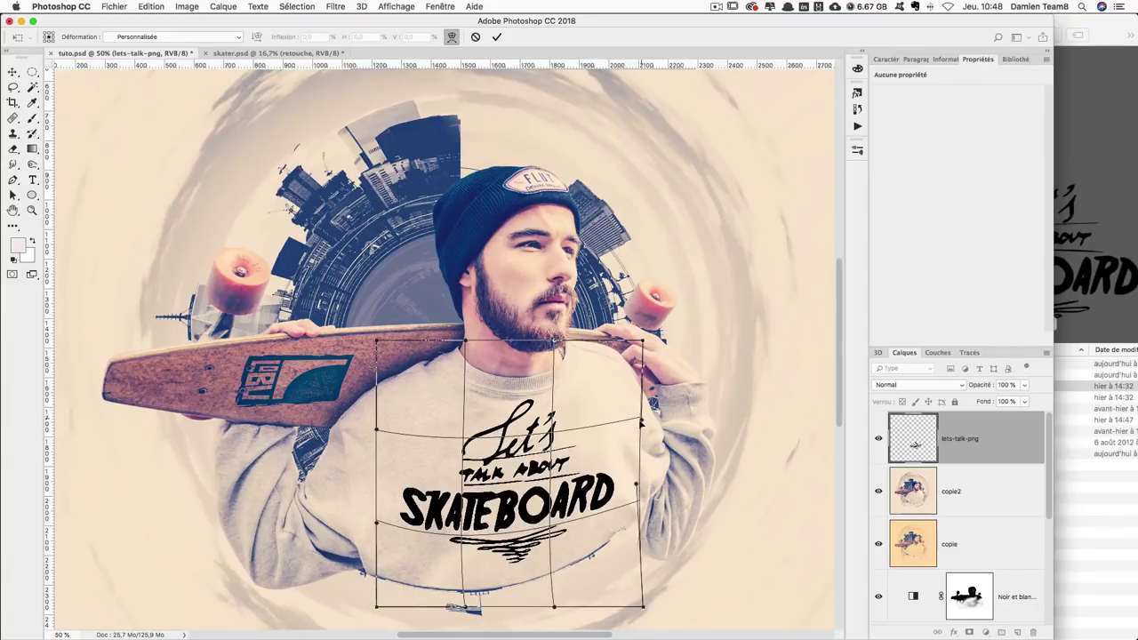
Refine the warp points to match the fabric folds and commit the warp.
left_click_drag(644, 607, 644, 598)
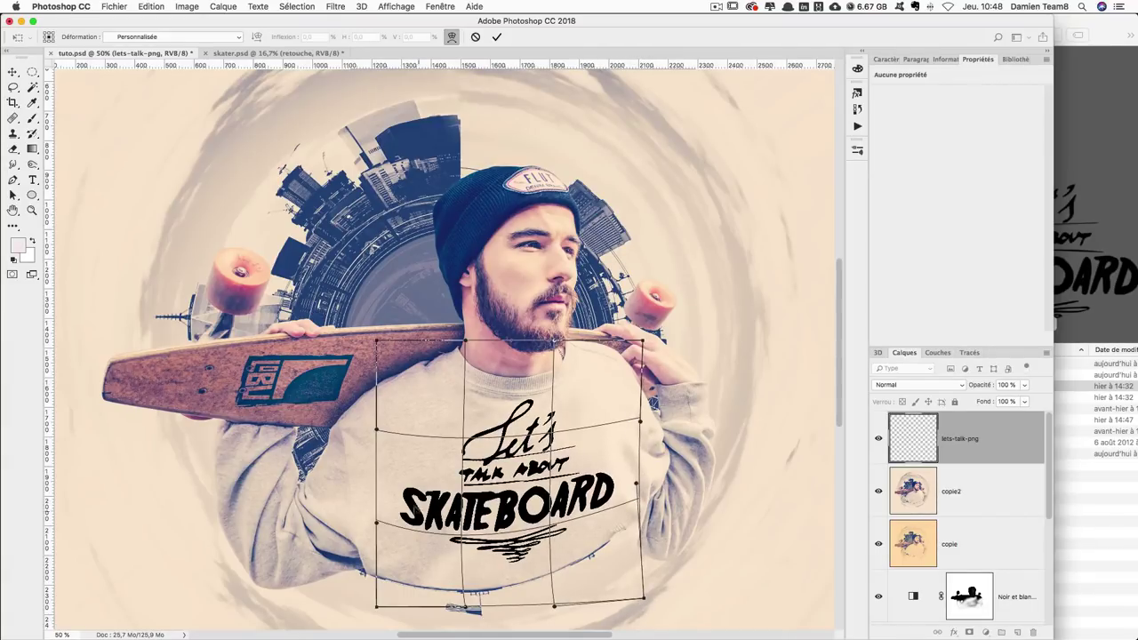
left_click_drag(456, 458, 454, 482)
left_click_drag(533, 410, 539, 404)
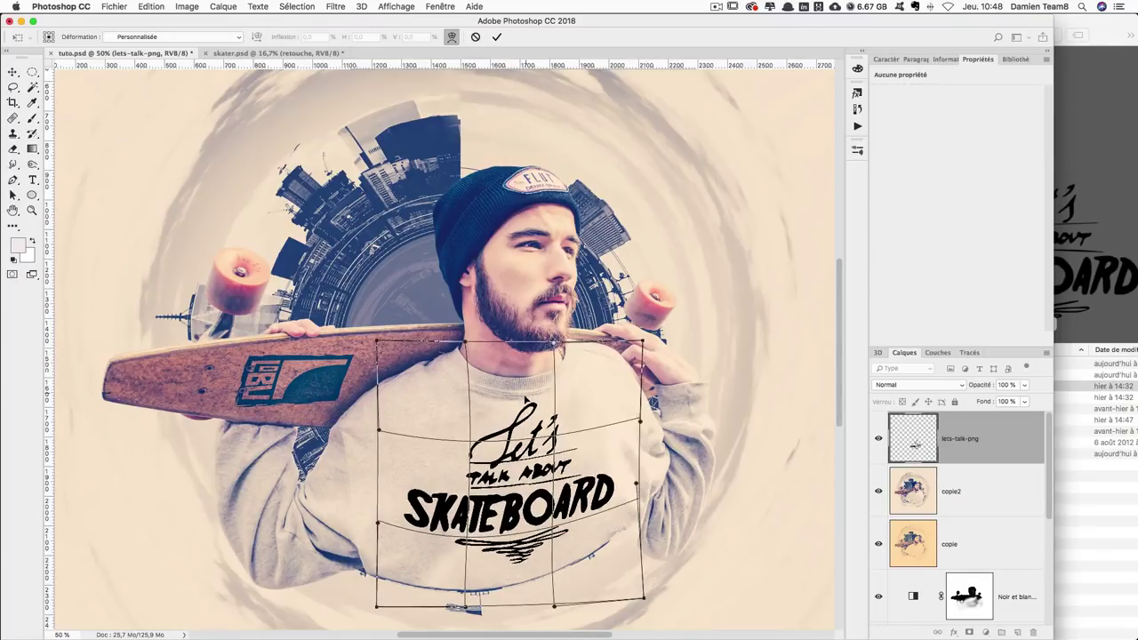
left_click_drag(640, 421, 641, 415)
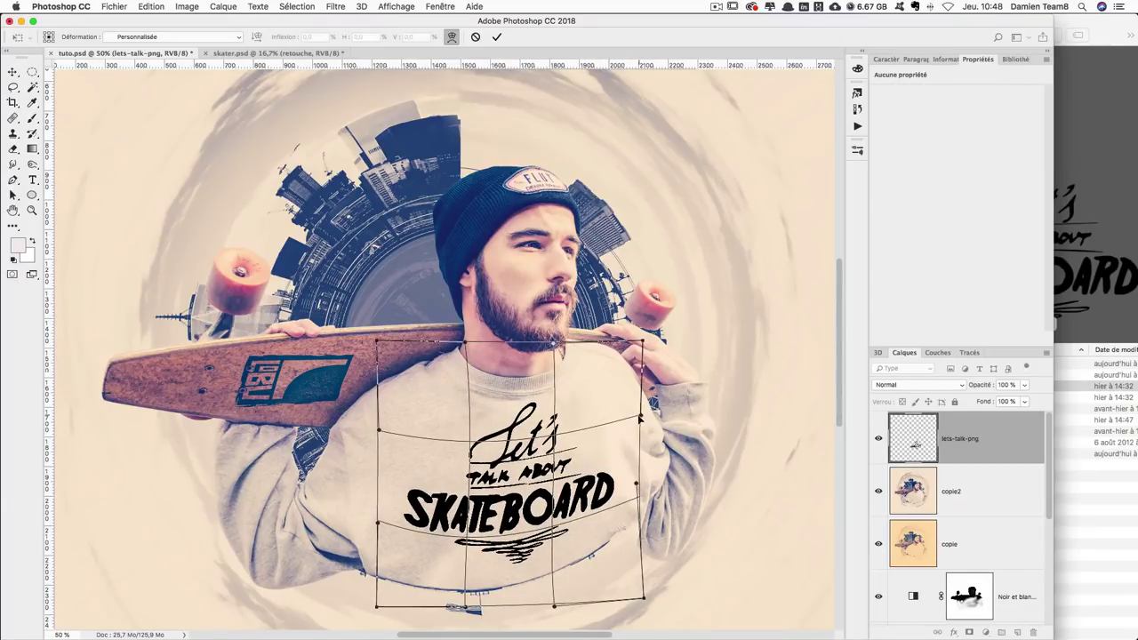
left_click_drag(638, 501, 639, 488)
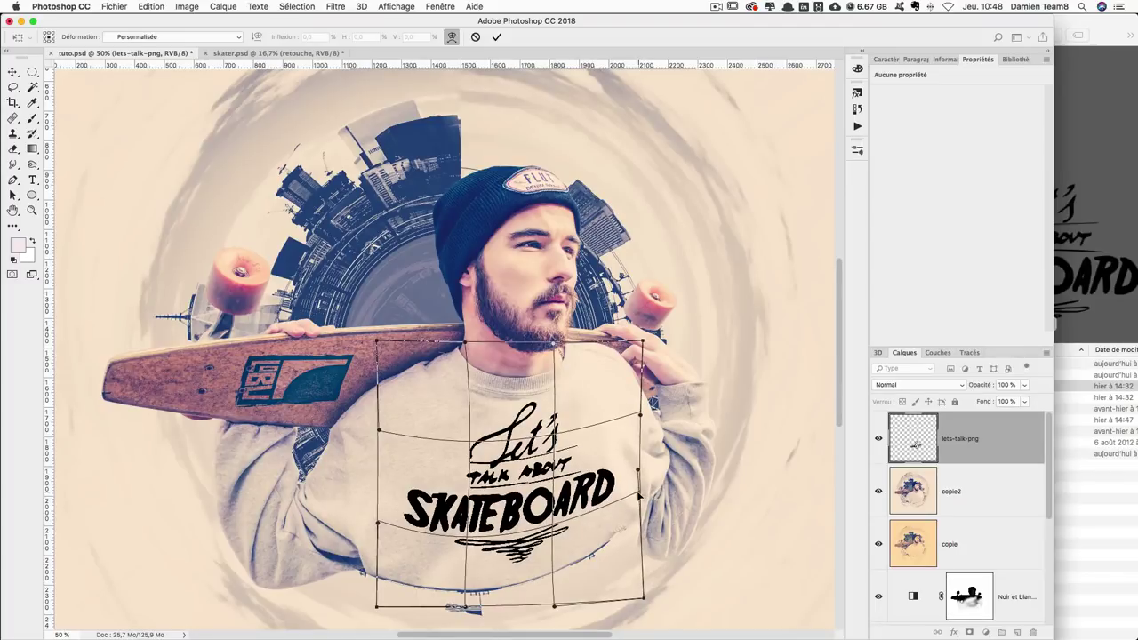
key("Return")
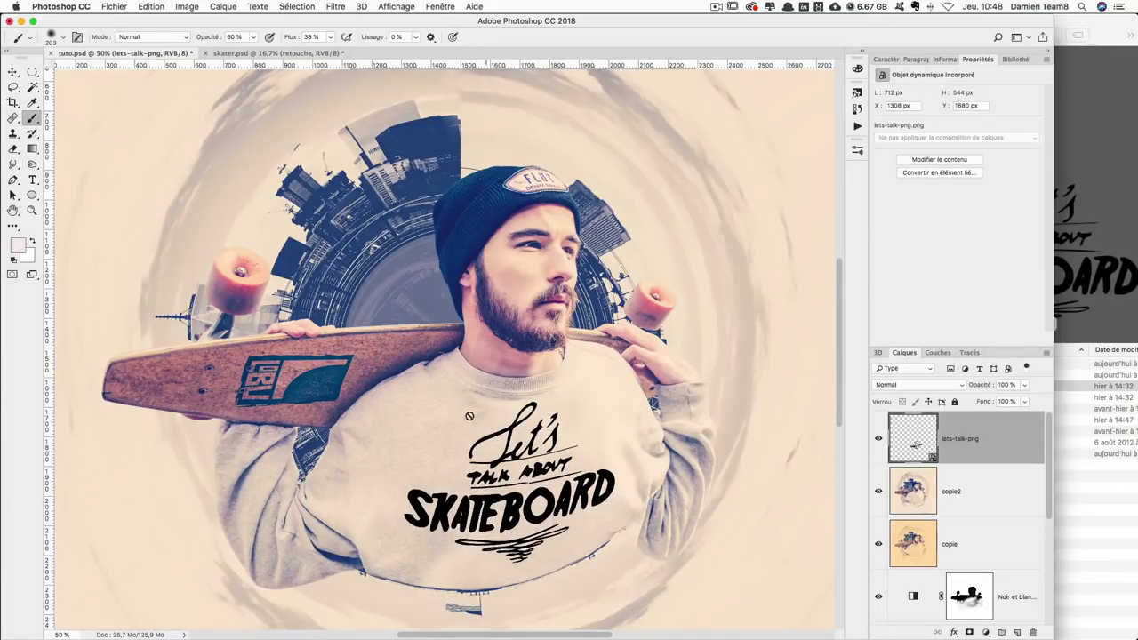
Scale the logo down slightly and tilt it counterclockwise to about 3°.
key("ctrl+t")
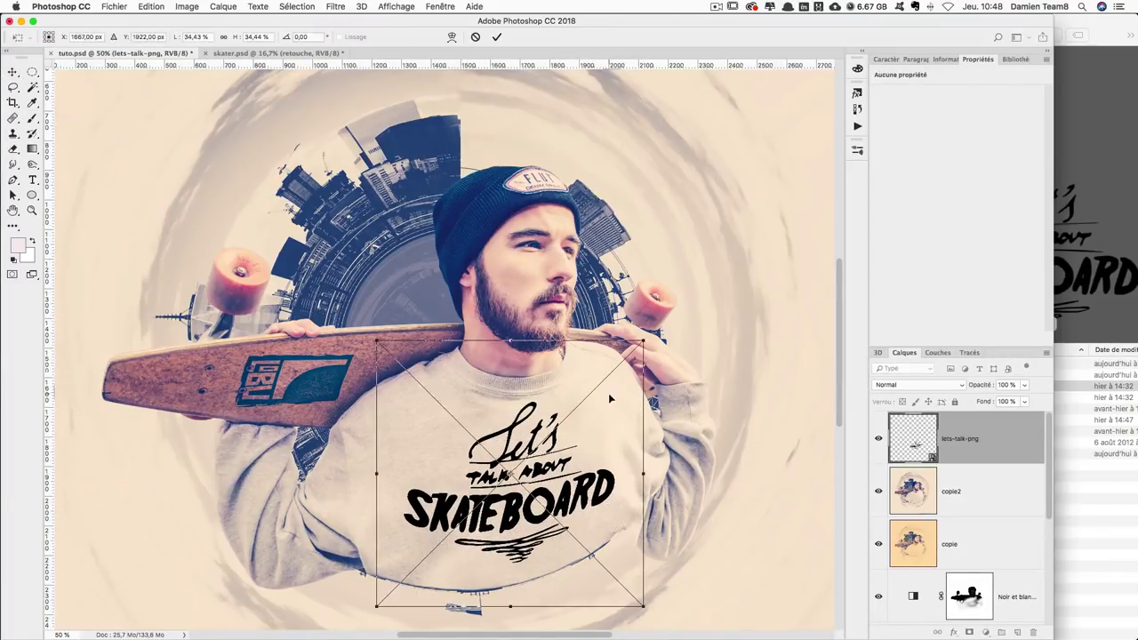
left_click_drag(643, 347, 637, 347)
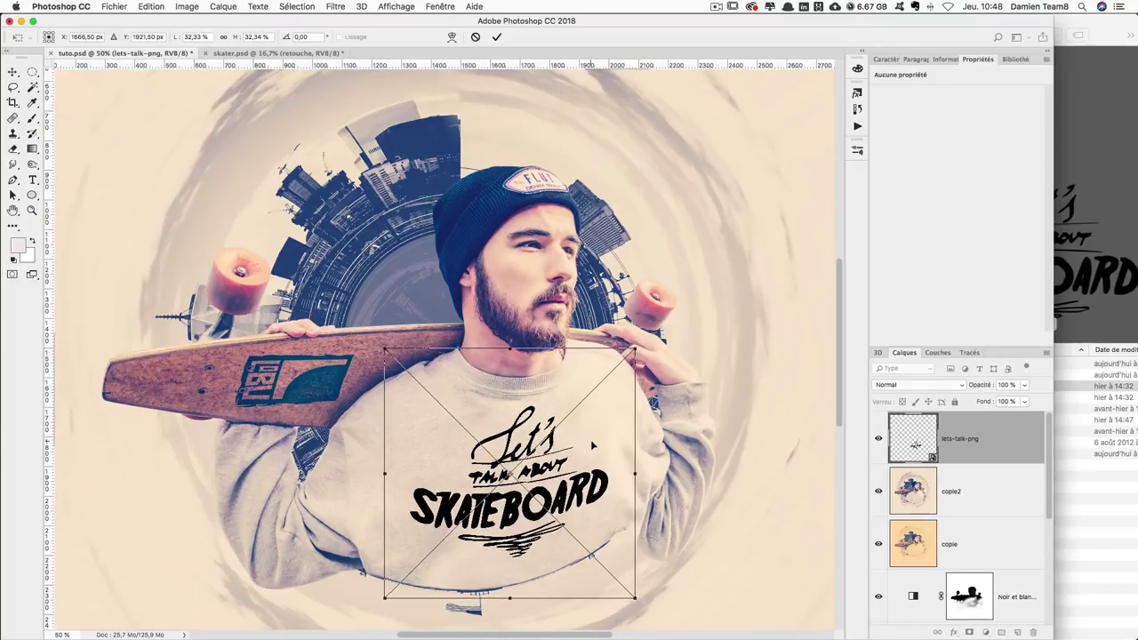
mouse_move(675, 516)
left_mouse_down()
mouse_move(706, 548)
mouse_move(717, 534)
left_mouse_up()
left_click_drag(600, 517, 608, 525)
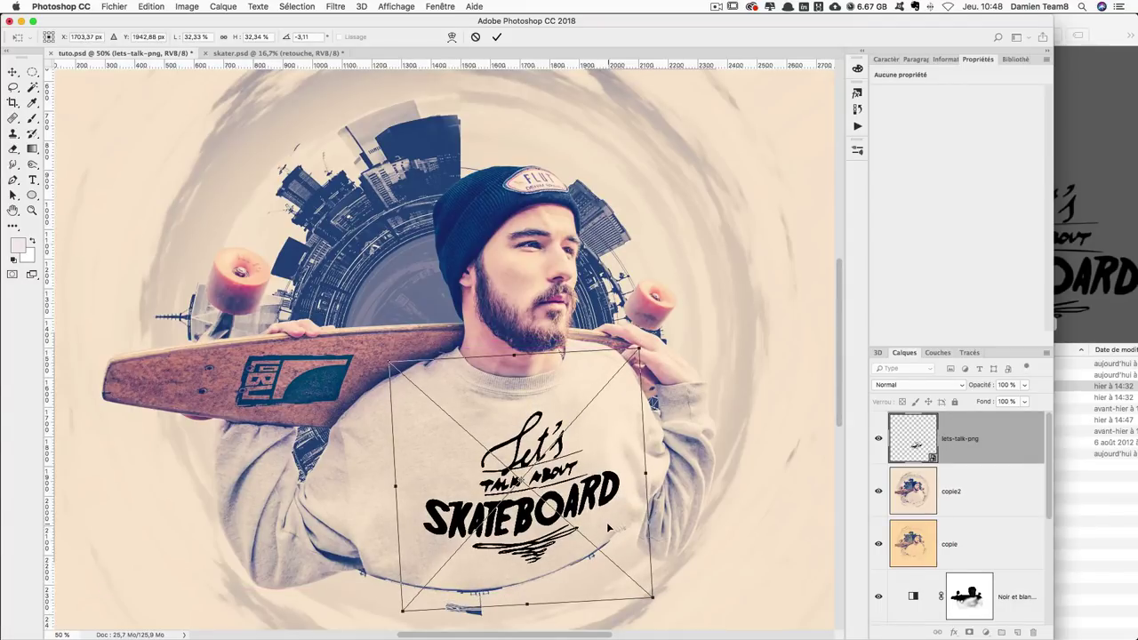
key("Return")
Reposition the logo on the chest, nudging it up a few pixels.
key("ctrl+minus")
key("ctrl+minus")
key("ctrl+plus")
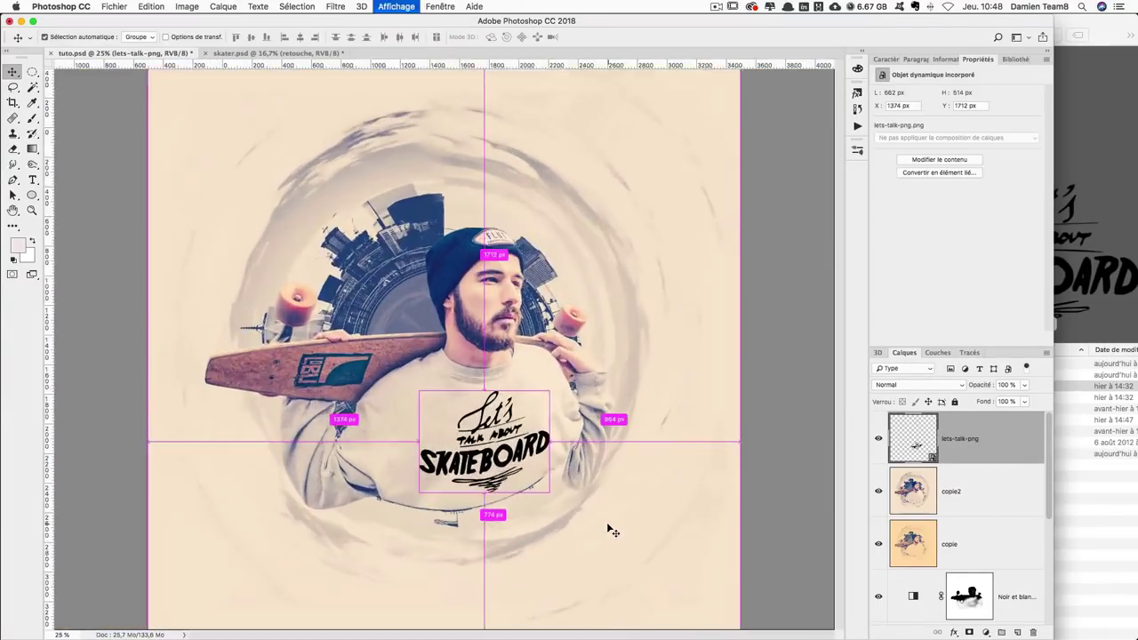
left_click_drag(610, 457, 602, 448)
left_click_drag(597, 493, 598, 496)
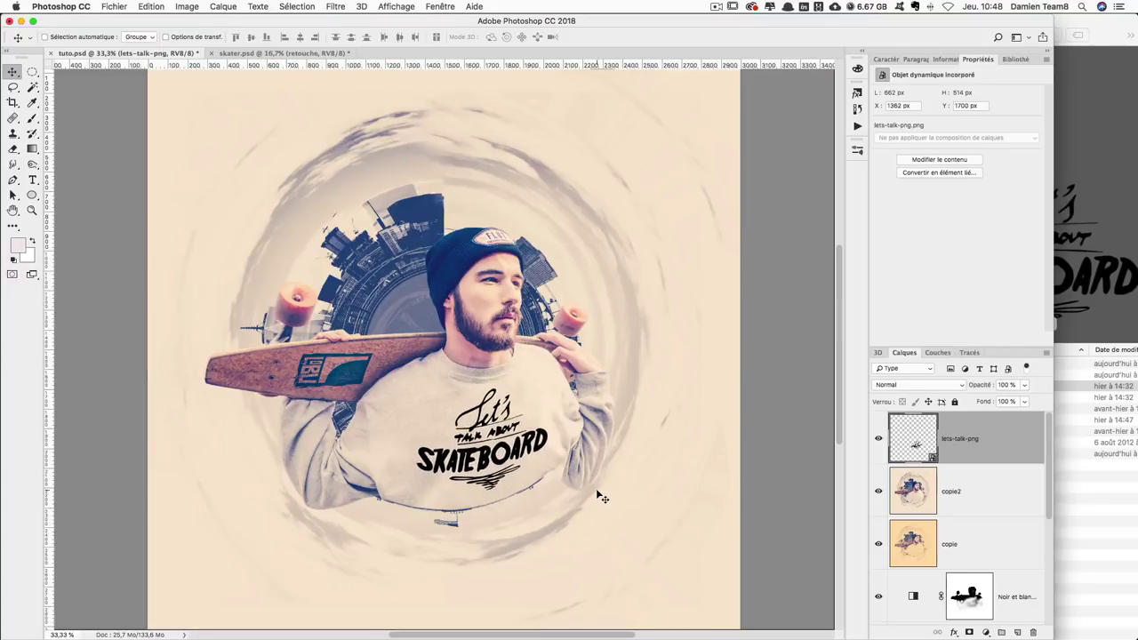
key("Up")
key("Up")
key("Up")
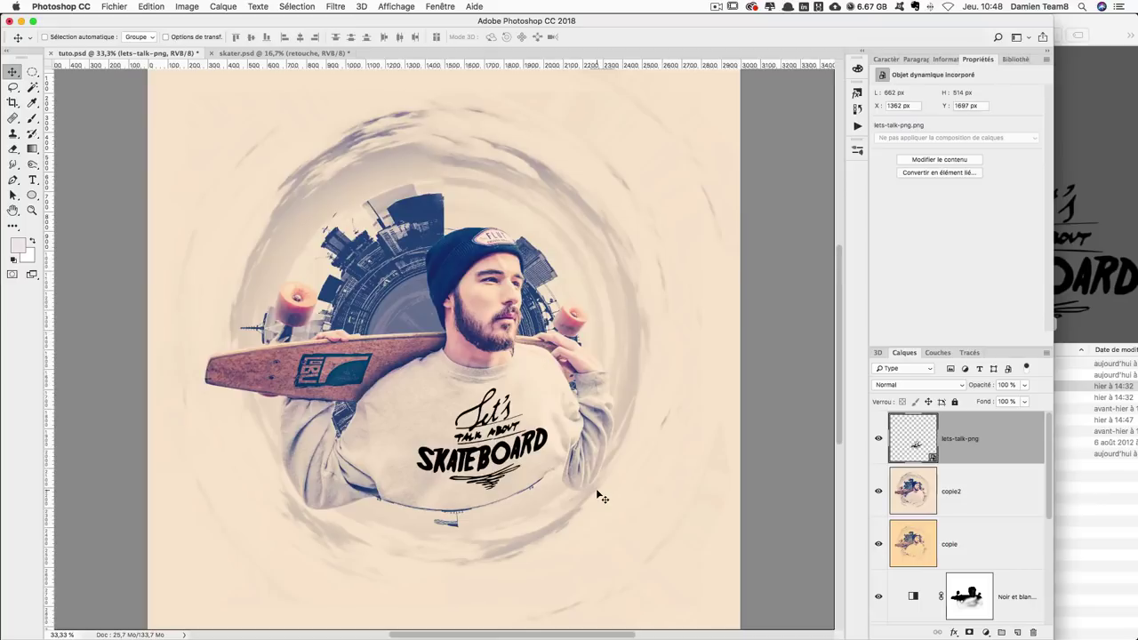
Rotate the logo about four degrees more to match the torso.
key("ctrl+t")
left_click_drag(656, 513, 661, 508)
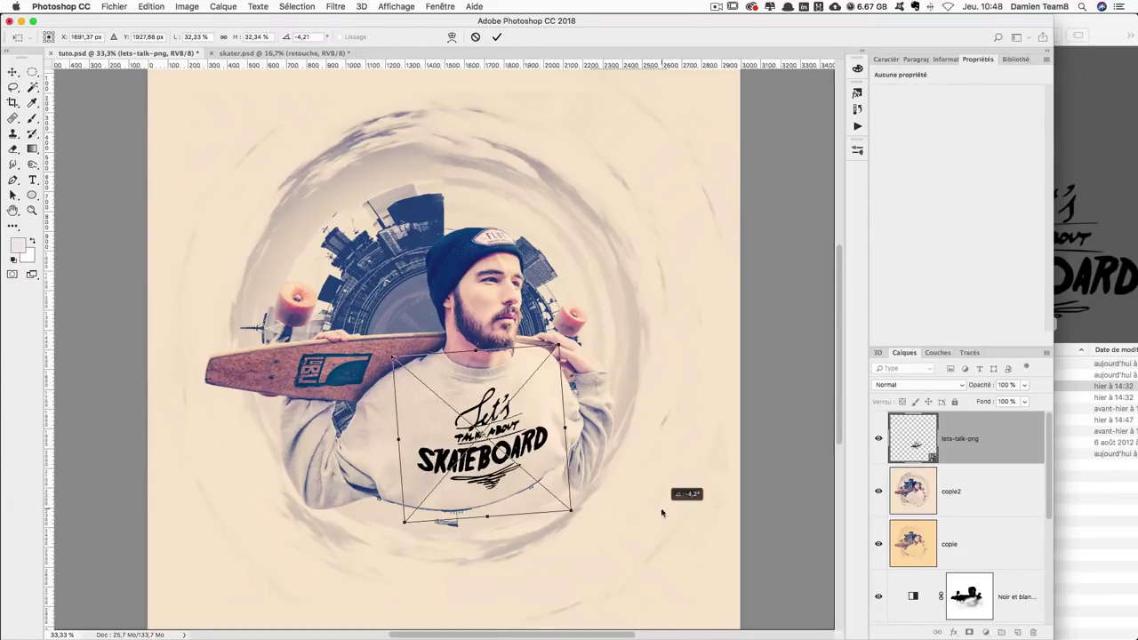
key("Return")
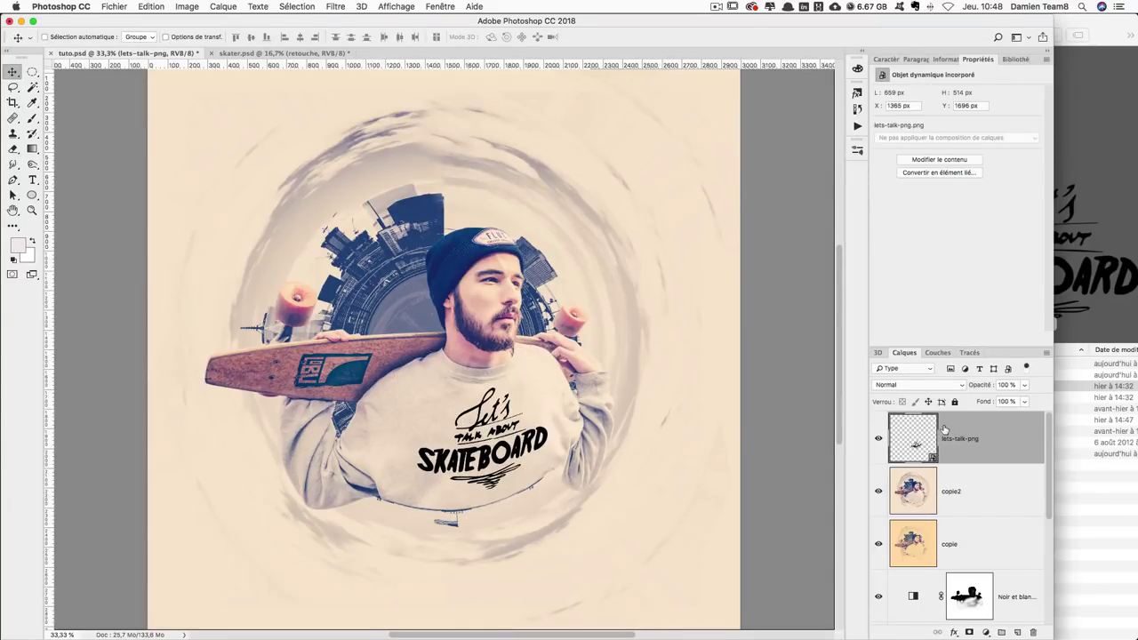
Add a Colour Overlay to the logo layer using navy sampled from the beanie.
double_click(1020, 450)
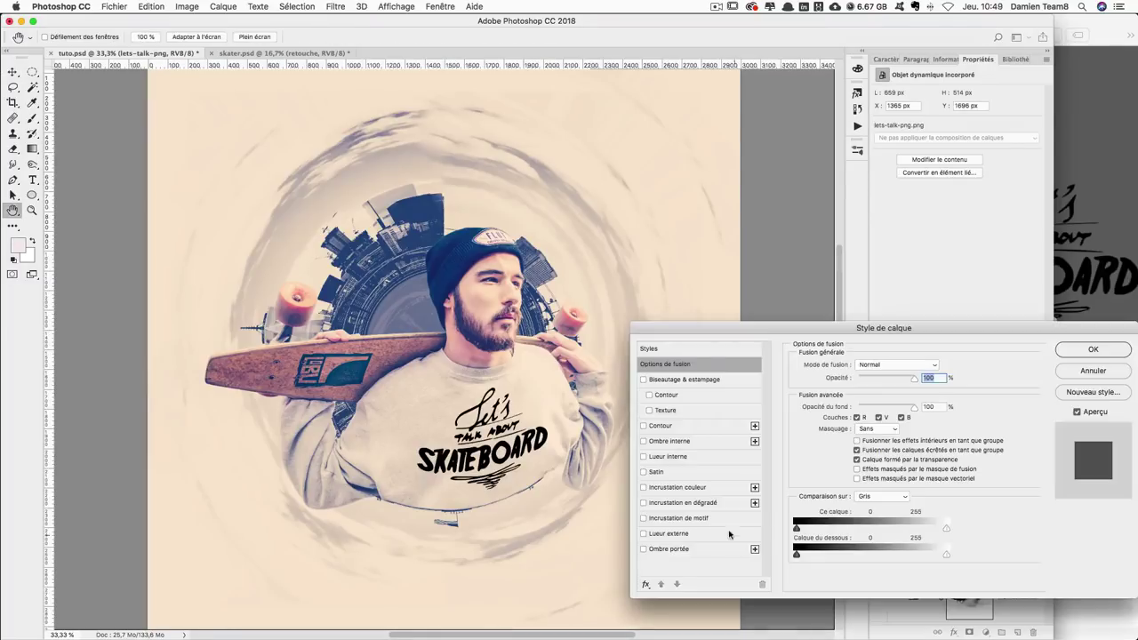
left_click(688, 488)
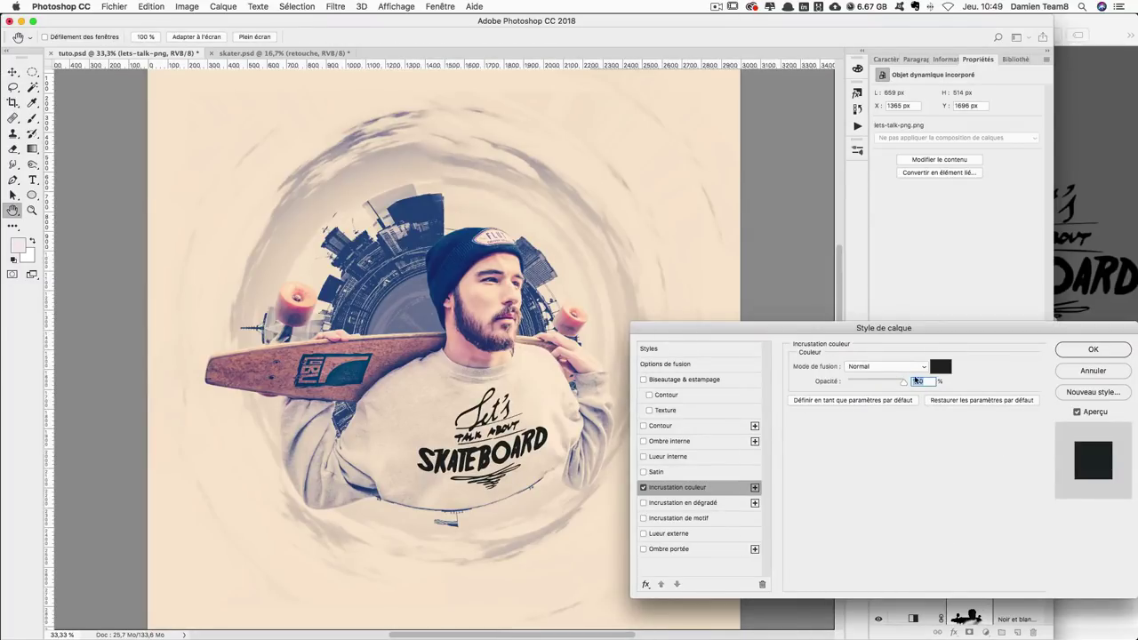
left_click(940, 366)
left_click(444, 264)
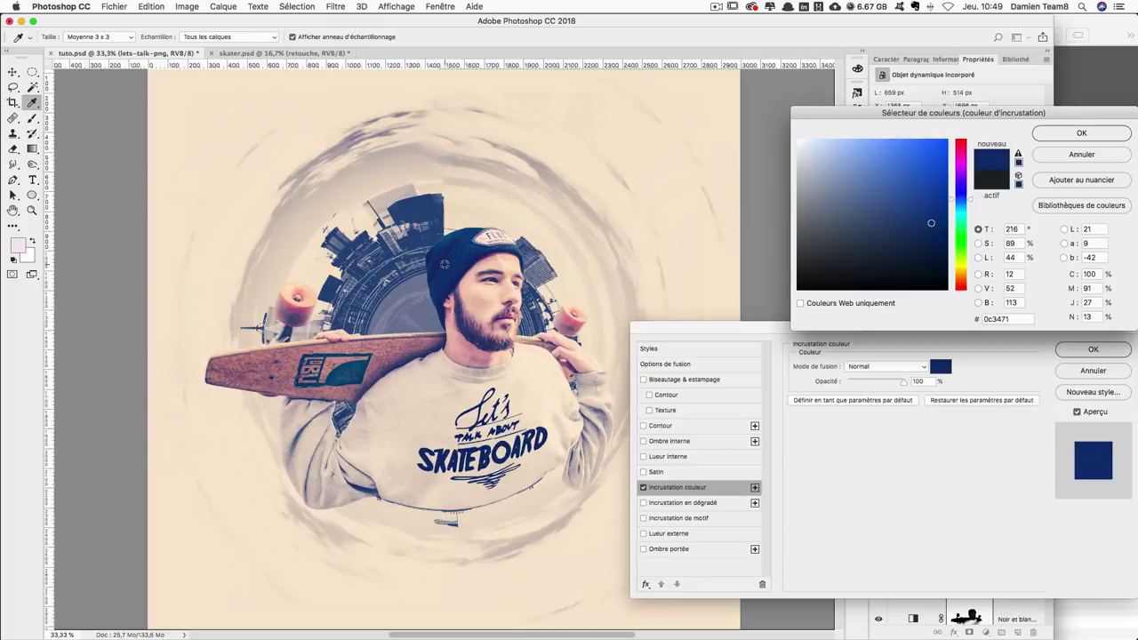
Try several sampled blue tones from the beanie to settle on the overlay's dark navy.
left_click(430, 258)
left_click(429, 259)
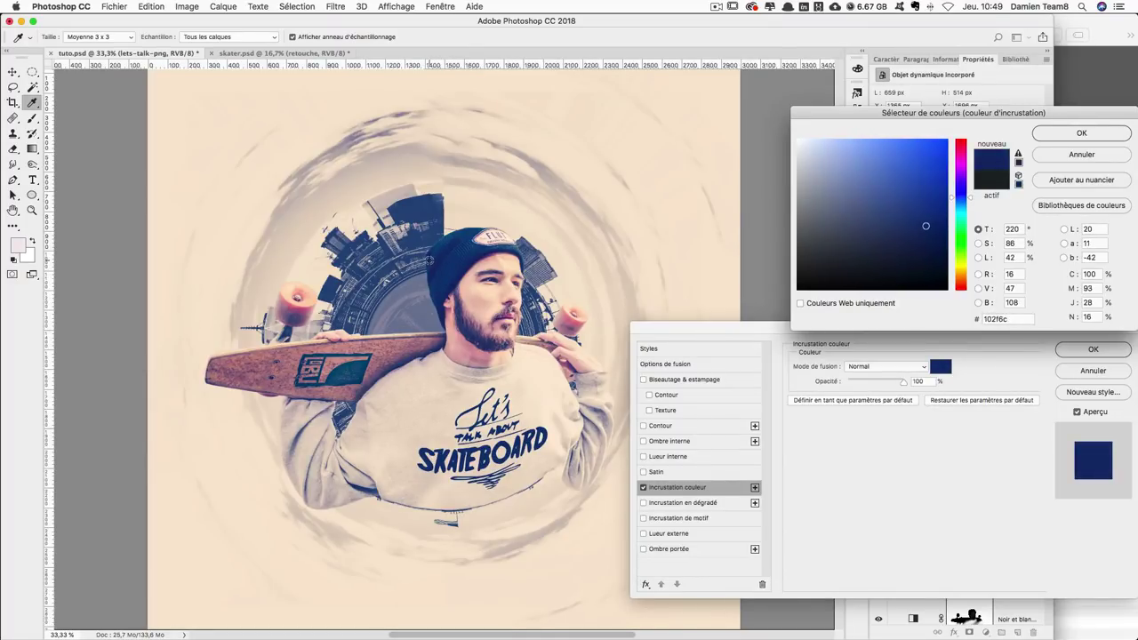
left_click(429, 209)
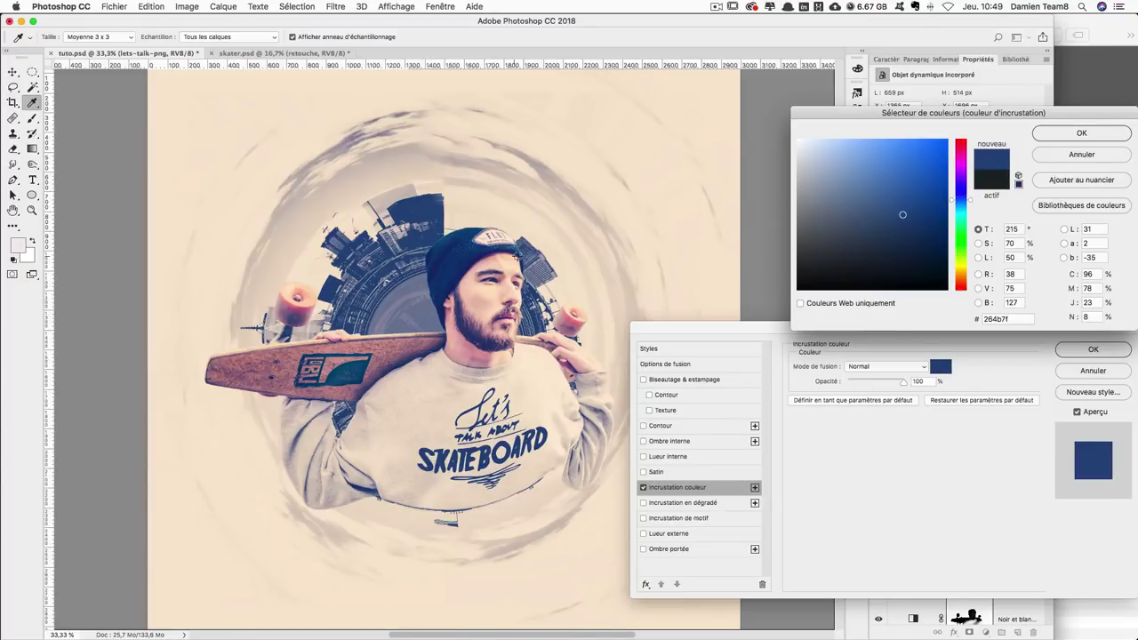
left_click(366, 248)
left_click(325, 286)
left_click(440, 280)
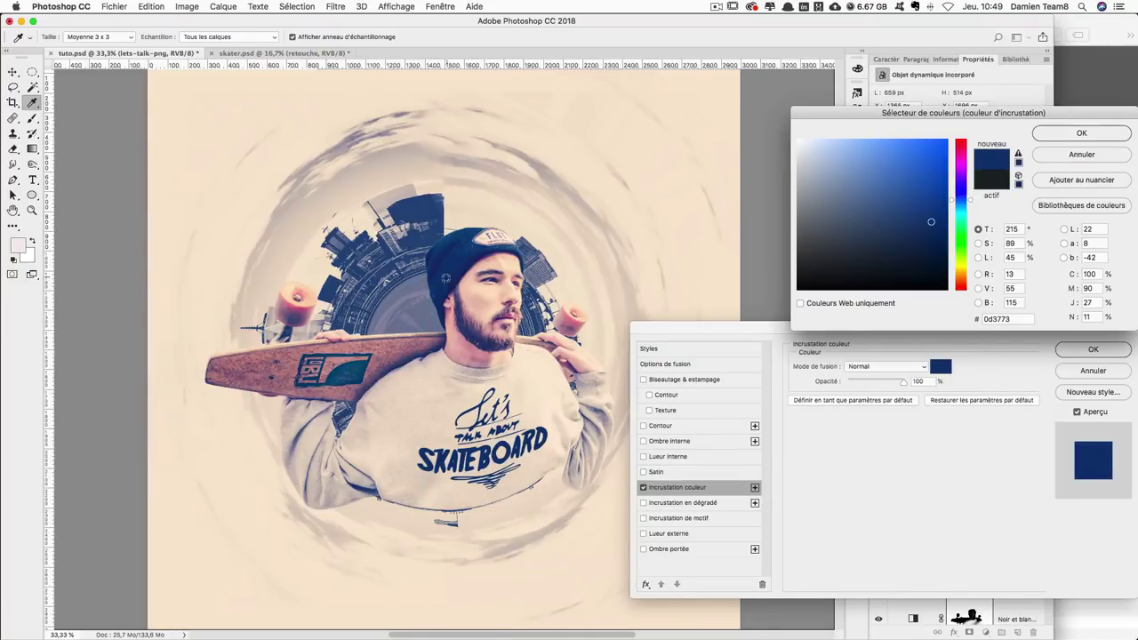
left_click(469, 253)
left_click(465, 248)
Apply the navy overlay, nudge the logo up, and add a layer mask to it.
key("Return")
key("Return")
key("Up")
key("Up")
key("Up")
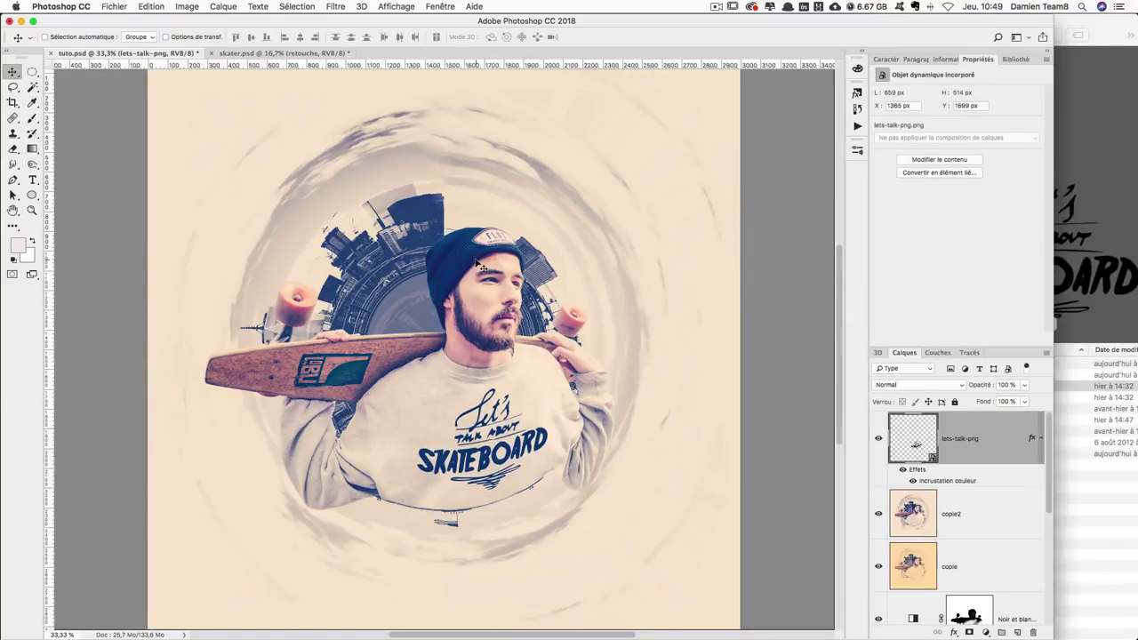
left_click(970, 631)
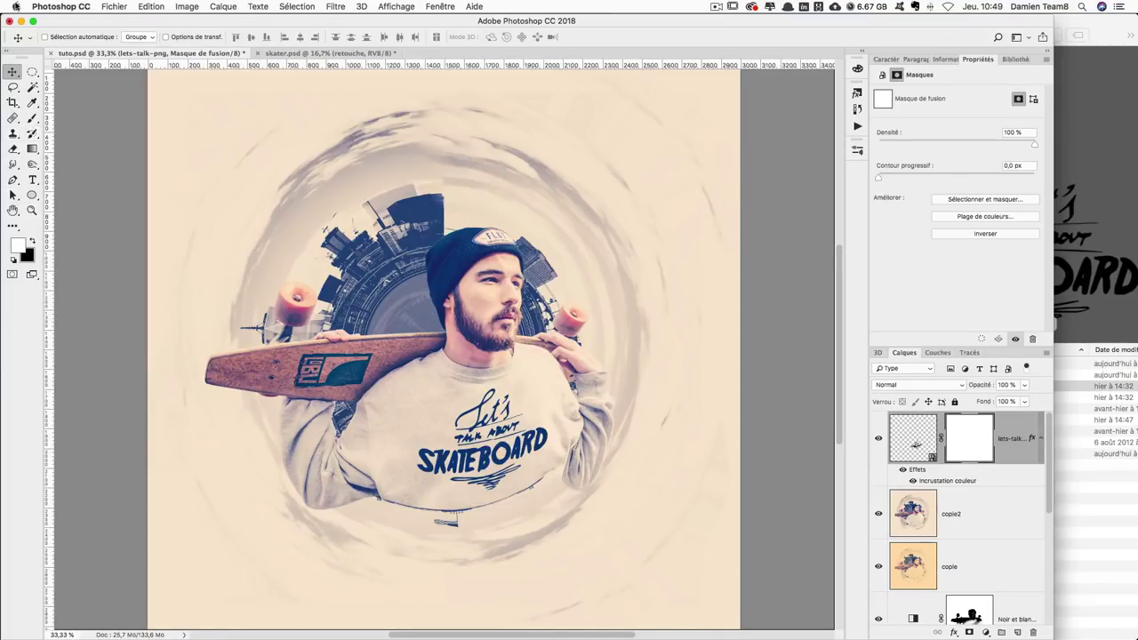
Select a small WG Dust Particles brush with black as the painting colour.
key("b")
left_click(49, 37)
scroll(71, 334, "down", 3)
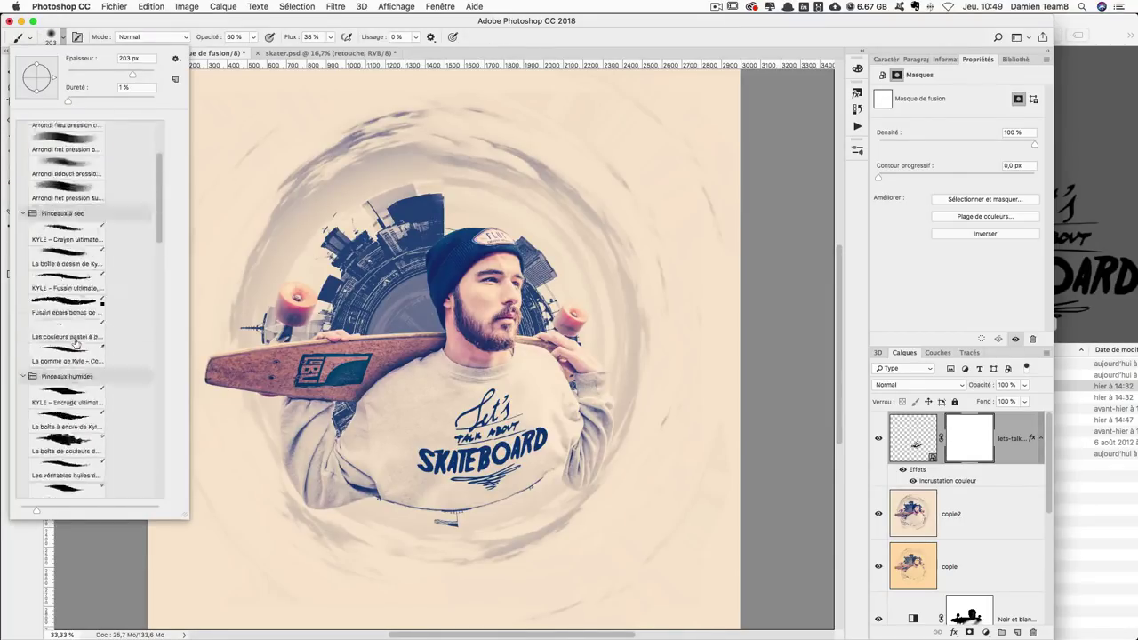
scroll(76, 338, "down", 3)
scroll(75, 340, "down", 10)
scroll(79, 380, "down", 2)
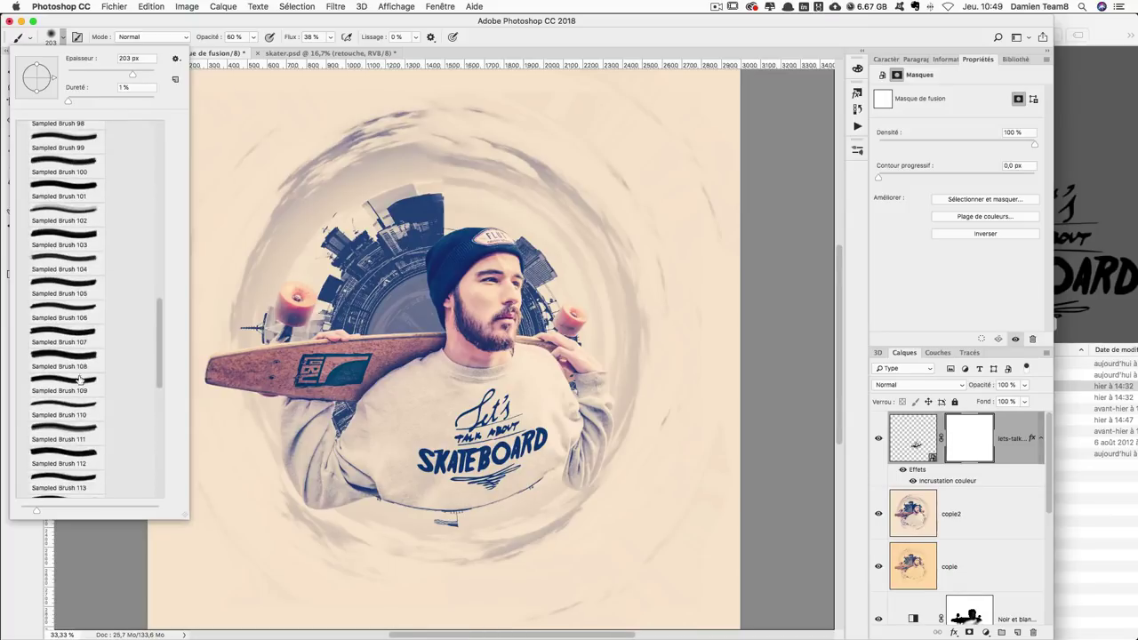
left_click_drag(161, 330, 160, 465)
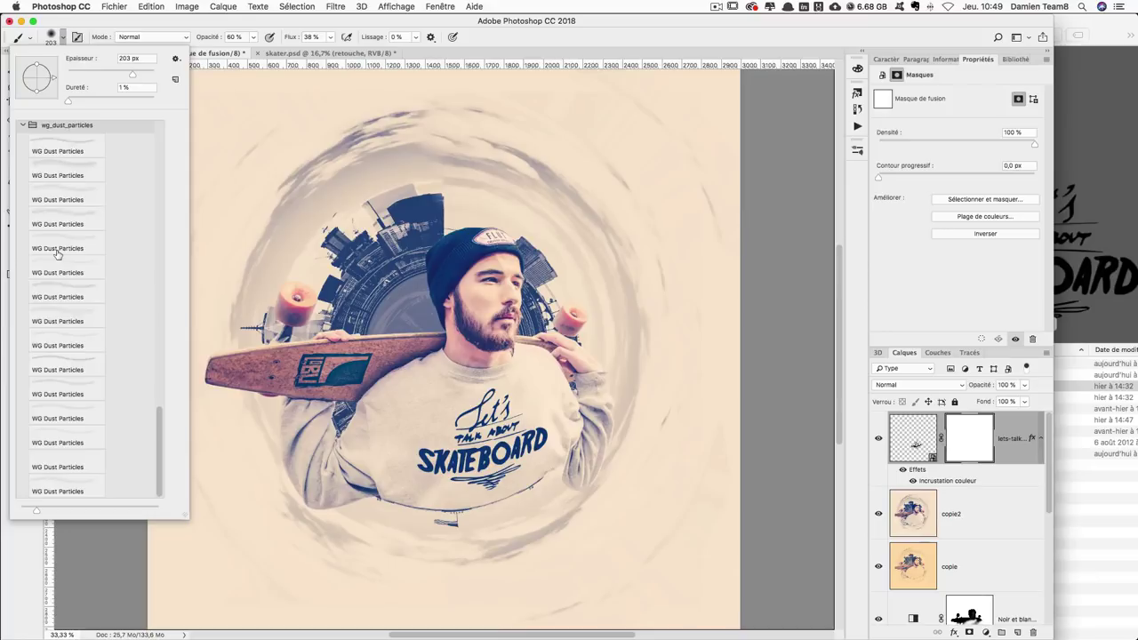
left_click(56, 250)
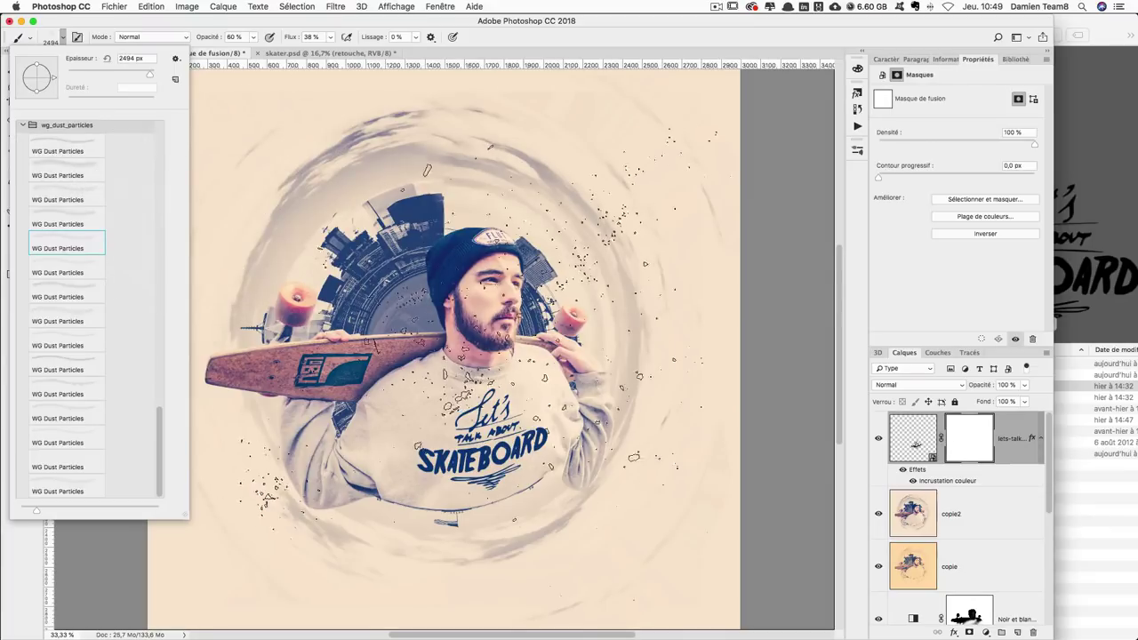
double_click(68, 428)
left_click(458, 422)
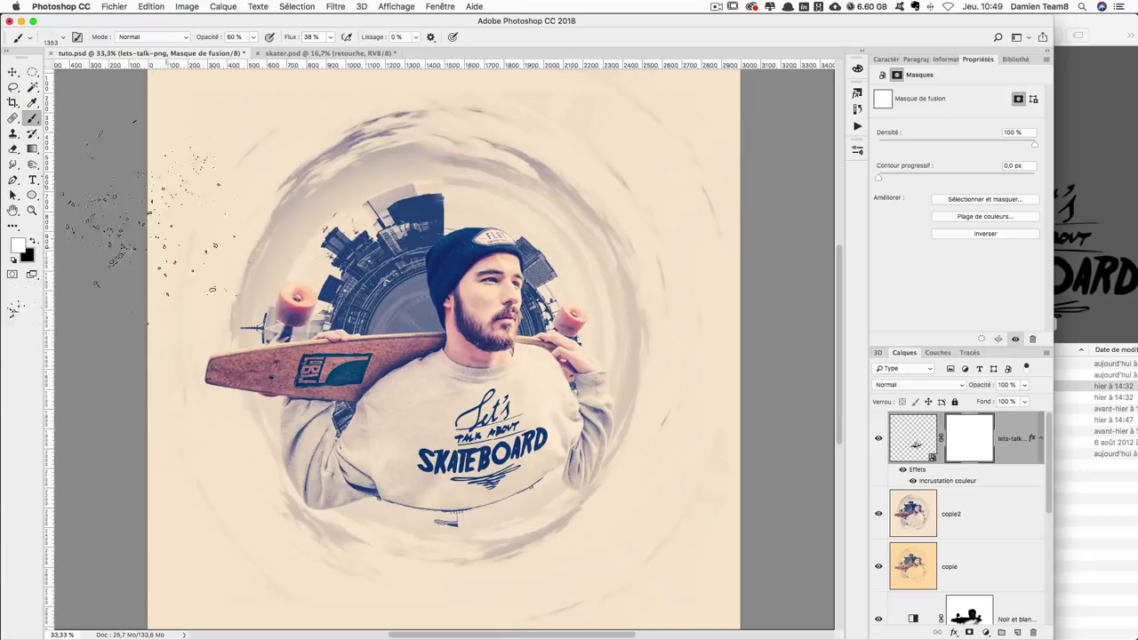
left_click(32, 243)
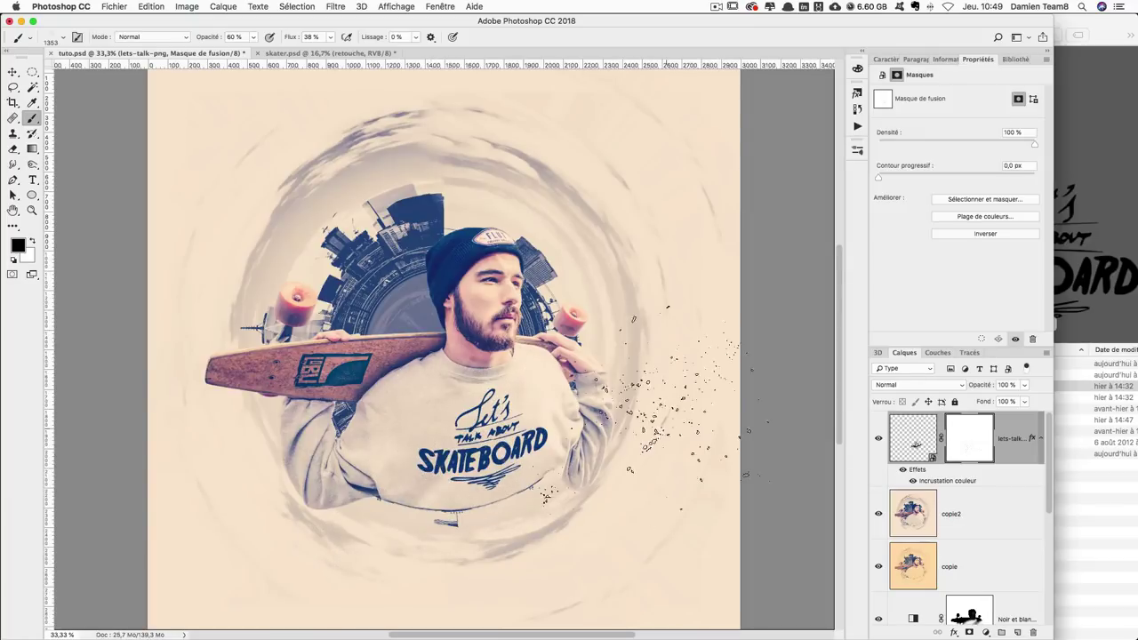
key("super+plus")
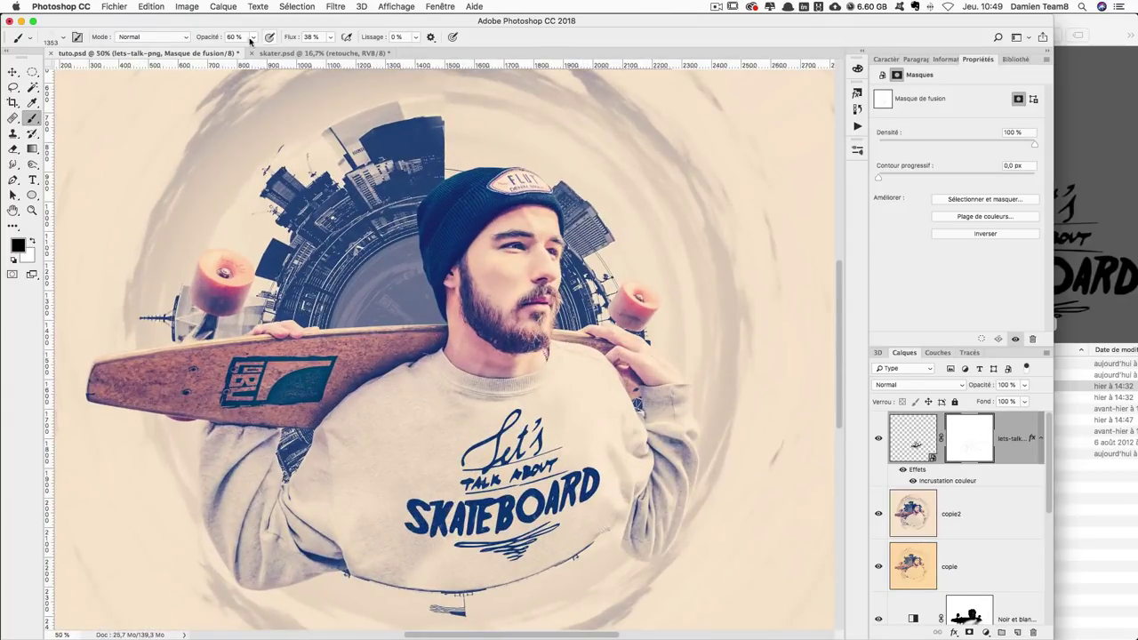
Set brush opacity to 100% and stamp dust specks over the logo's mask, undoing a miss.
left_click(251, 41)
left_click_drag(254, 54, 283, 54)
left_click(492, 384)
left_click(477, 480)
left_click(583, 519)
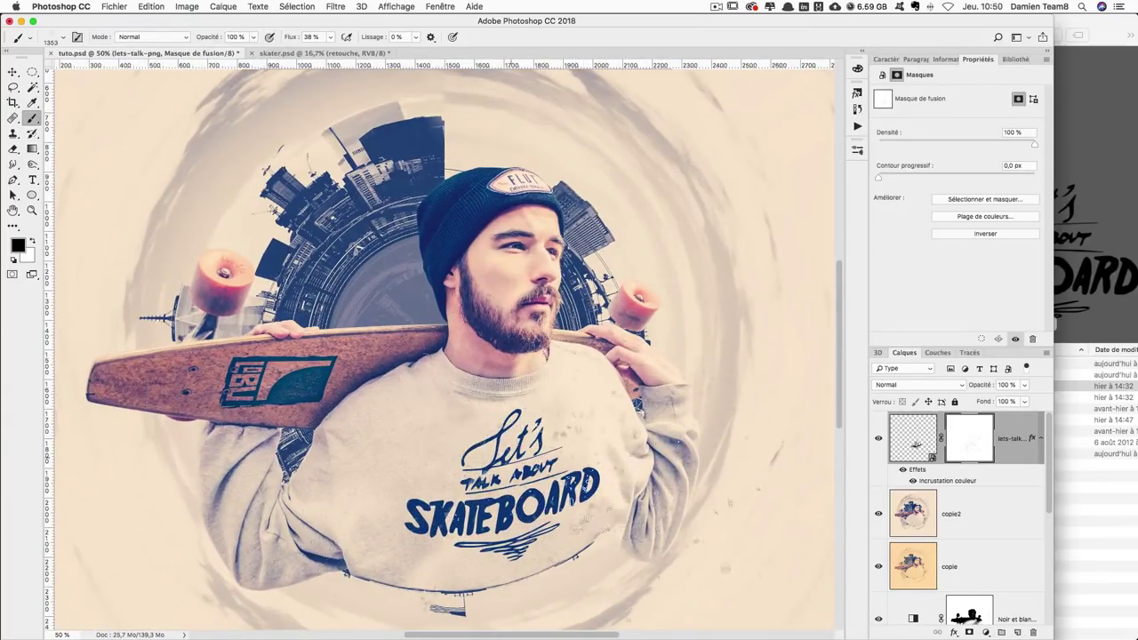
left_click_drag(582, 390, 520, 400)
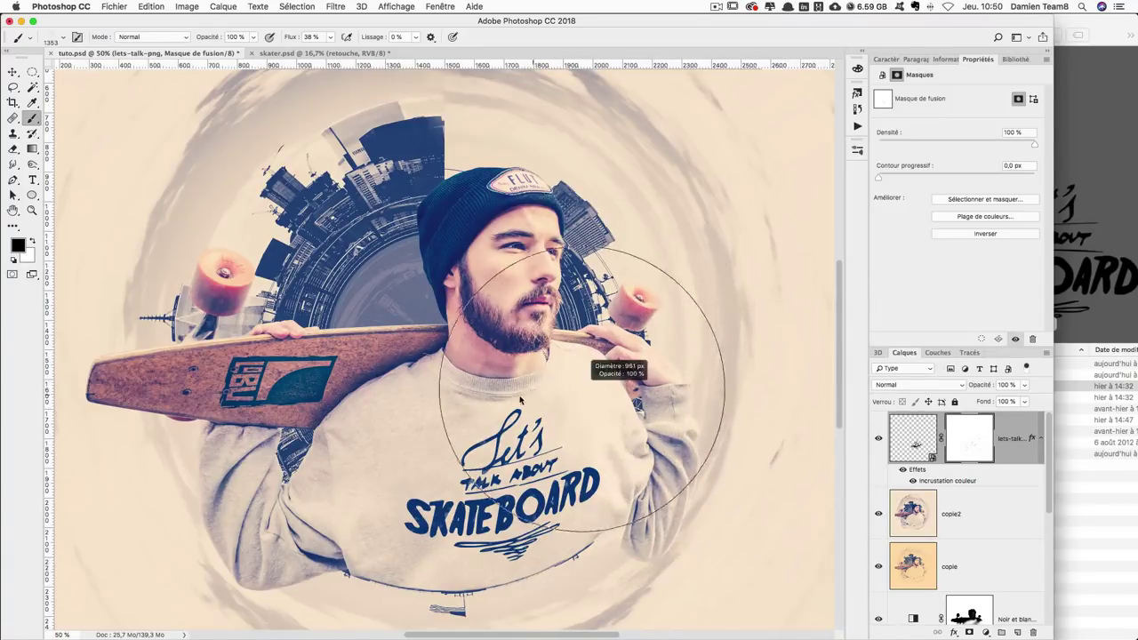
left_click(542, 587)
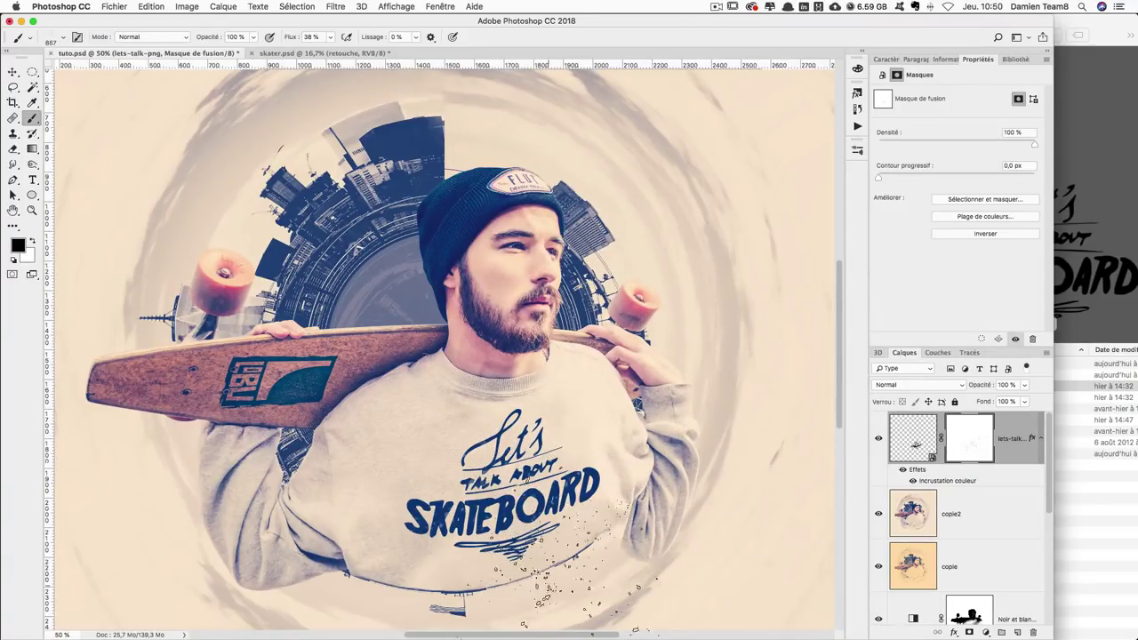
scroll(445, 347, "left", 2)
key("ctrl+z")
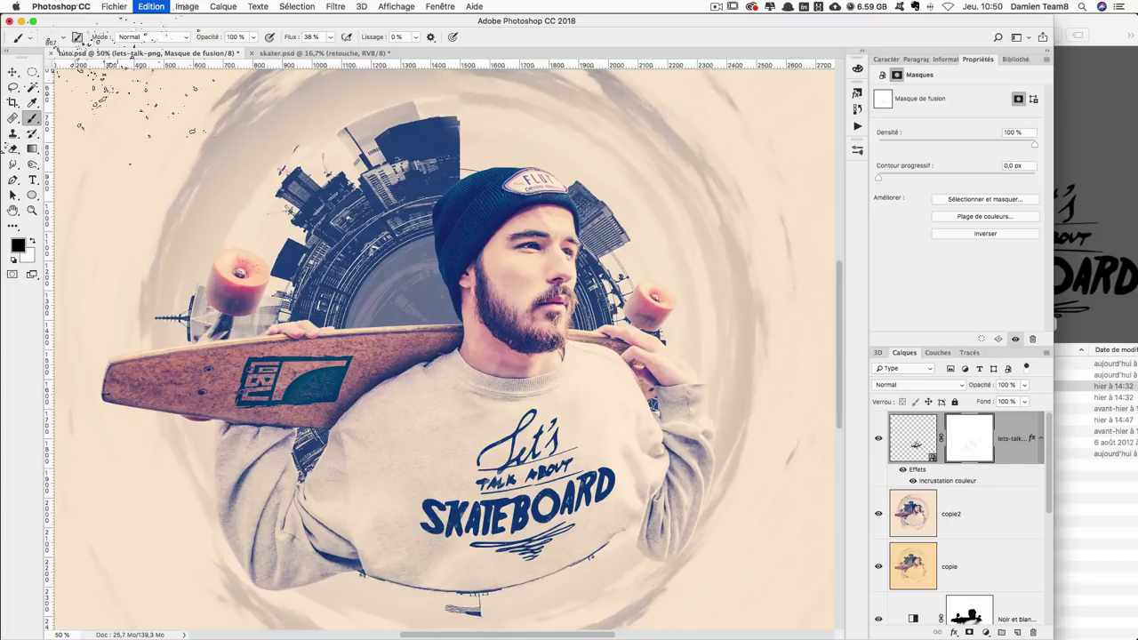
left_click_drag(394, 340, 395, 341)
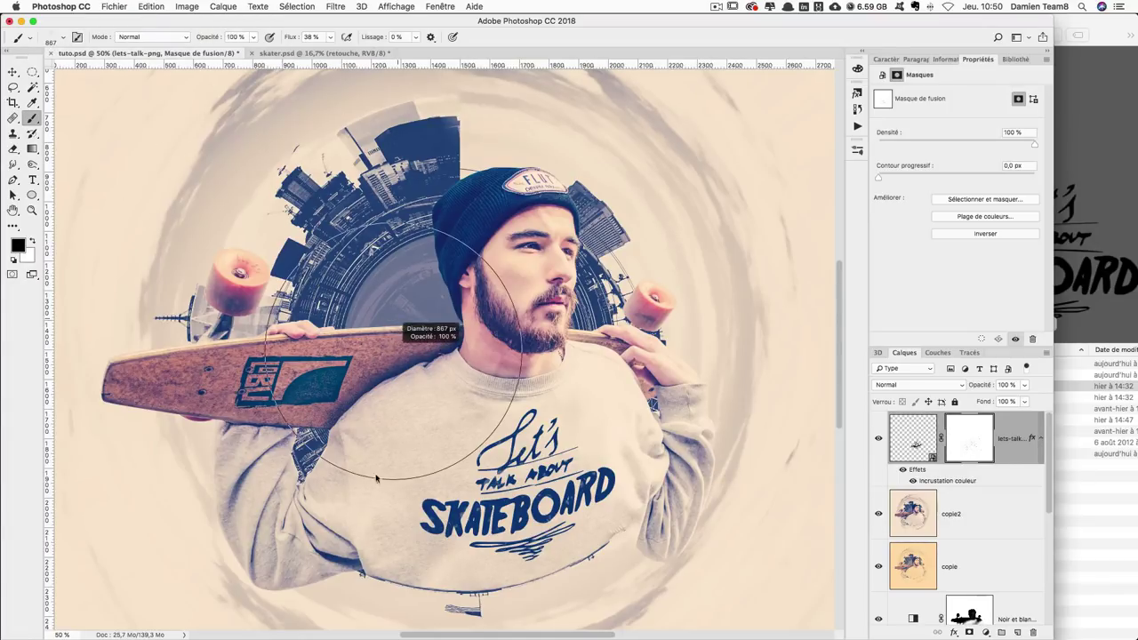
left_click_drag(369, 507, 302, 561)
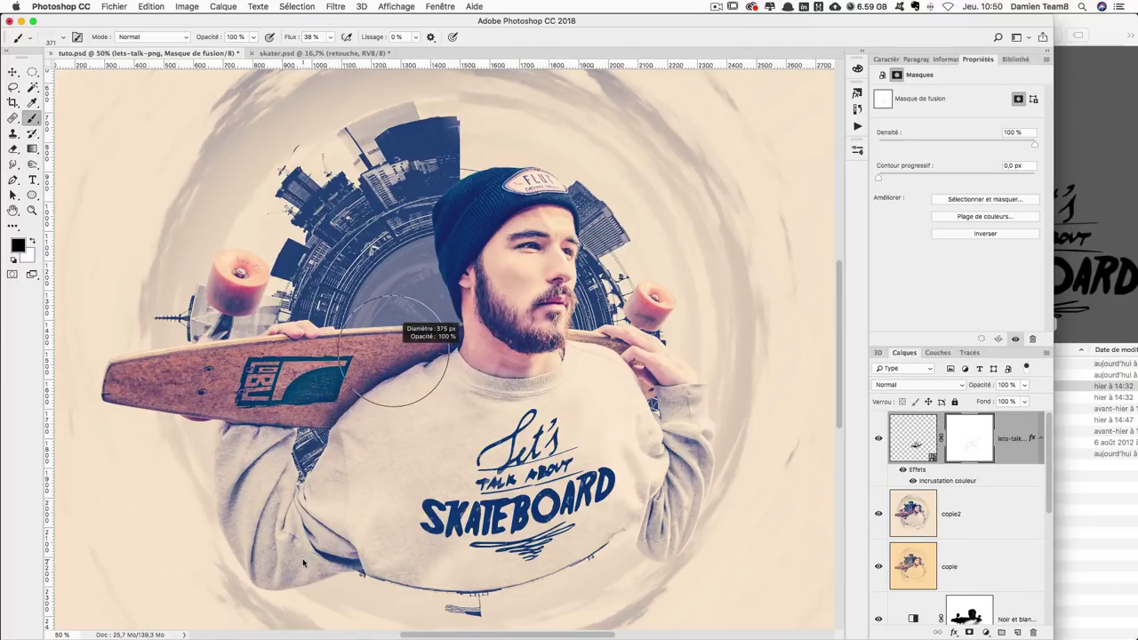
Switch to another WG Dust Particles brush at about 949 px and stamp more dust on the logo.
left_click(53, 40)
scroll(77, 436, "up", 2)
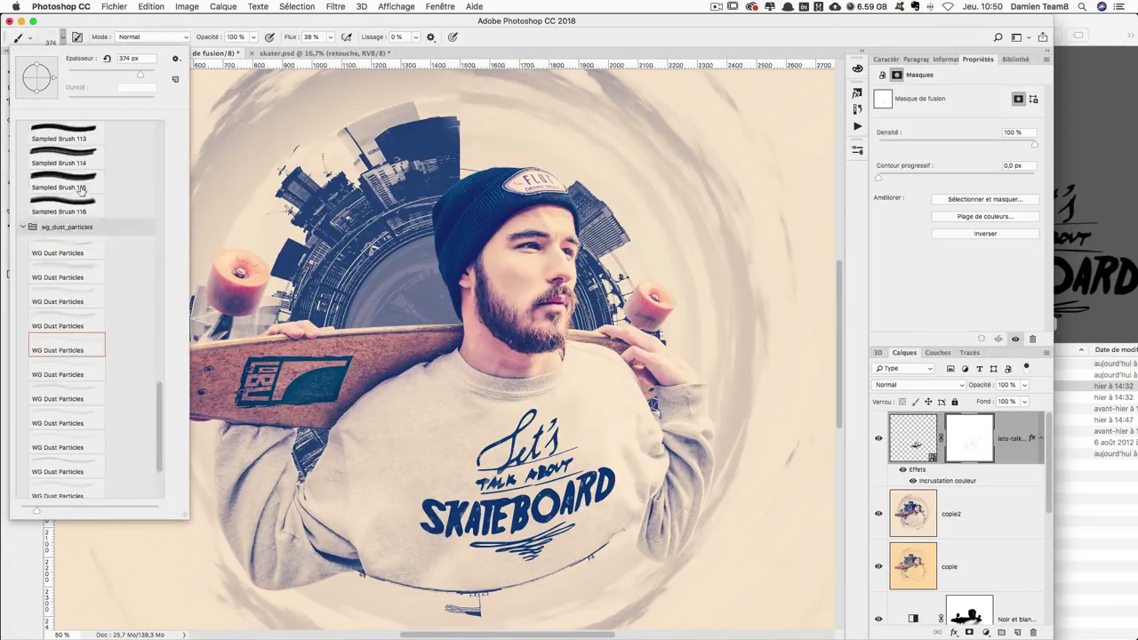
scroll(77, 436, "down", 2)
left_click(76, 459)
left_click(98, 488)
left_click_drag(581, 437, 350, 440)
left_click(581, 445)
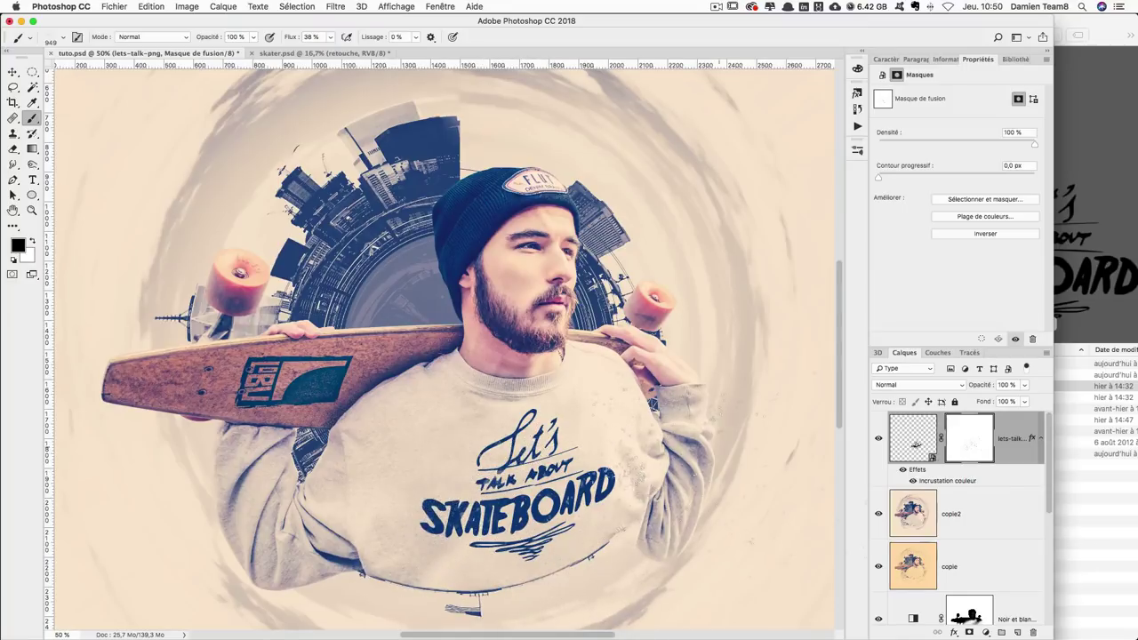
left_click(702, 527)
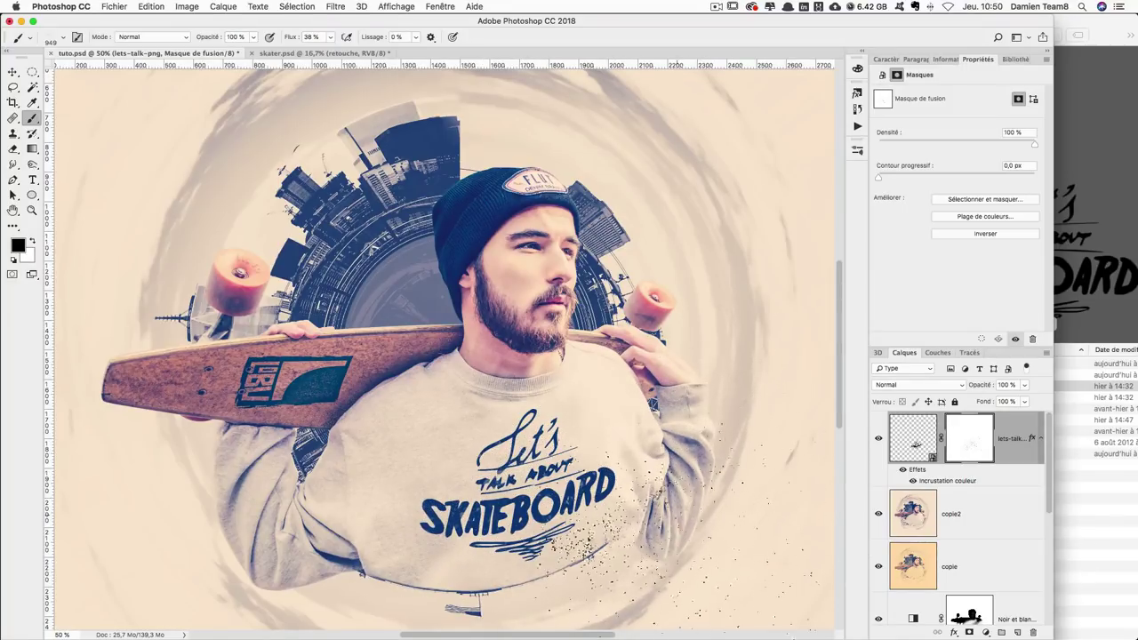
left_click_drag(640, 462, 498, 577)
Undo unwanted strokes and touch up the erosion near the lettering with a ~410 px brush.
key("ctrl+alt+z")
key("ctrl+alt+z")
left_click_drag(690, 500, 729, 500)
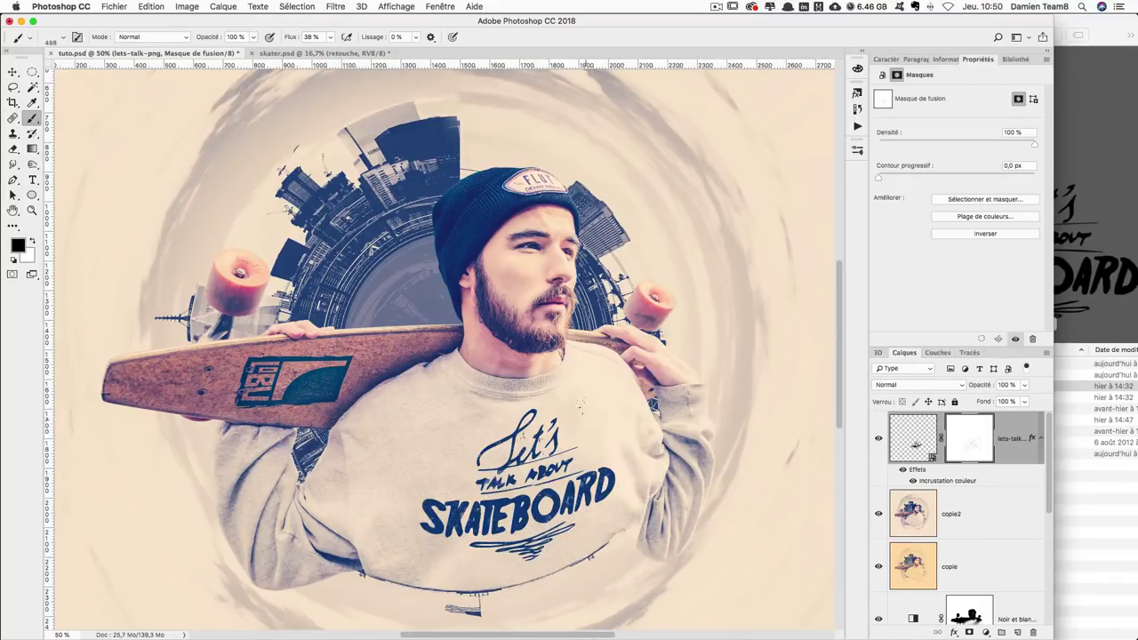
left_click_drag(616, 537, 587, 534)
left_click_drag(546, 401, 531, 416)
left_click_drag(648, 429, 588, 428)
Toggle the logo layer to compare, then stamp all visible layers onto new Calque 4.
left_click(879, 438)
left_click(880, 438)
left_click(879, 438)
left_click(879, 438)
left_click(908, 444)
key("super+minus")
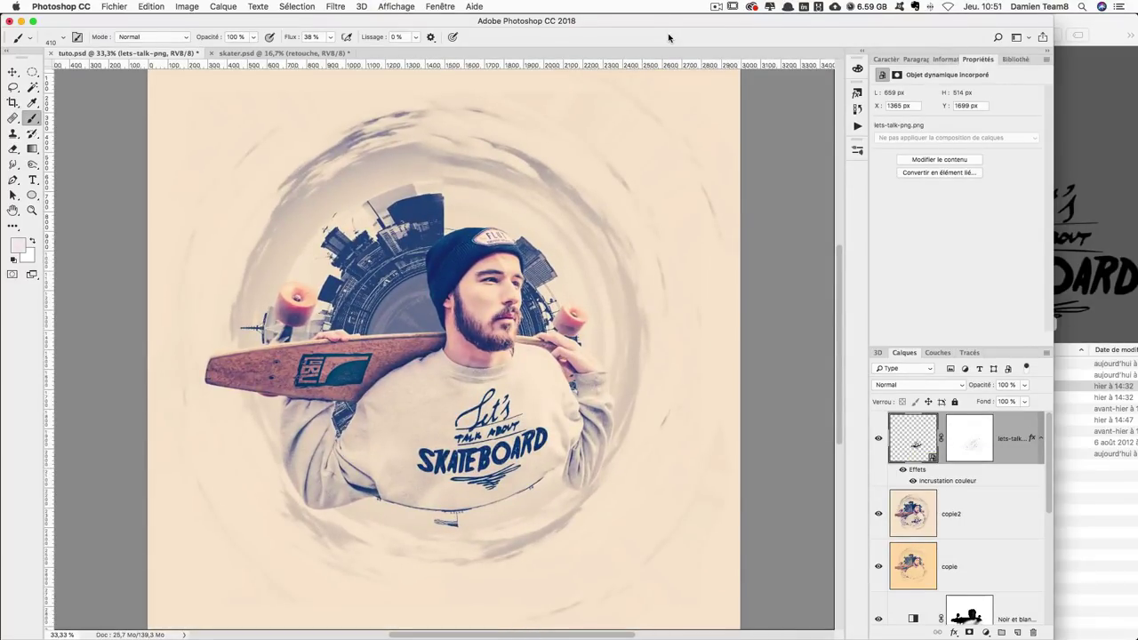
key("super+alt+shift+e")
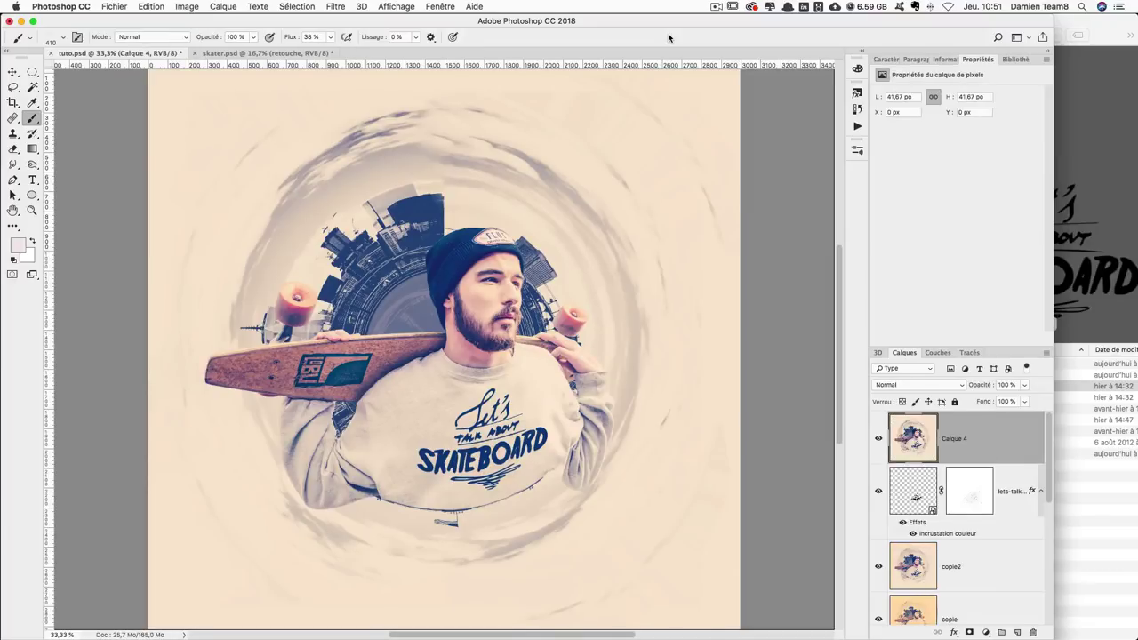
Apply a custom Lens Correction vignette of amount -40 and midpoint +15 to Calque 4.
left_click(334, 6)
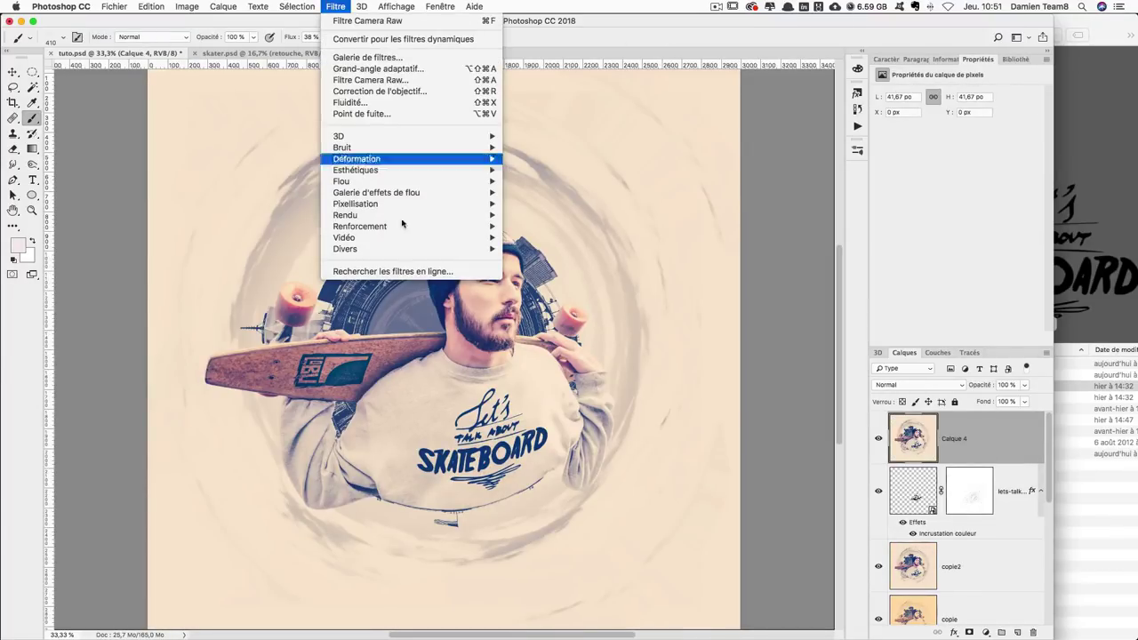
left_click(403, 91)
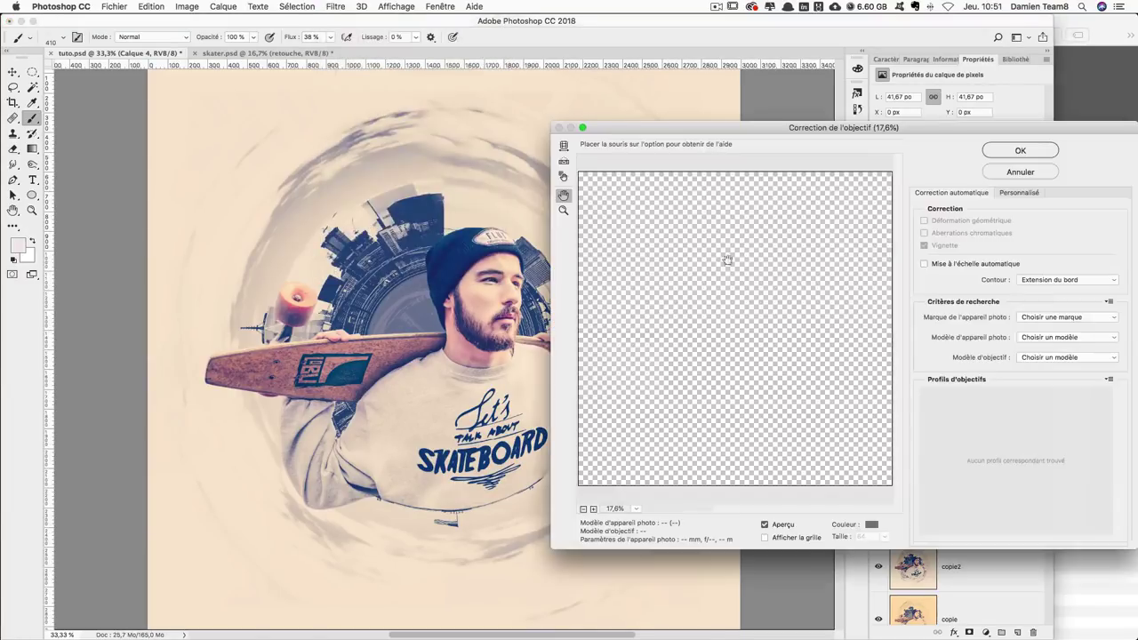
left_click(1021, 193)
left_click_drag(1019, 378, 1004, 379)
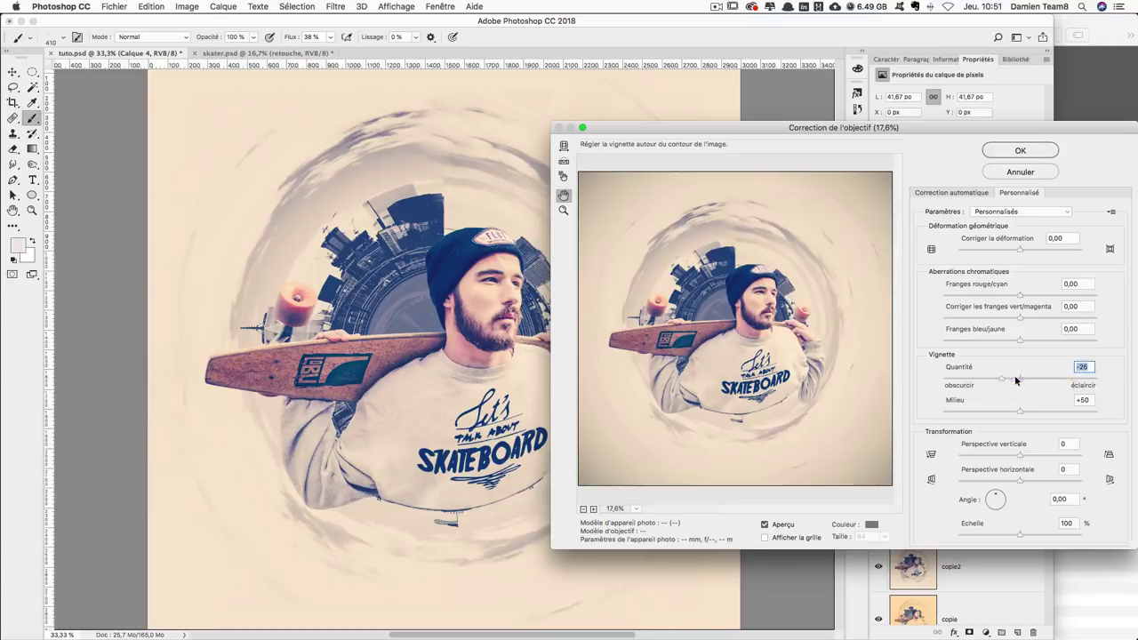
type("-30")
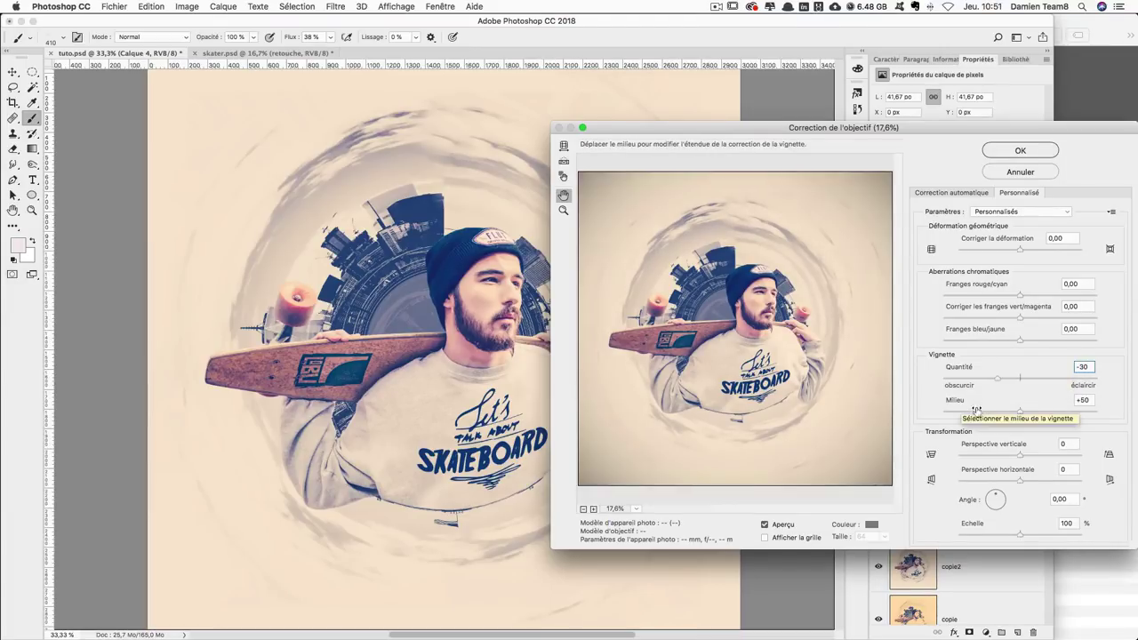
left_click_drag(957, 409, 965, 413)
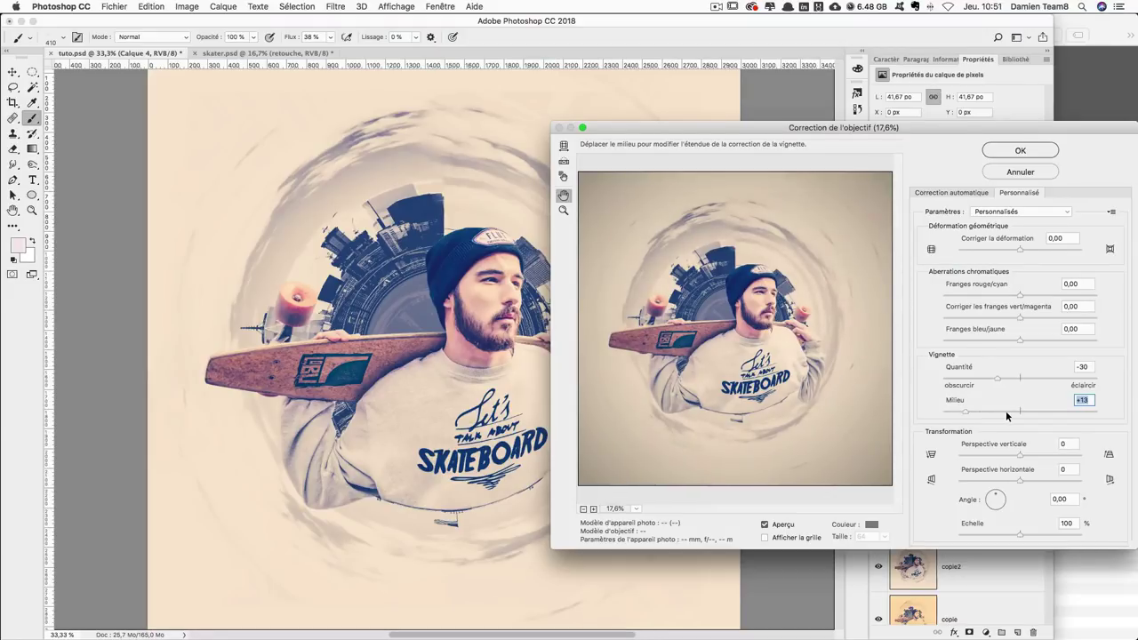
type("15")
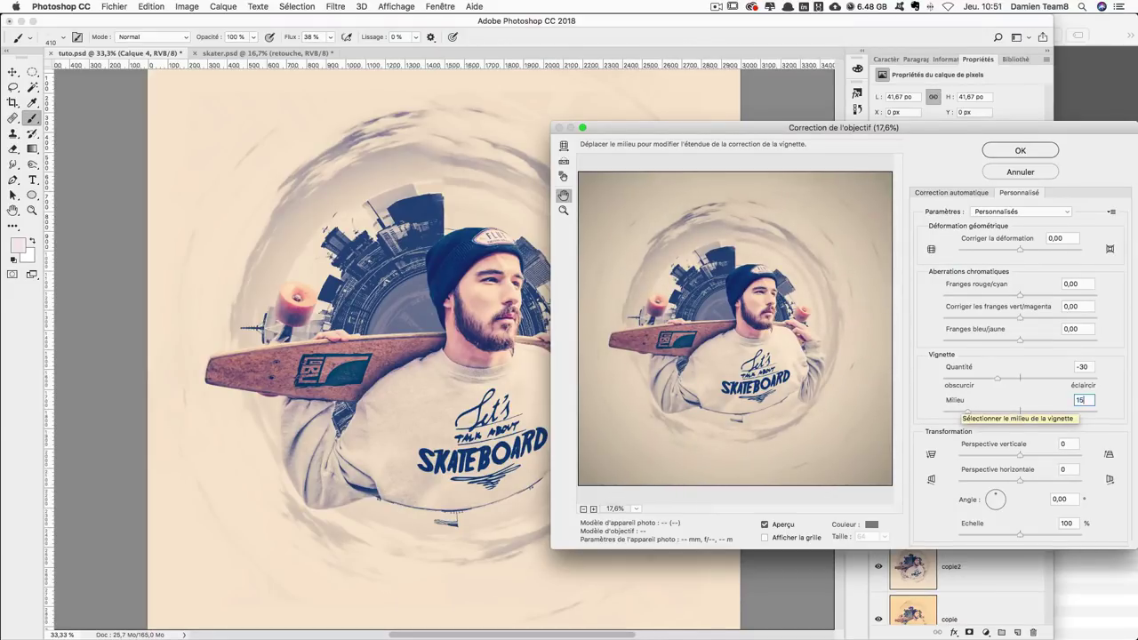
left_click_drag(998, 378, 999, 377)
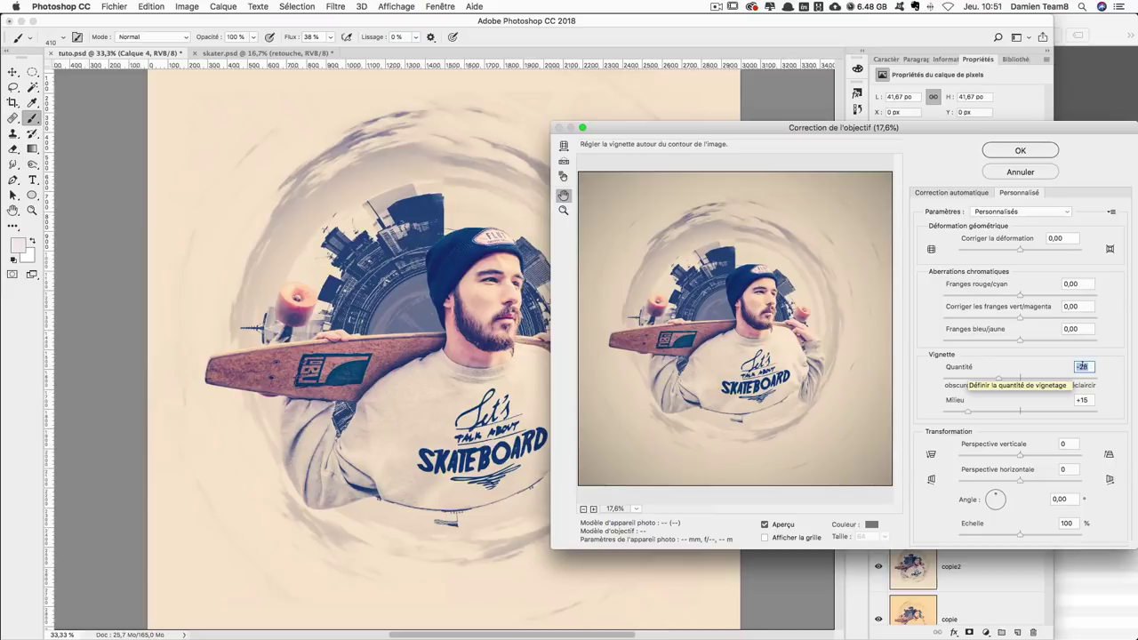
type("-40")
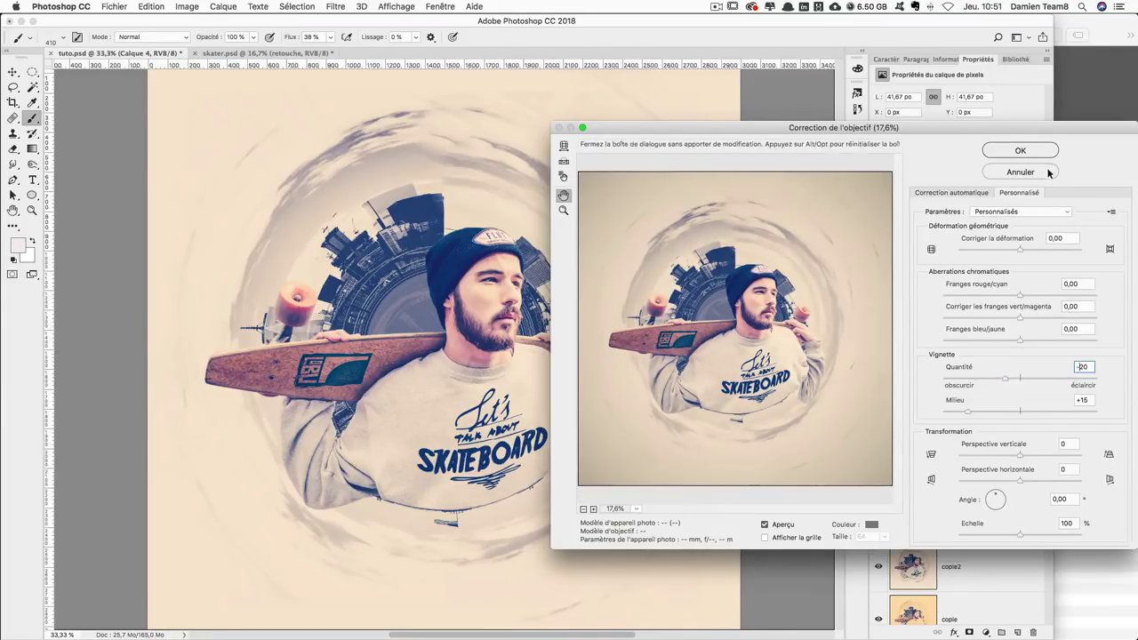
left_click(1016, 151)
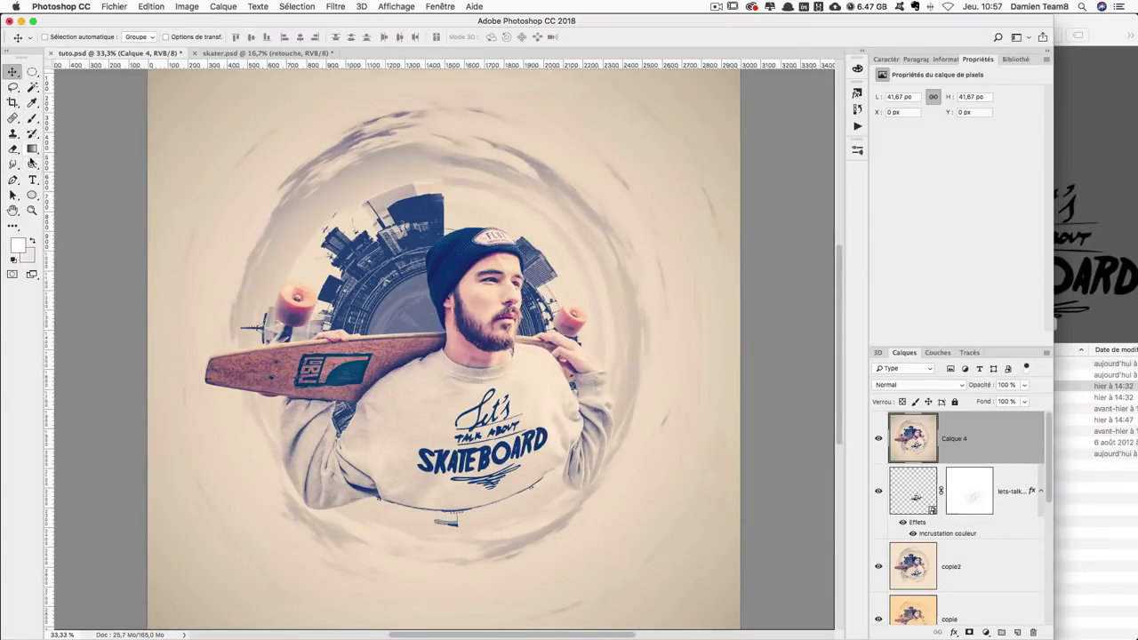
Select the Dodge tool with range Highlights and 20% exposure.
left_click_drag(32, 164, 106, 177)
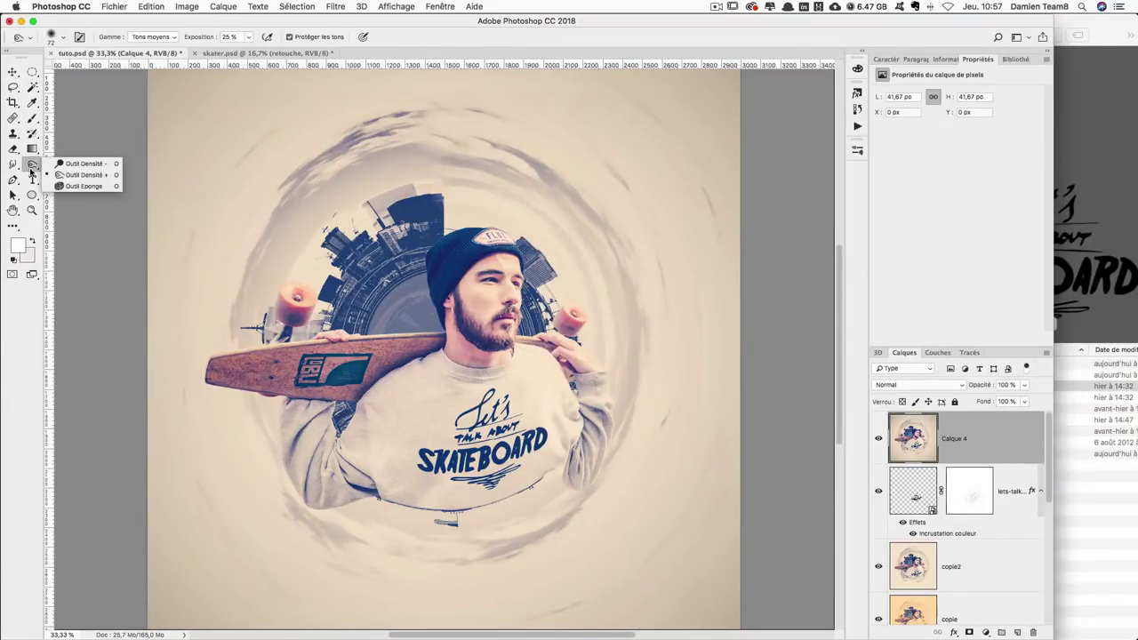
left_click(107, 175)
left_click(168, 39)
left_click(229, 38)
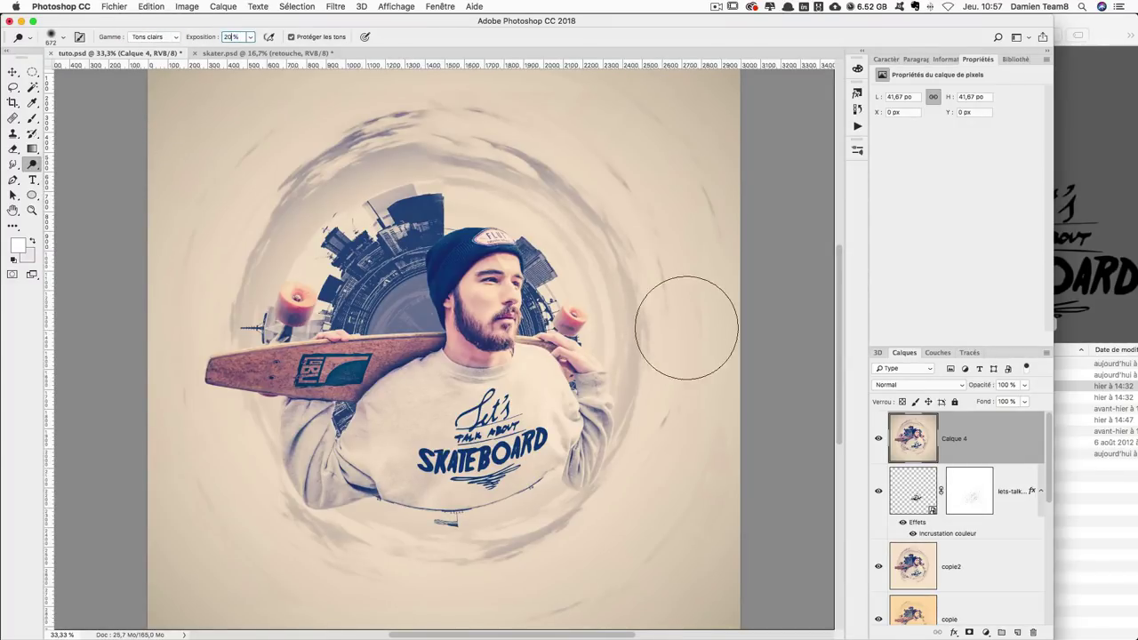
Dodge the right-hand swirl and around the skater's face, then switch the range to Midtones.
mouse_move(472, 173)
left_mouse_down()
mouse_move(537, 193)
mouse_move(483, 157)
mouse_move(563, 190)
mouse_move(602, 246)
mouse_move(608, 287)
mouse_move(482, 178)
mouse_move(589, 259)
mouse_move(582, 295)
mouse_move(572, 240)
mouse_move(583, 233)
mouse_move(561, 242)
mouse_move(554, 198)
mouse_move(592, 157)
mouse_move(728, 220)
mouse_move(719, 158)
mouse_move(559, 330)
mouse_move(605, 261)
mouse_move(604, 351)
left_mouse_up()
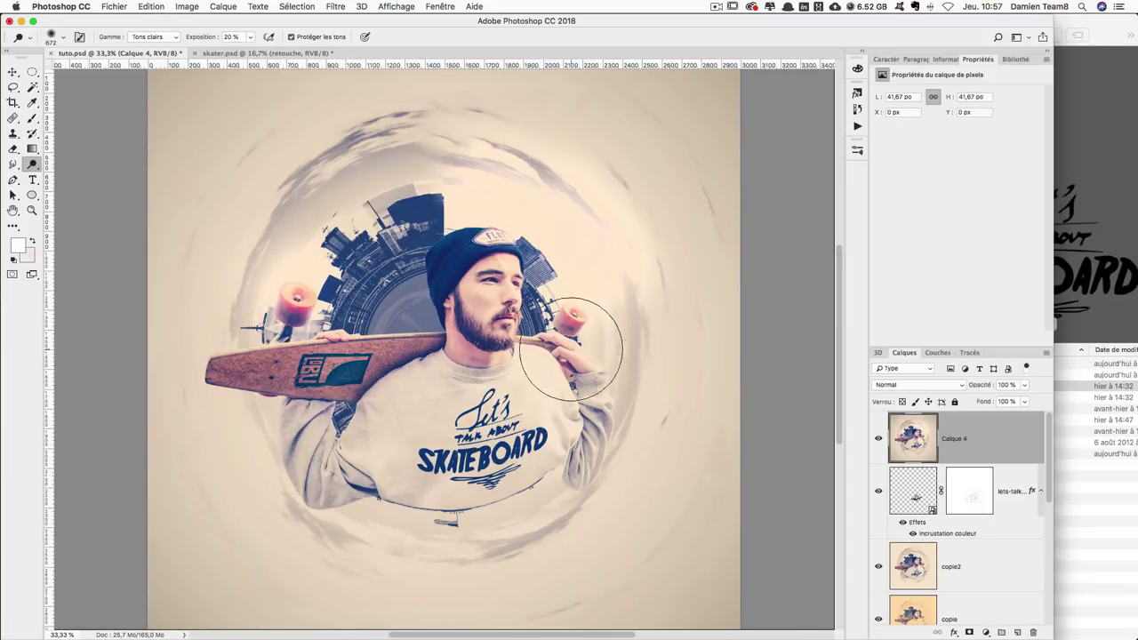
left_click_drag(533, 356, 480, 311)
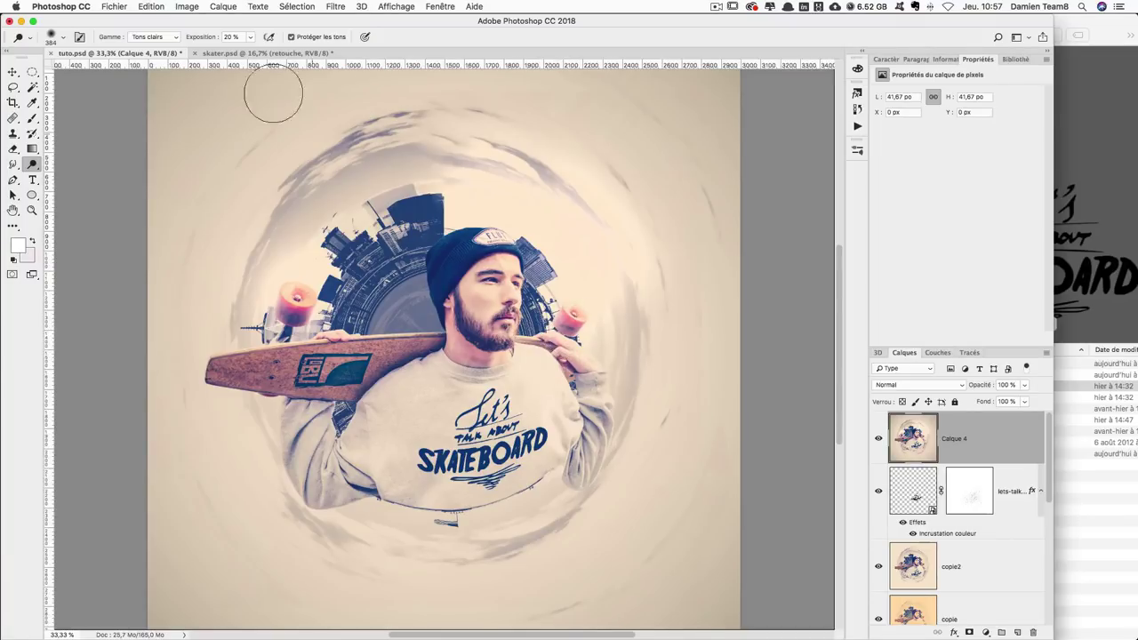
left_click(176, 41)
left_click(151, 24)
Apply a custom Lens Correction with -15 distortion and scale the image to 106%.
left_click(338, 8)
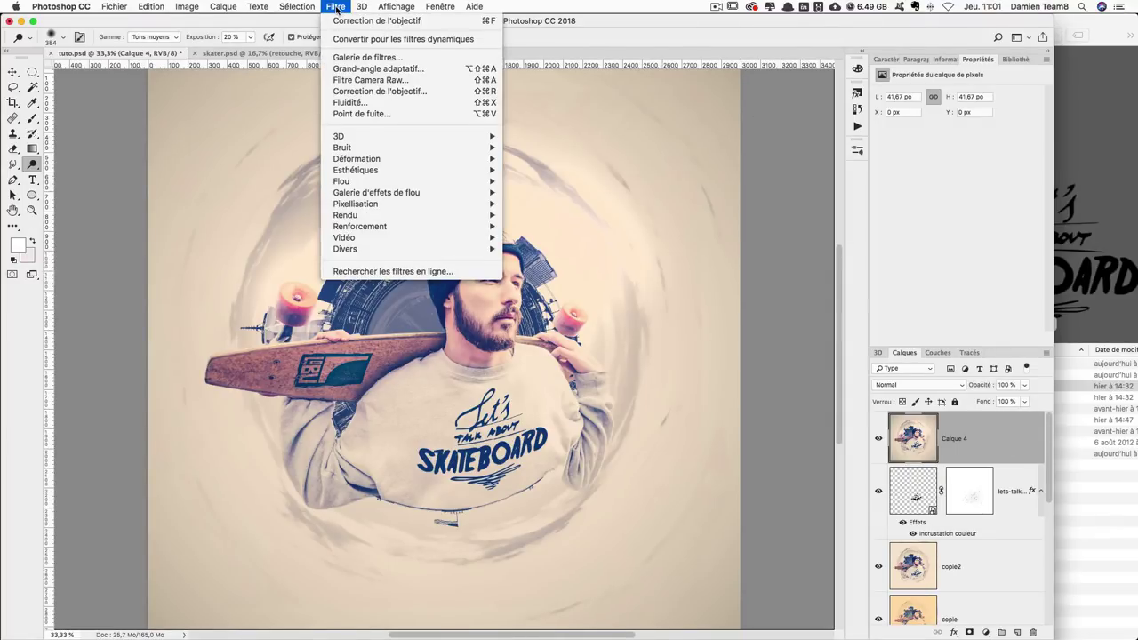
left_click(379, 91)
left_click(973, 122)
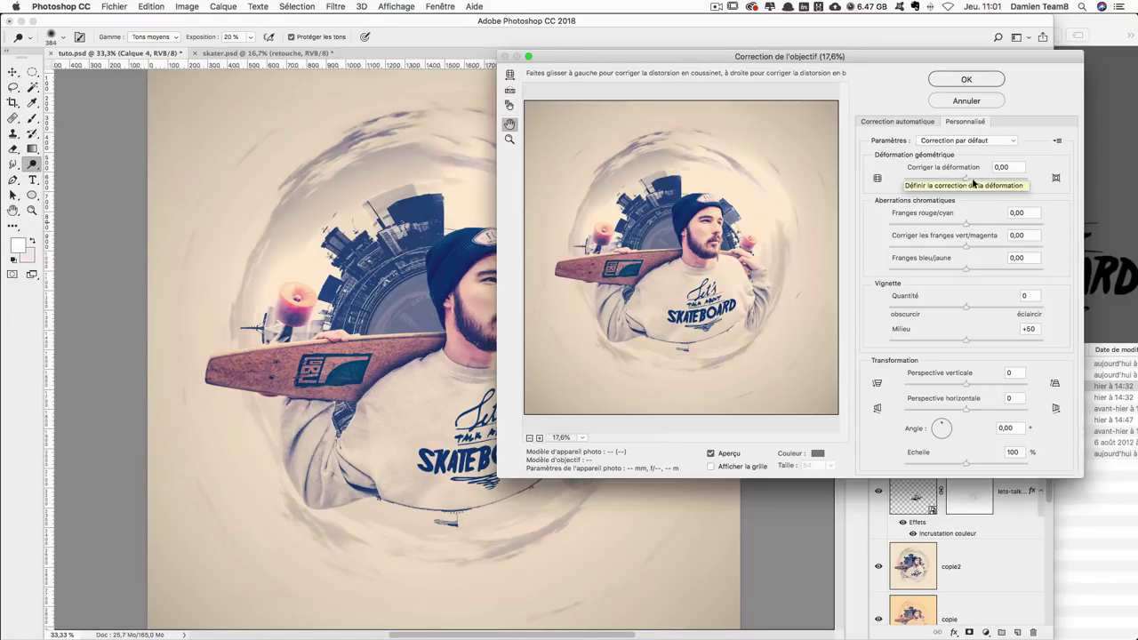
mouse_move(966, 177)
left_mouse_down()
mouse_move(920, 178)
mouse_move(957, 179)
left_mouse_up()
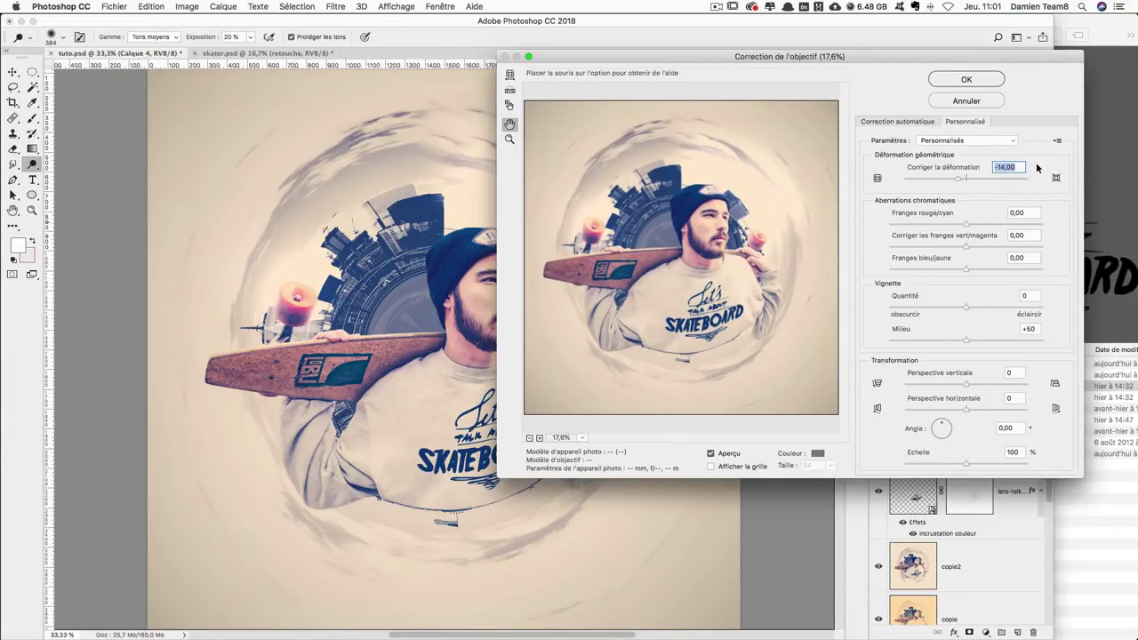
type("-15")
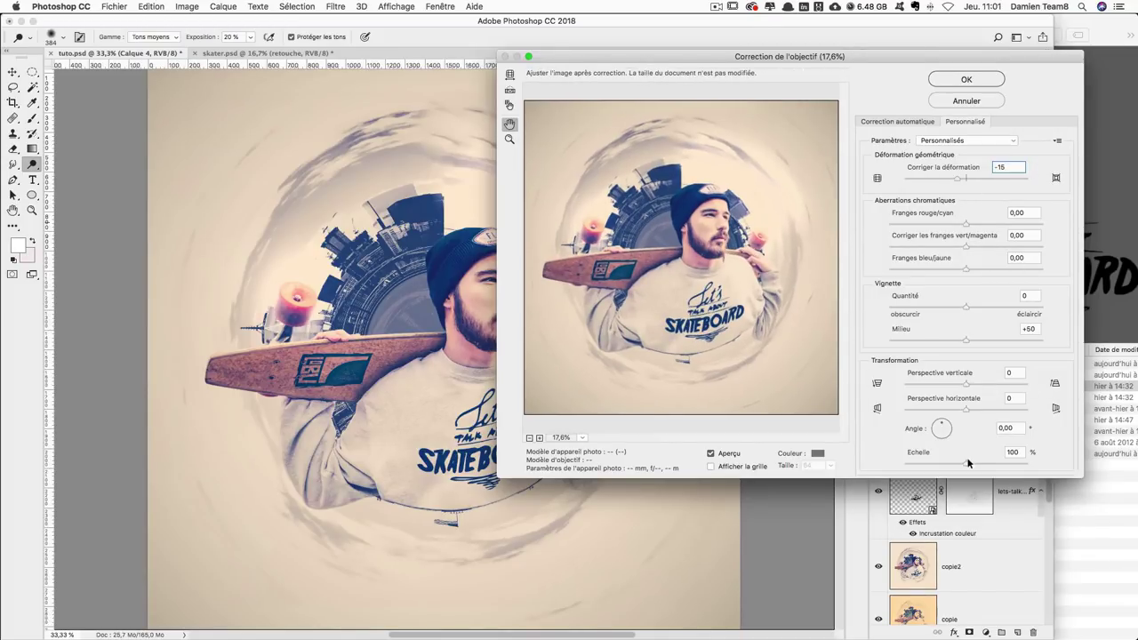
left_click_drag(968, 462, 973, 464)
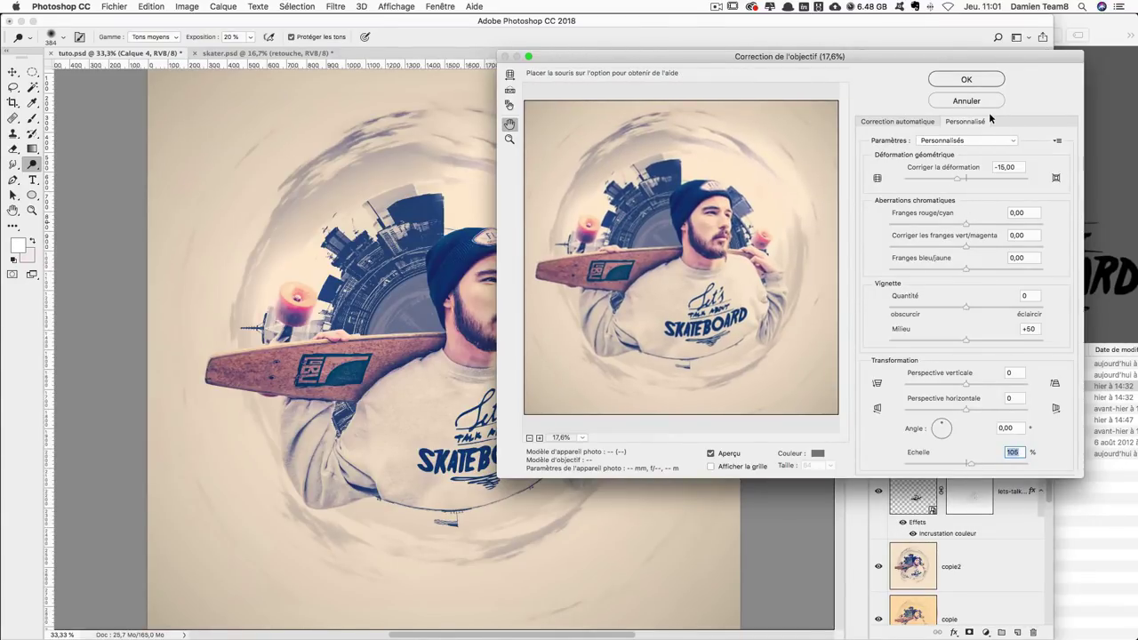
key("Return")
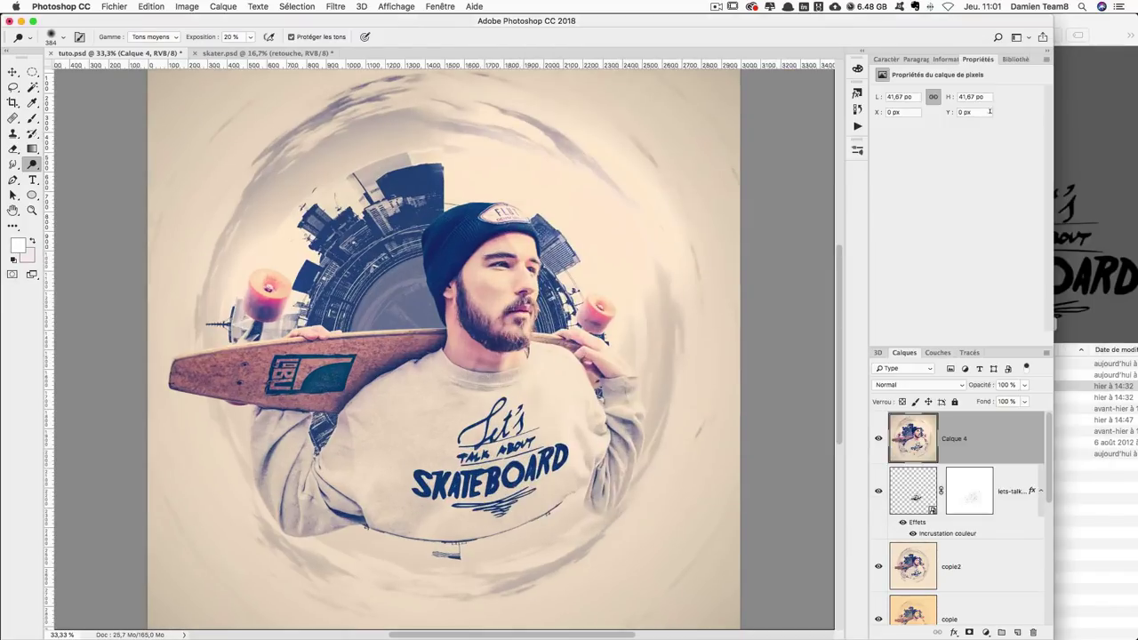
key("ctrl+z")
key("ctrl+z")
key("ctrl+z")
key("ctrl+z")
key("ctrl+minus")
key("ctrl+y")
key("ctrl+y")
key("ctrl+z")
key("ctrl+z")
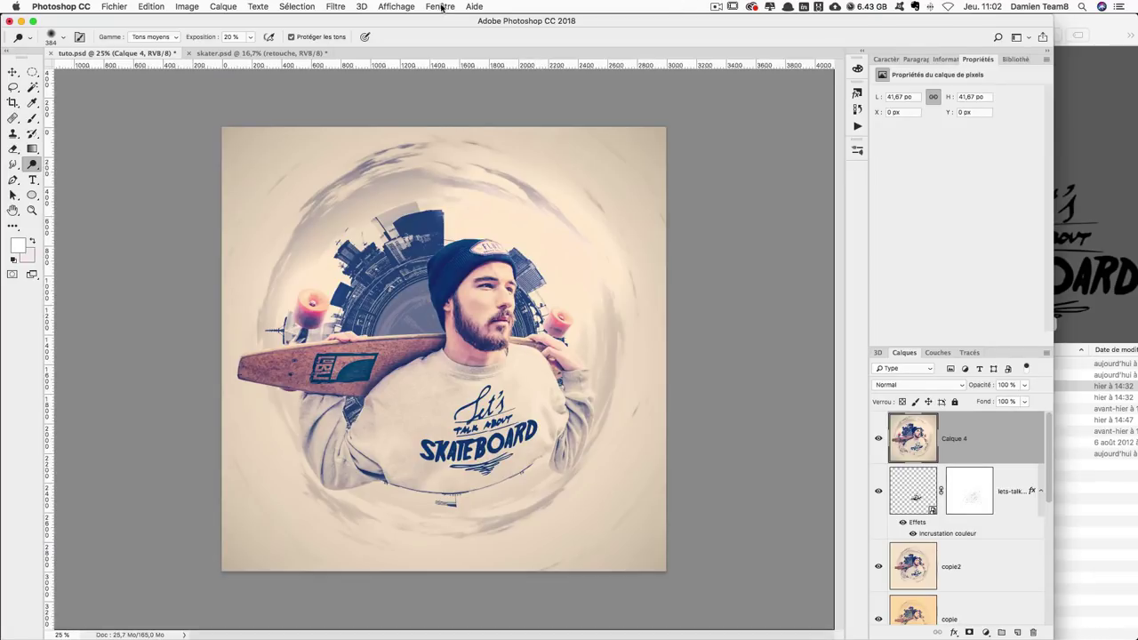
left_click(328, 6)
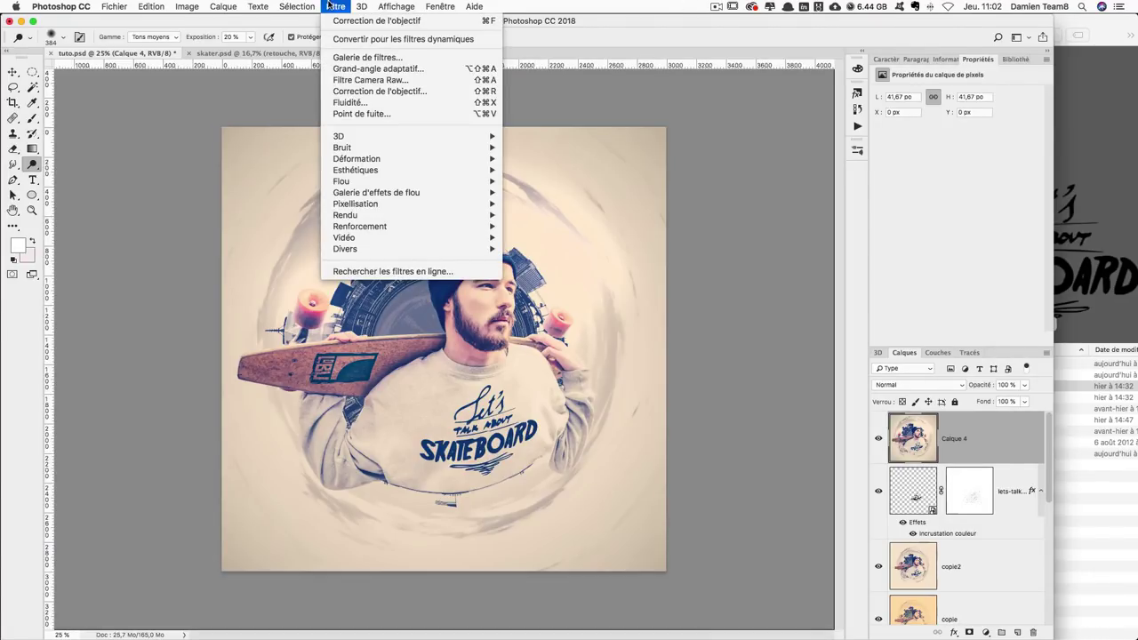
In Camera Raw, cool temperature to -5, zero exposure and contrast, and adjust saturation.
left_click(434, 87)
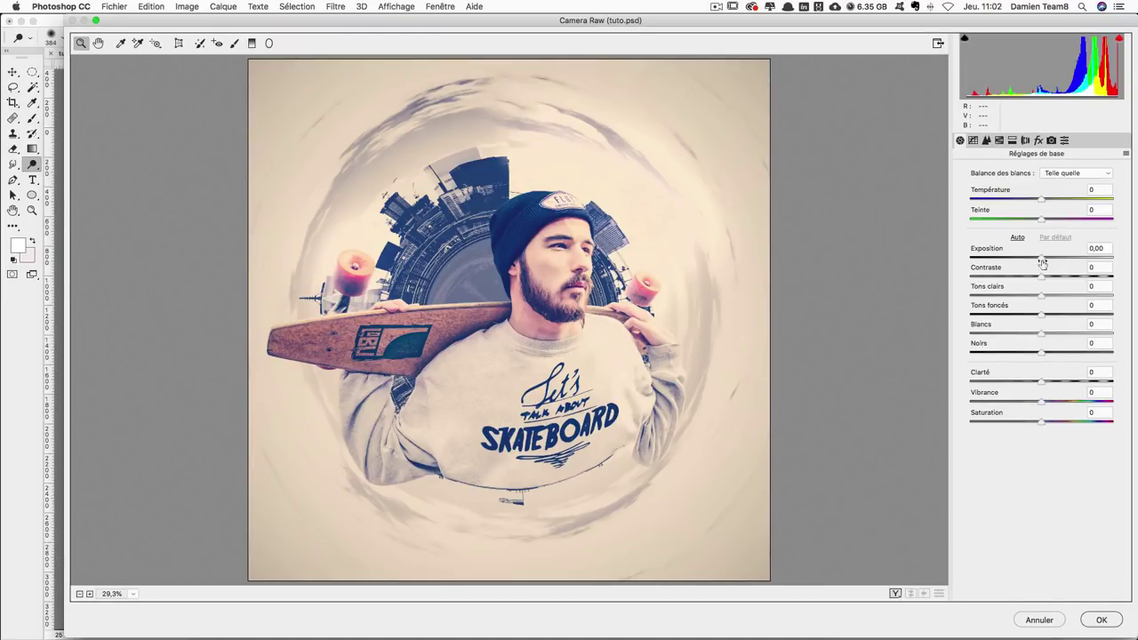
mouse_move(1043, 201)
left_mouse_down()
mouse_move(1052, 205)
mouse_move(1036, 205)
left_mouse_up()
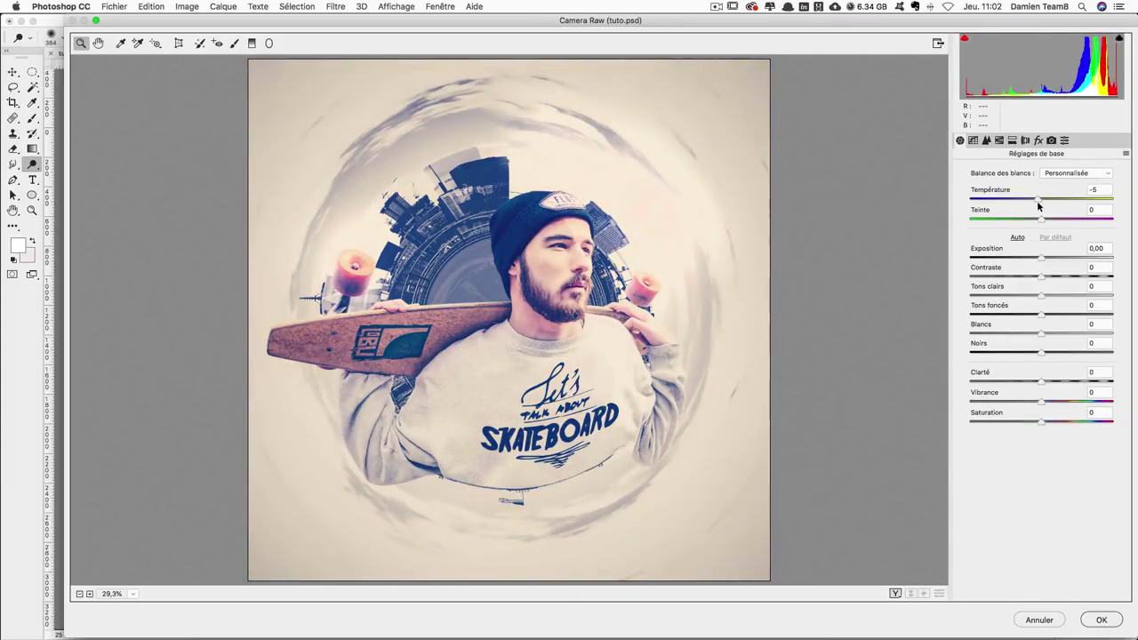
mouse_move(1049, 257)
left_mouse_down()
mouse_move(1046, 278)
mouse_move(1061, 293)
mouse_move(1016, 293)
mouse_move(1068, 296)
mouse_move(1032, 296)
mouse_move(1028, 311)
mouse_move(1053, 333)
mouse_move(1077, 333)
mouse_move(1016, 332)
mouse_move(1046, 332)
mouse_move(1036, 352)
mouse_move(1059, 352)
mouse_move(1033, 352)
mouse_move(1055, 381)
mouse_move(1052, 418)
left_mouse_up()
double_click(1043, 257)
double_click(1045, 277)
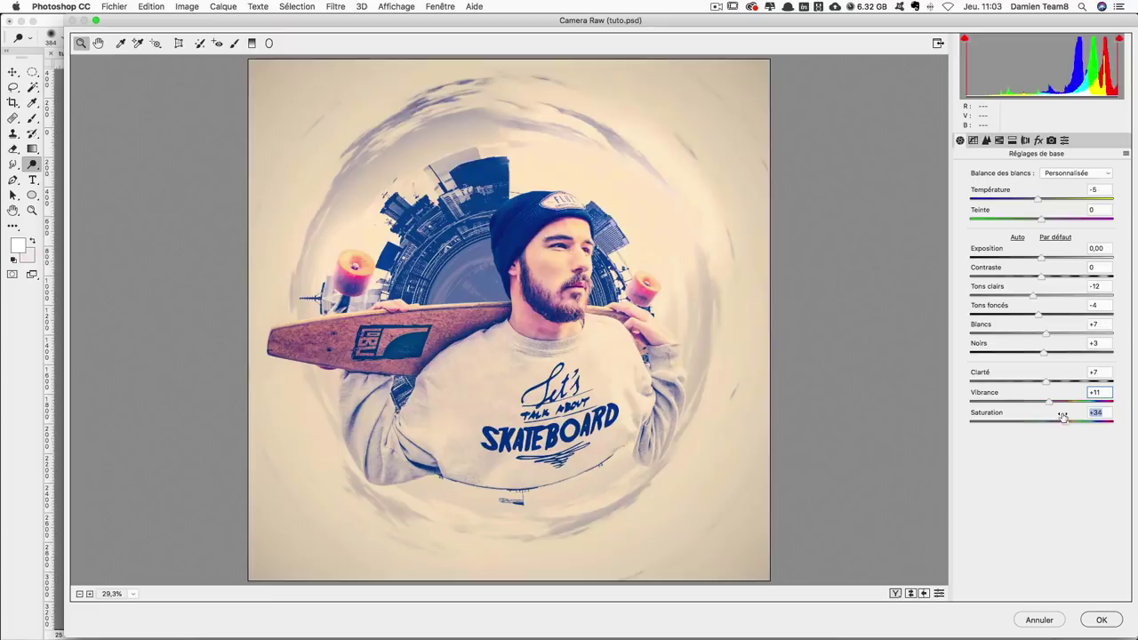
mouse_move(1052, 418)
left_mouse_down()
mouse_move(1064, 401)
mouse_move(1052, 418)
left_mouse_up()
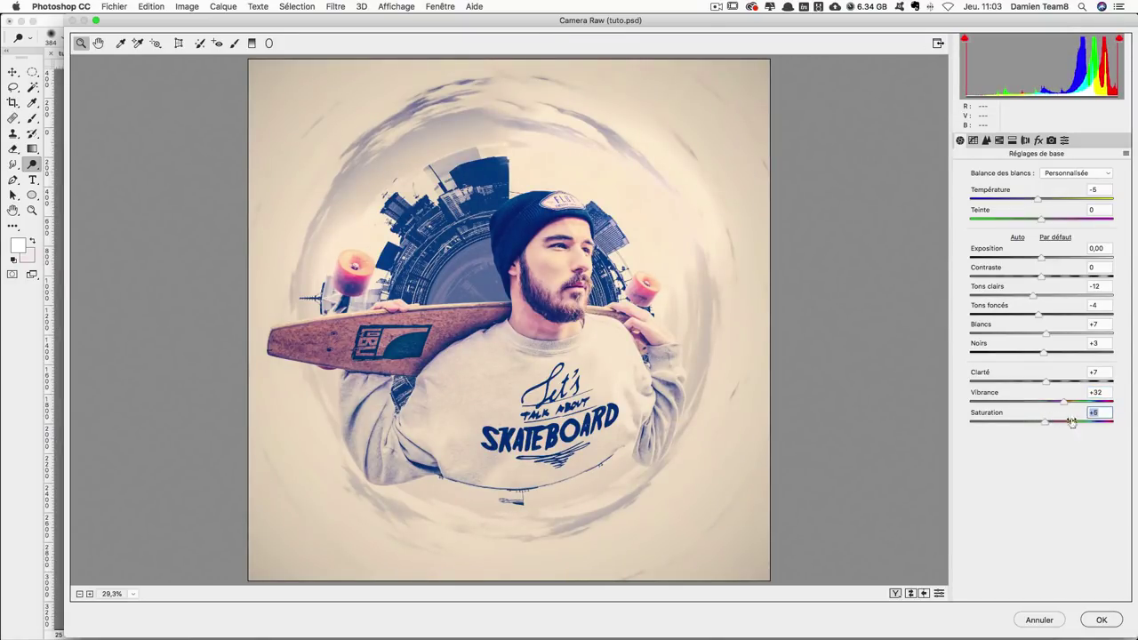
Apply the Camera Raw grade, then run a second Camera Raw pass with contrast -40.
key("Return")
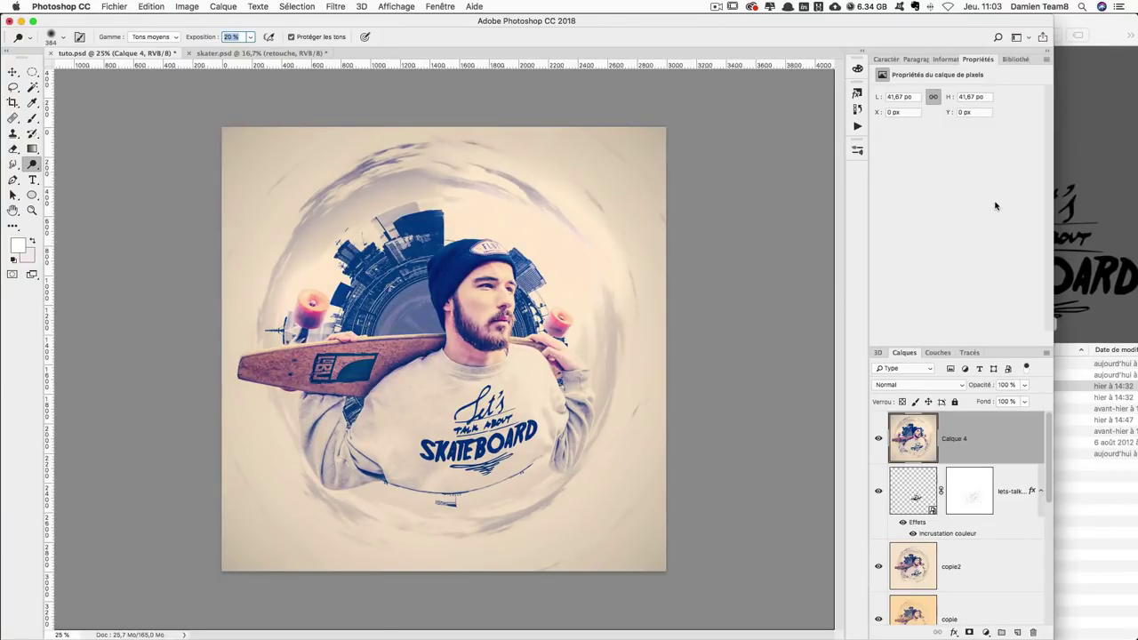
key("ctrl+plus")
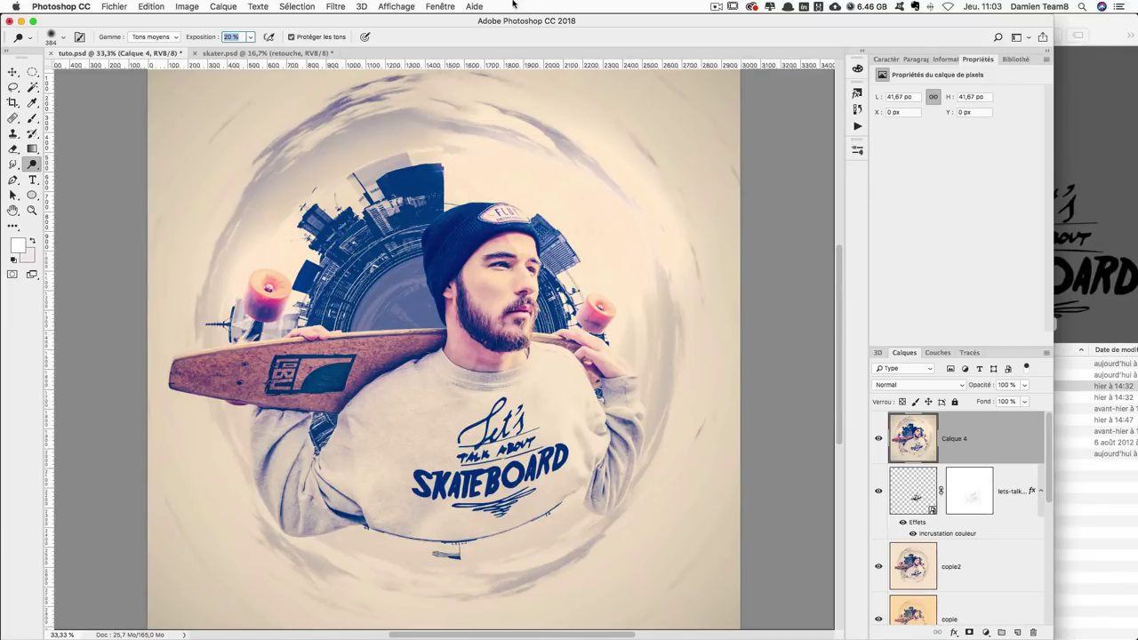
left_click(335, 6)
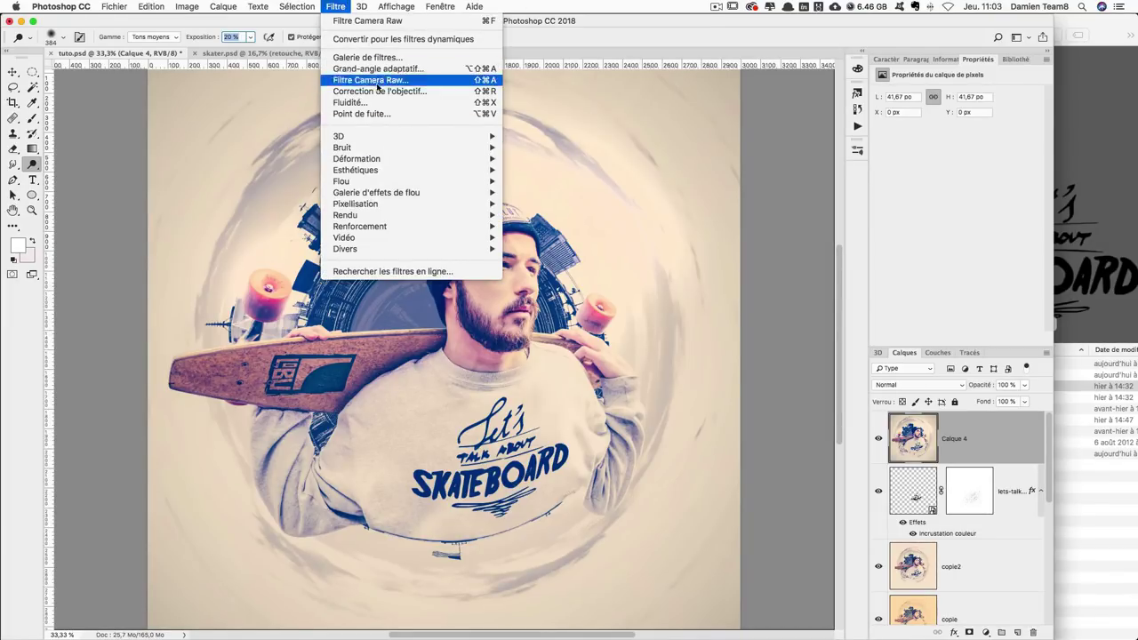
left_click(392, 80)
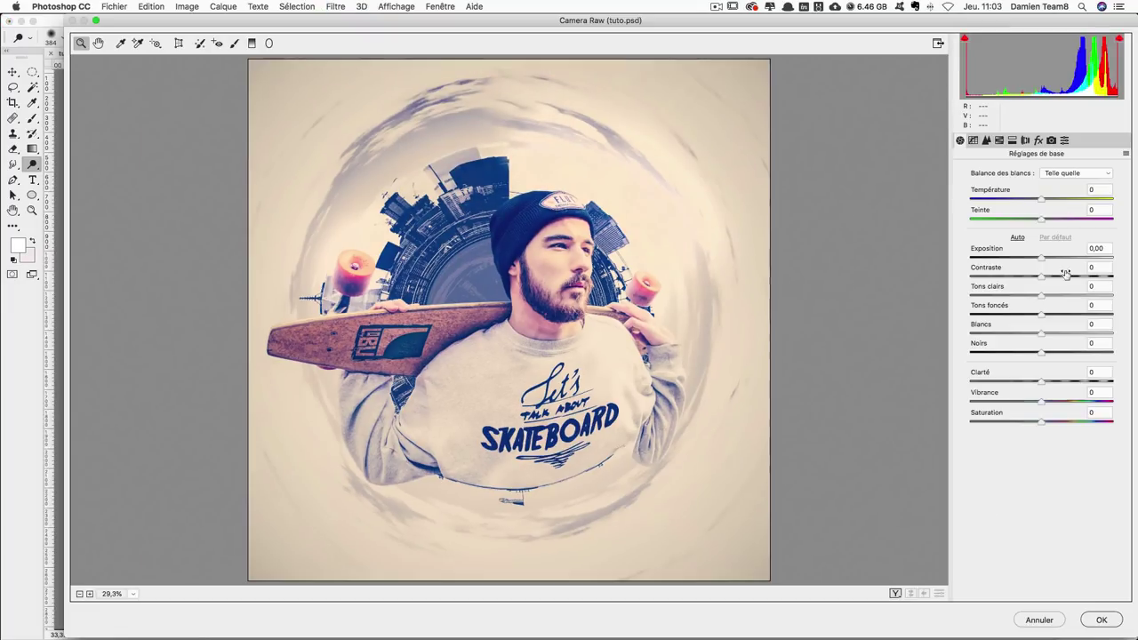
mouse_move(1042, 275)
left_mouse_down()
mouse_move(1011, 275)
mouse_move(1025, 274)
left_mouse_up()
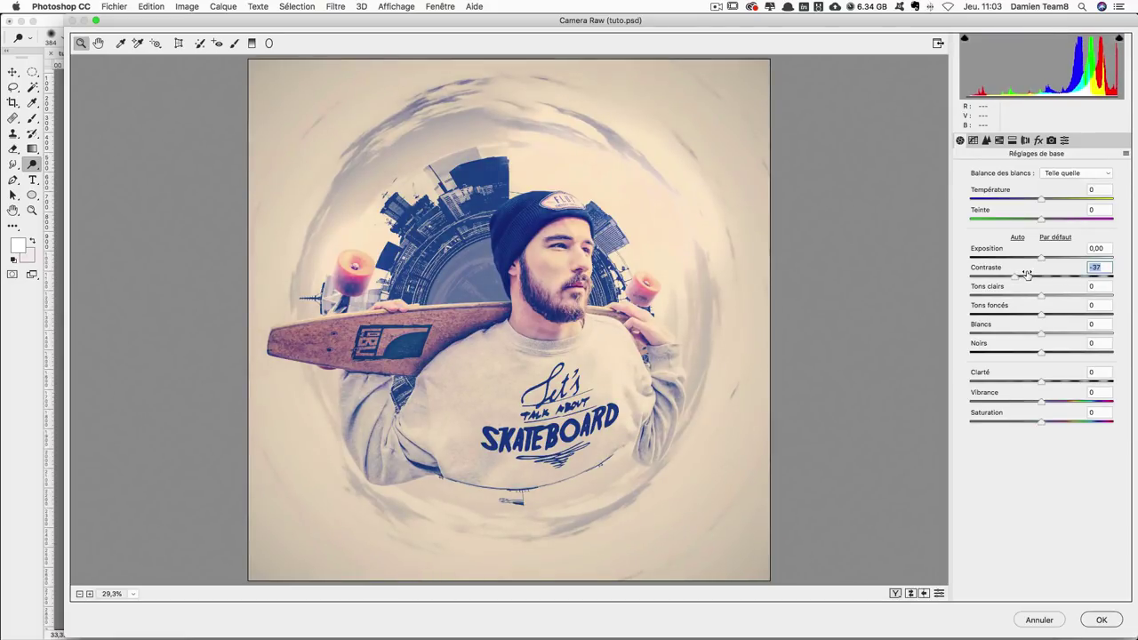
key("Return")
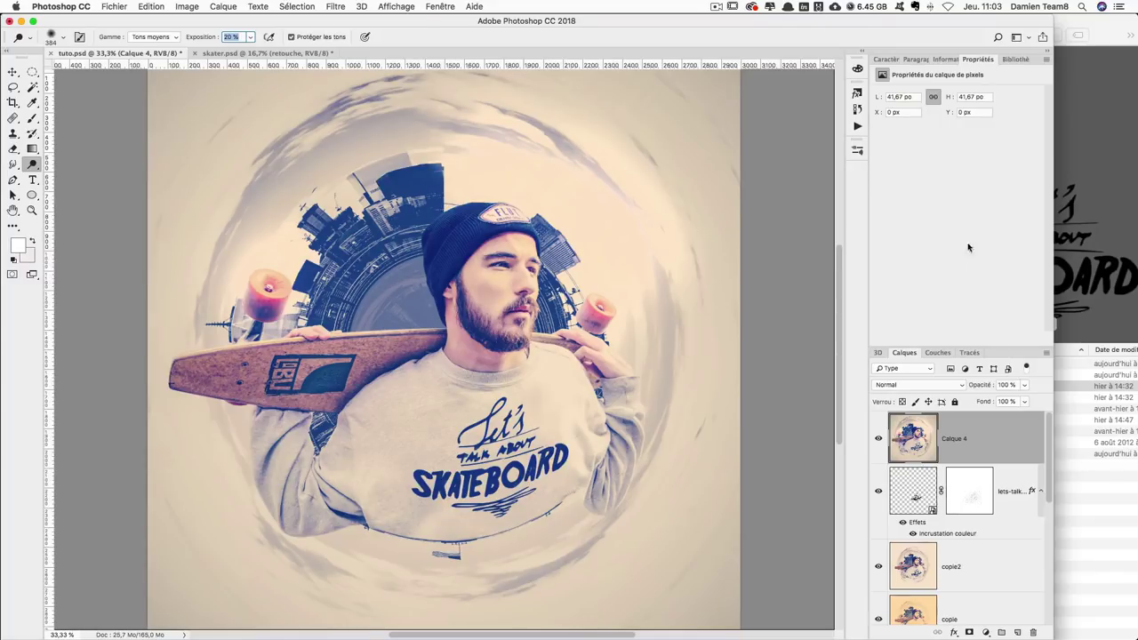
Set Ajout de bruit to 4% Gaussian monochromatic noise on Calque 4.
left_click(335, 6)
mouse_move(344, 237)
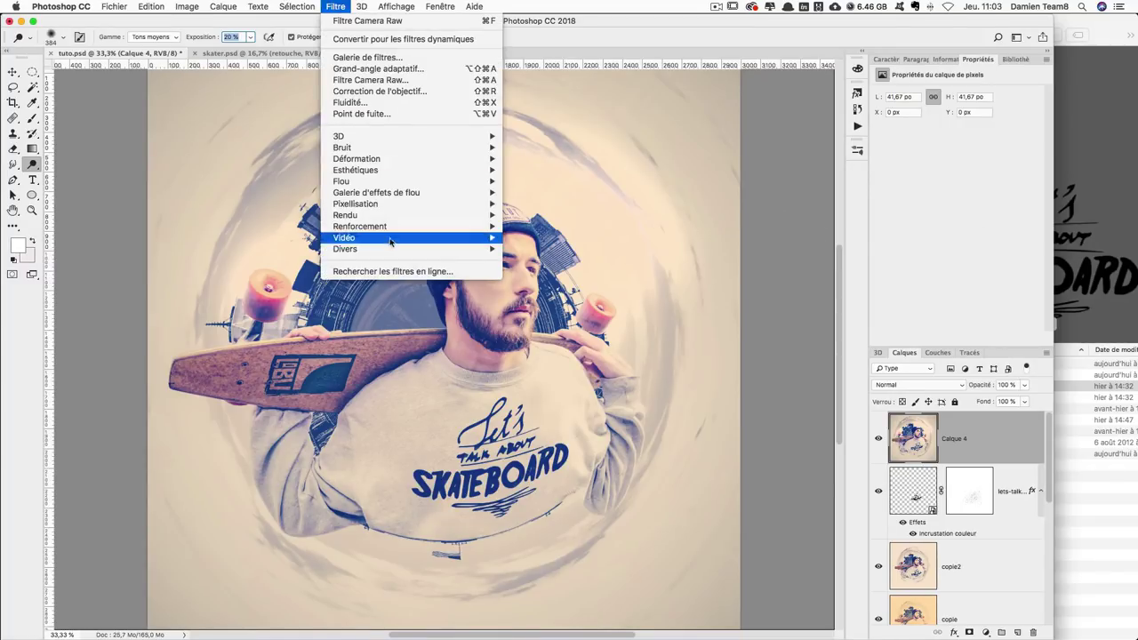
left_click(542, 148)
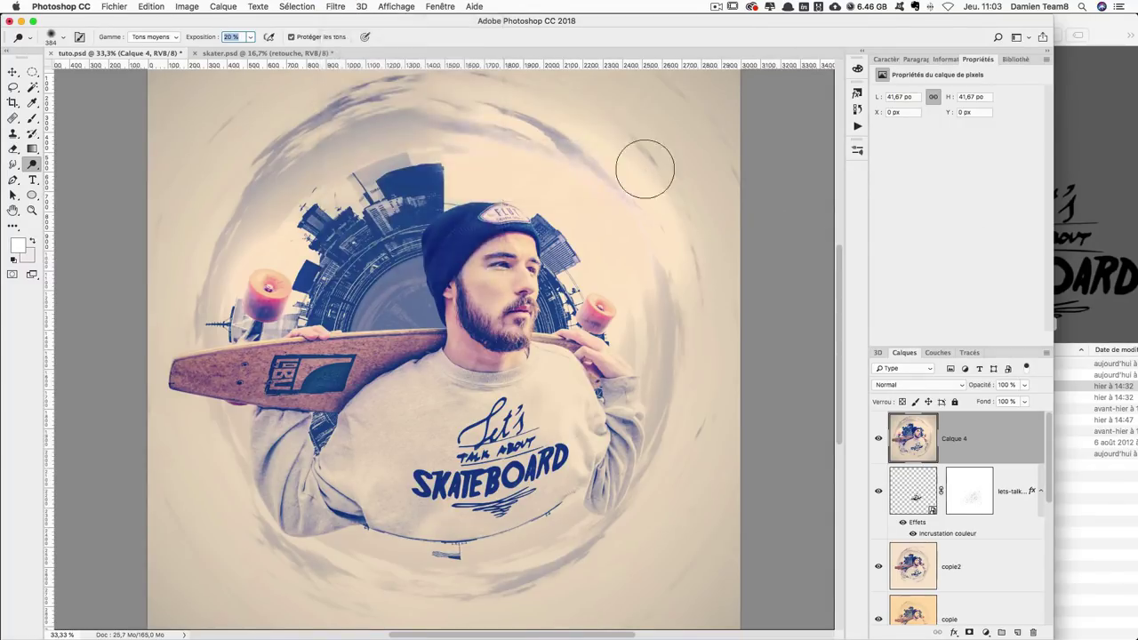
left_click_drag(571, 133, 884, 151)
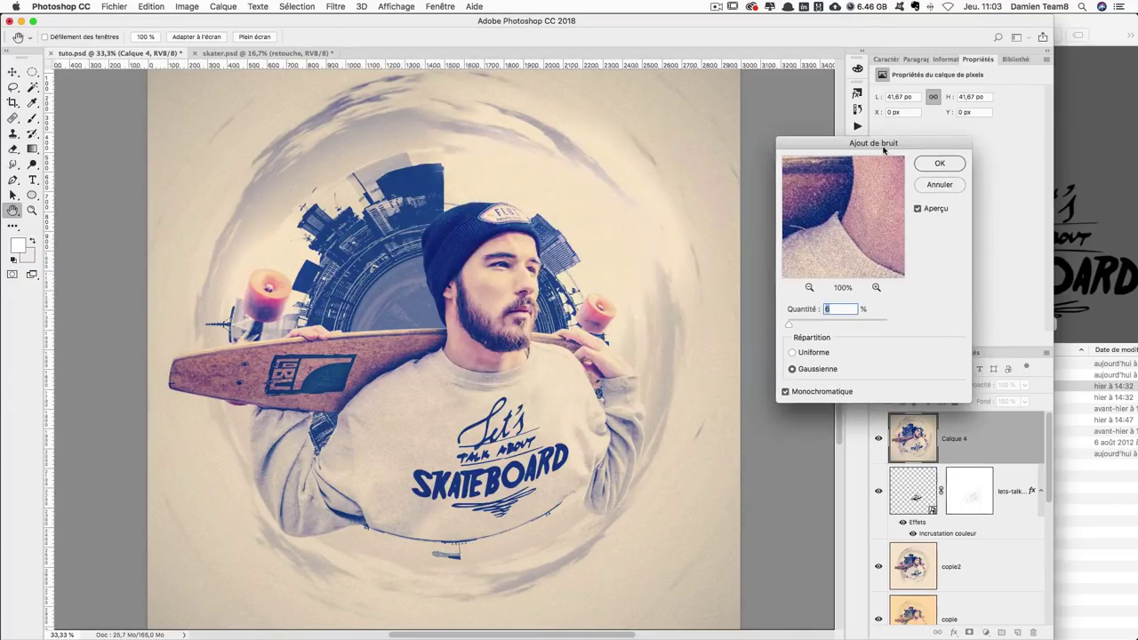
key("ctrl+plus")
key("ctrl+plus")
type("1")
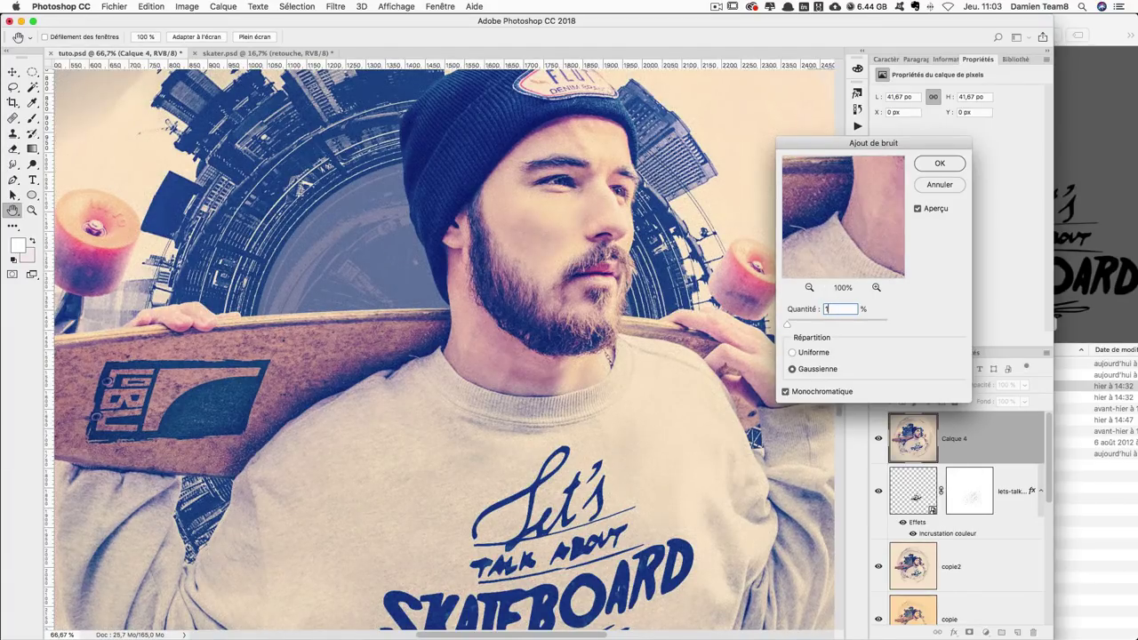
type("0")
left_click(807, 313)
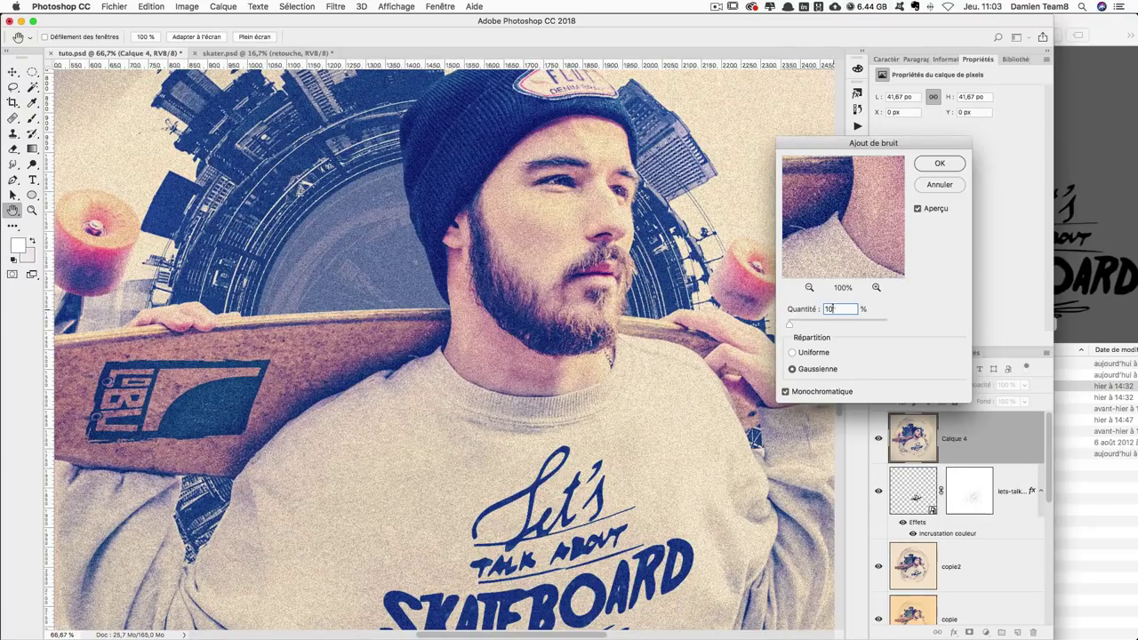
type("5")
Apply the film-grain noise, then scroll and zoom out to view the whole image.
key("Return")
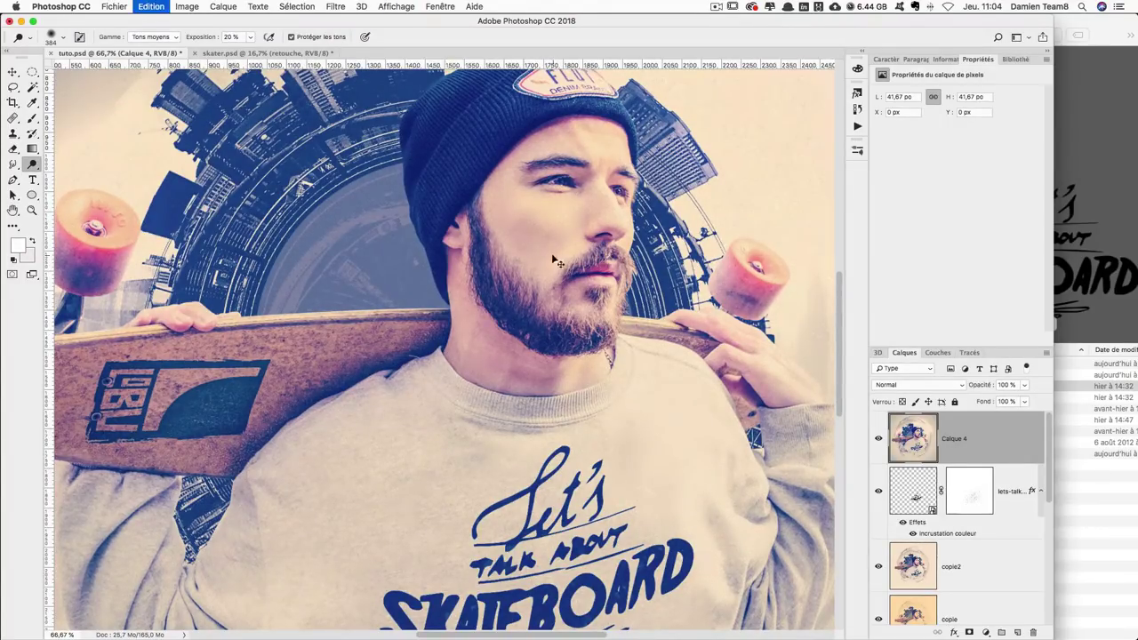
scroll(533, 267, "up", 2)
scroll(551, 280, "down", 8)
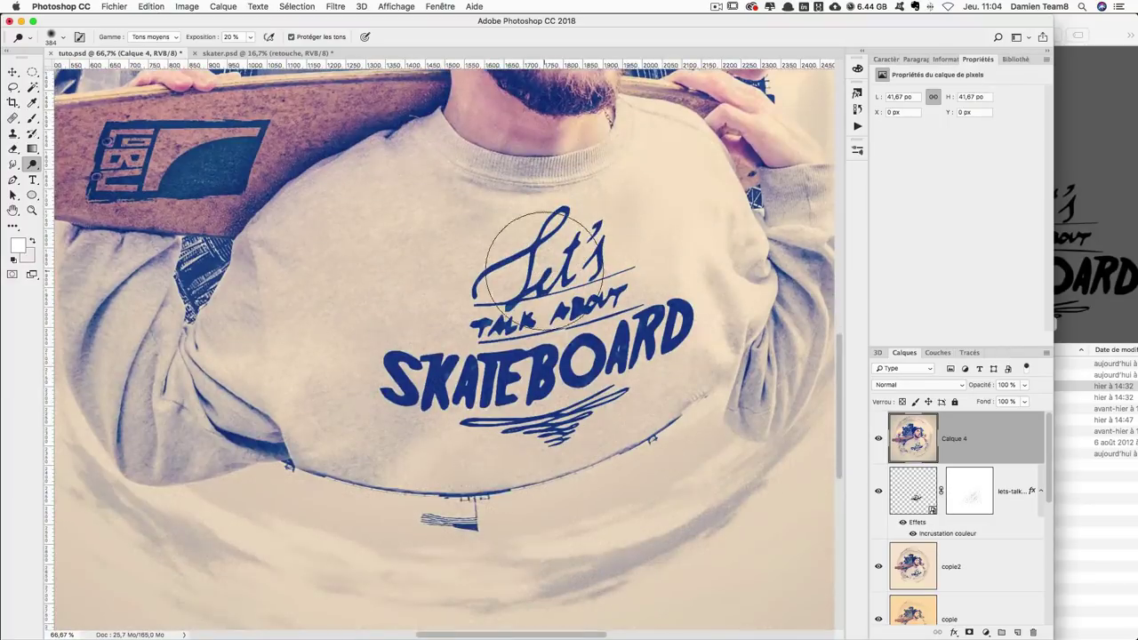
scroll(546, 278, "down", 3)
scroll(547, 277, "up", 6)
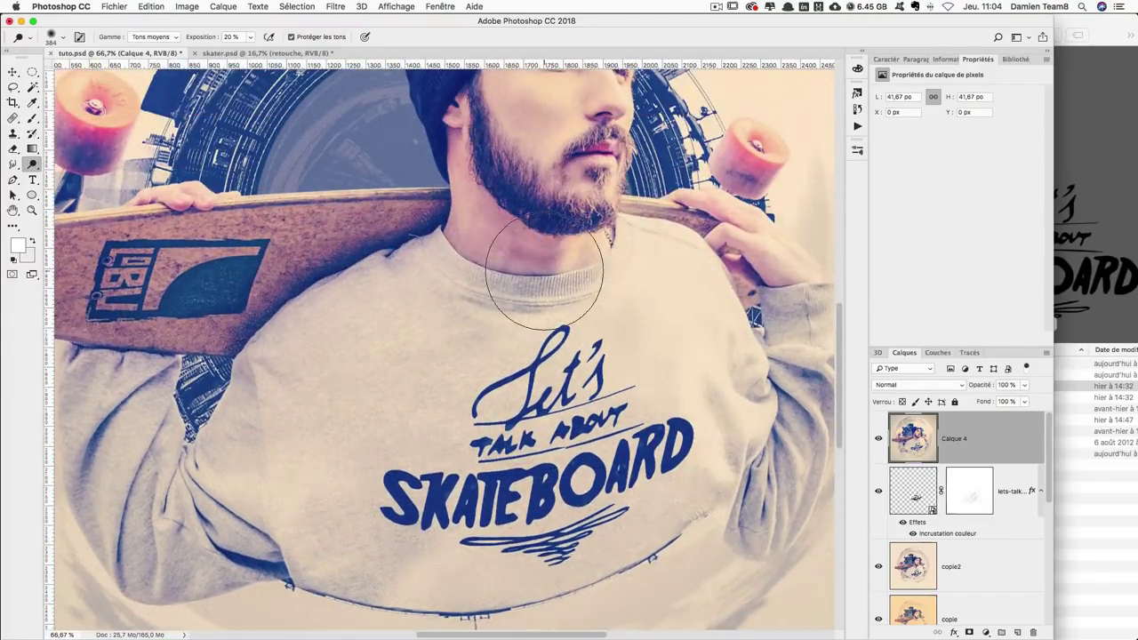
scroll(547, 277, "up", 5)
scroll(548, 277, "up", 1)
scroll(547, 277, "up", 2)
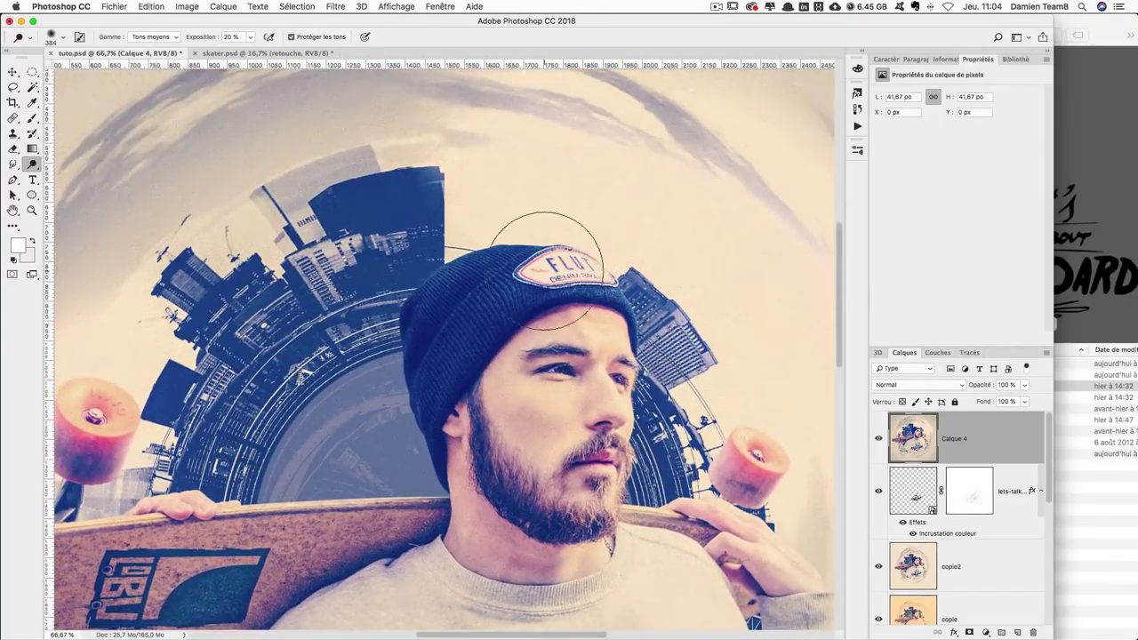
scroll(548, 278, "up", 3)
scroll(548, 278, "up", 3)
key("super+minus")
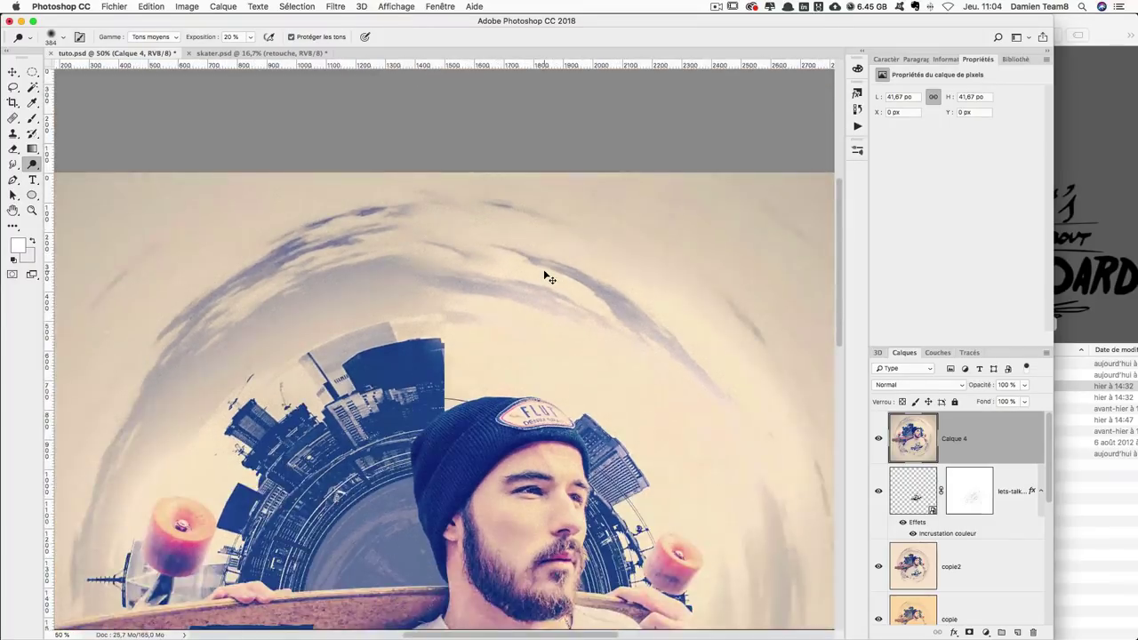
key("super+minus")
key("super+minus")
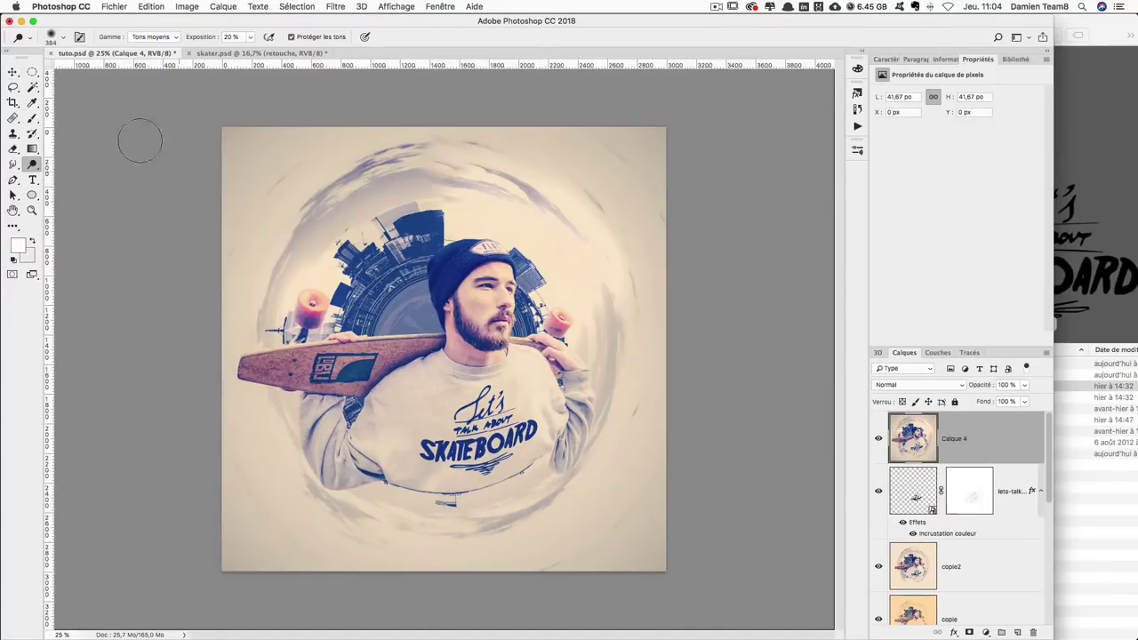
Crop the composite to a 2880 px square, then tighten the square slightly inward.
left_click(13, 102)
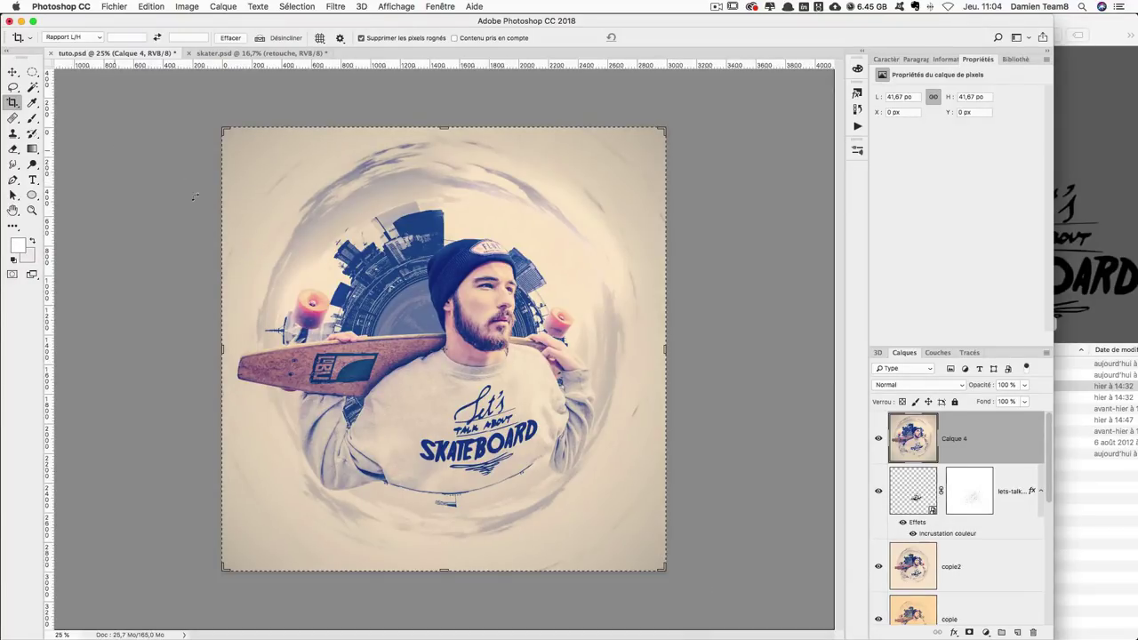
left_click_drag(662, 567, 658, 563)
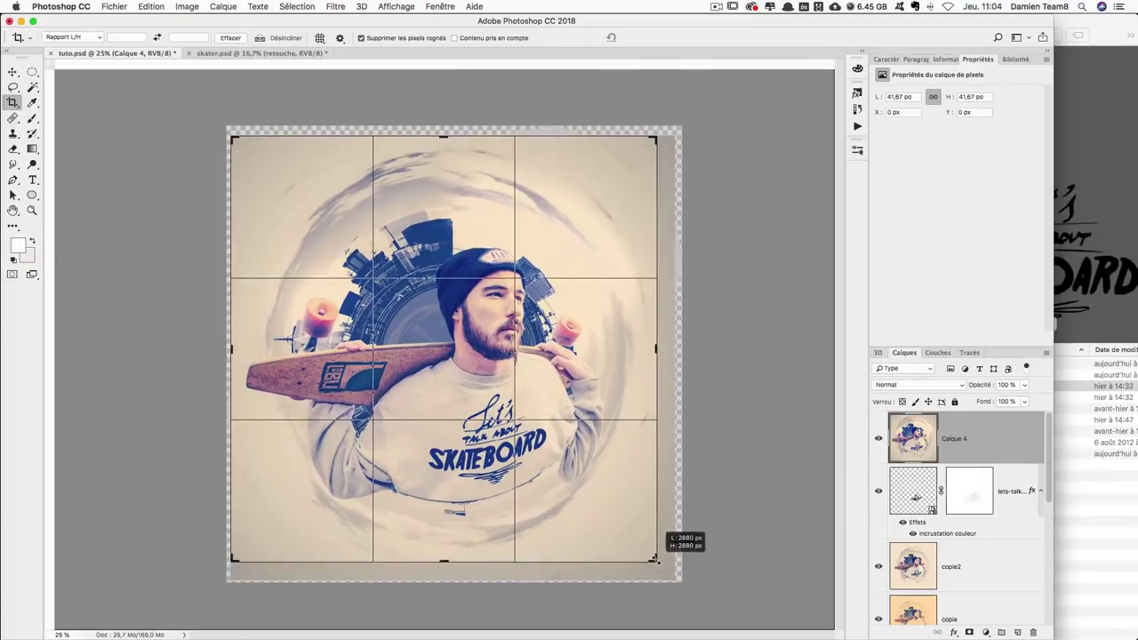
key("Return")
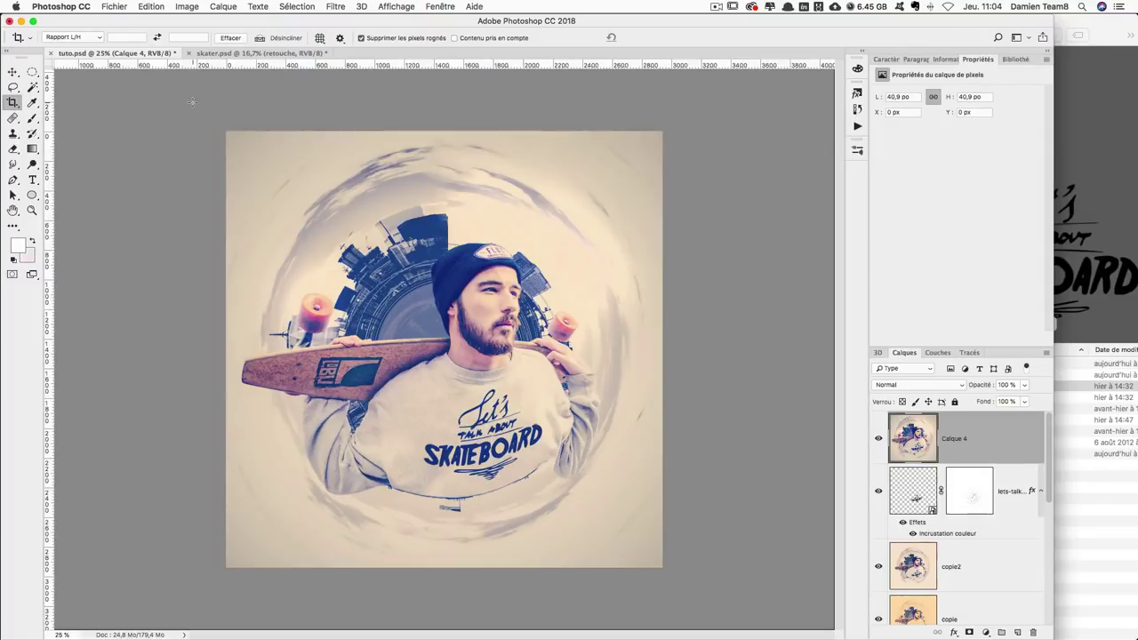
left_click(660, 564)
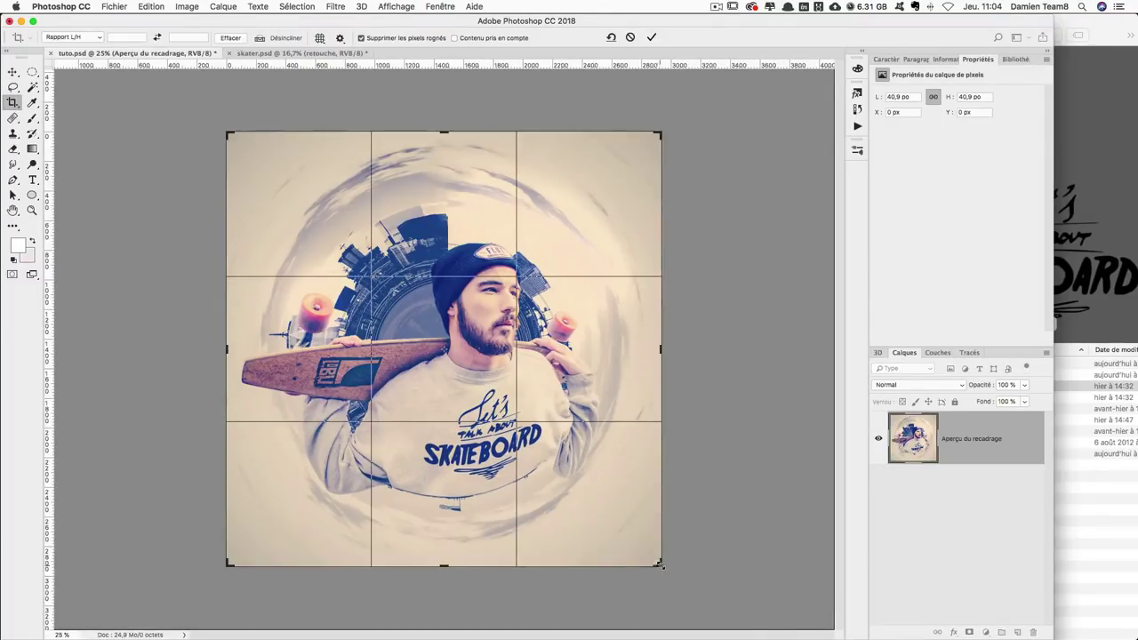
left_click_drag(660, 564, 656, 560)
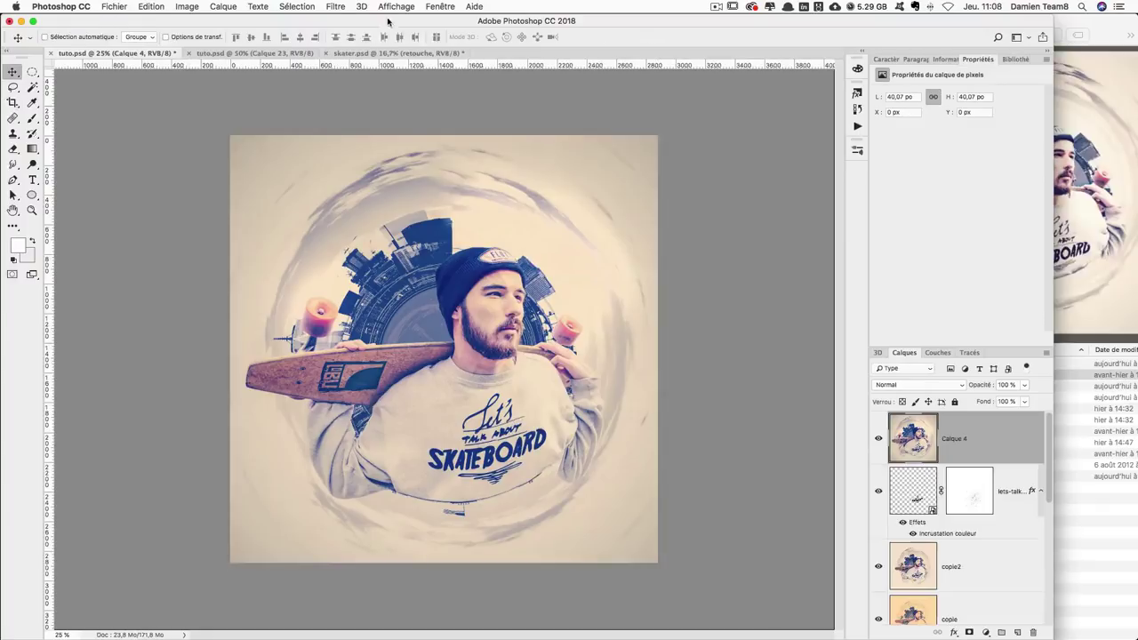
left_click(318, 6)
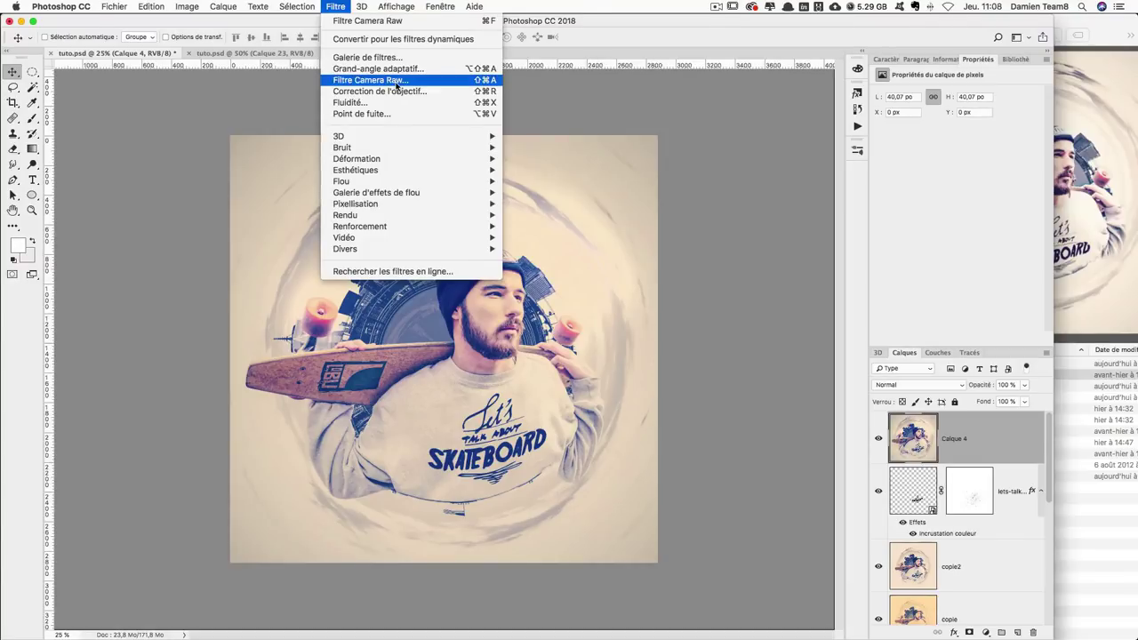
In Camera Raw, raise highlights to about +53 and whites to about +55.
left_click(397, 81)
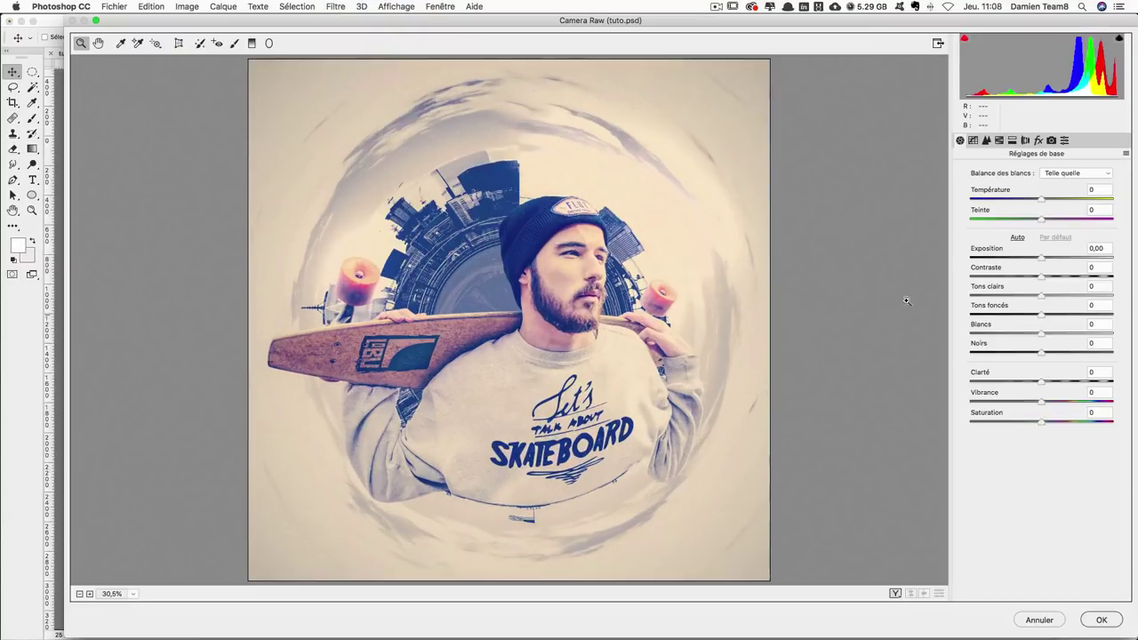
left_click_drag(1042, 295, 1067, 296)
left_click_drag(1042, 333, 1092, 332)
mouse_move(1067, 296)
left_mouse_down()
mouse_move(1003, 296)
mouse_move(1066, 296)
left_mouse_up()
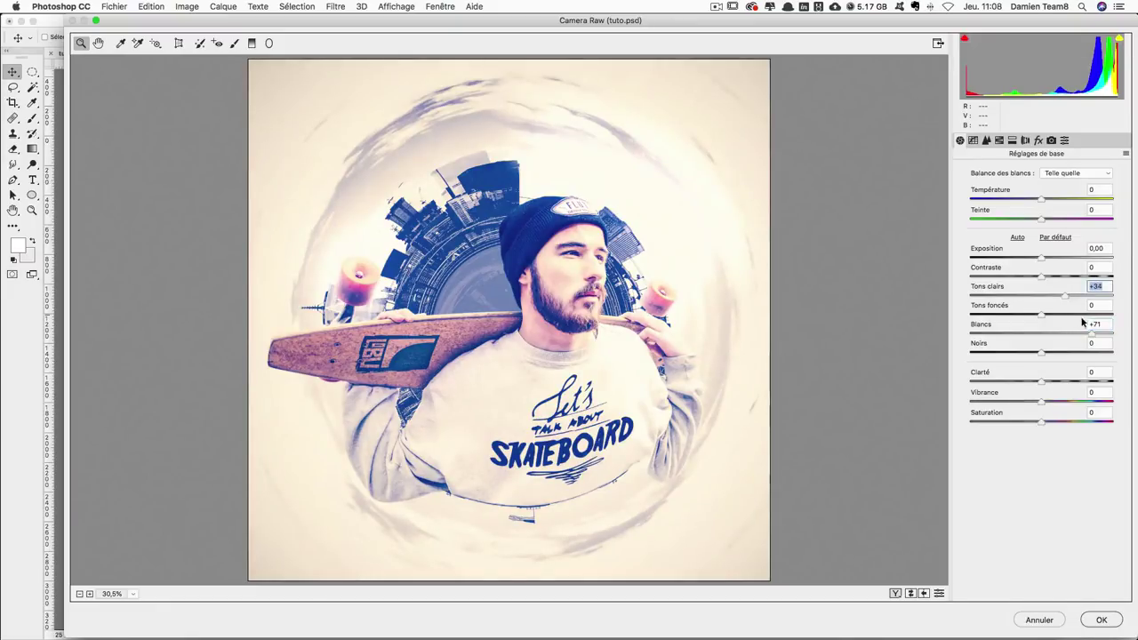
left_click_drag(1092, 333, 1079, 333)
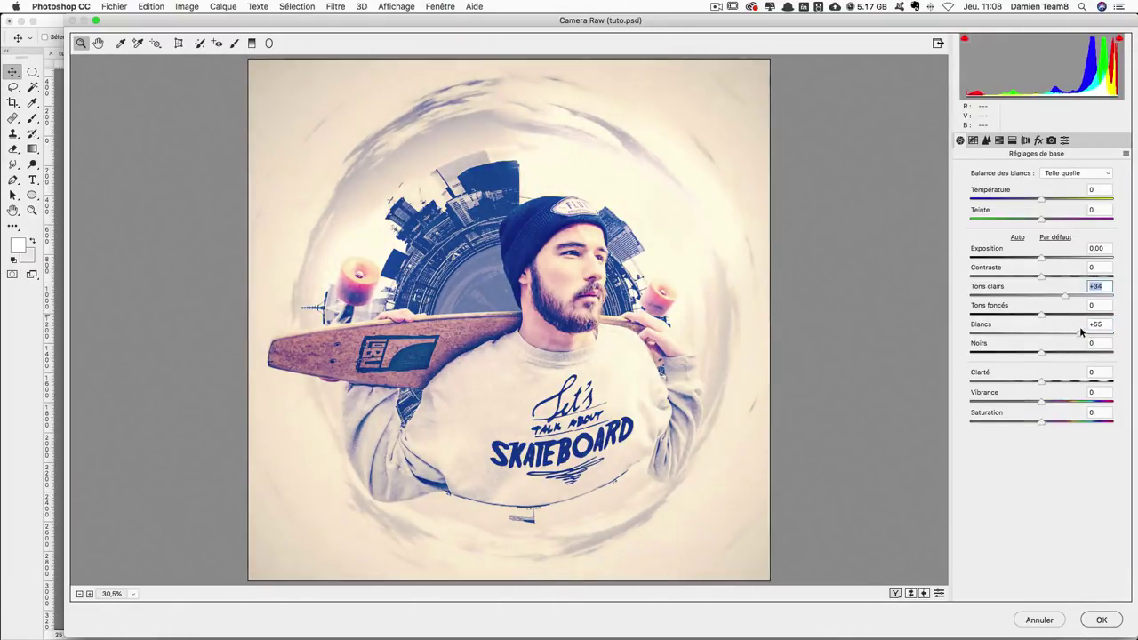
left_click_drag(1057, 297, 1080, 332)
mouse_move(1068, 294)
left_mouse_down()
mouse_move(1079, 294)
mouse_move(1053, 276)
left_mouse_up()
Lower vibrance to -20 and saturation to -8, lift blacks to +20, and apply the grade.
mouse_move(1041, 401)
left_mouse_down()
mouse_move(1027, 401)
mouse_move(1027, 419)
left_mouse_up()
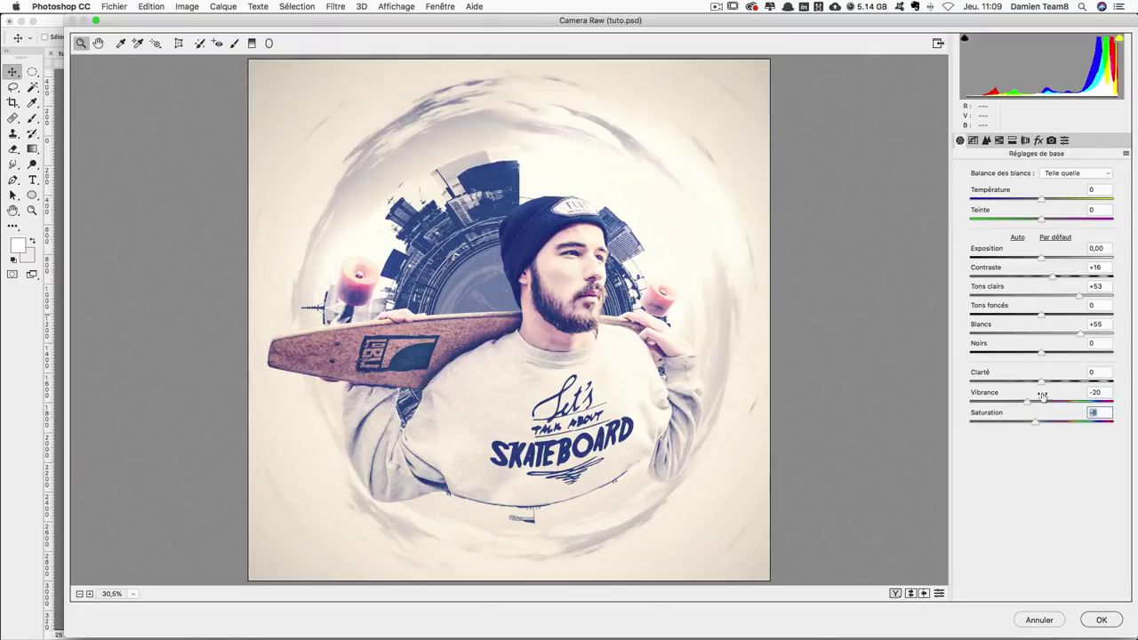
mouse_move(1041, 353)
left_mouse_down()
mouse_move(1079, 352)
mouse_move(1060, 351)
left_mouse_up()
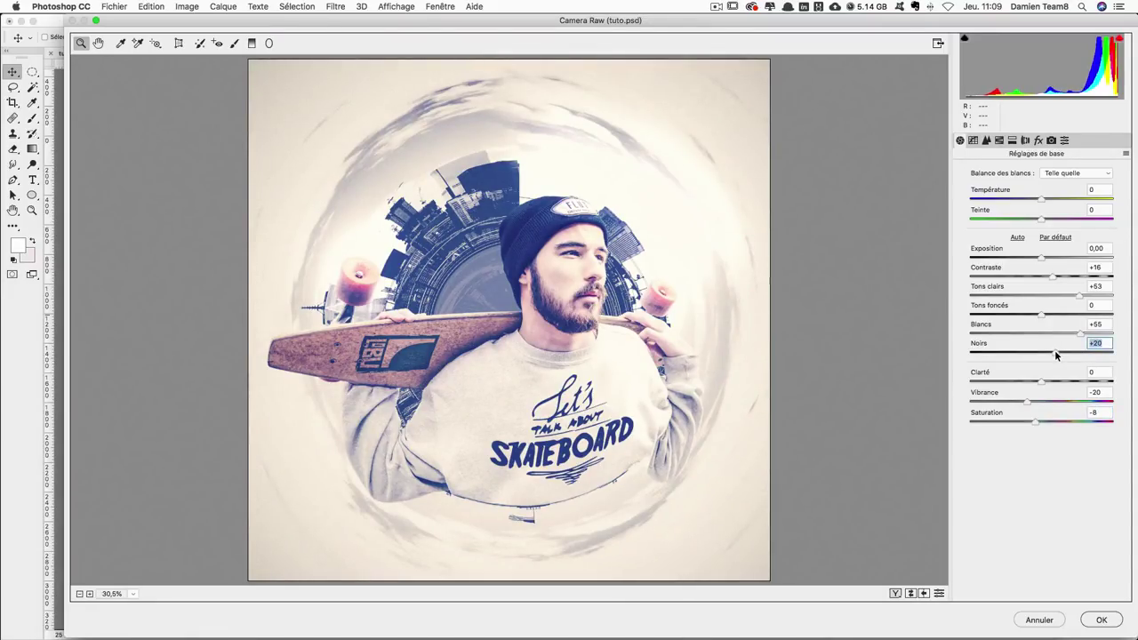
key("Return")
key("ctrl+z")
key("ctrl+z")
key("ctrl+z")
key("ctrl+z")
key("ctrl+z")
key("ctrl+z")
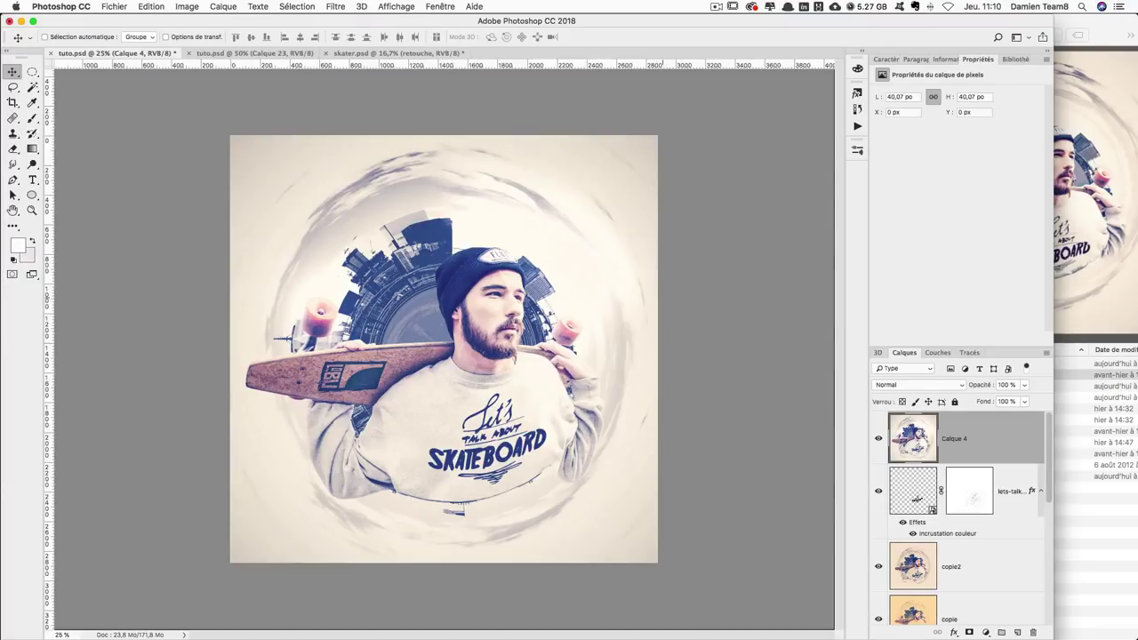
Apply Levels with the black input point at 28, then zoom in and compare before/after.
key("ctrl+l")
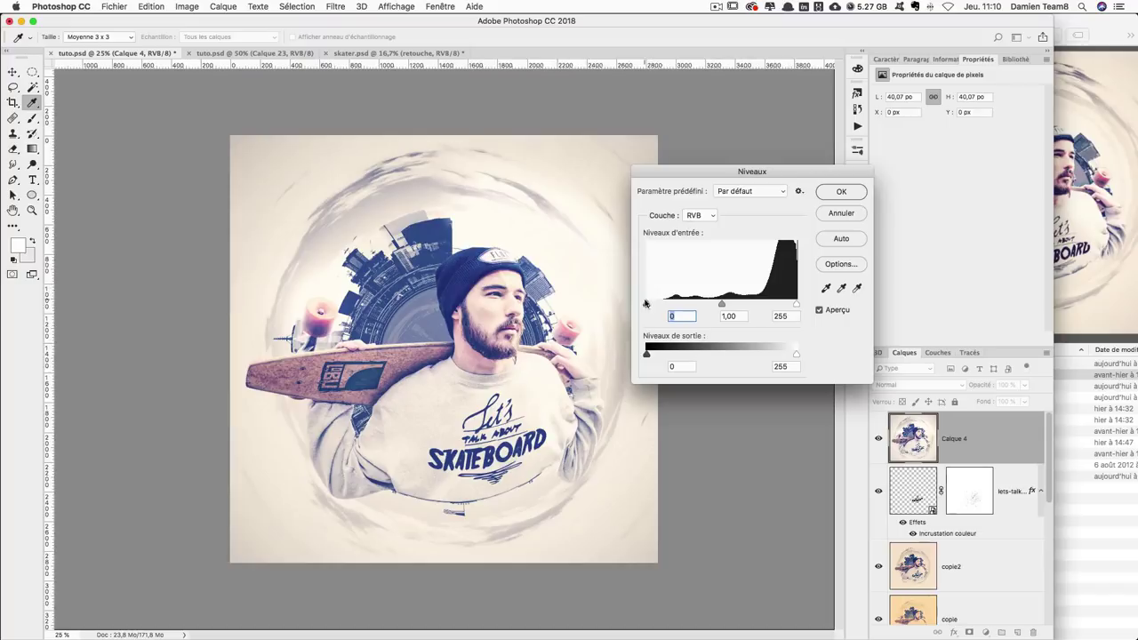
left_click_drag(724, 170, 770, 129)
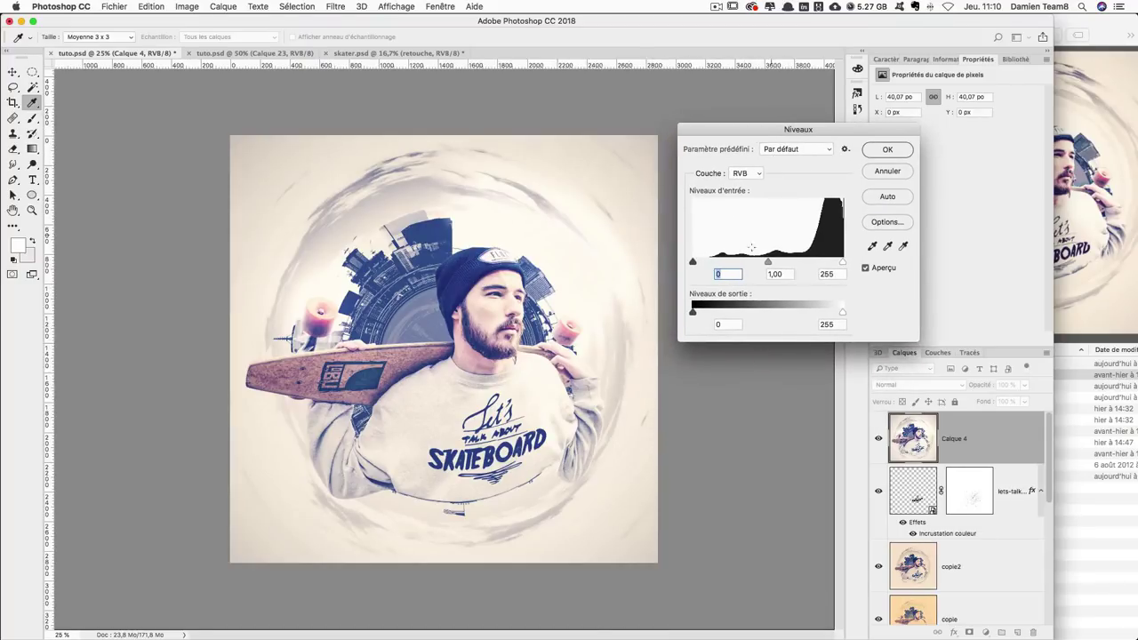
left_click_drag(693, 262, 709, 262)
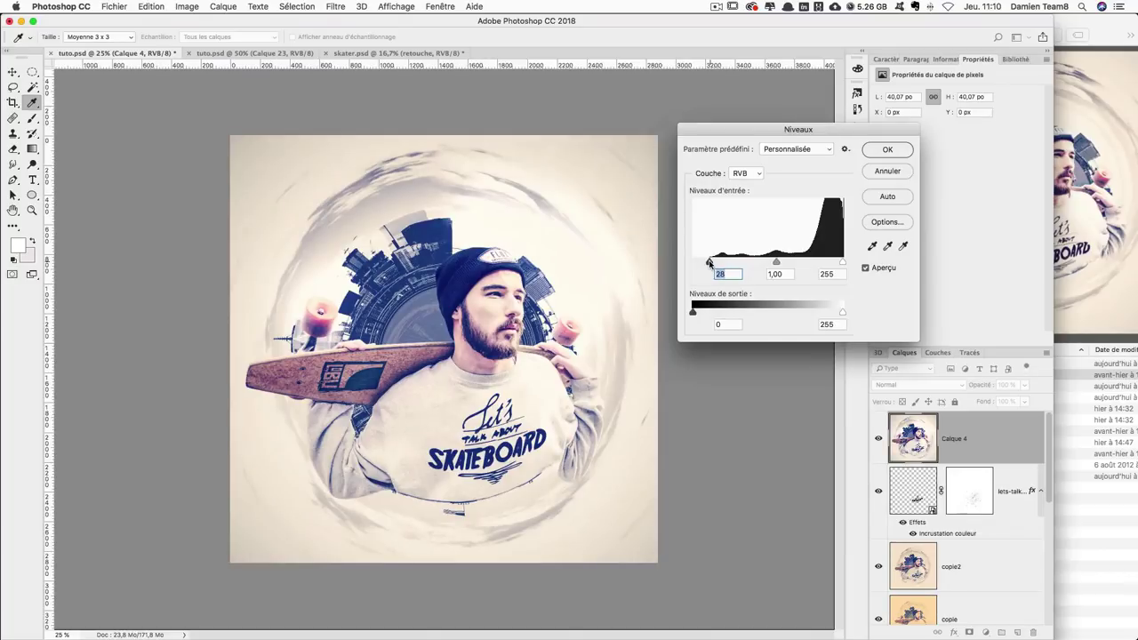
key("Return")
key("super+z")
key("super+z")
key("super+z")
key("super+z")
key("super+z")
key("super+z")
key("super+z")
key("super+z")
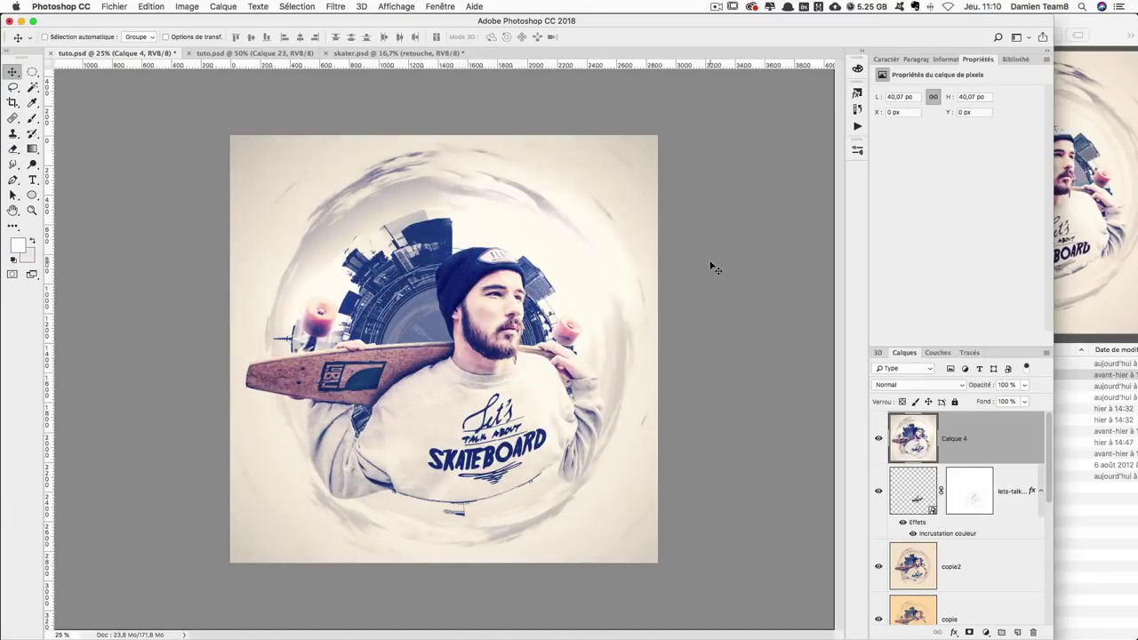
key("super+plus")
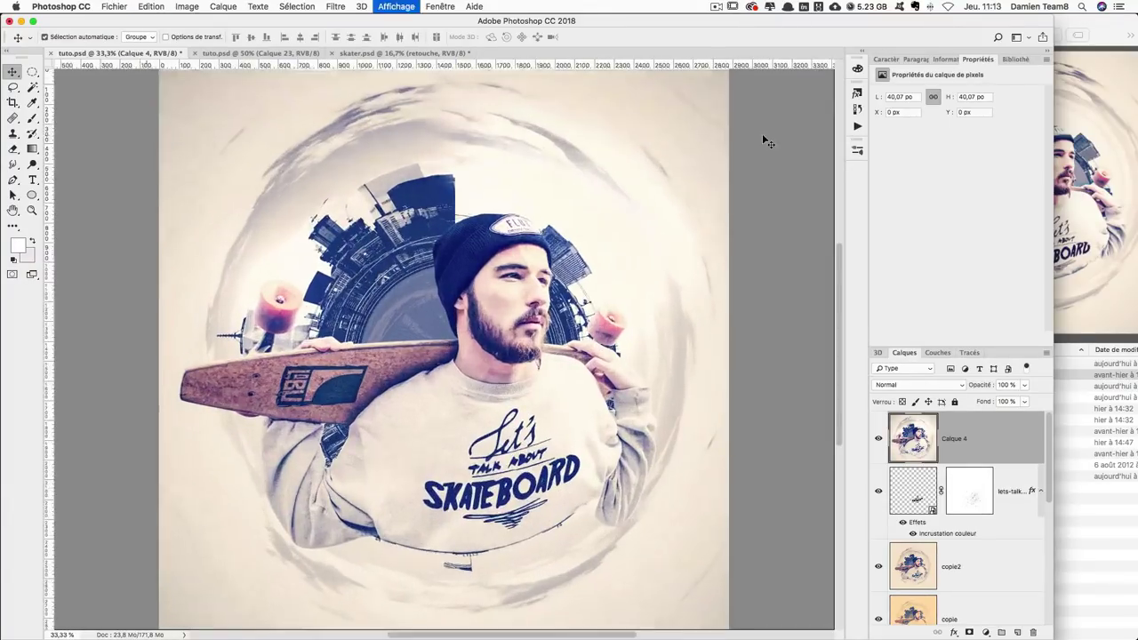
key("super+plus")
key("super+z")
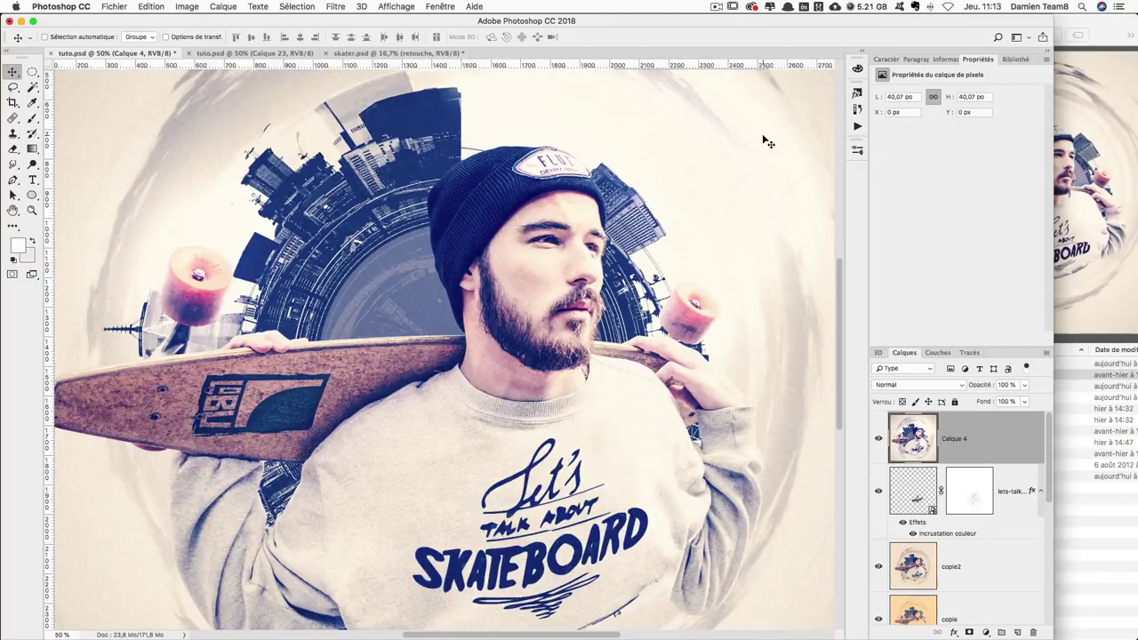